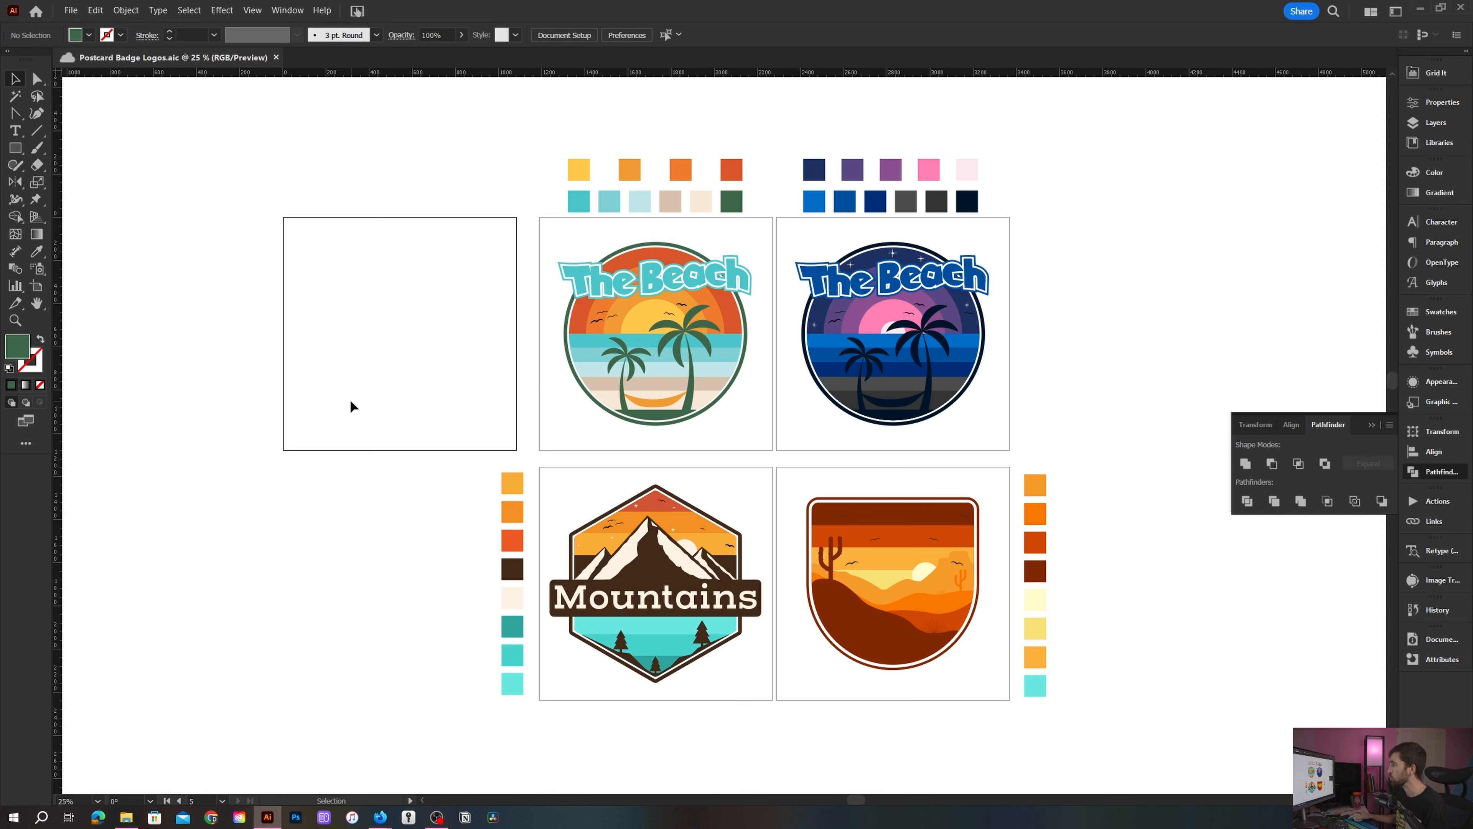
- Draw an 850 px circle in the empty artboard and center it horizontally and vertically on the artboard
scroll(378, 327, up, 2)
drag(382, 326, 612, 404)
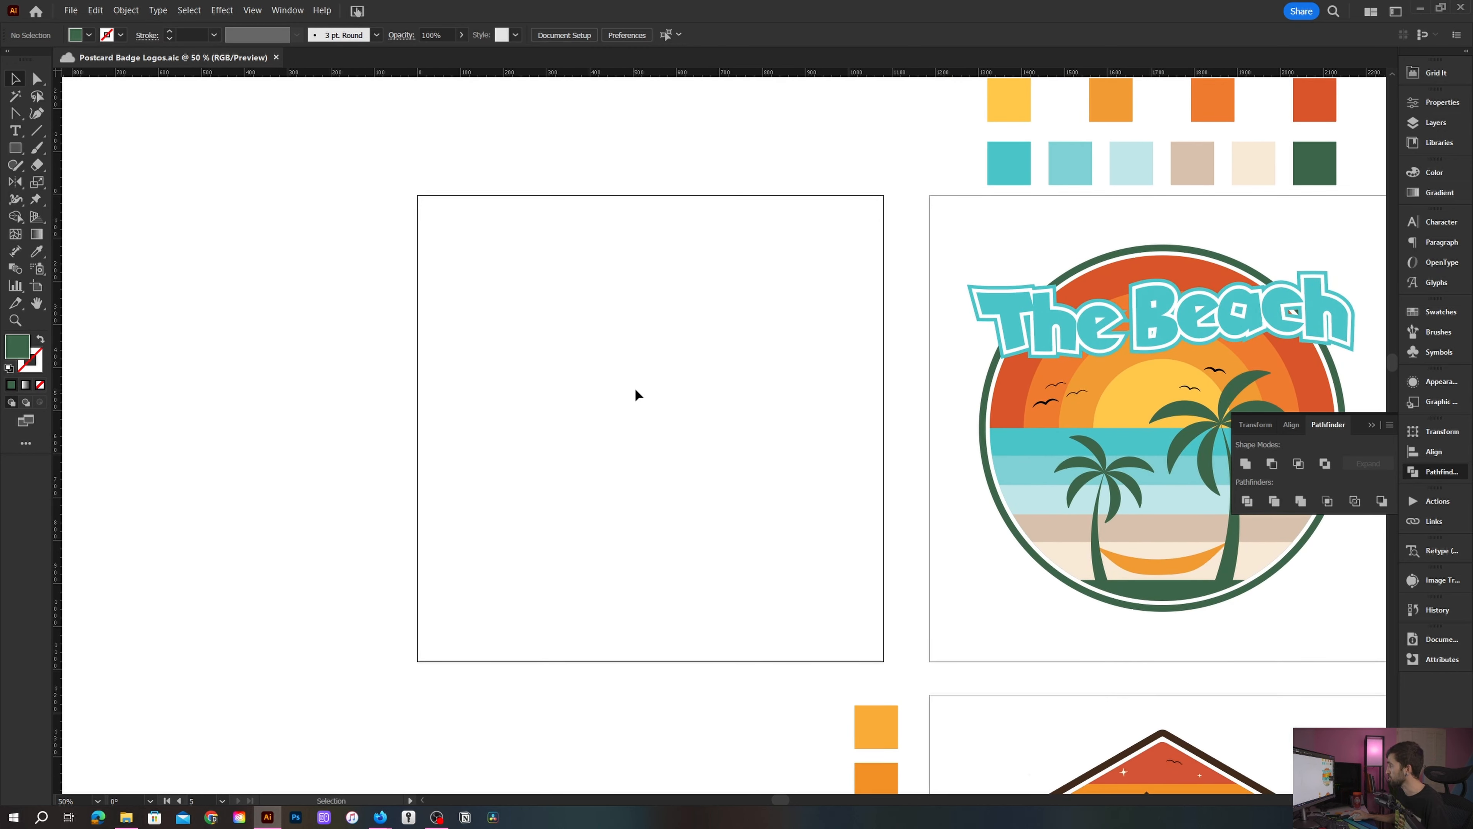
key(l)
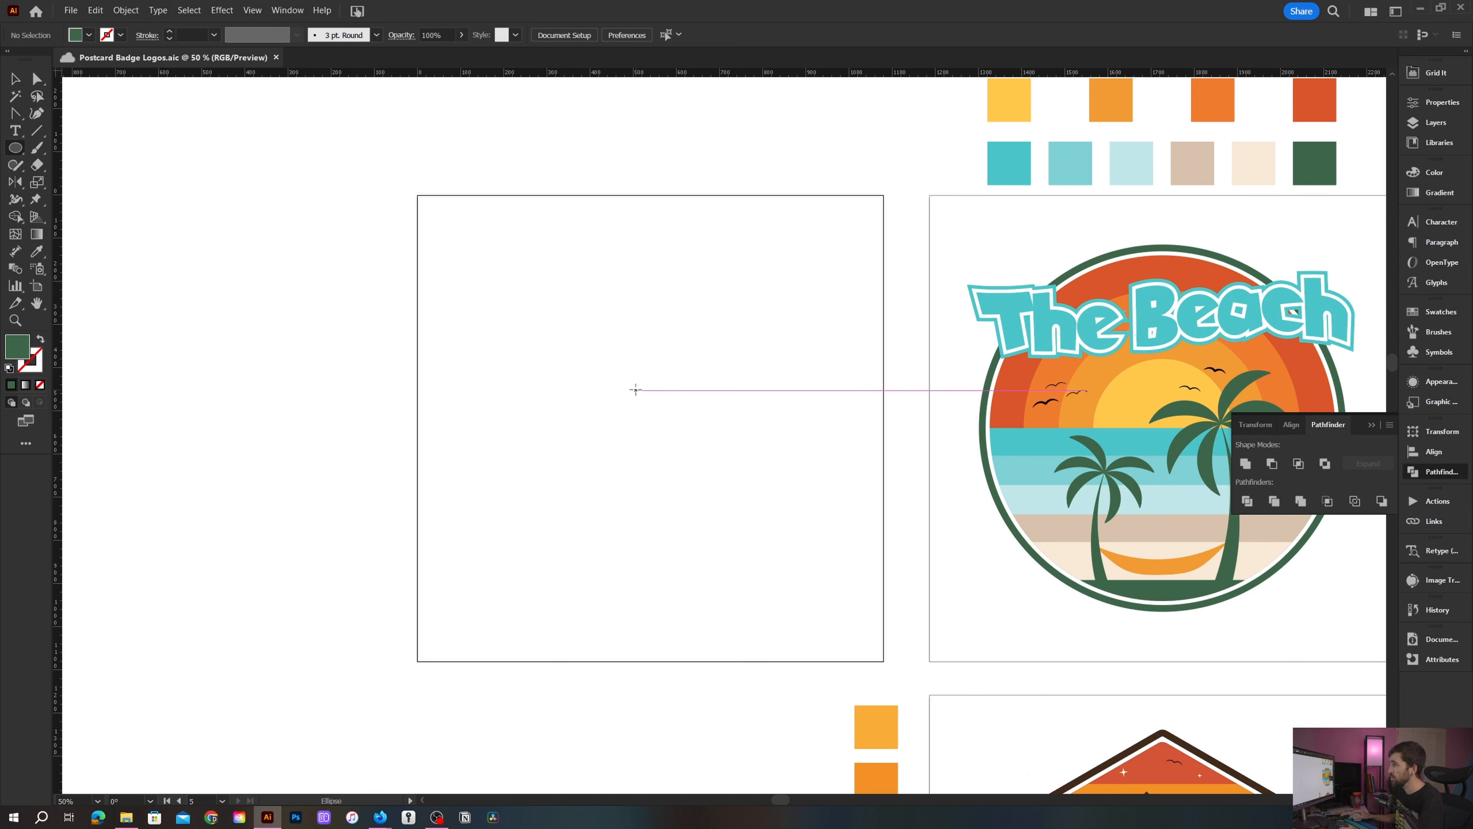
click(635, 389)
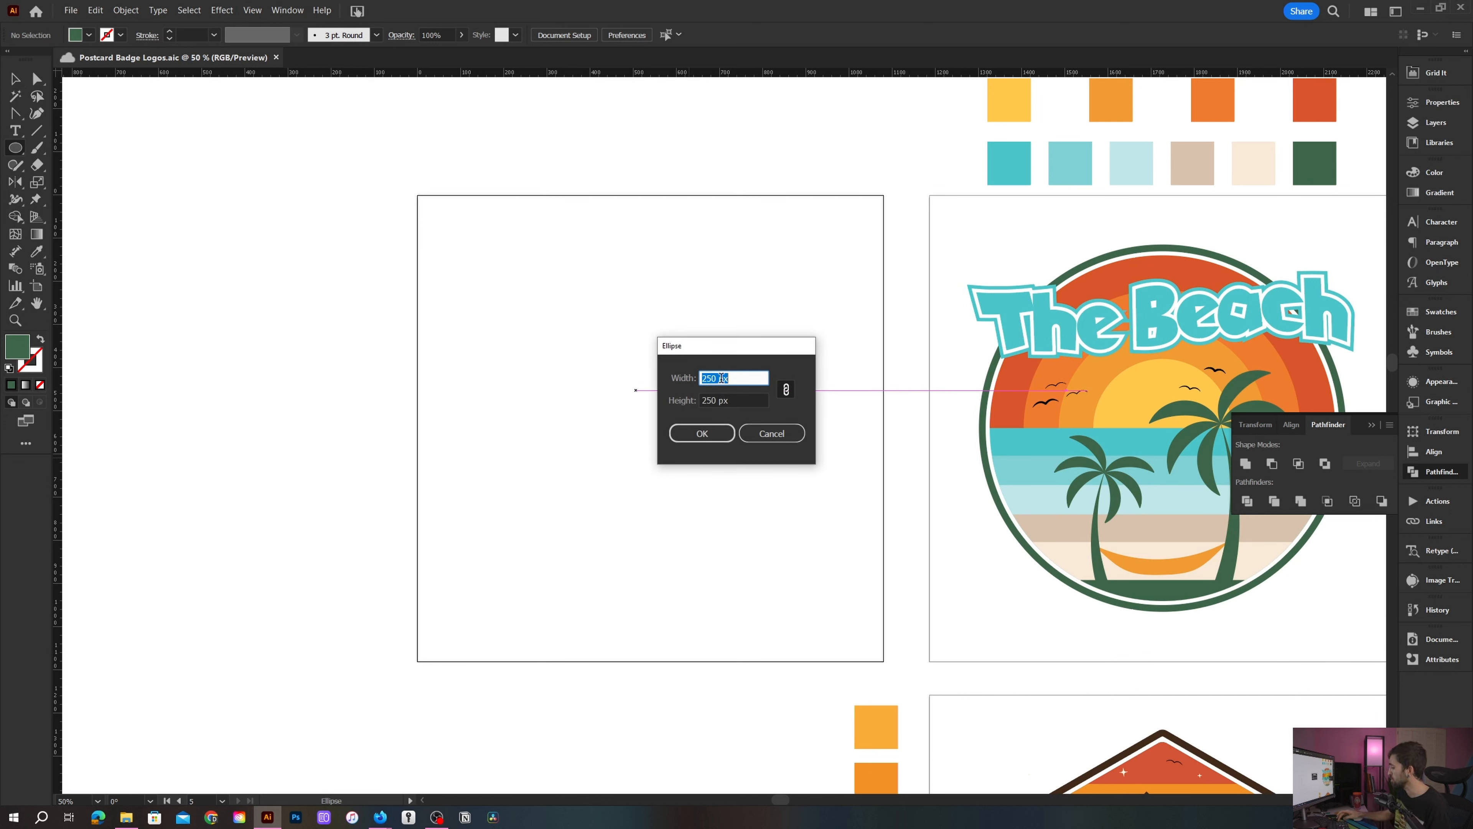
text(850)
key(Return)
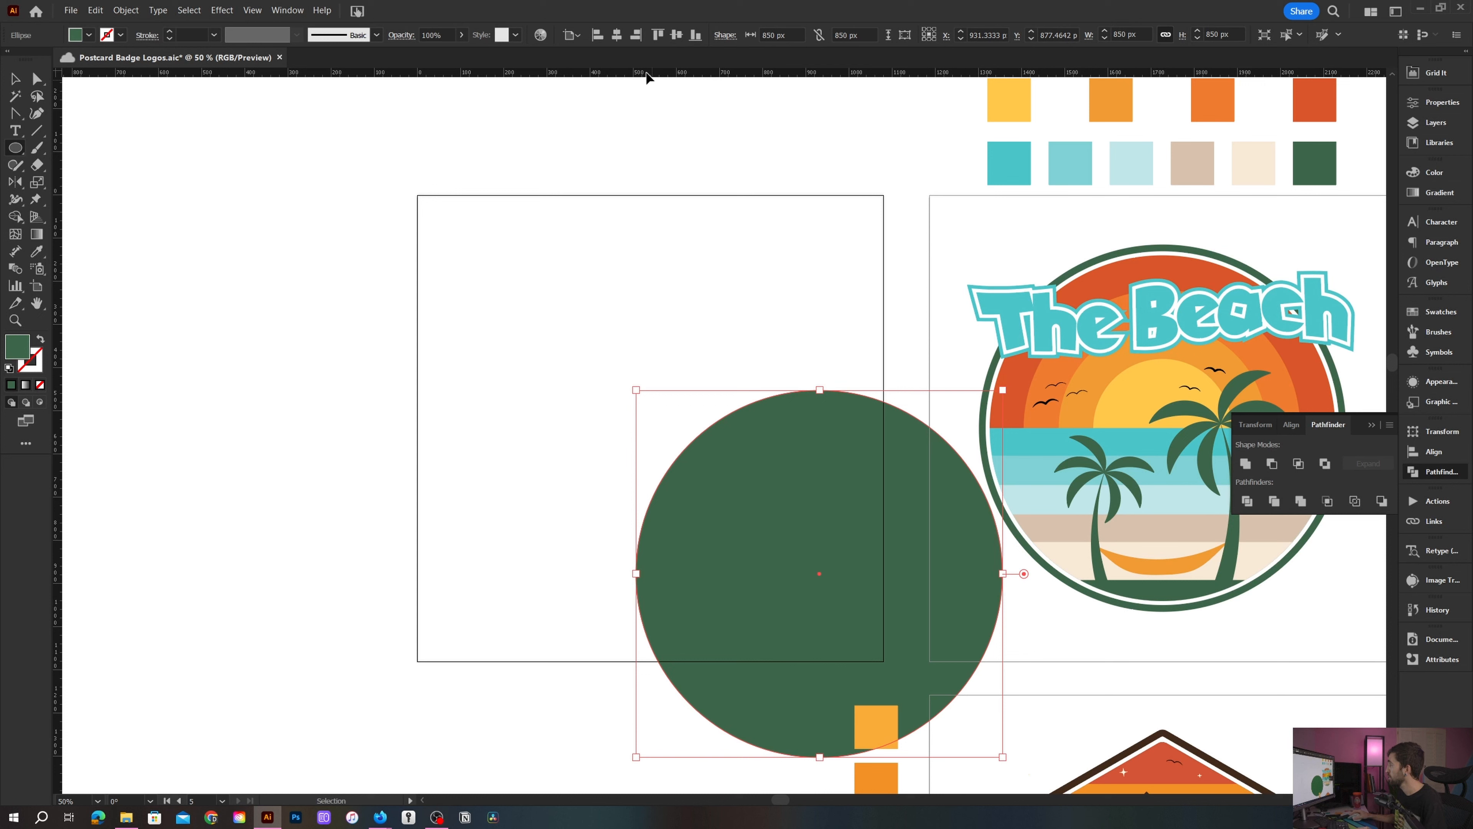
click(617, 35)
click(677, 35)
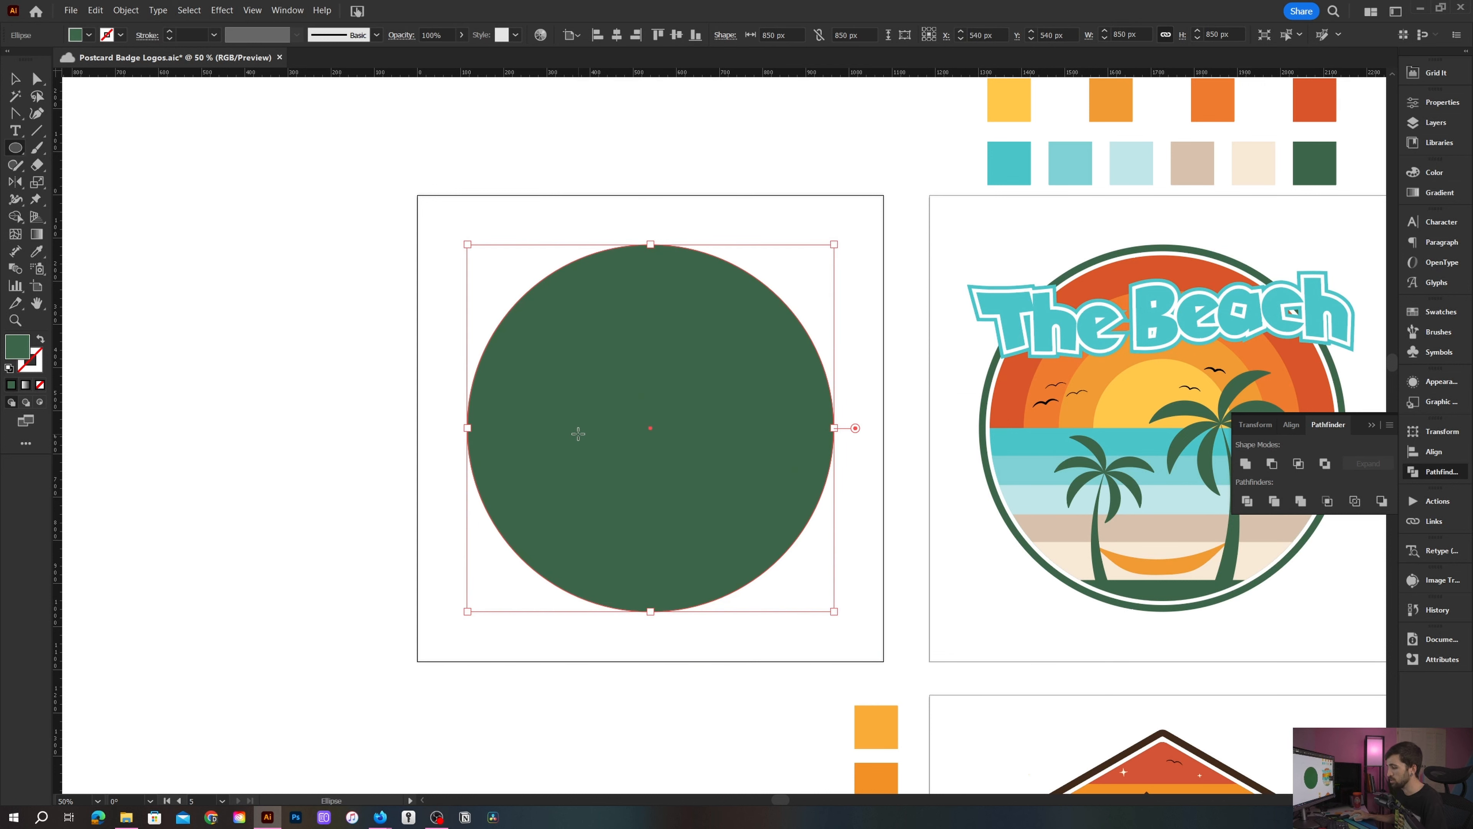
- Swap the circle's fill to a stroke and set the stroke weight to 20 px to form the outer ring
key(v)
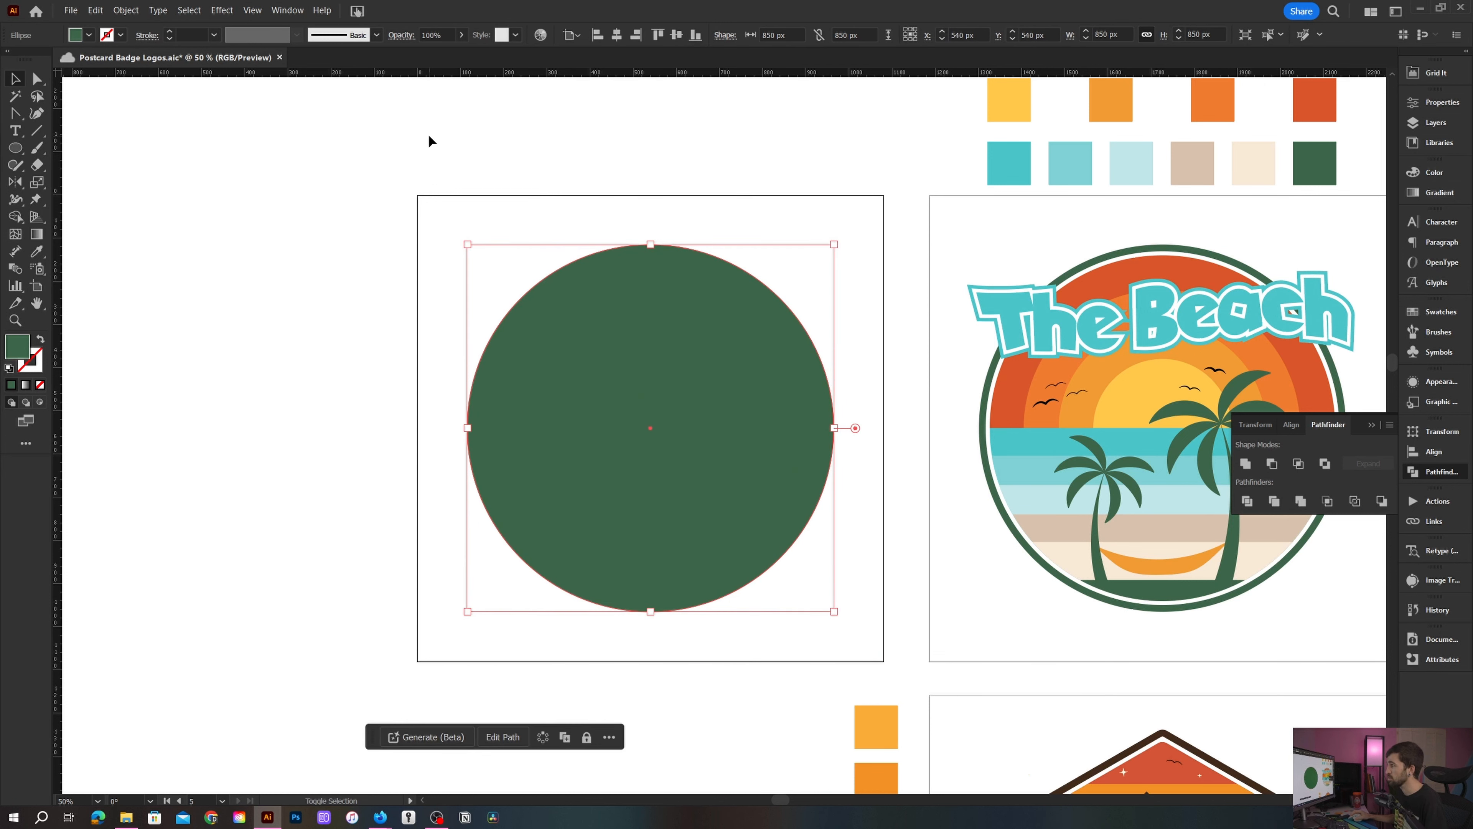
key(shift+x)
click(185, 34)
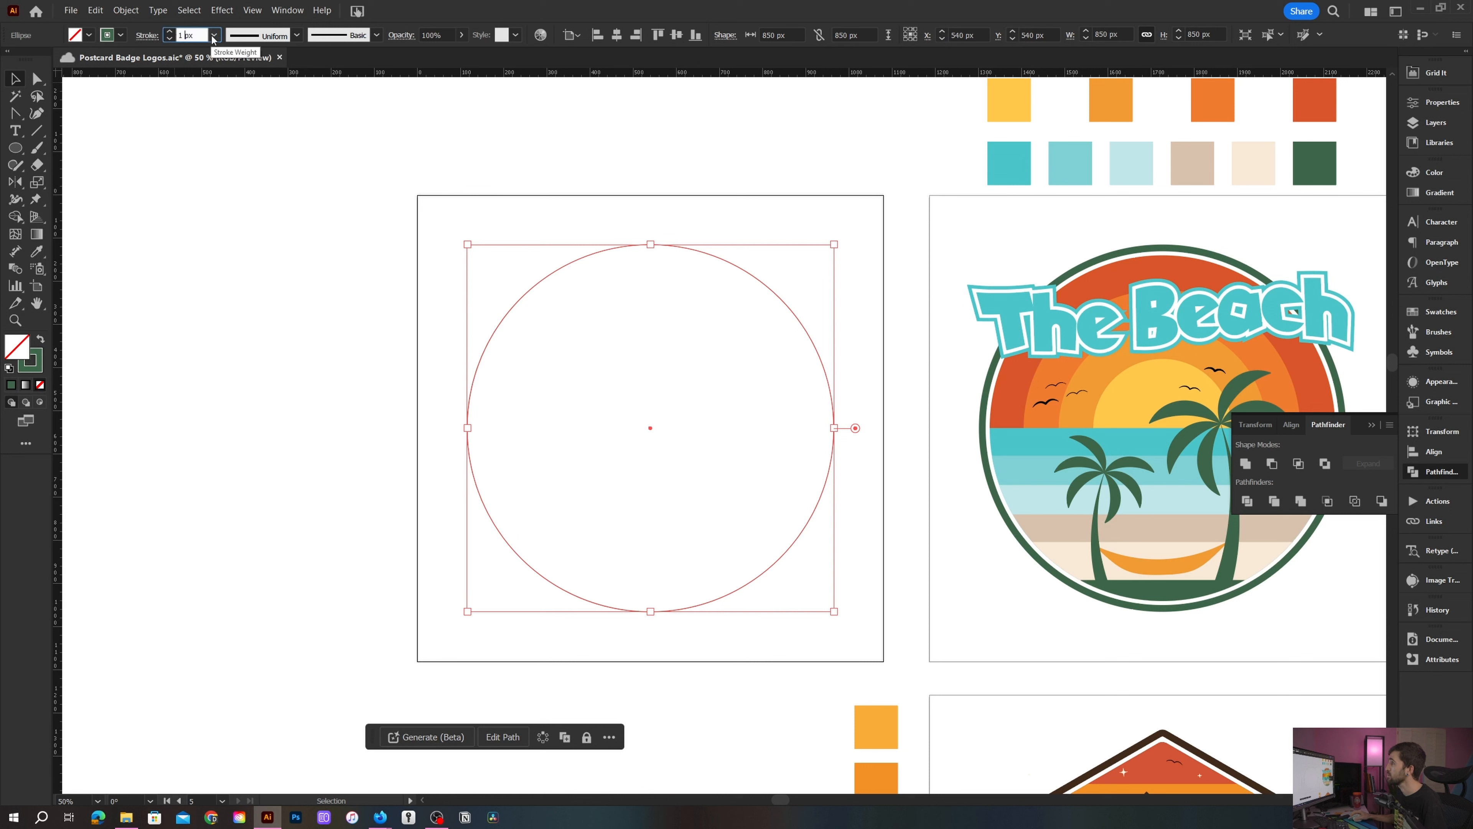
text(20)
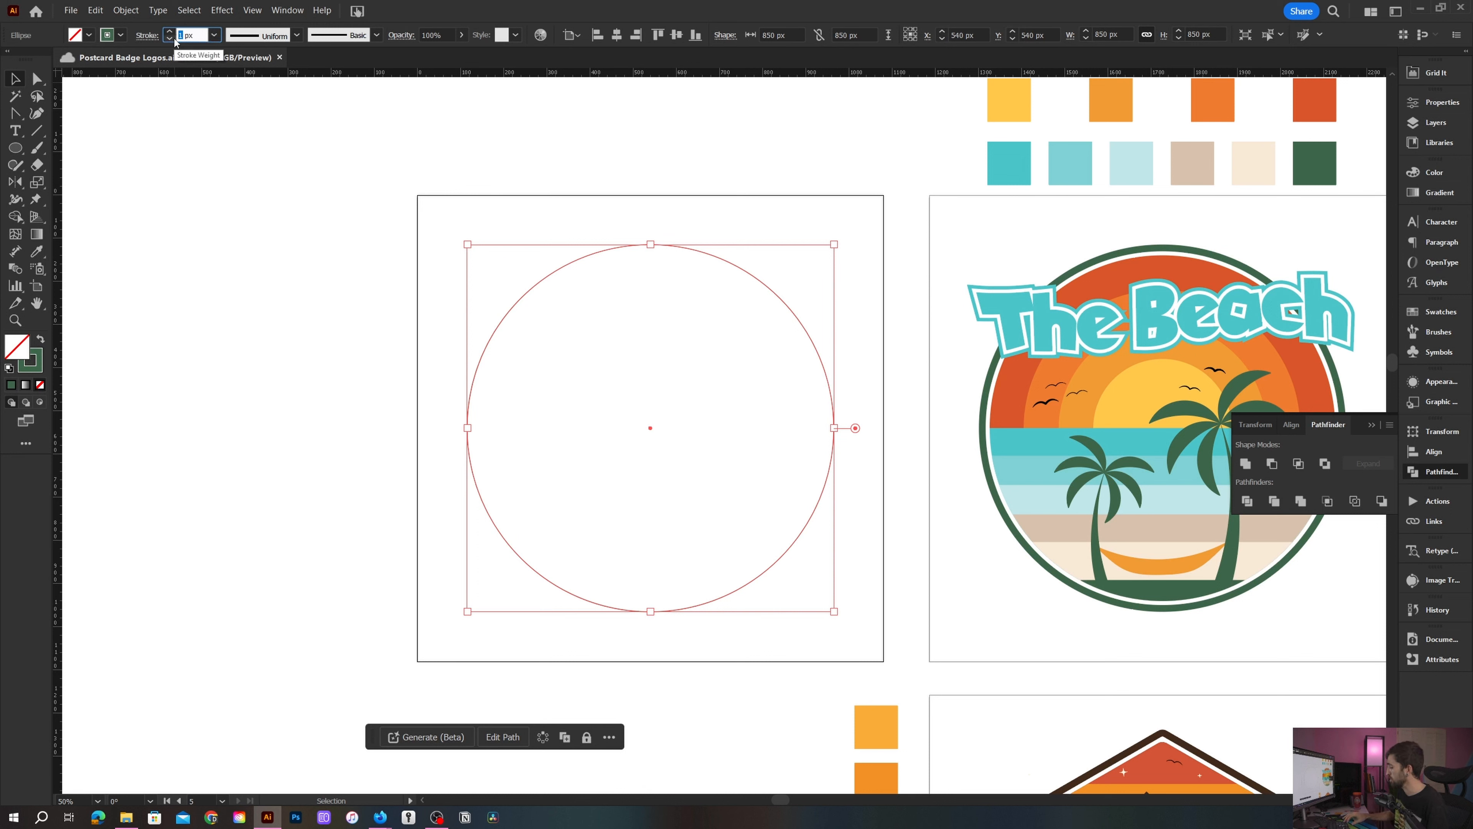
key(Return)
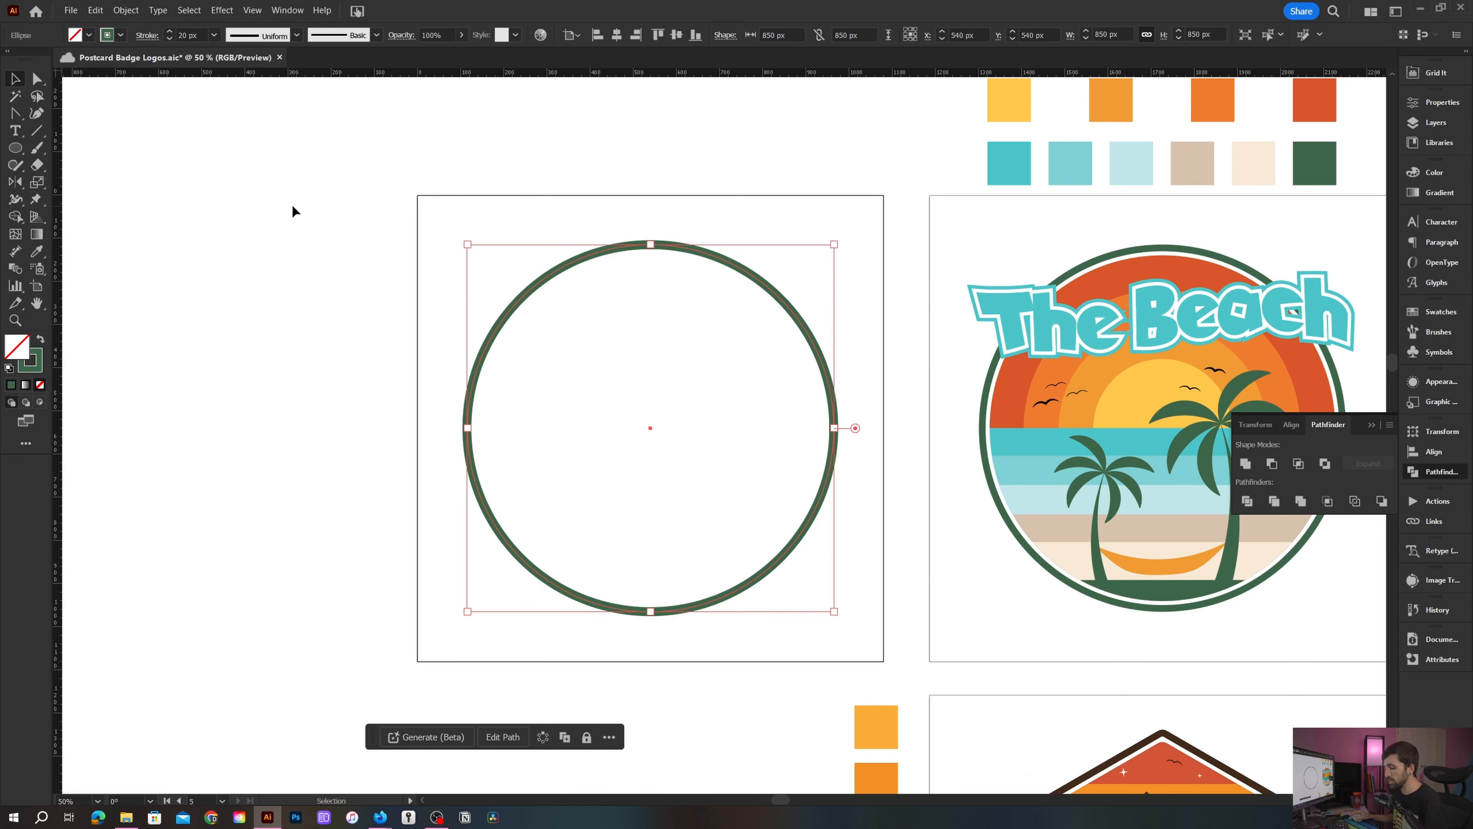
- Turn a copy of the ring back into a filled circle and resize it to 800 px
key(a)
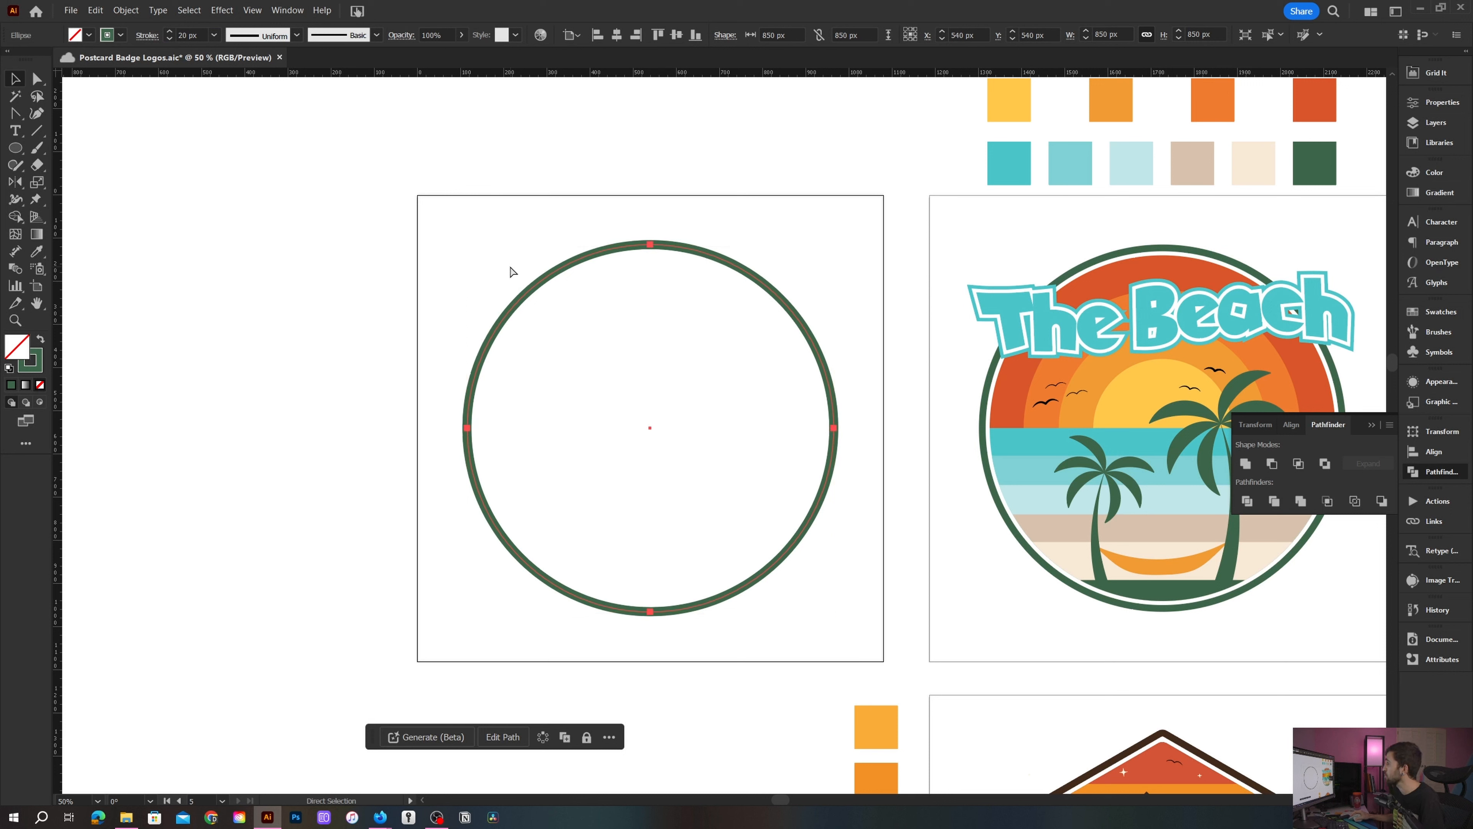
key(v)
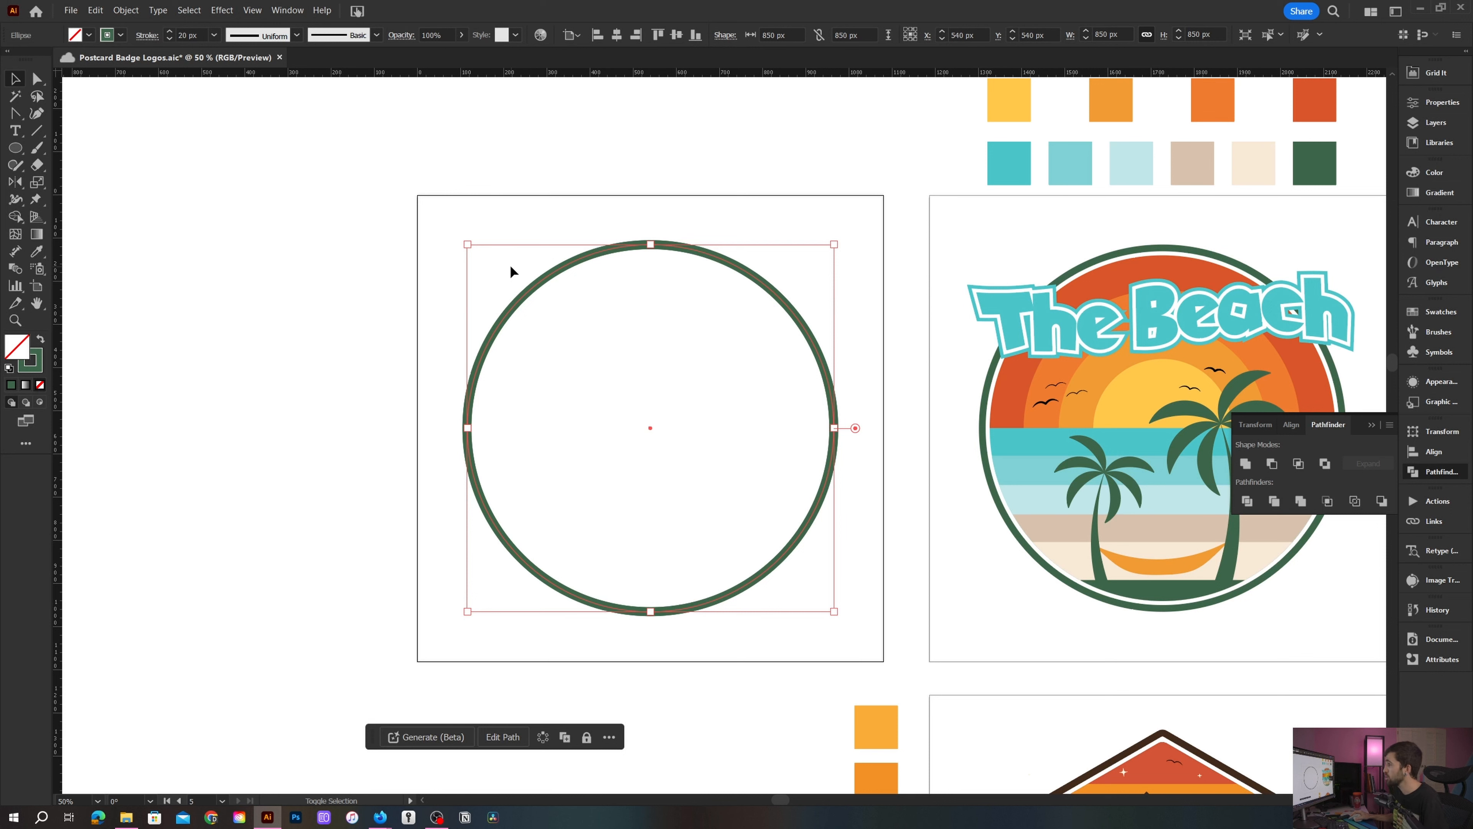
key(shift+x)
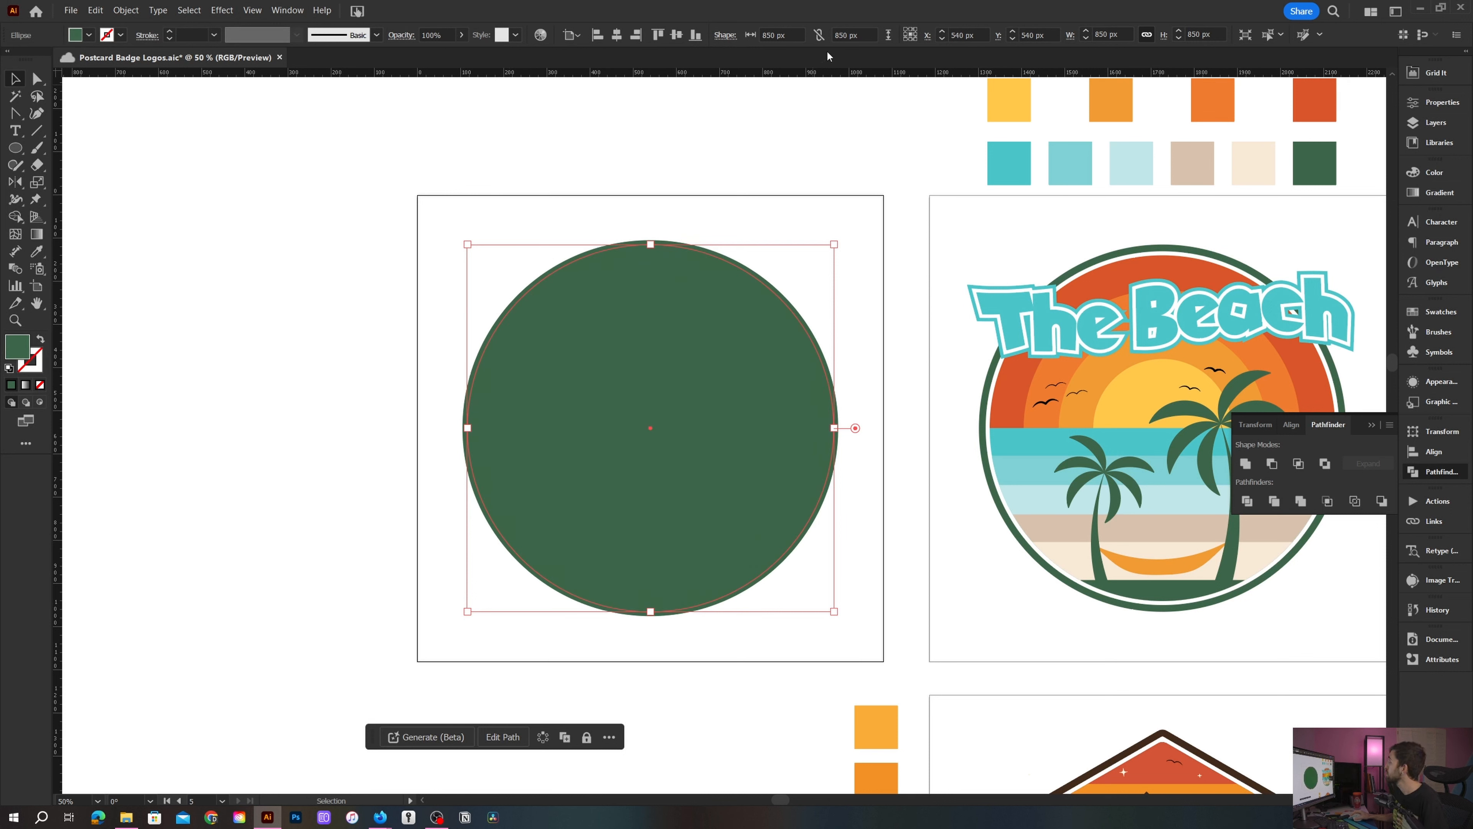
click(825, 37)
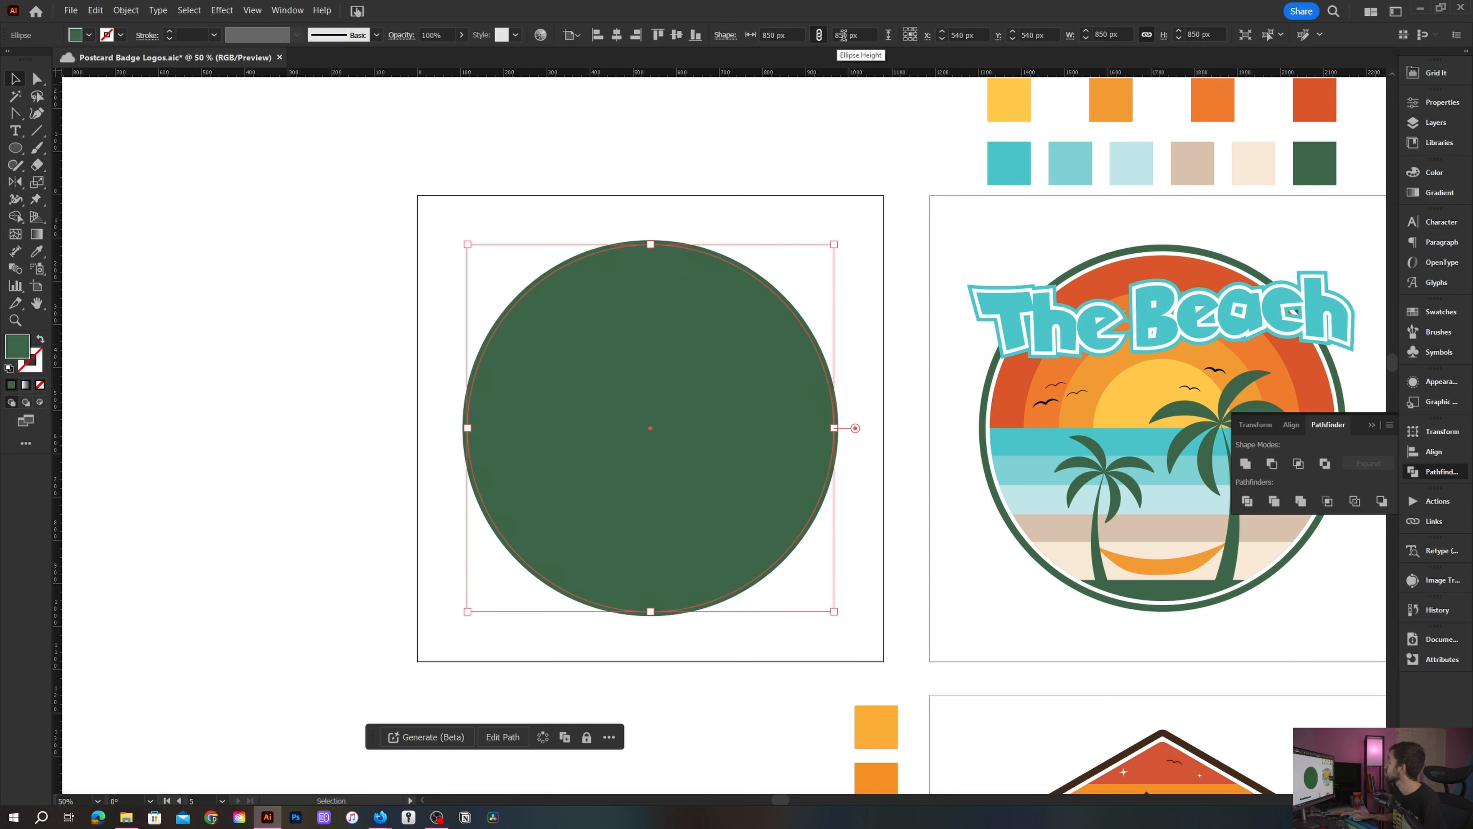
double_click(843, 35)
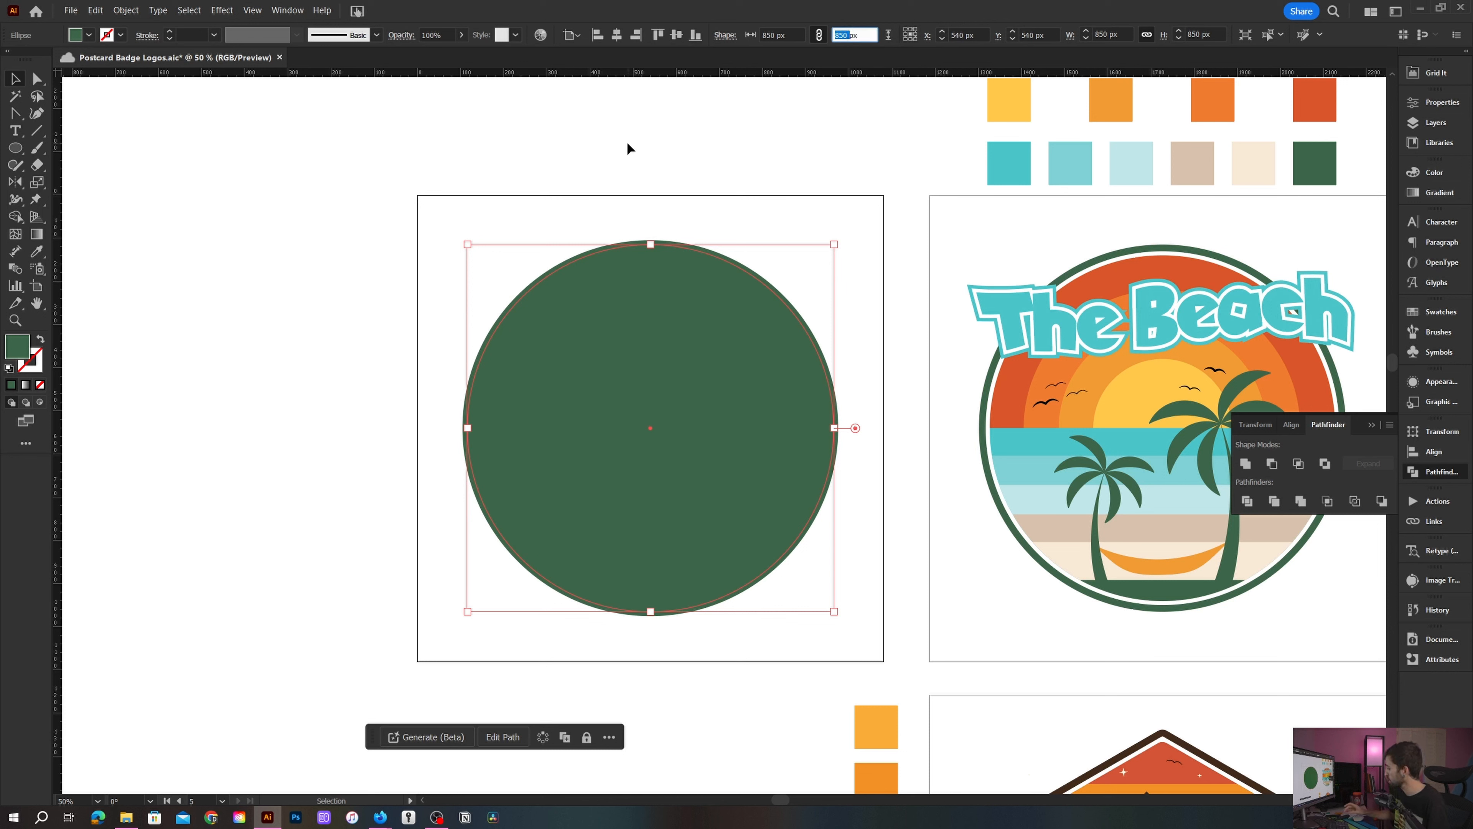
text(7)
text(00)
key(BackSpace)
key(BackSpace)
key(BackSpace)
text(800)
key(Return)
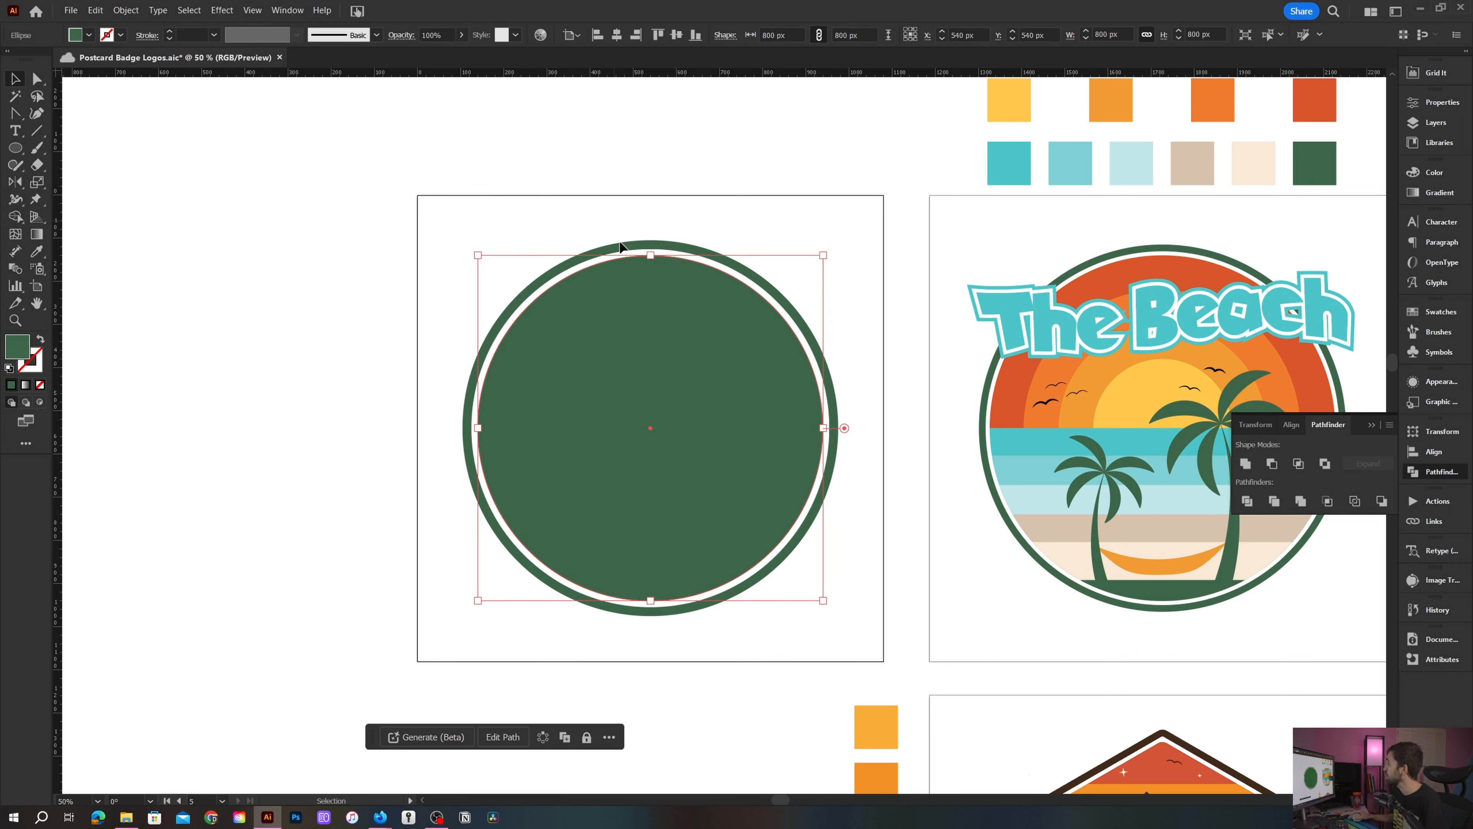
- Make a copy of the filled circle resized to 650 px in width and height
key(a)
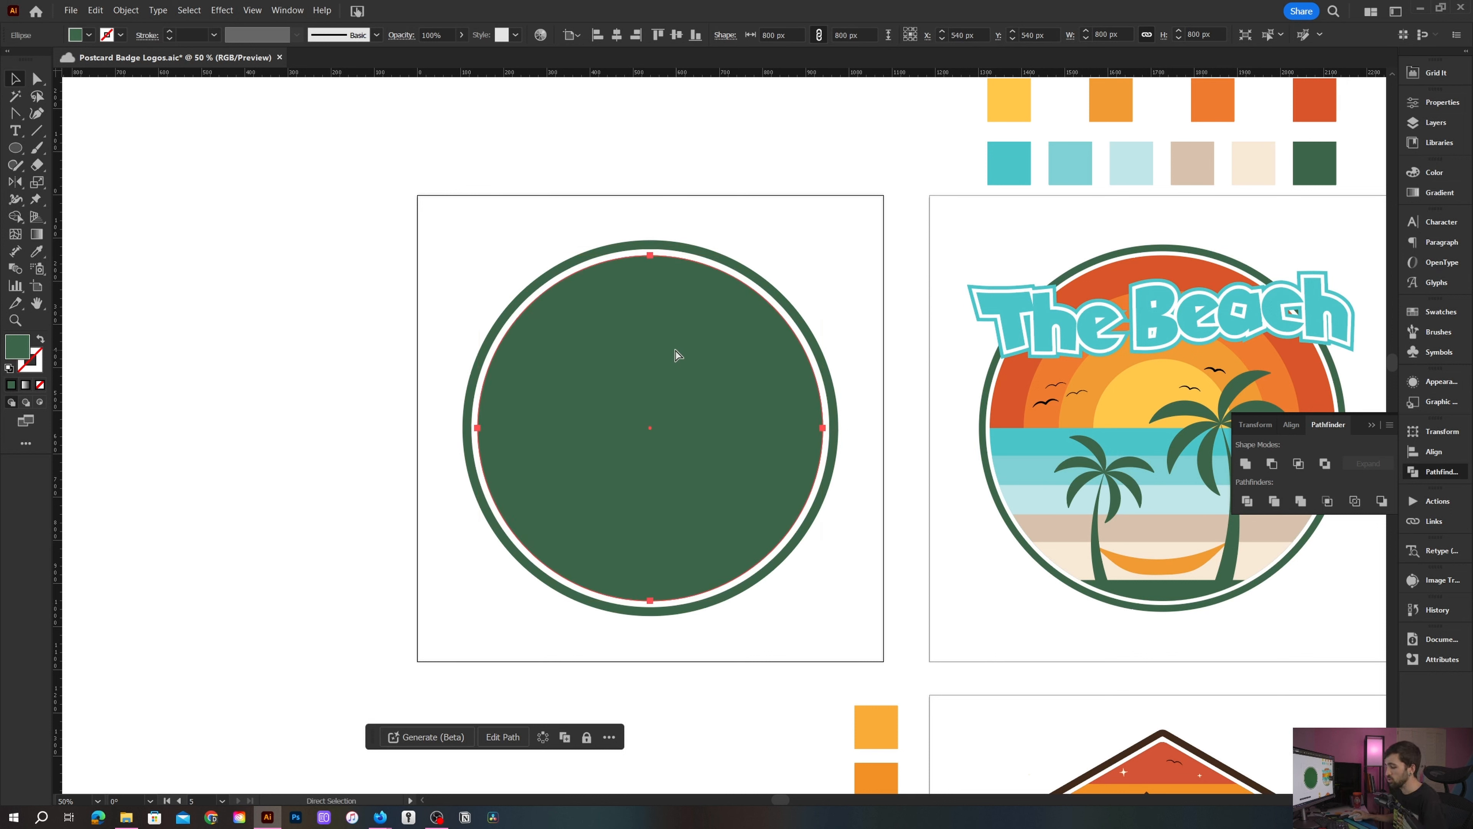
key(v)
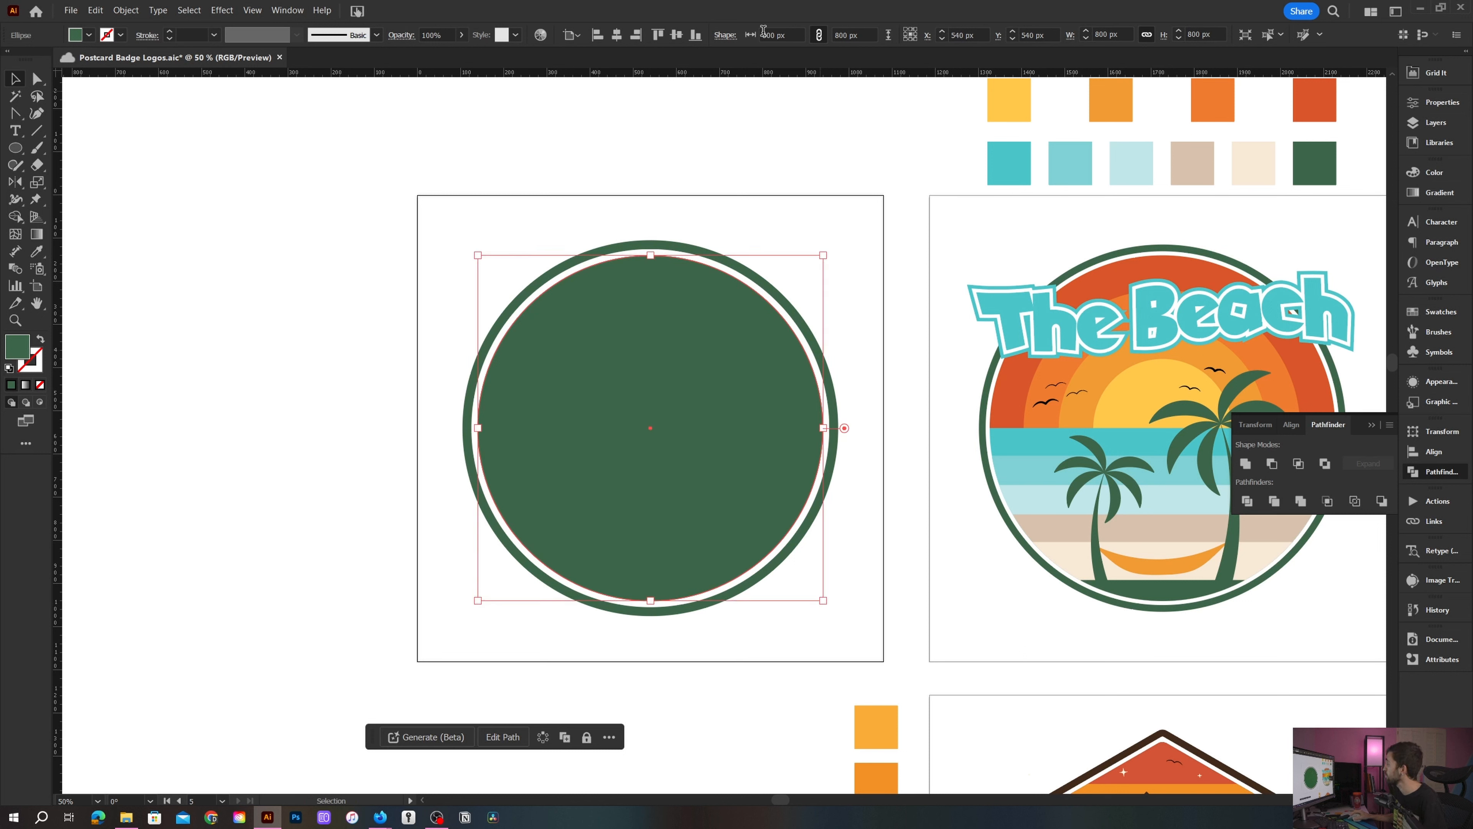
double_click(772, 35)
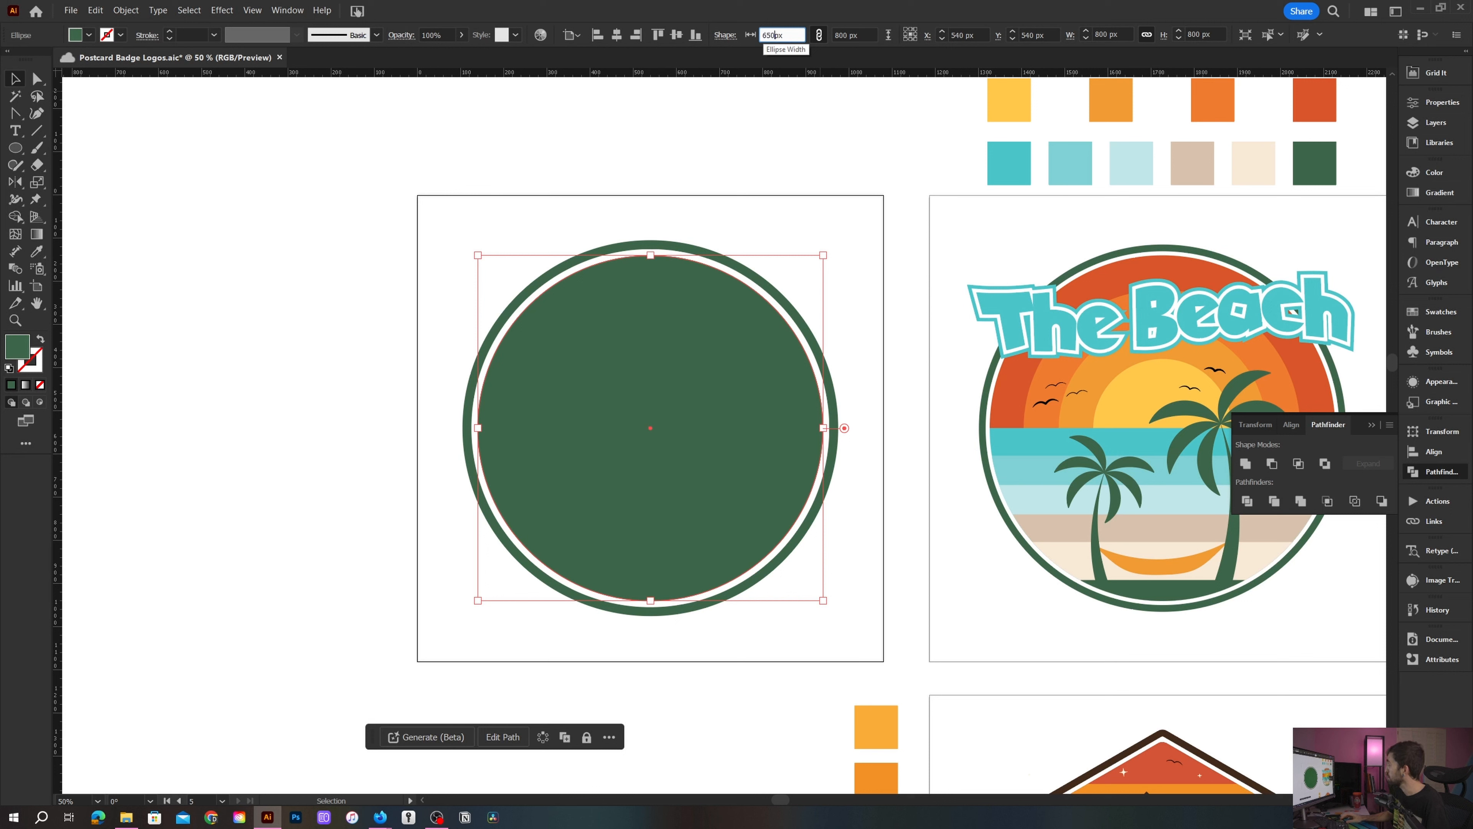
text(650)
key(Return)
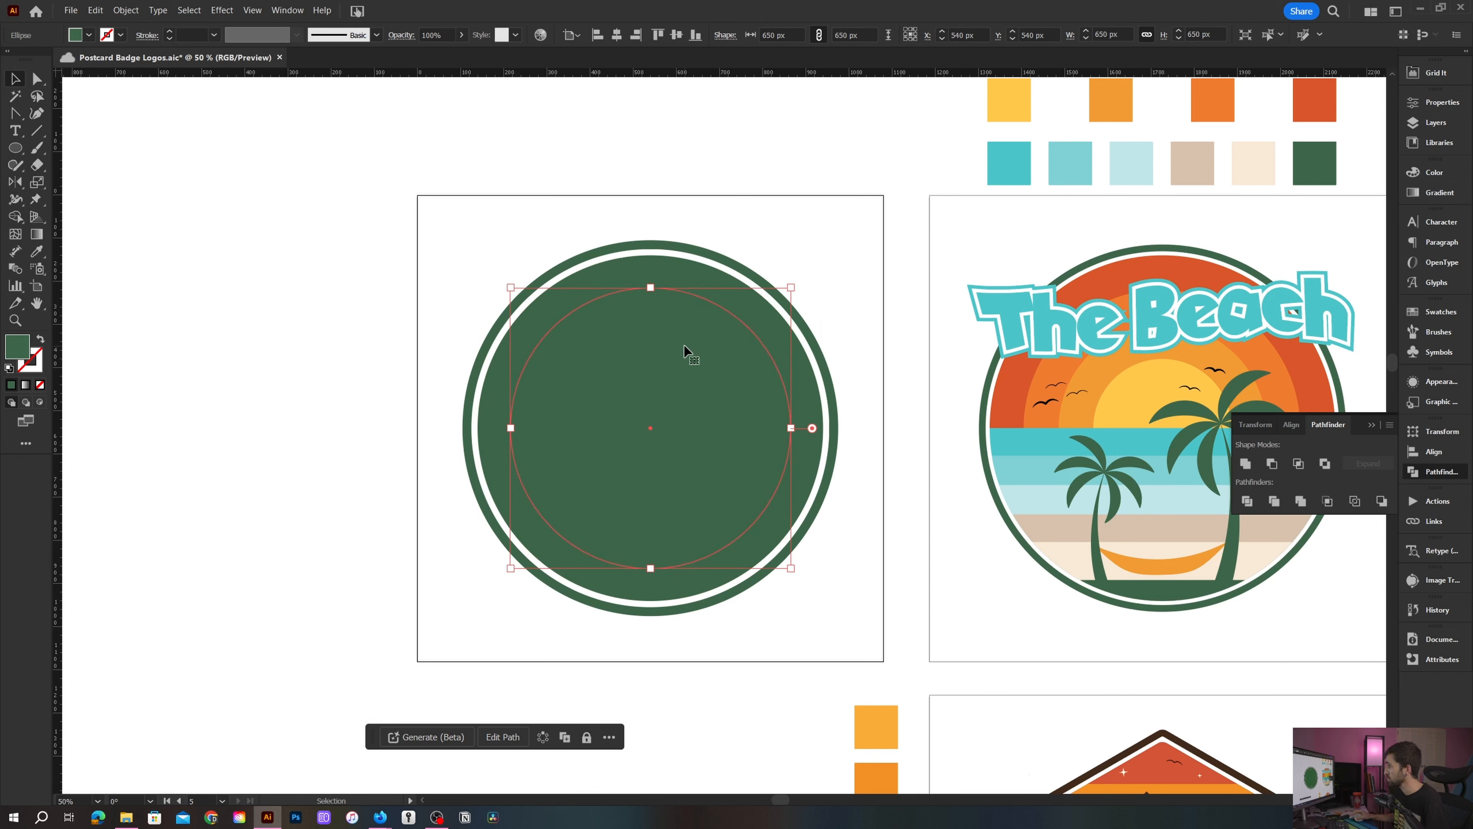
- Make another centered circle copy resized to 500 px and save the document
key(a)
key(v)
double_click(767, 34)
key(ctrl+s)
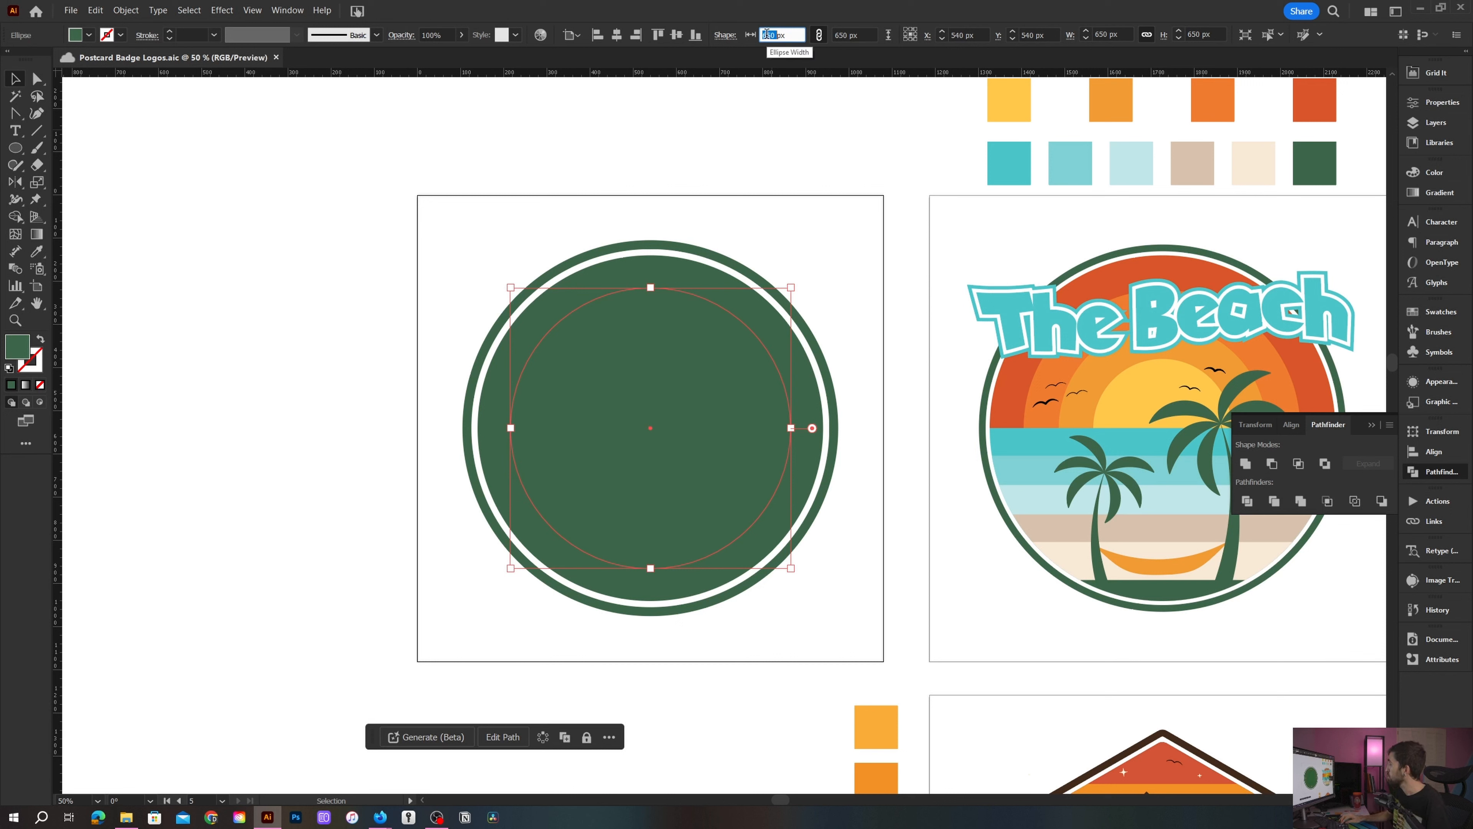
text(500)
key(Return)
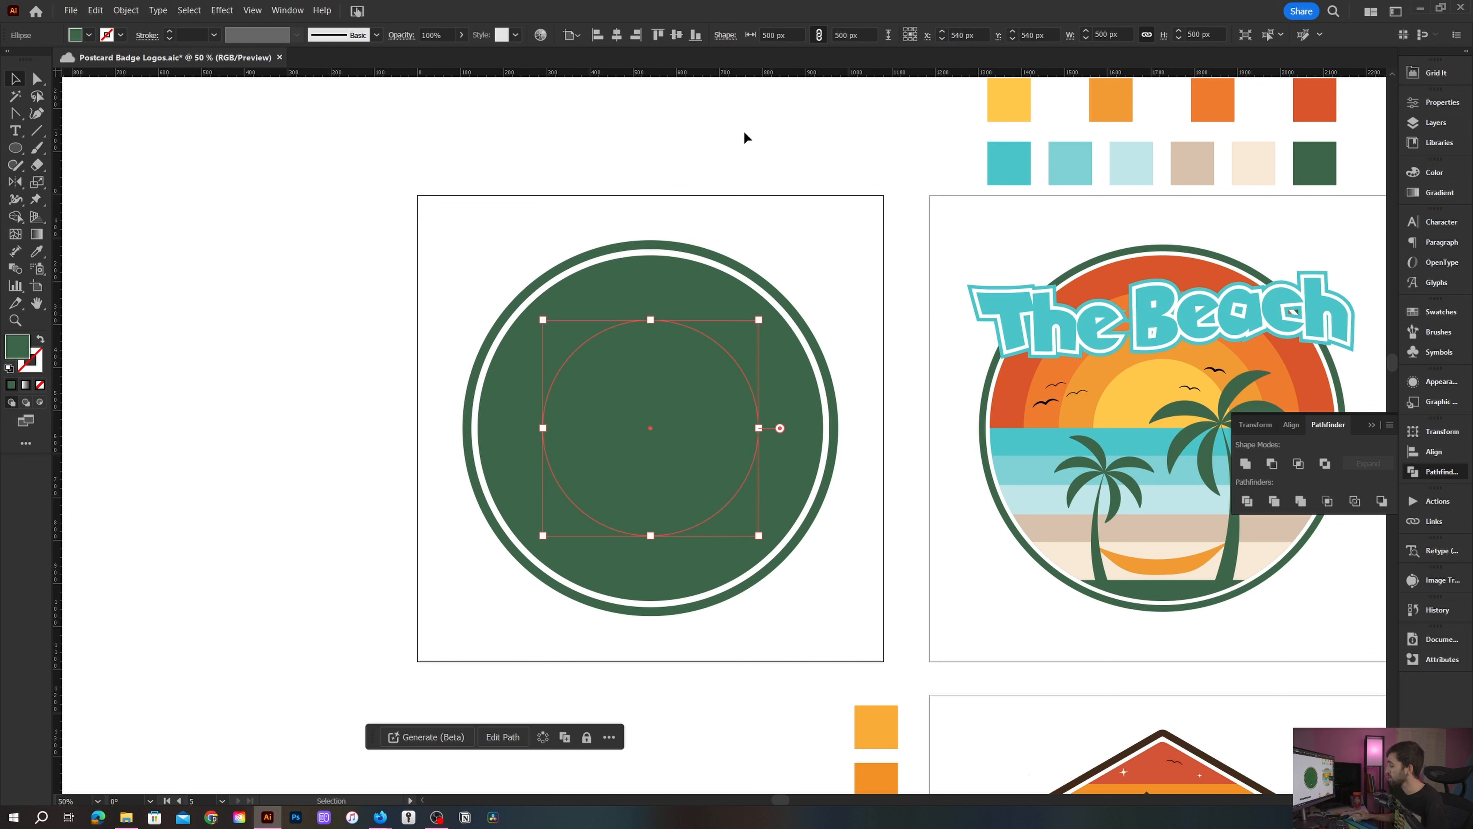
- Make a further centered circle copy resized to 350 px
key(a)
key(v)
double_click(767, 34)
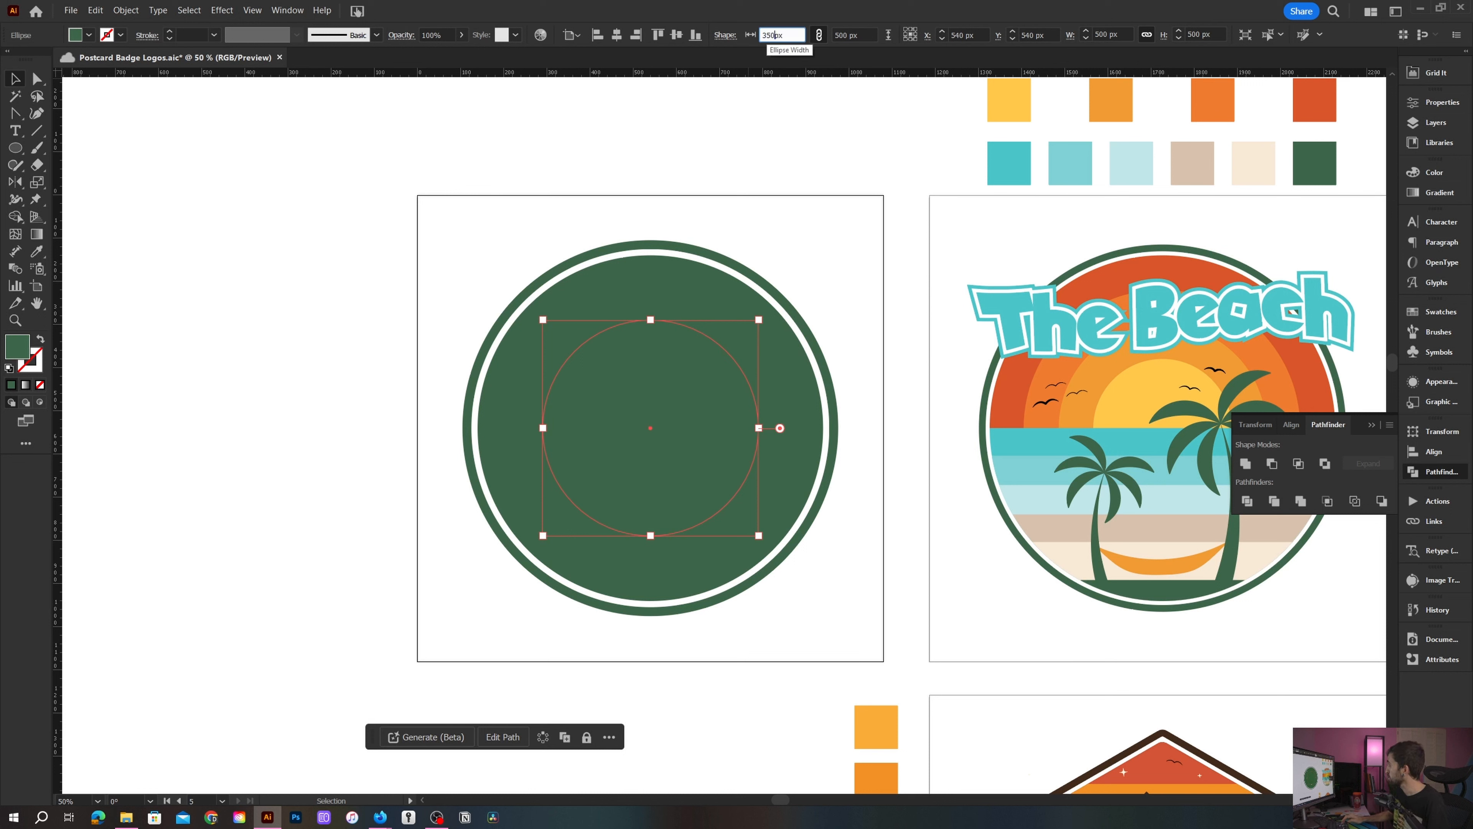
key(Return)
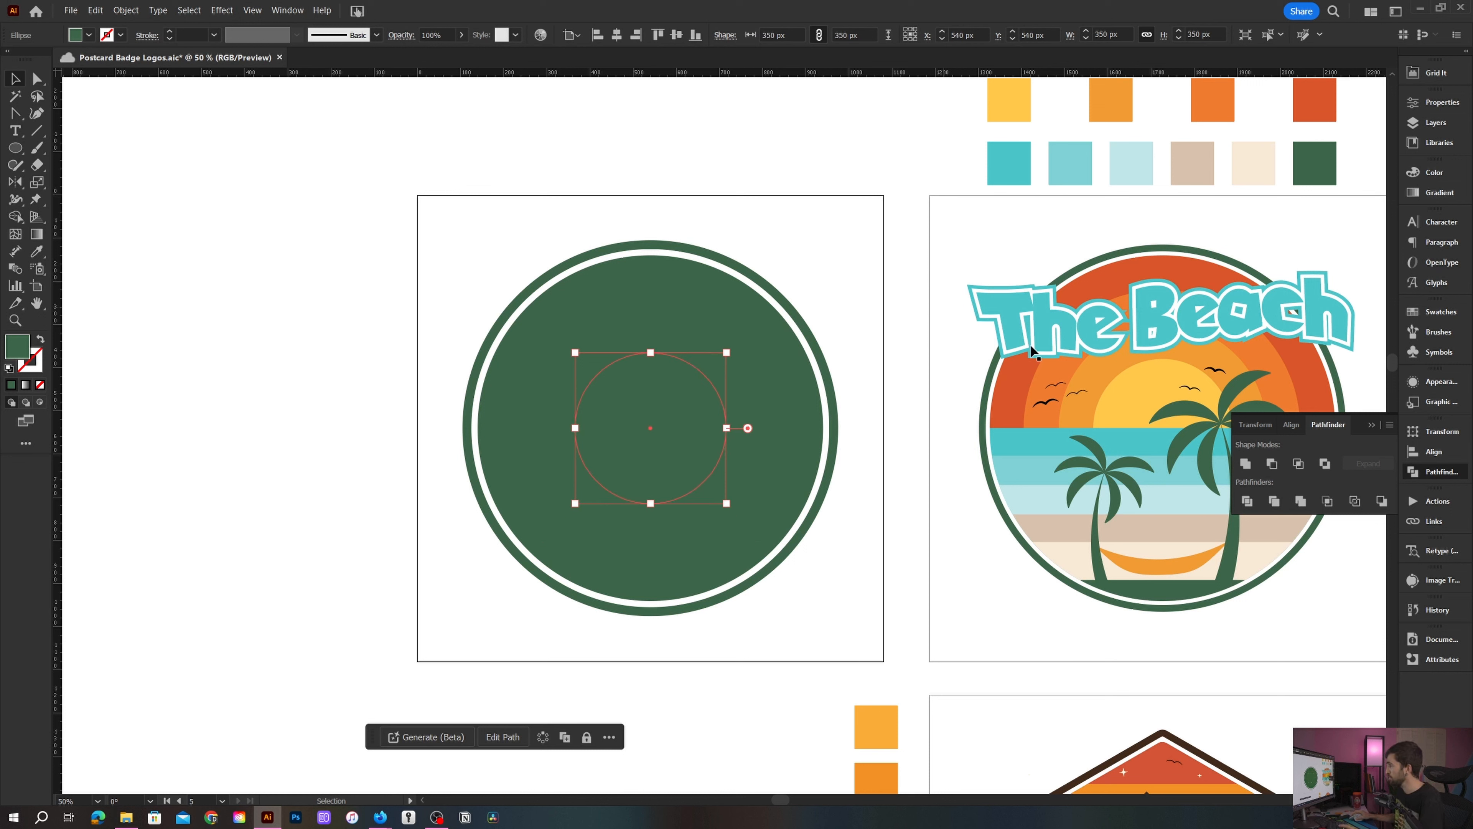
- Sample the reference logo's yellow and light orange sun colors onto the 350 px and 500 px circles
key(i)
click(1146, 388)
key(v)
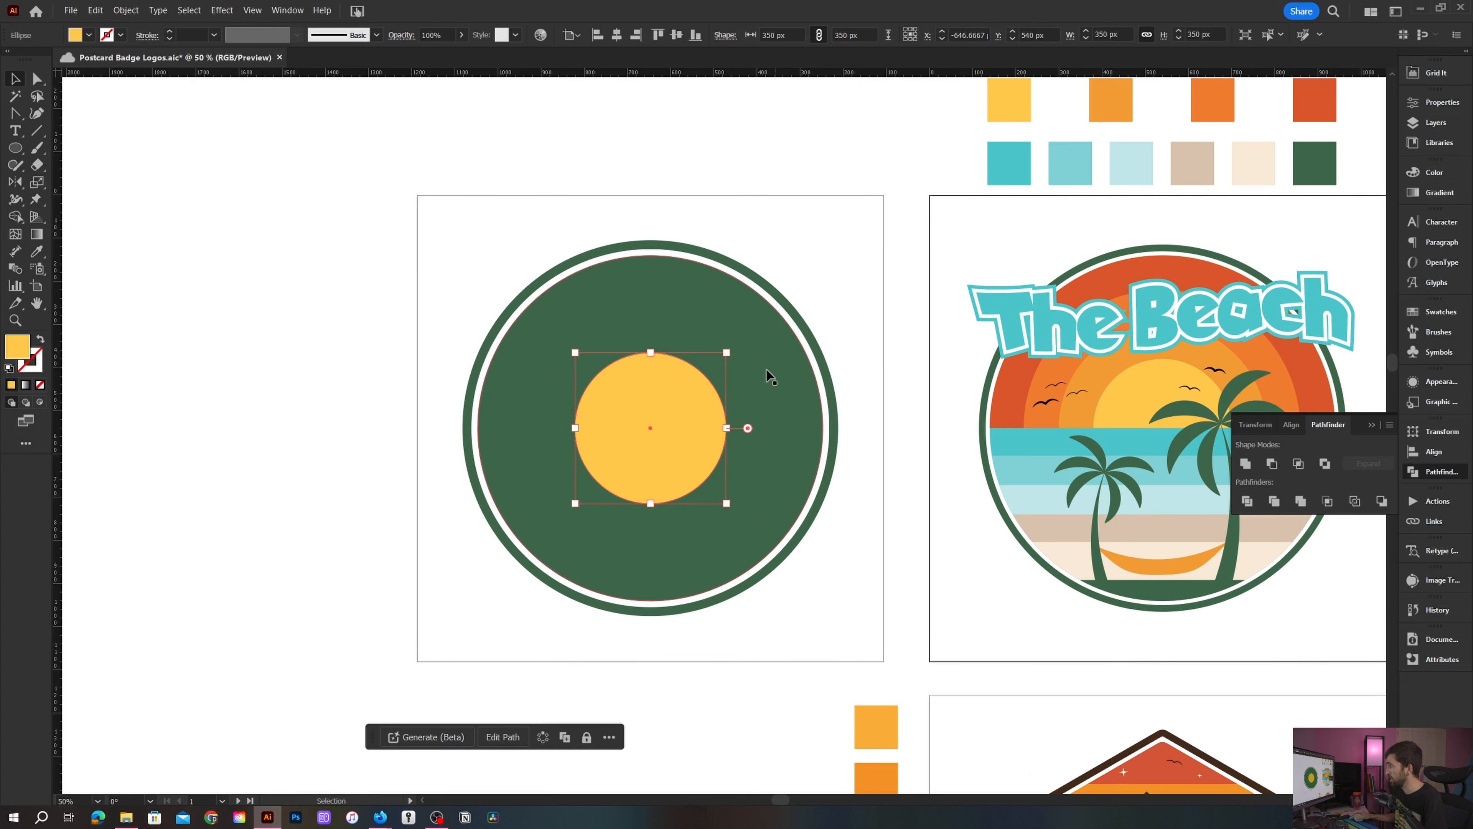
click(745, 384)
key(i)
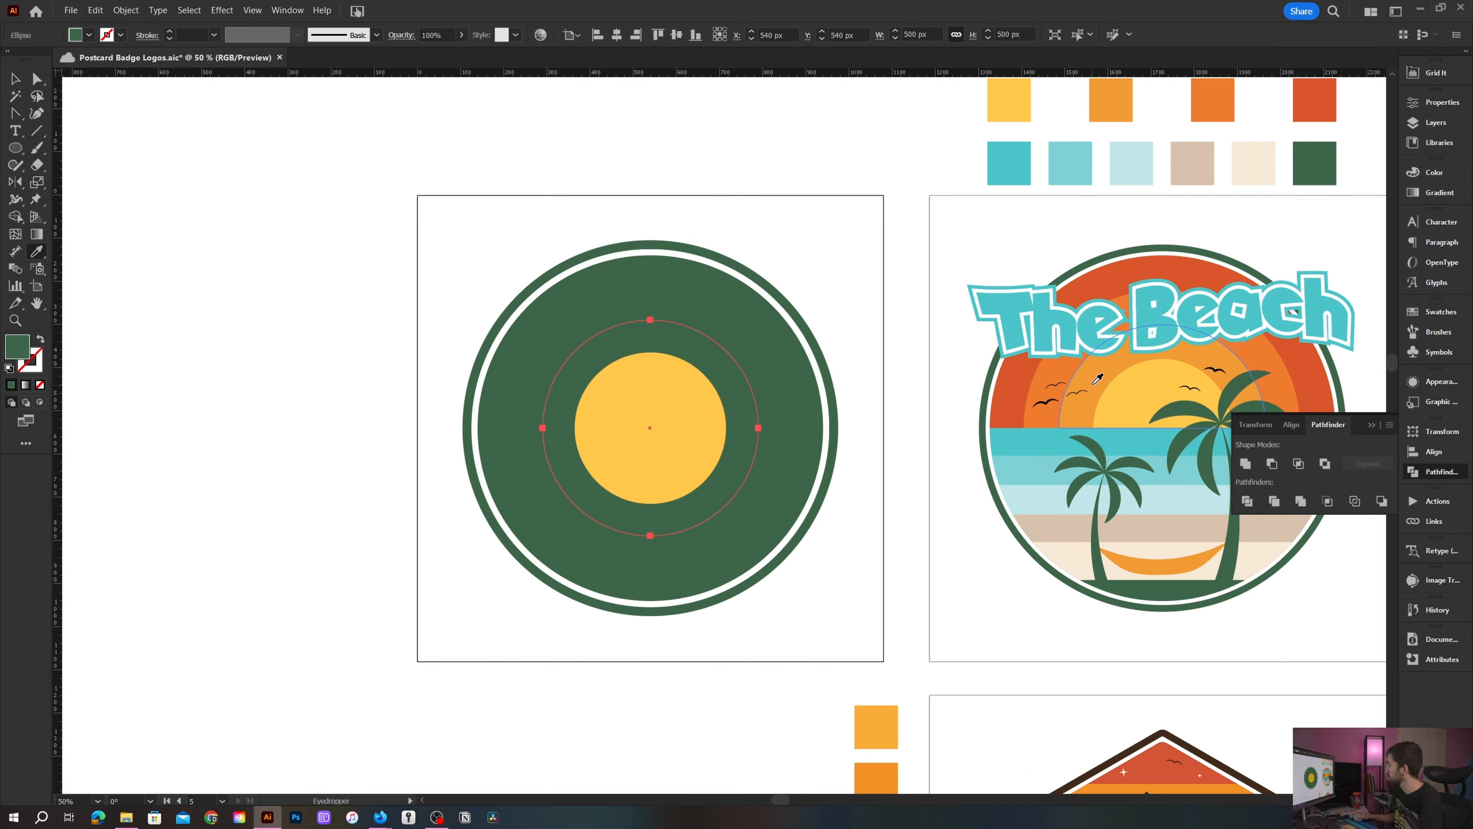
click(1061, 375)
key(v)
- Sample the reference's orange and red-orange colors onto the 650 px and 800 px circles, then deselect
click(732, 343)
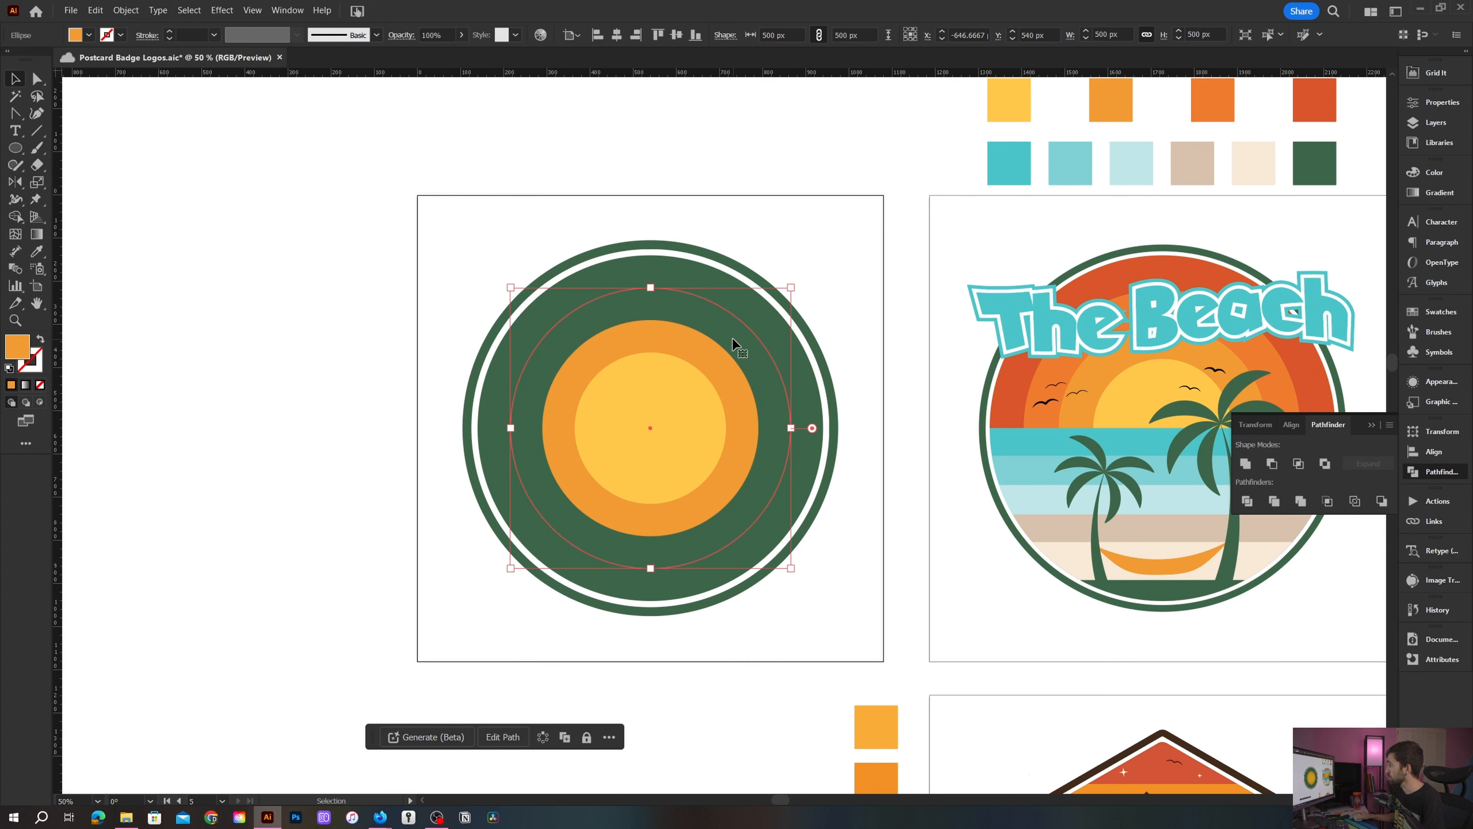
key(i)
click(1031, 383)
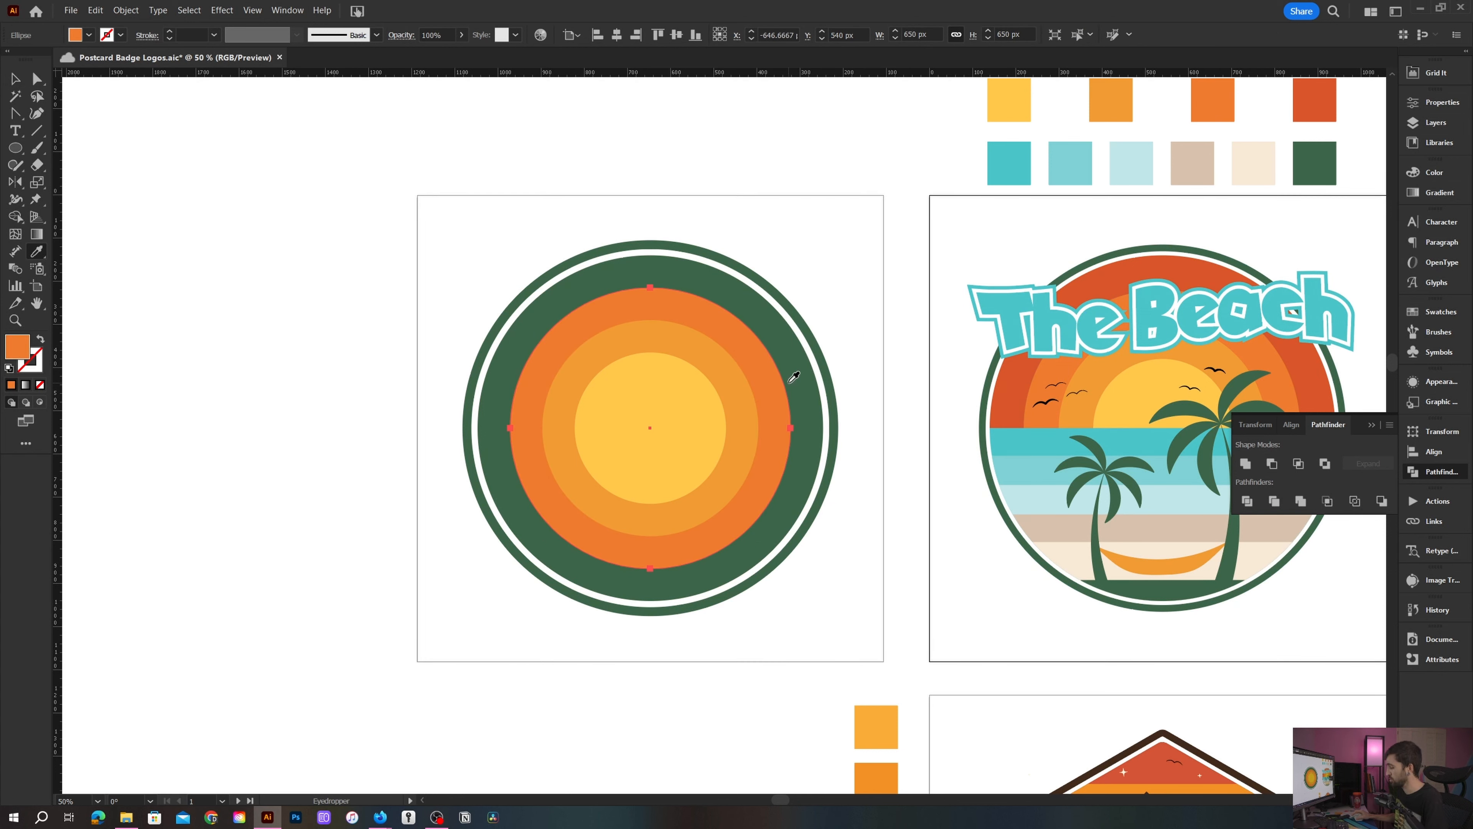
key(v)
click(579, 296)
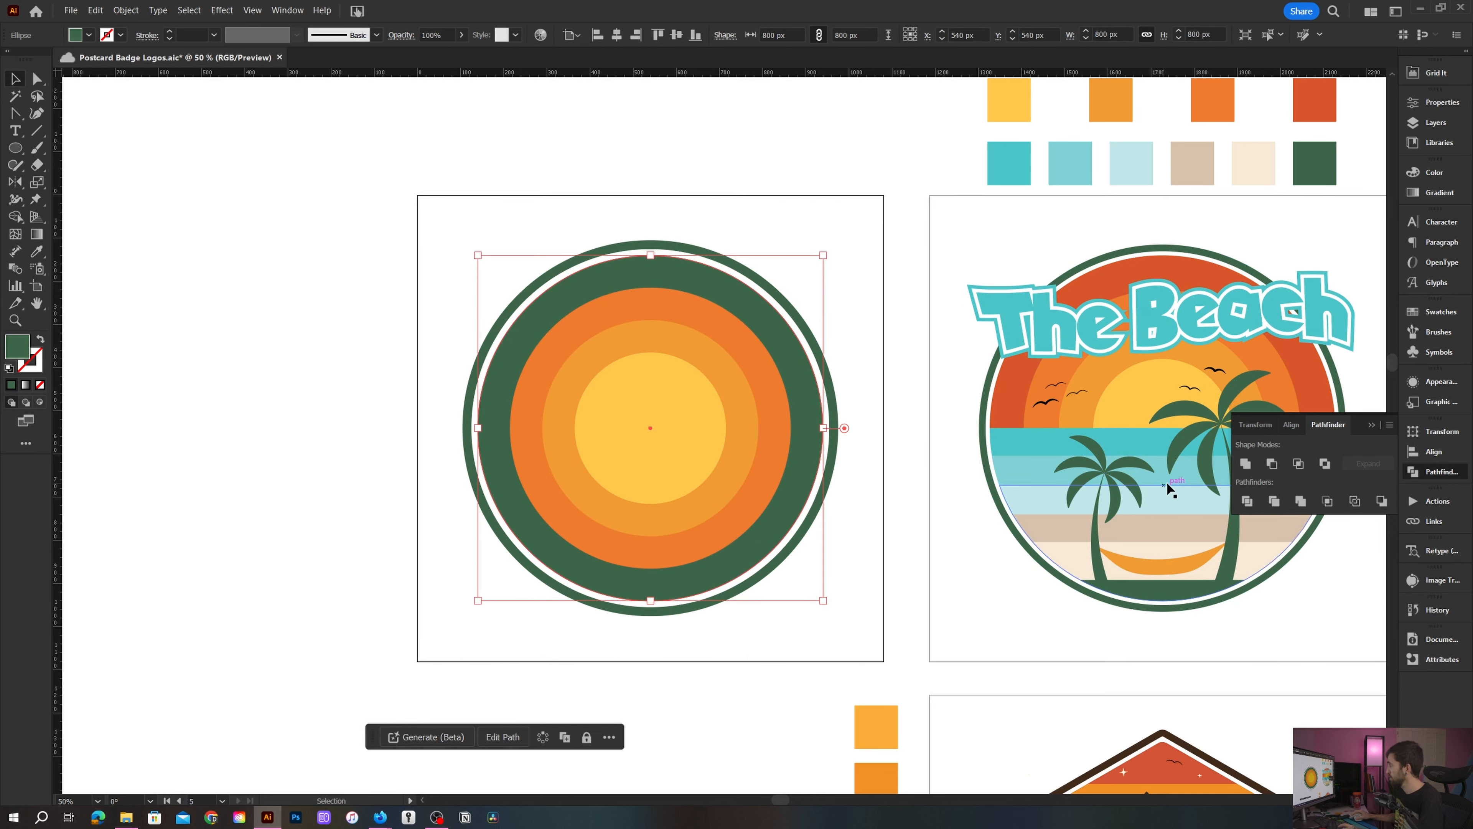
key(i)
click(1017, 411)
key(v)
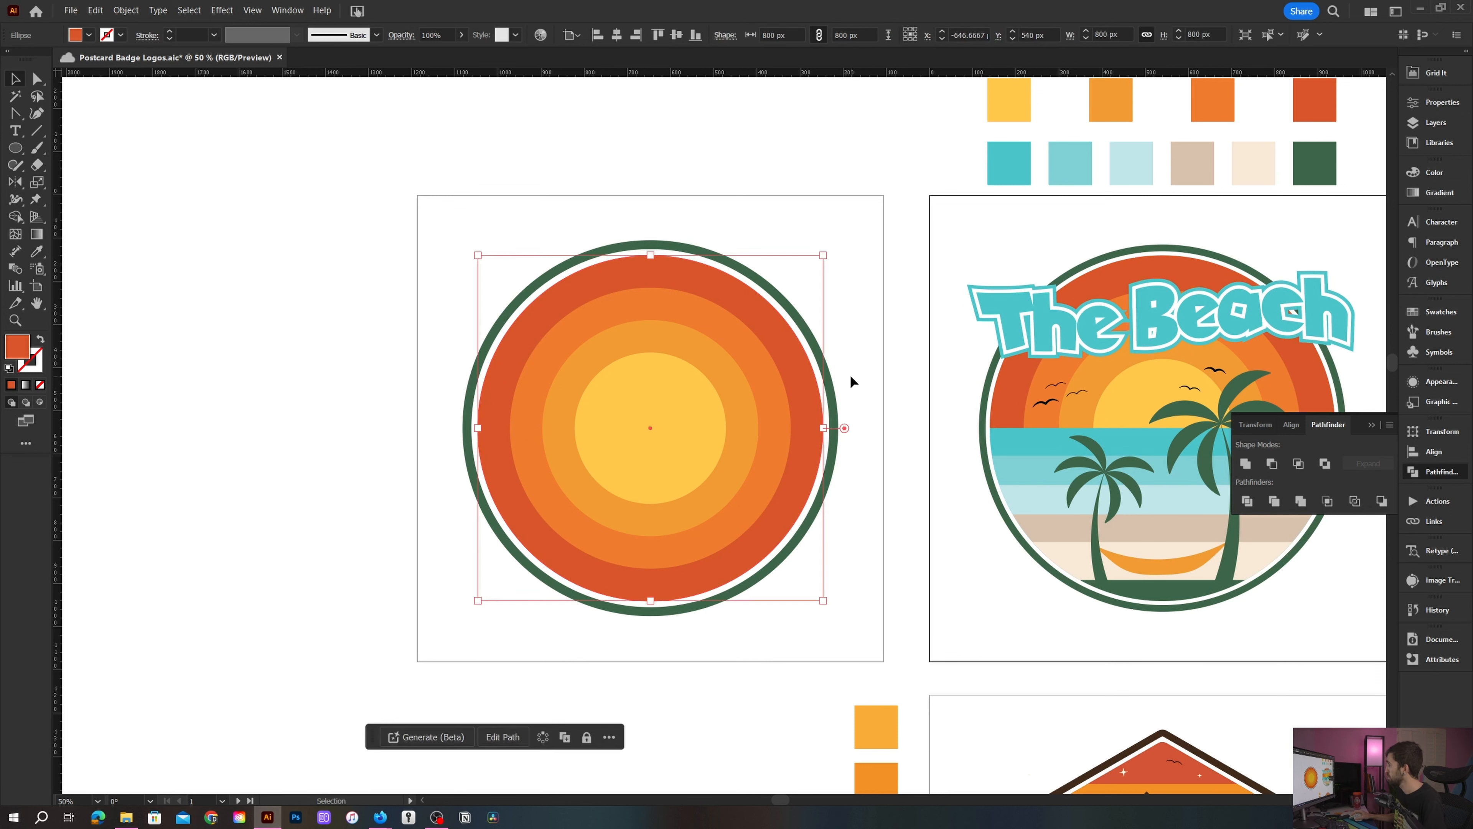
click(868, 353)
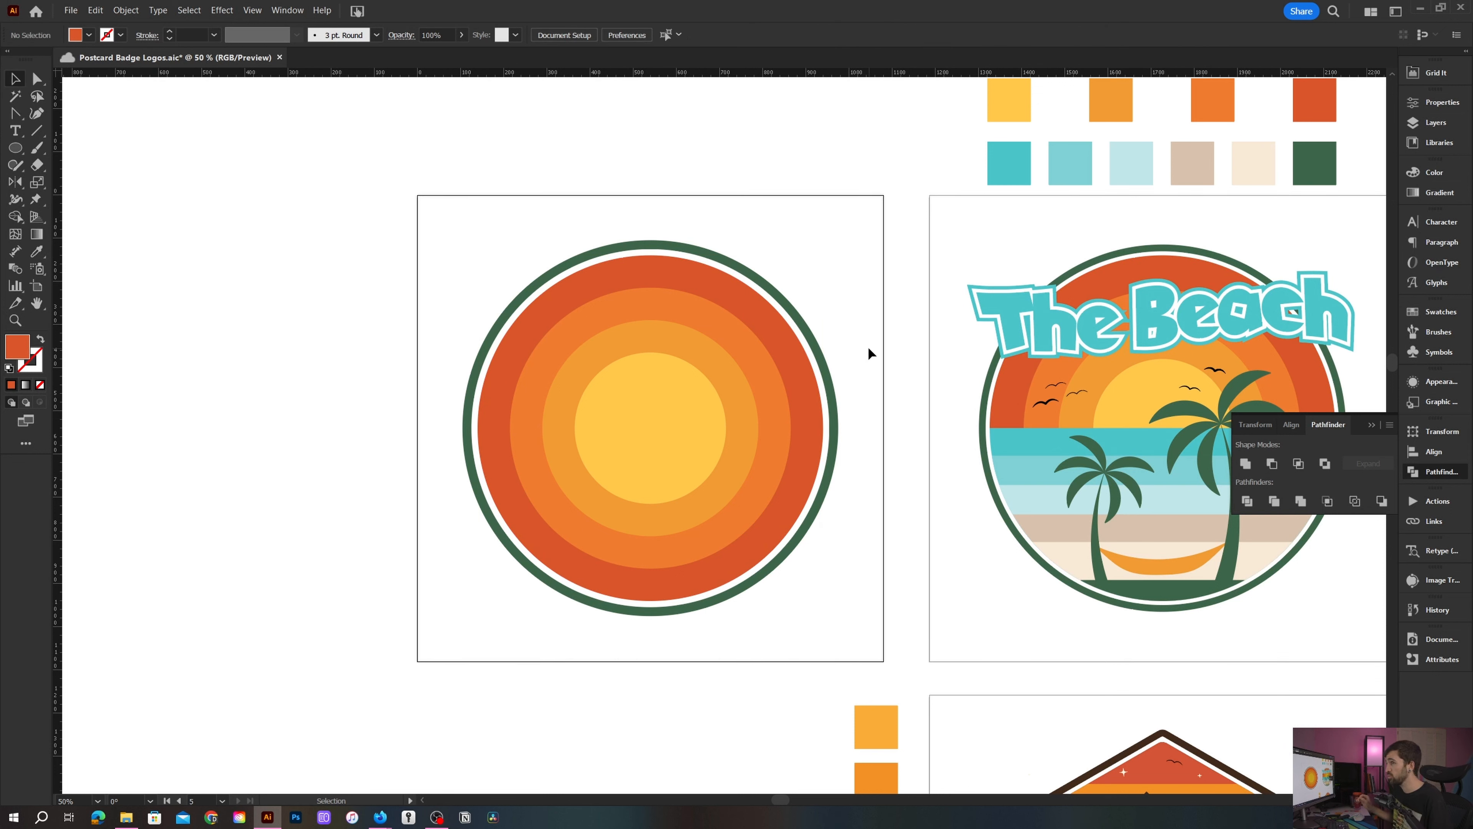
- Draw a horizontal strip about 1030 px wide across the circles' middle and set its height to 75 px
key(m)
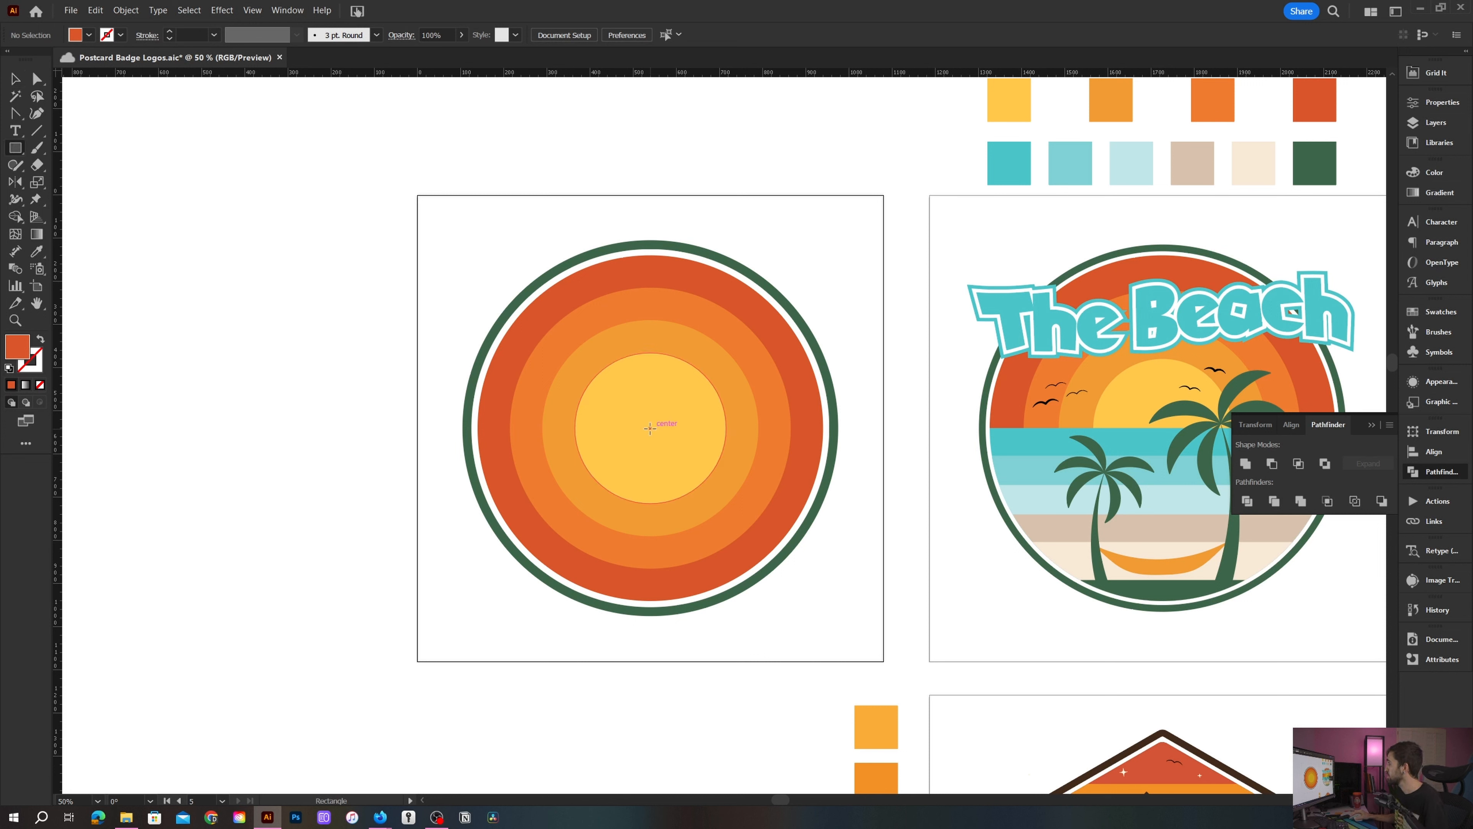
drag(651, 427, 863, 454)
drag(649, 441, 418, 441)
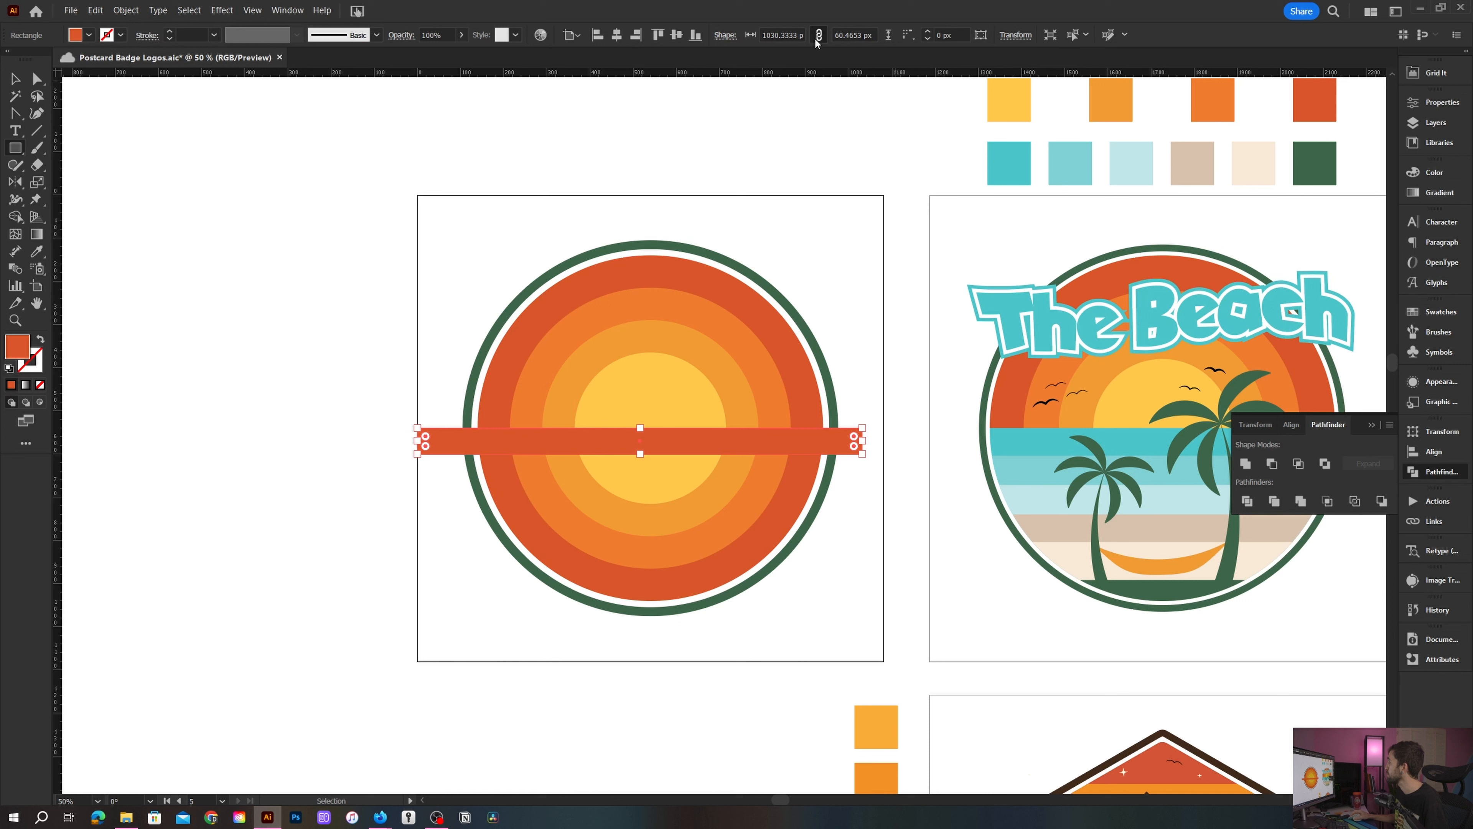
click(842, 34)
text(75)
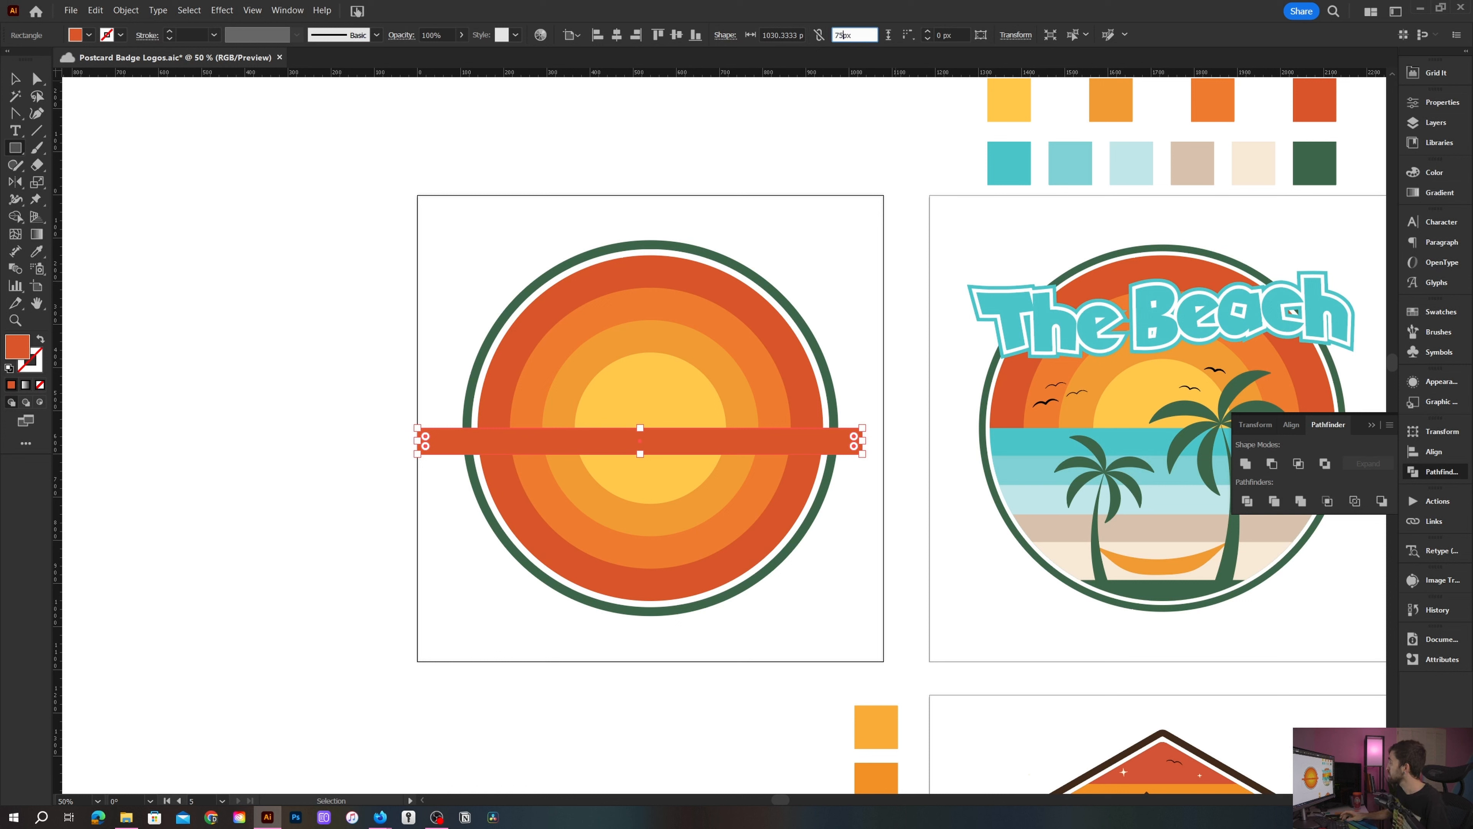
key(Return)
- Switch to outline view and duplicate the strip, placing the copy directly beneath it
scroll(663, 432, up, 1)
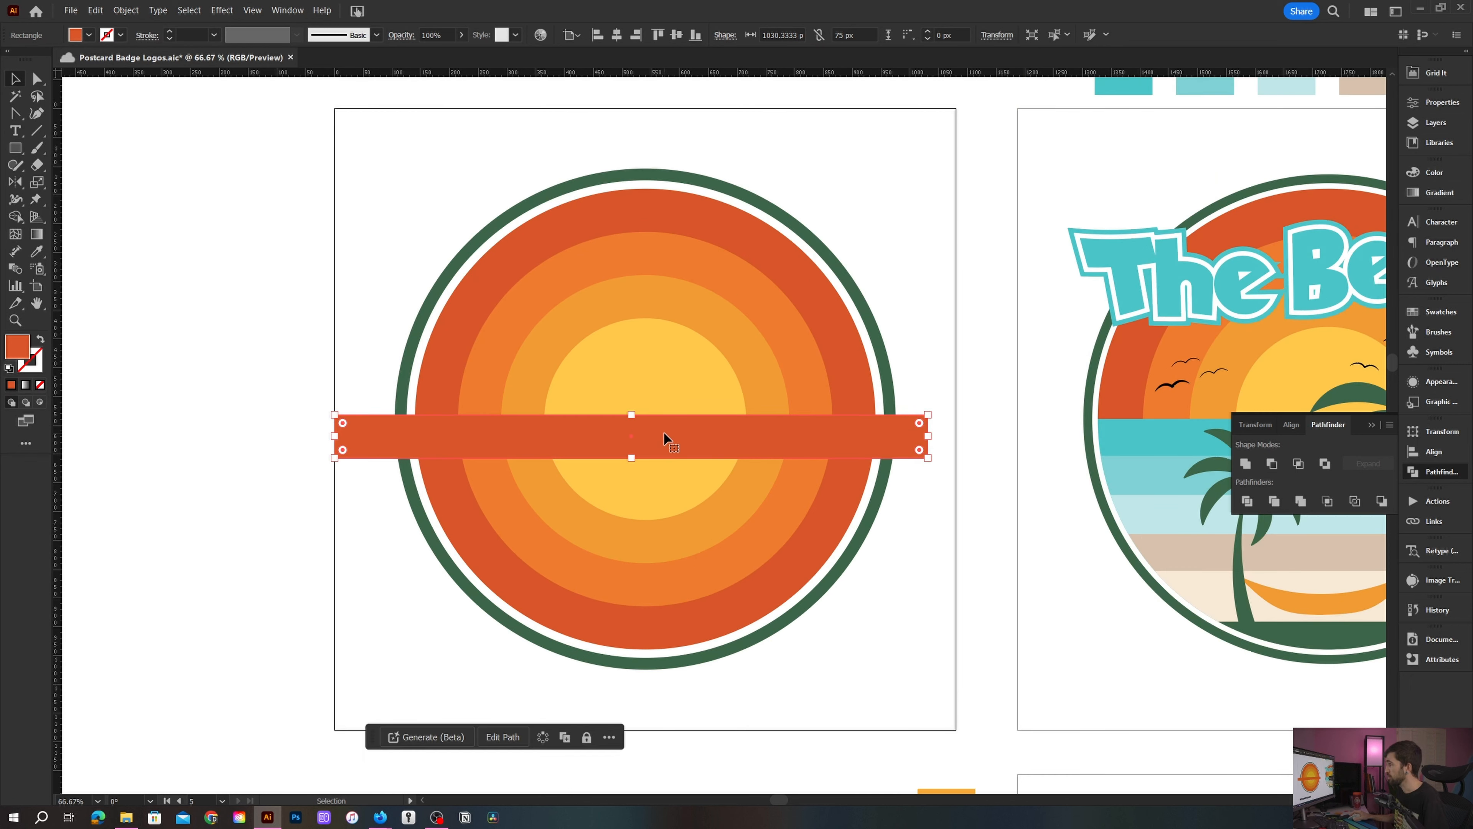
key(ctrl+y)
drag(667, 414, 673, 455)
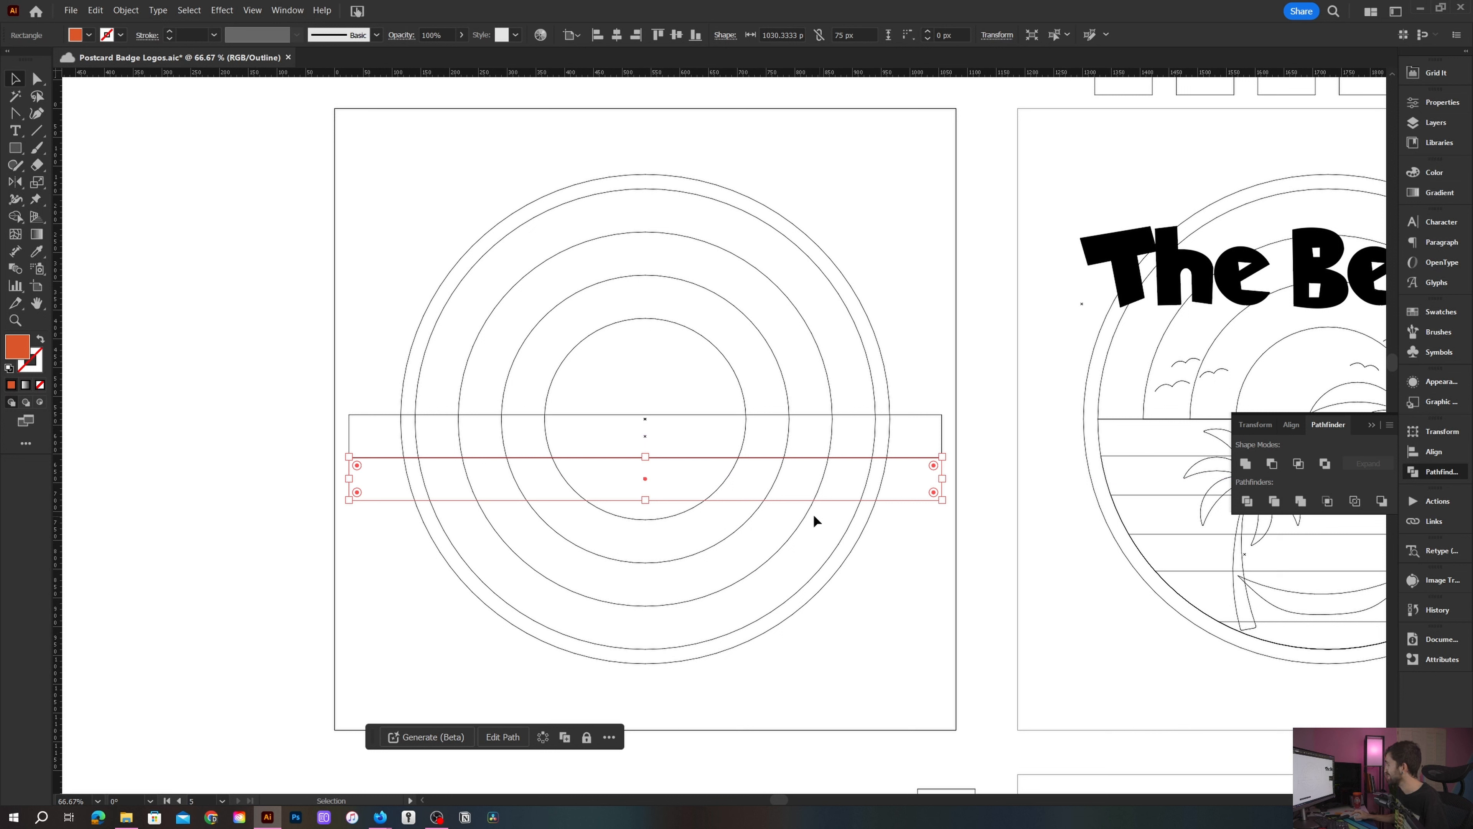
key(a)
key(ctrl+d)
key(ctrl+d)
key(ctrl+d)
key(ctrl+d)
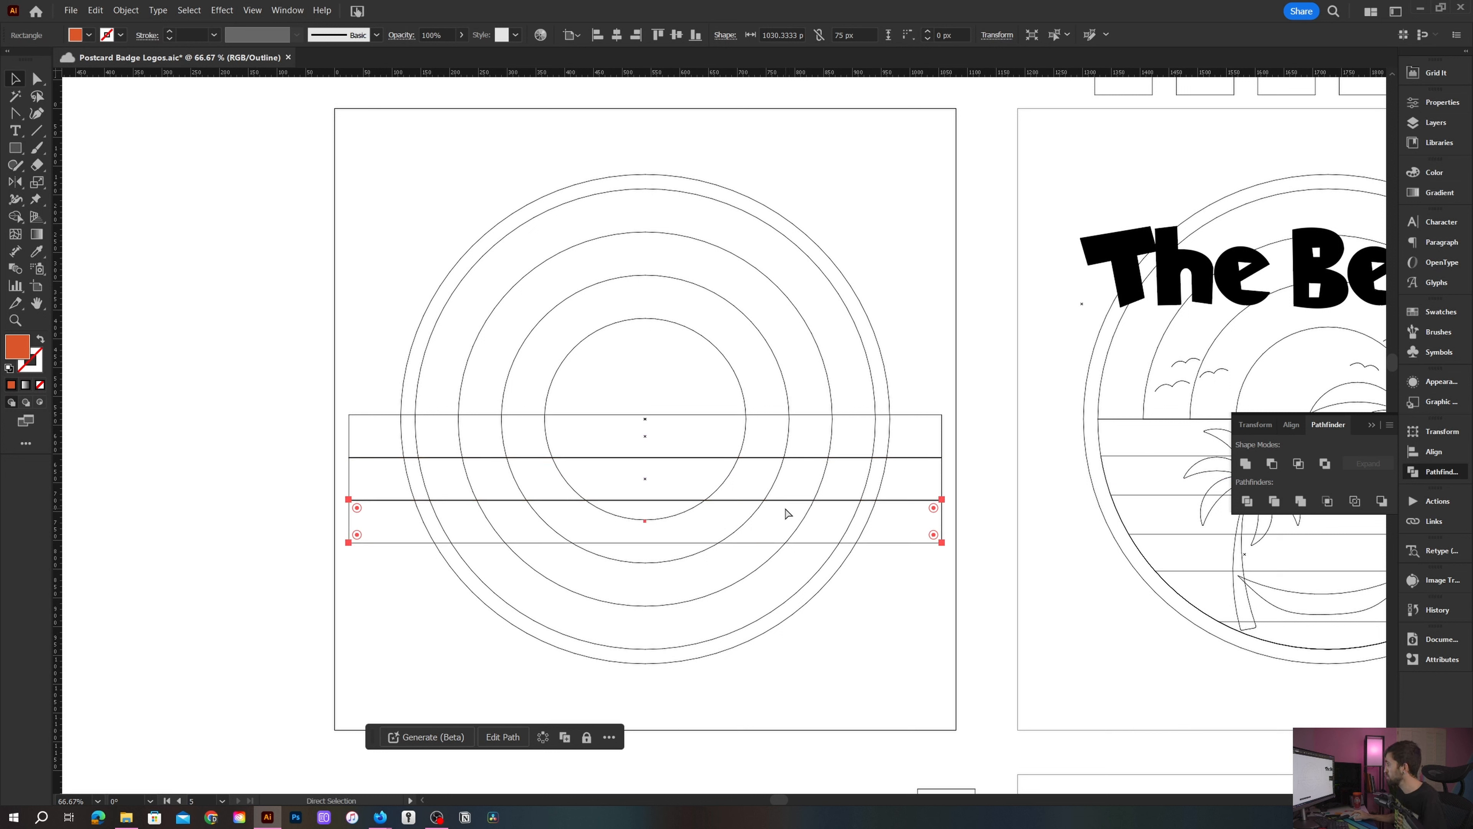
key(v)
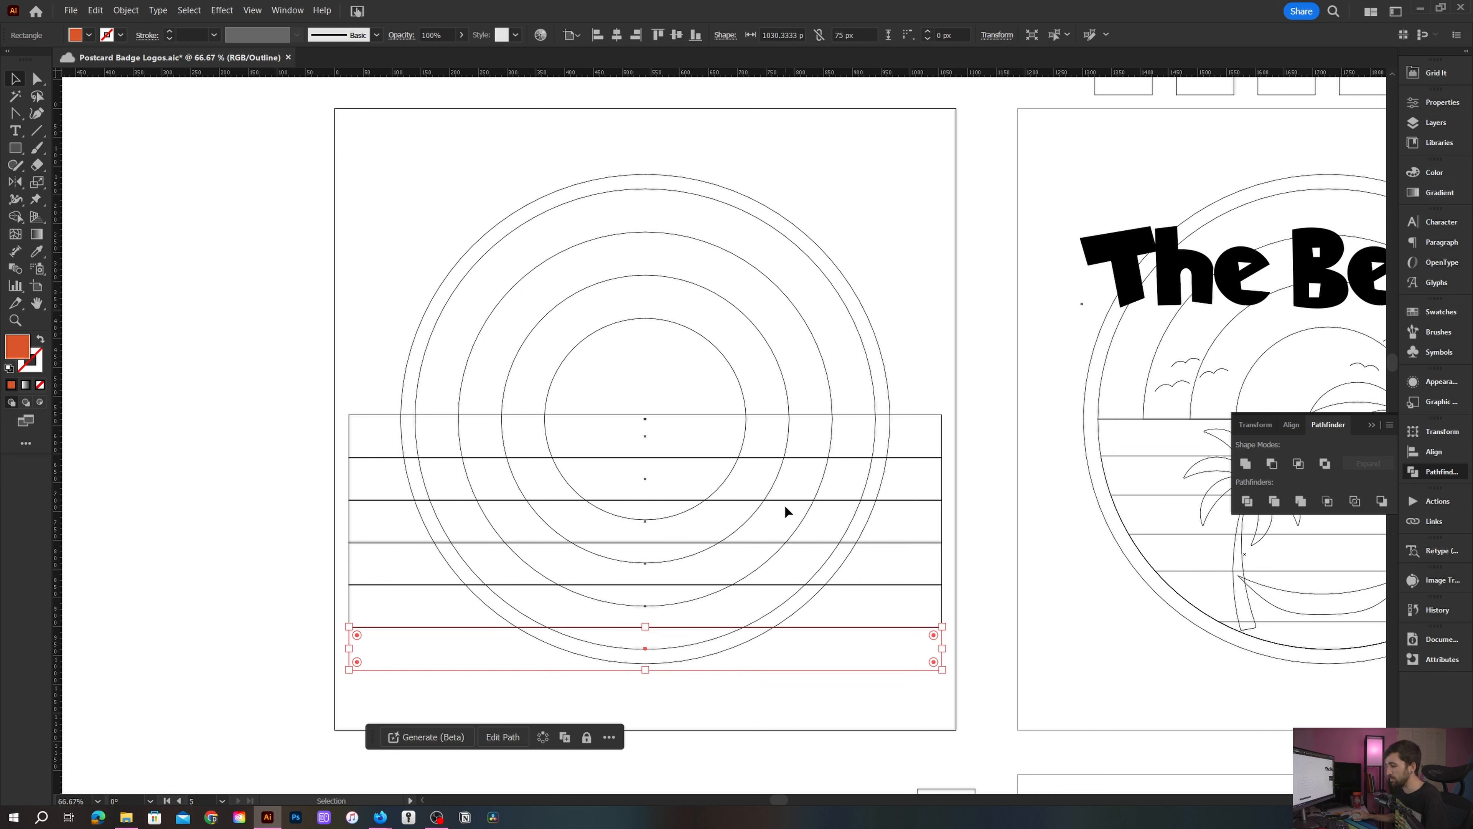
scroll(797, 560, up, 3)
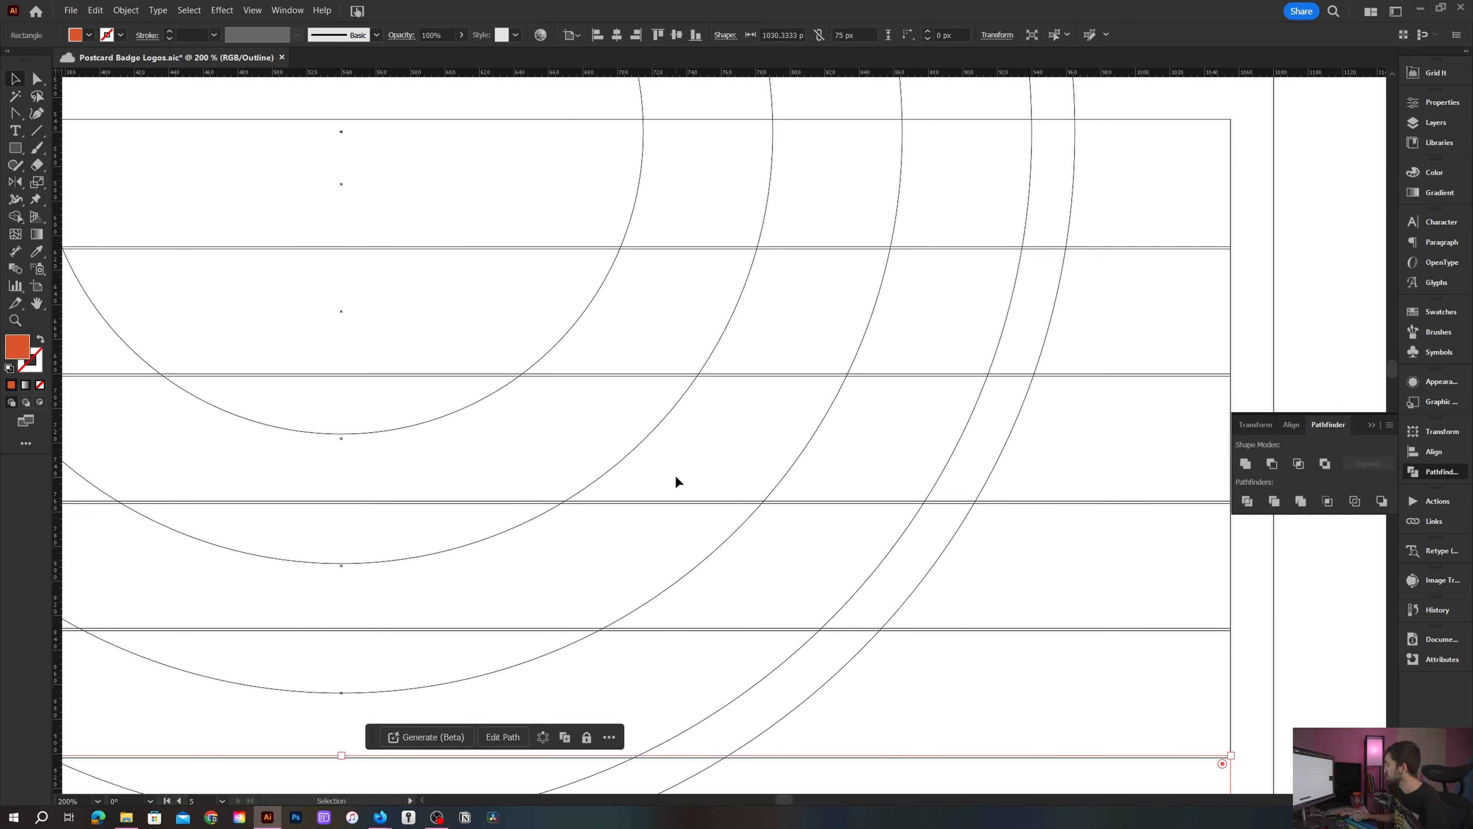
key(ctrl+z)
- Reposition the copied strip so it sits flush directly beneath the first strip
key(ctrl+z)
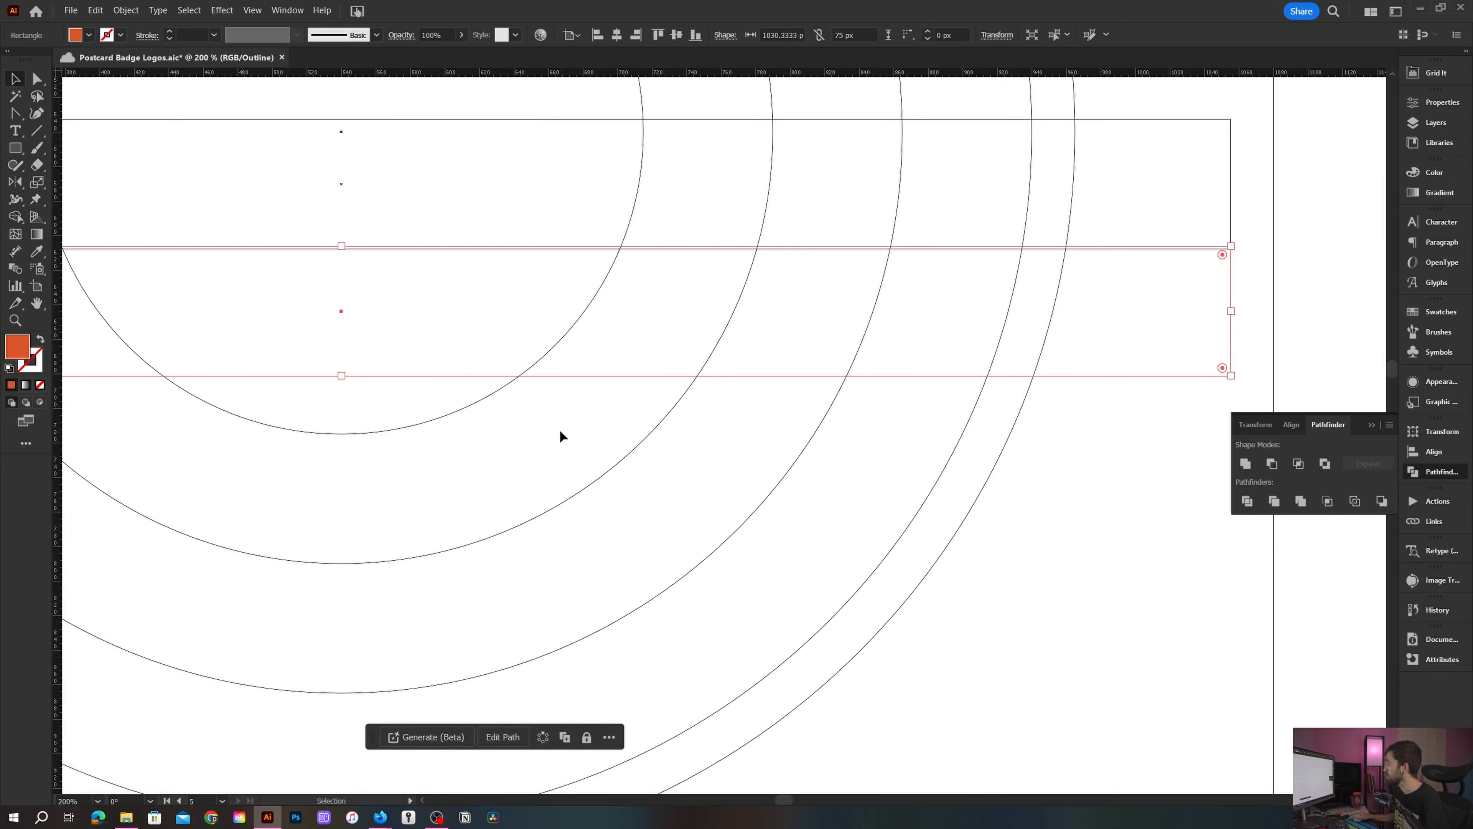
drag(488, 387, 660, 512)
key(ctrl+z)
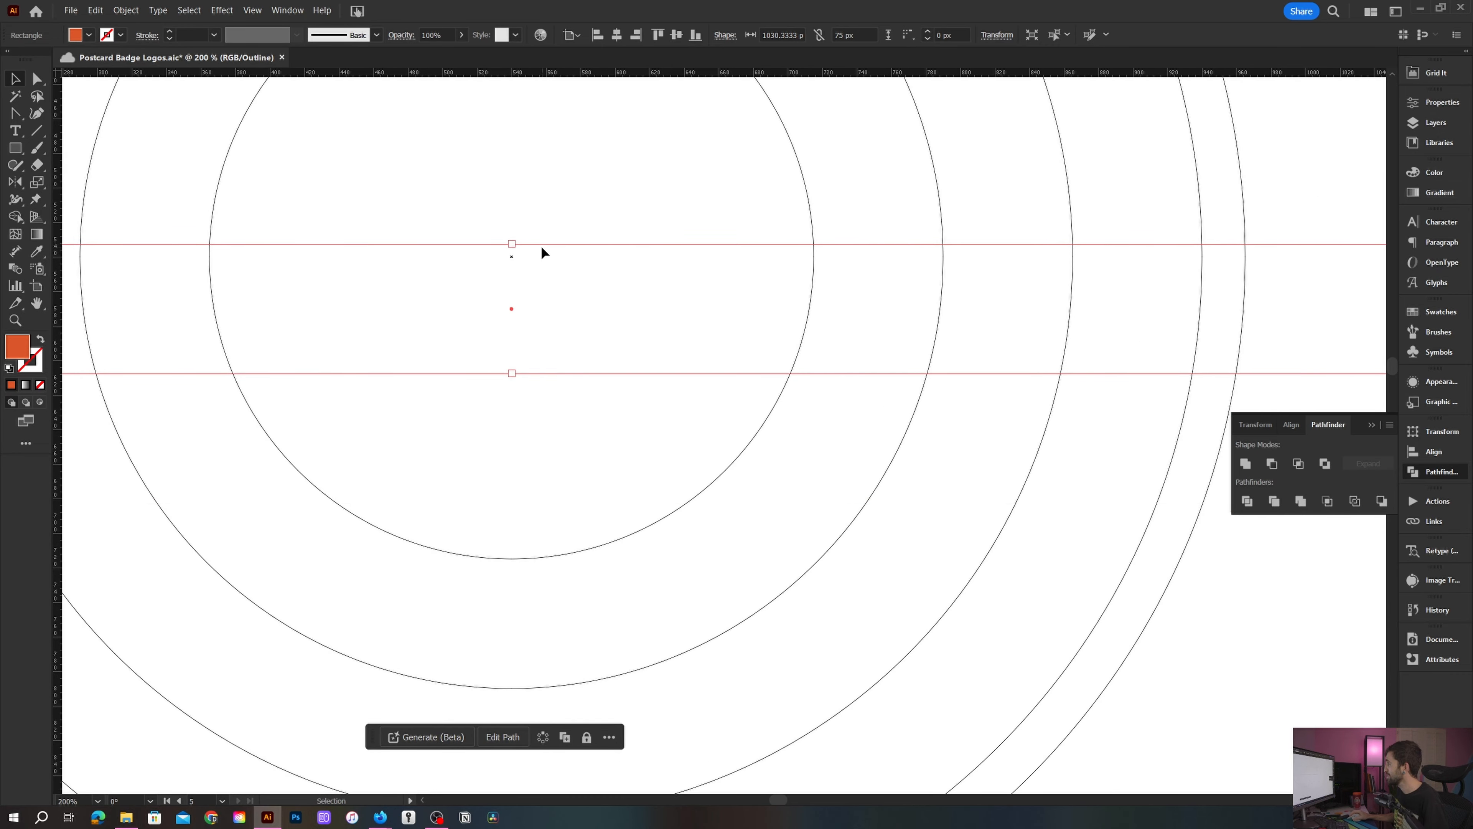
drag(542, 244, 550, 379)
scroll(548, 375, down, 3)
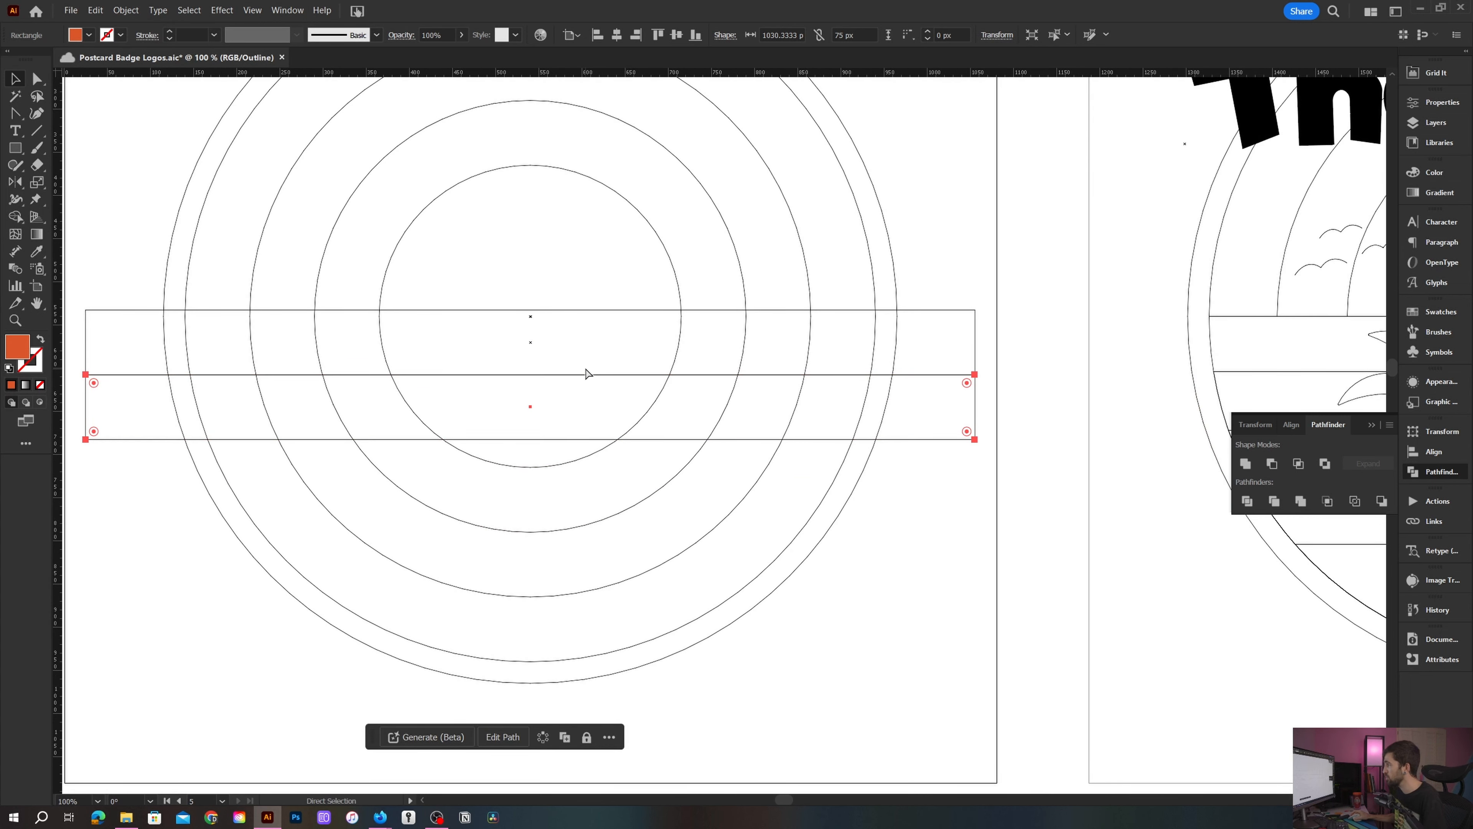
- Repeat the duplication four times to stack six equal strips down across the circles
key(ctrl+d)
key(ctrl+d)
key(ctrl+d)
key(ctrl+d)
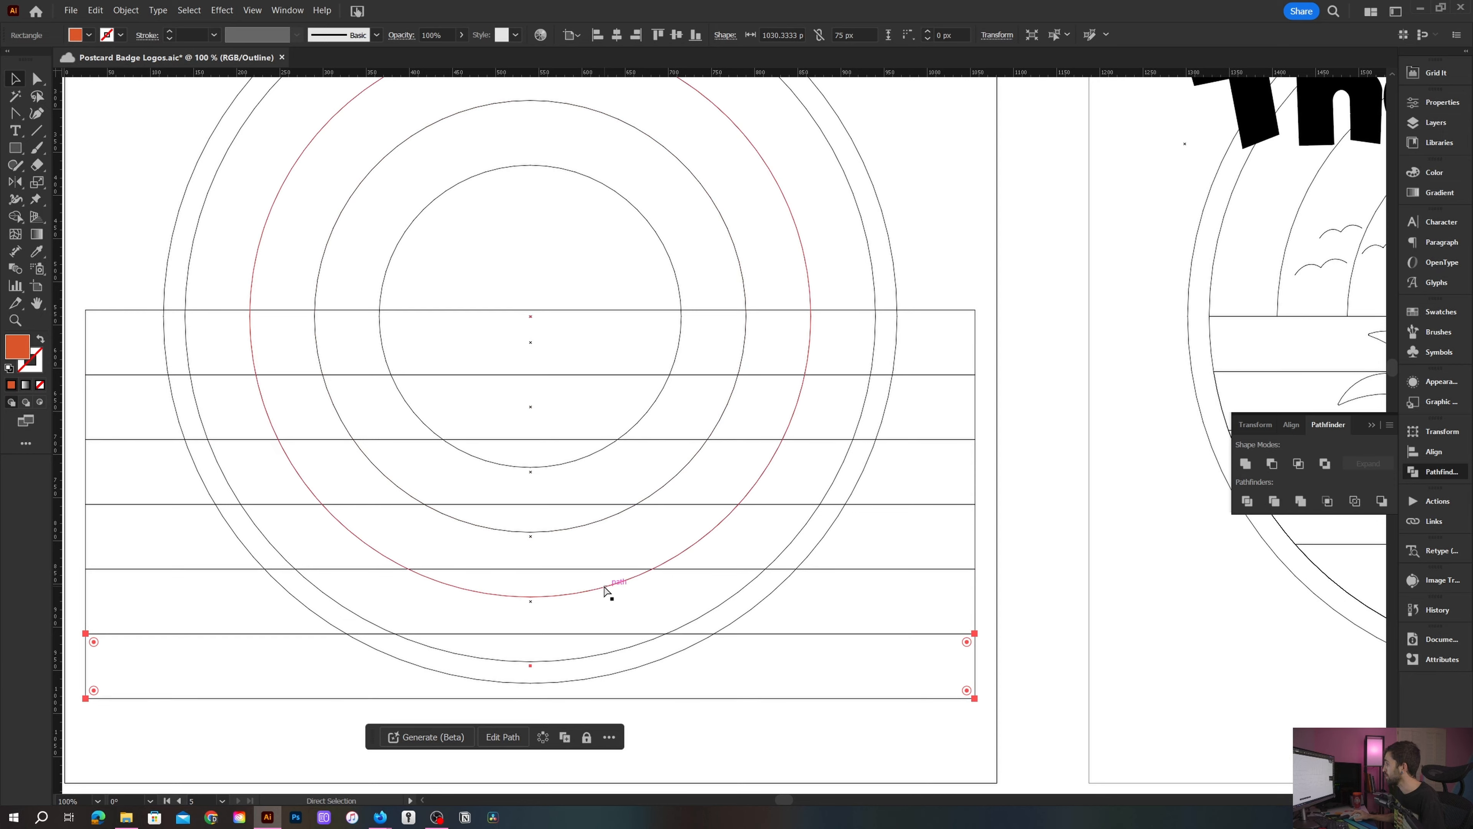
scroll(580, 574, up, 5)
scroll(578, 572, down, 6)
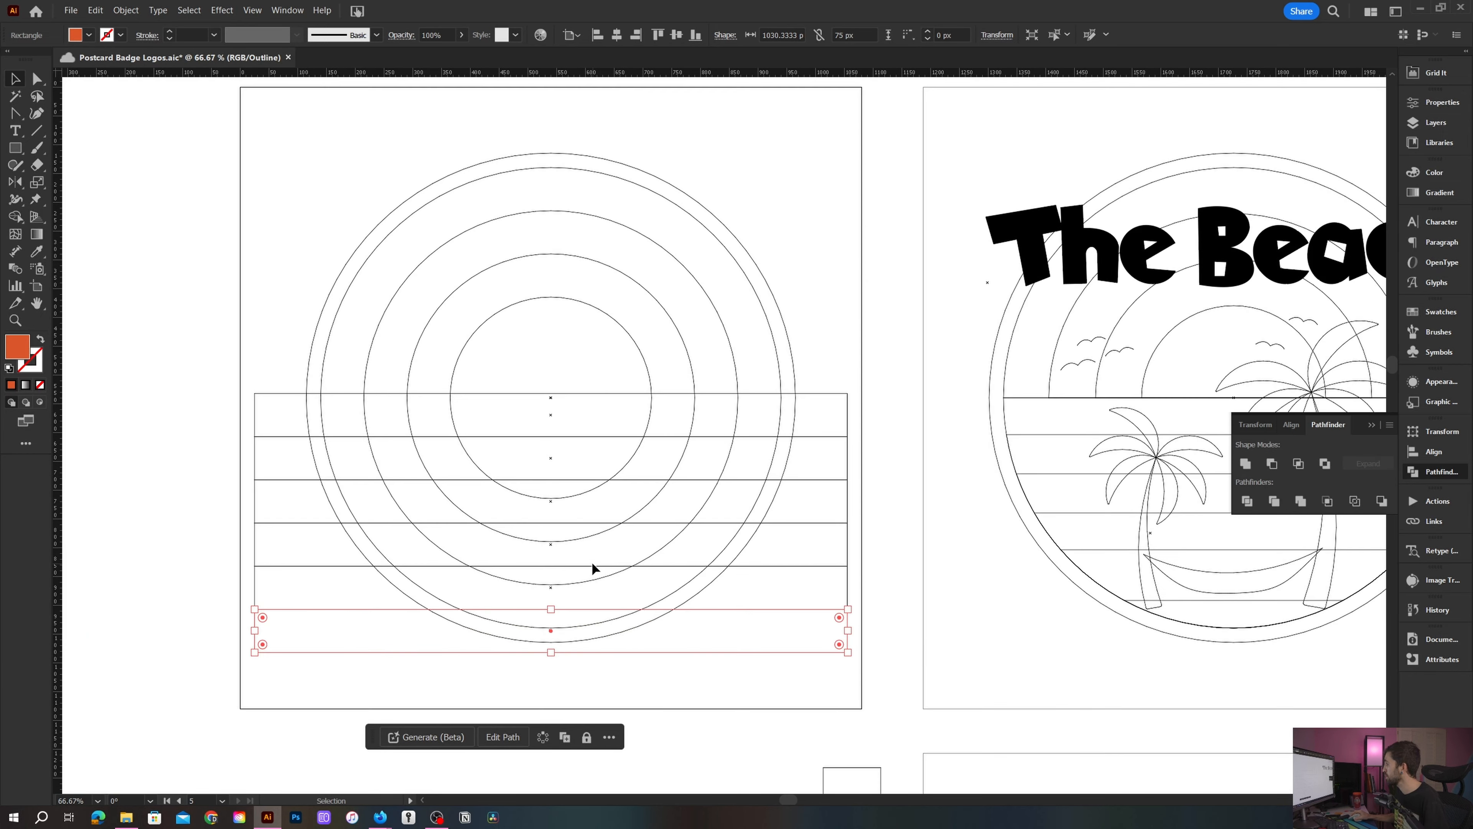
- Switch to preview and sample the reference's cyan, light teal and pale blue water colors onto the top three strips
key(ctrl+y)
click(778, 442)
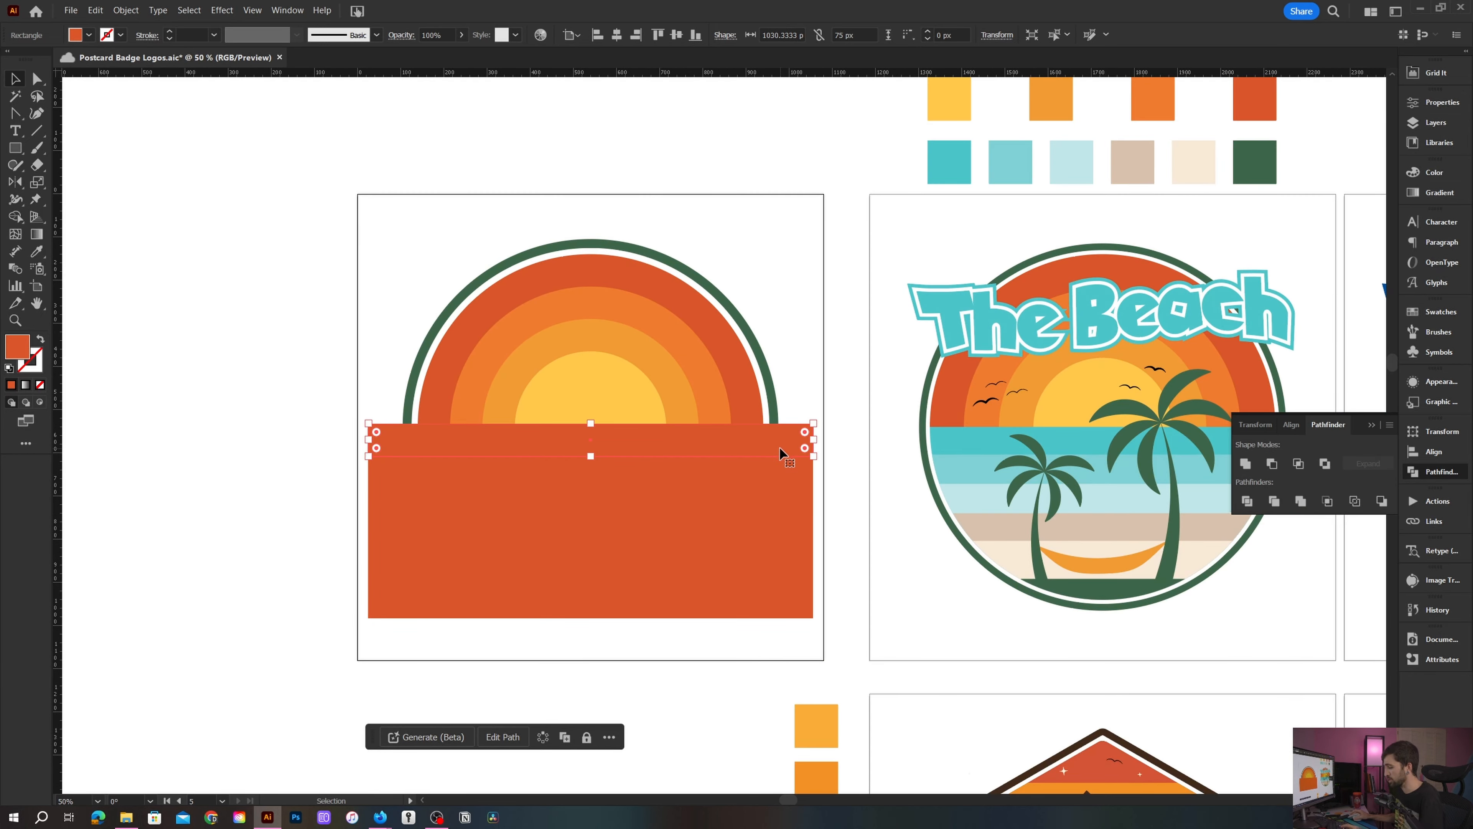
key(i)
click(946, 441)
ctrl+click(665, 486)
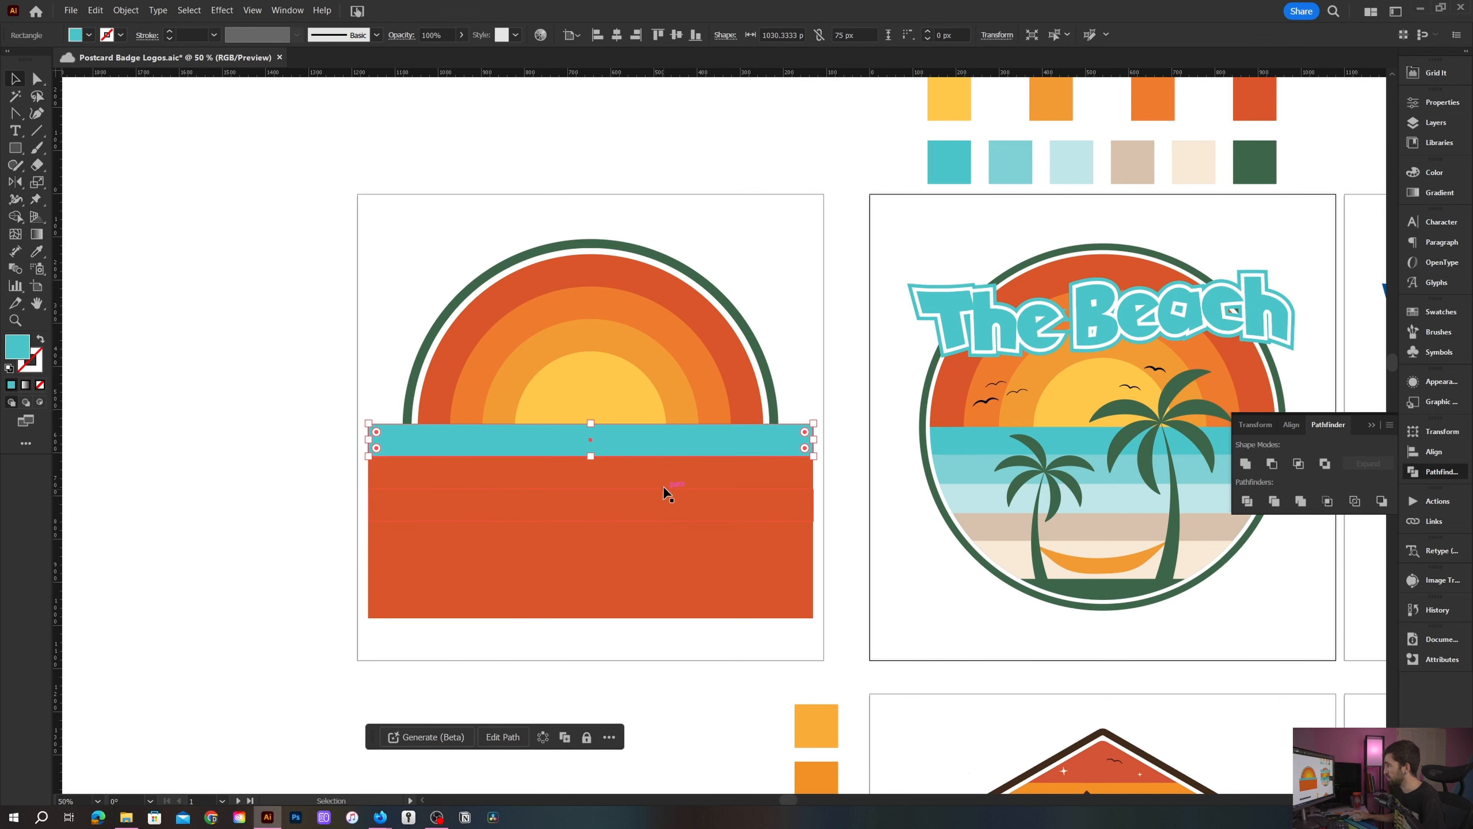
click(1023, 453)
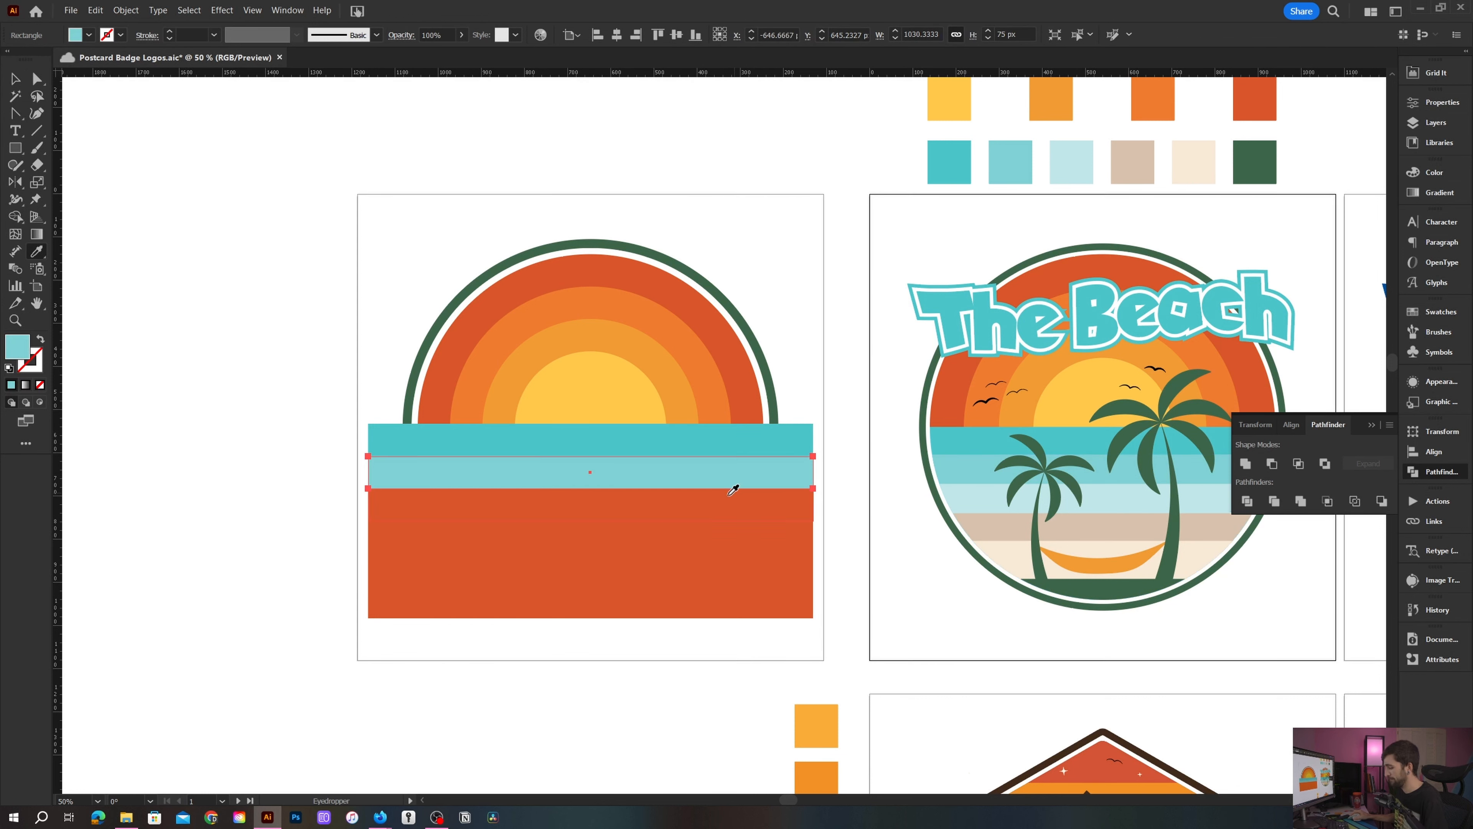
key(v)
click(694, 505)
key(i)
click(978, 496)
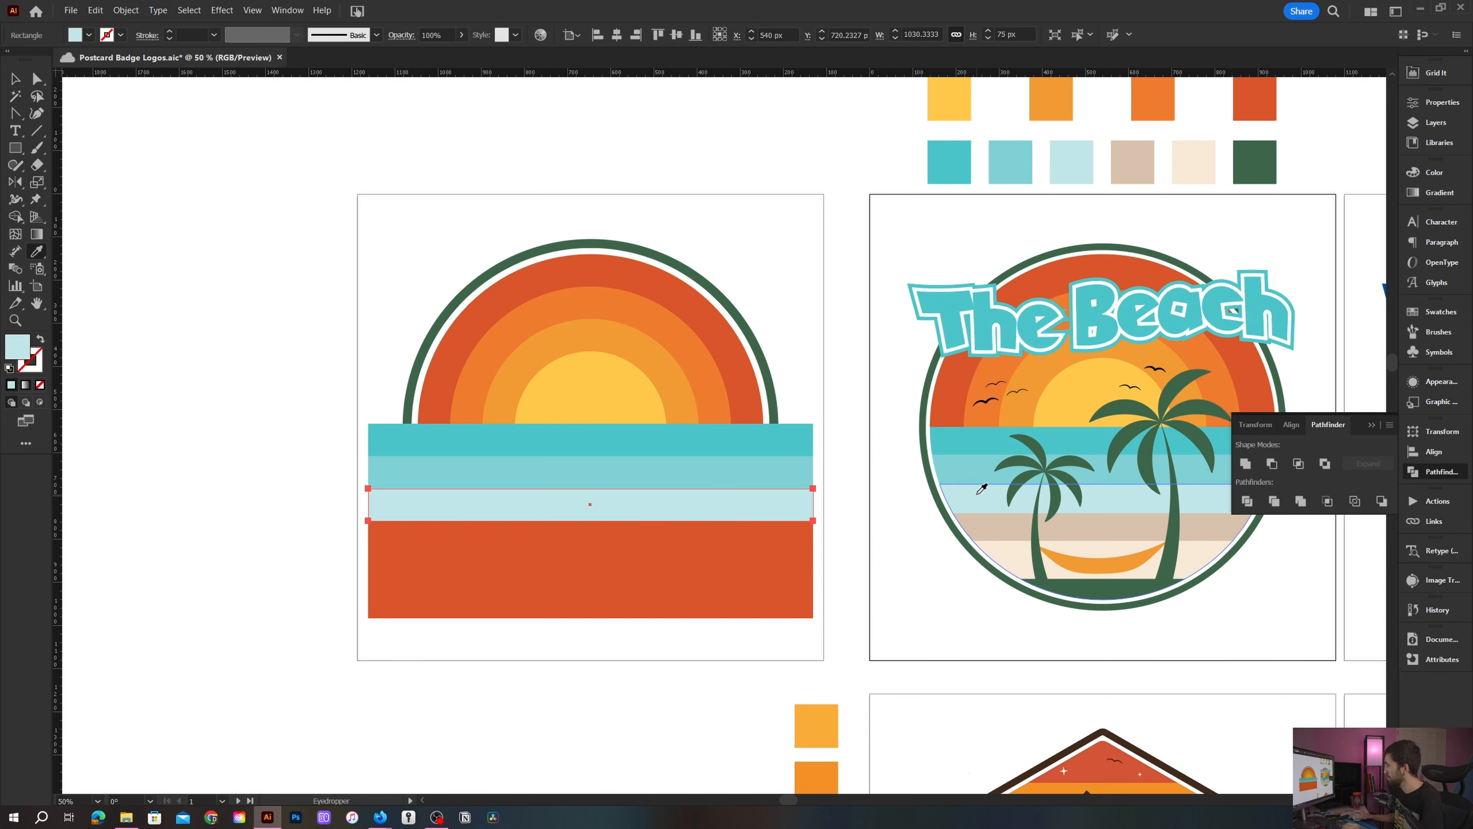
- Sample the reference's tan, cream and dark green colors onto the remaining three strips
key(v)
click(703, 550)
key(i)
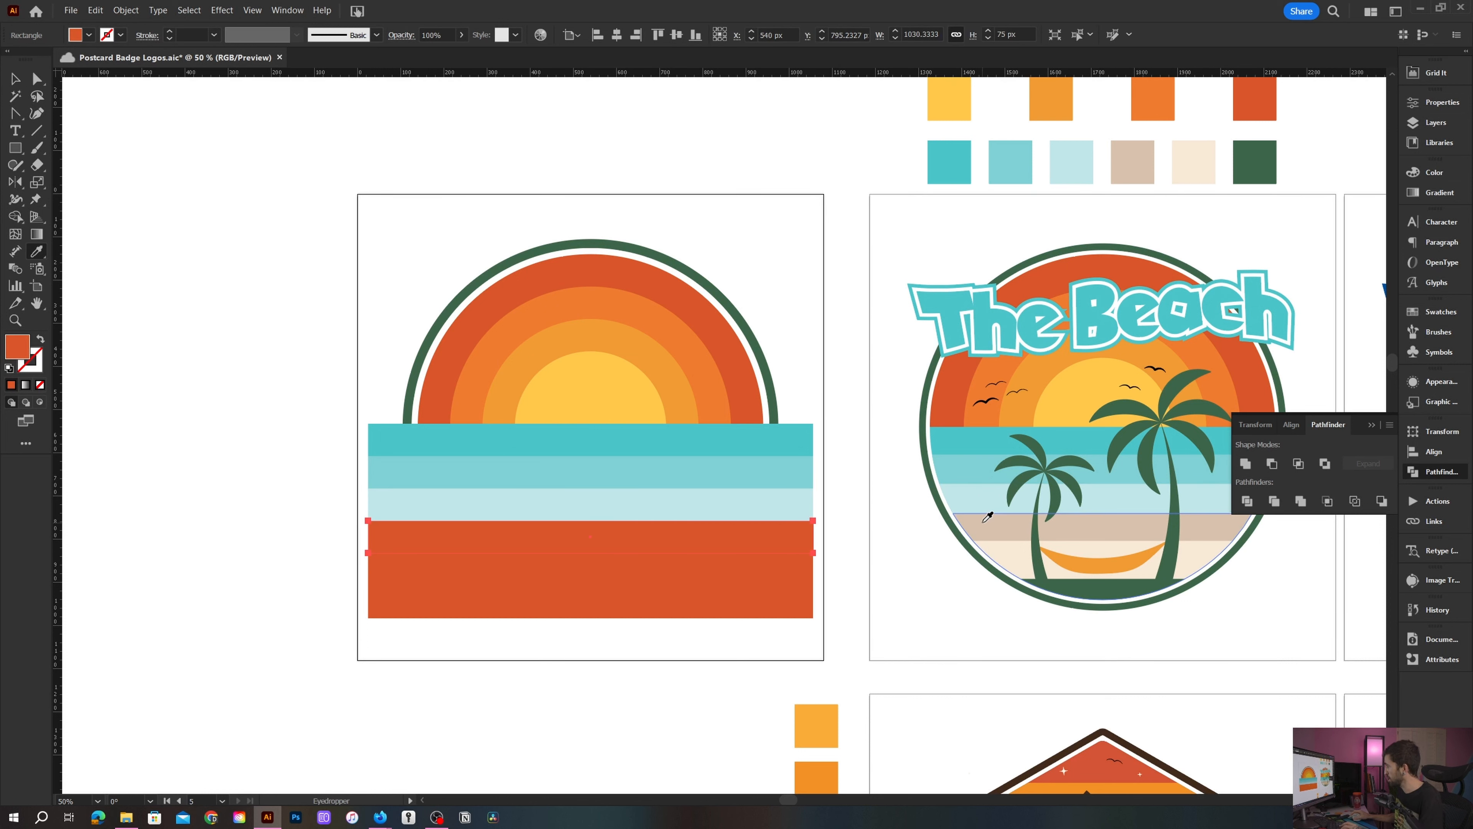
click(963, 525)
key(v)
click(699, 589)
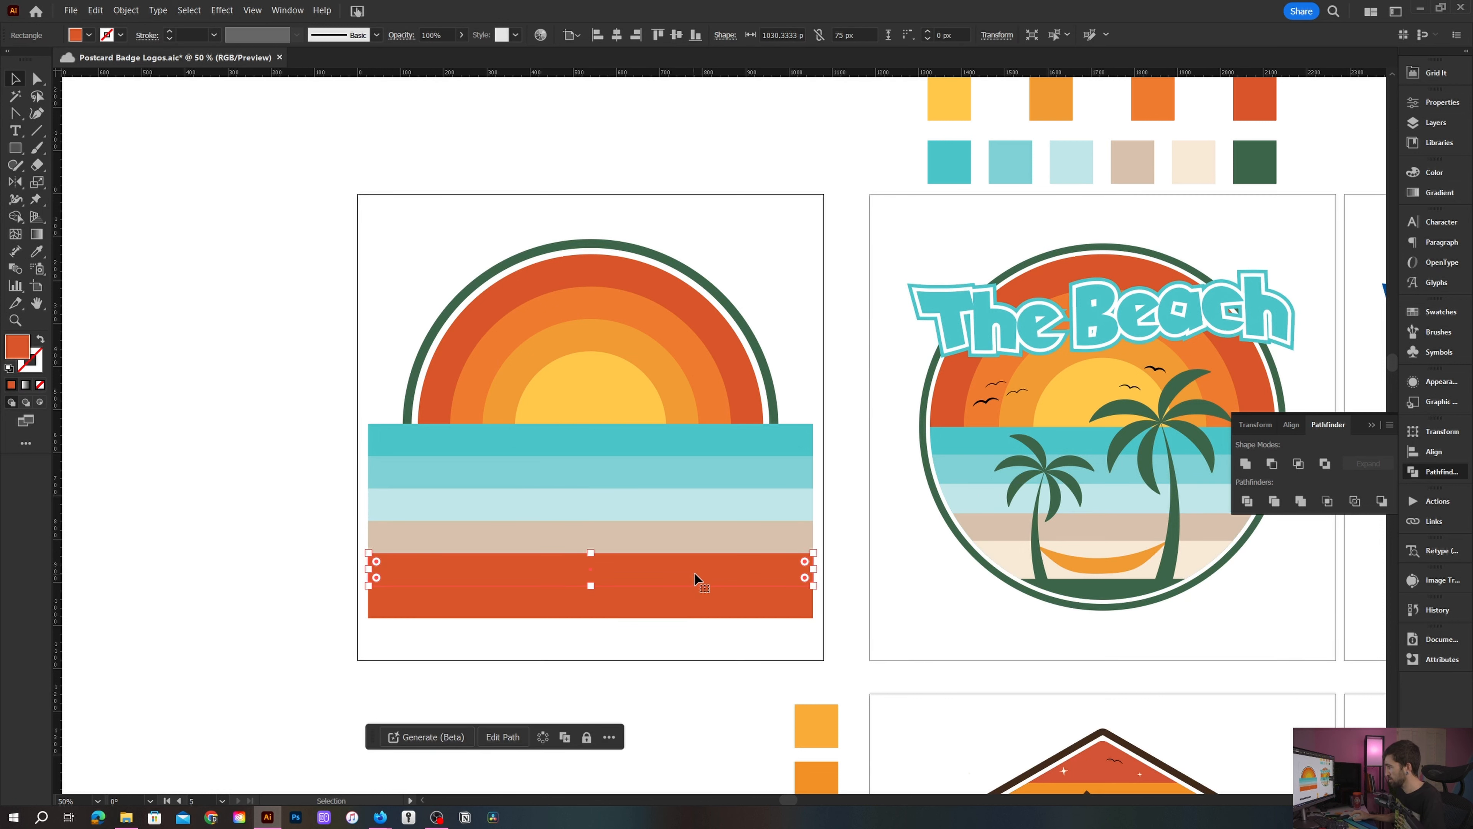
key(i)
click(972, 560)
key(v)
click(623, 601)
key(i)
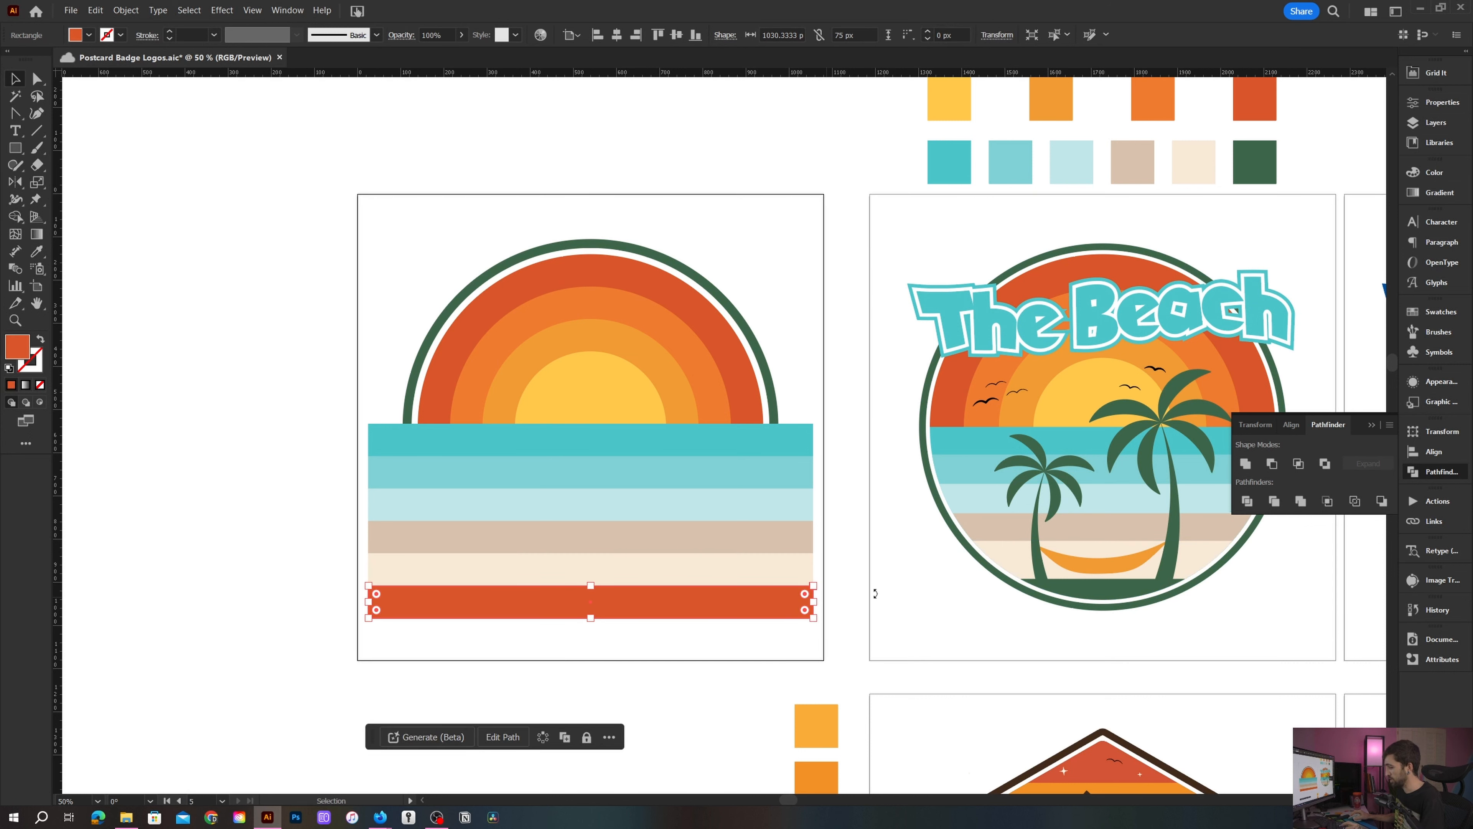
click(1085, 584)
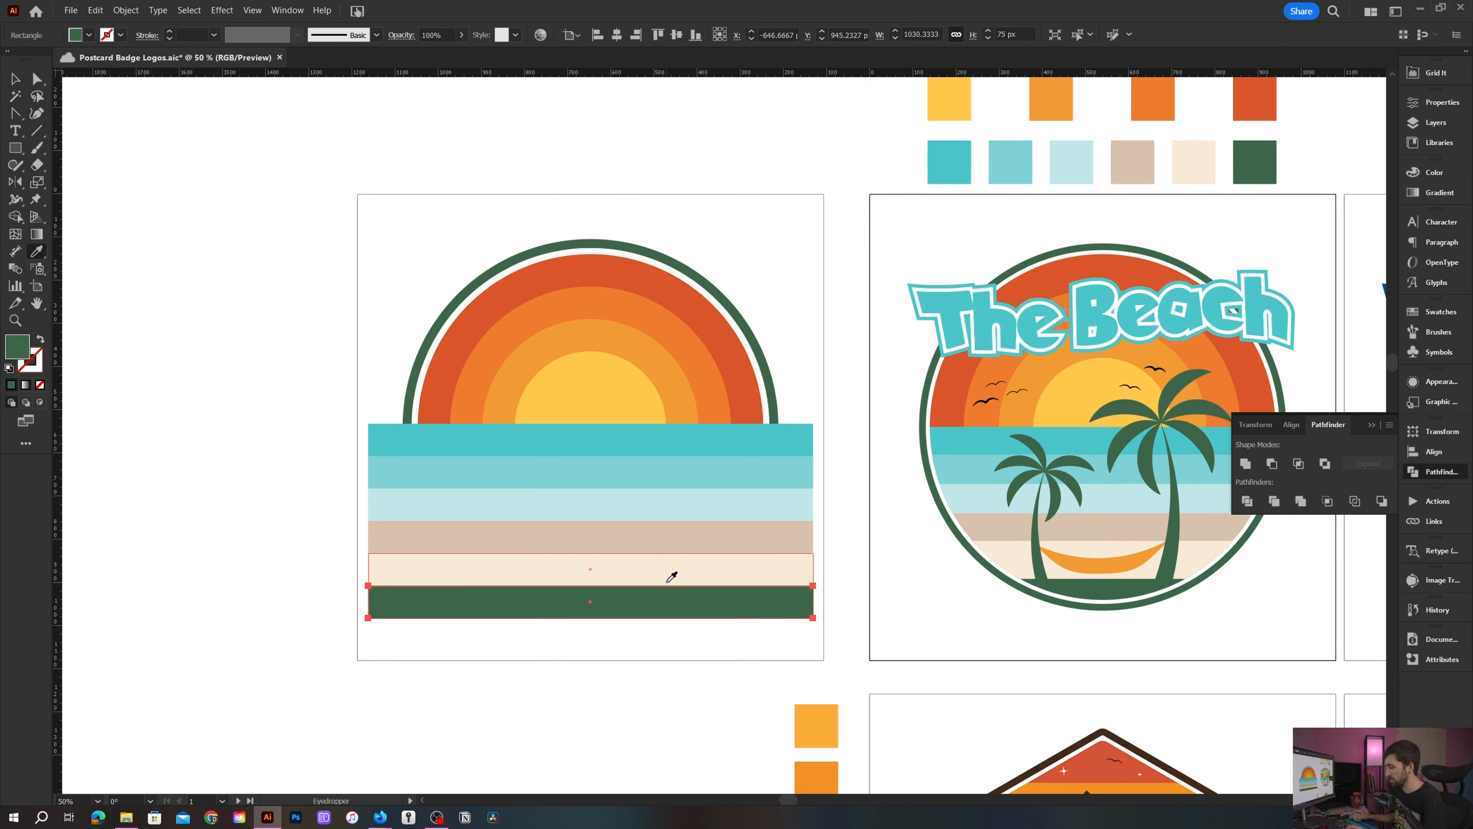
key(v)
- In outline view, select all six strips and scale them vertically so the stack ends at the 800 px circle's bottom
key(ctrl+y)
scroll(657, 582, up, 1)
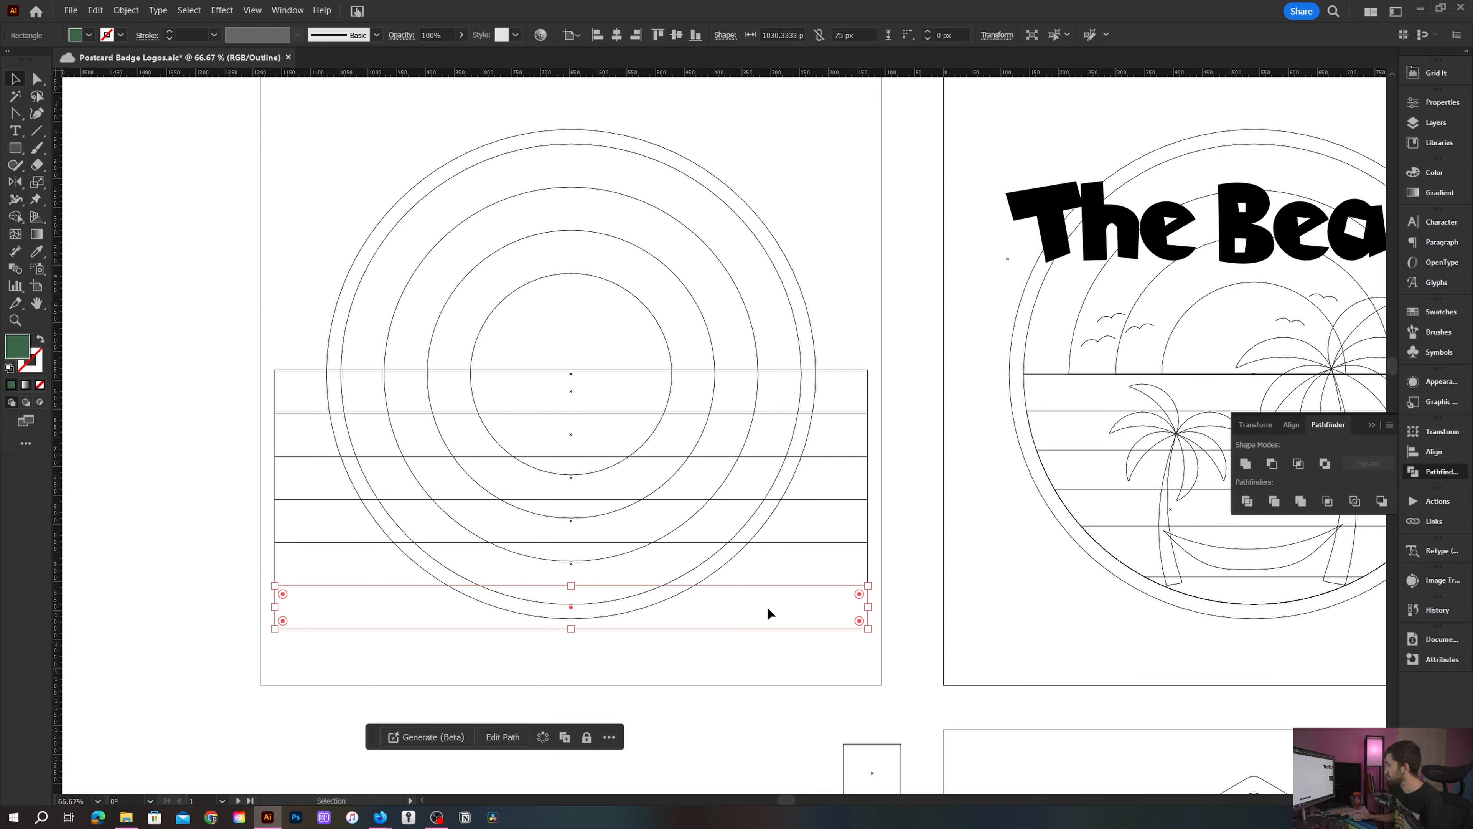
click(828, 654)
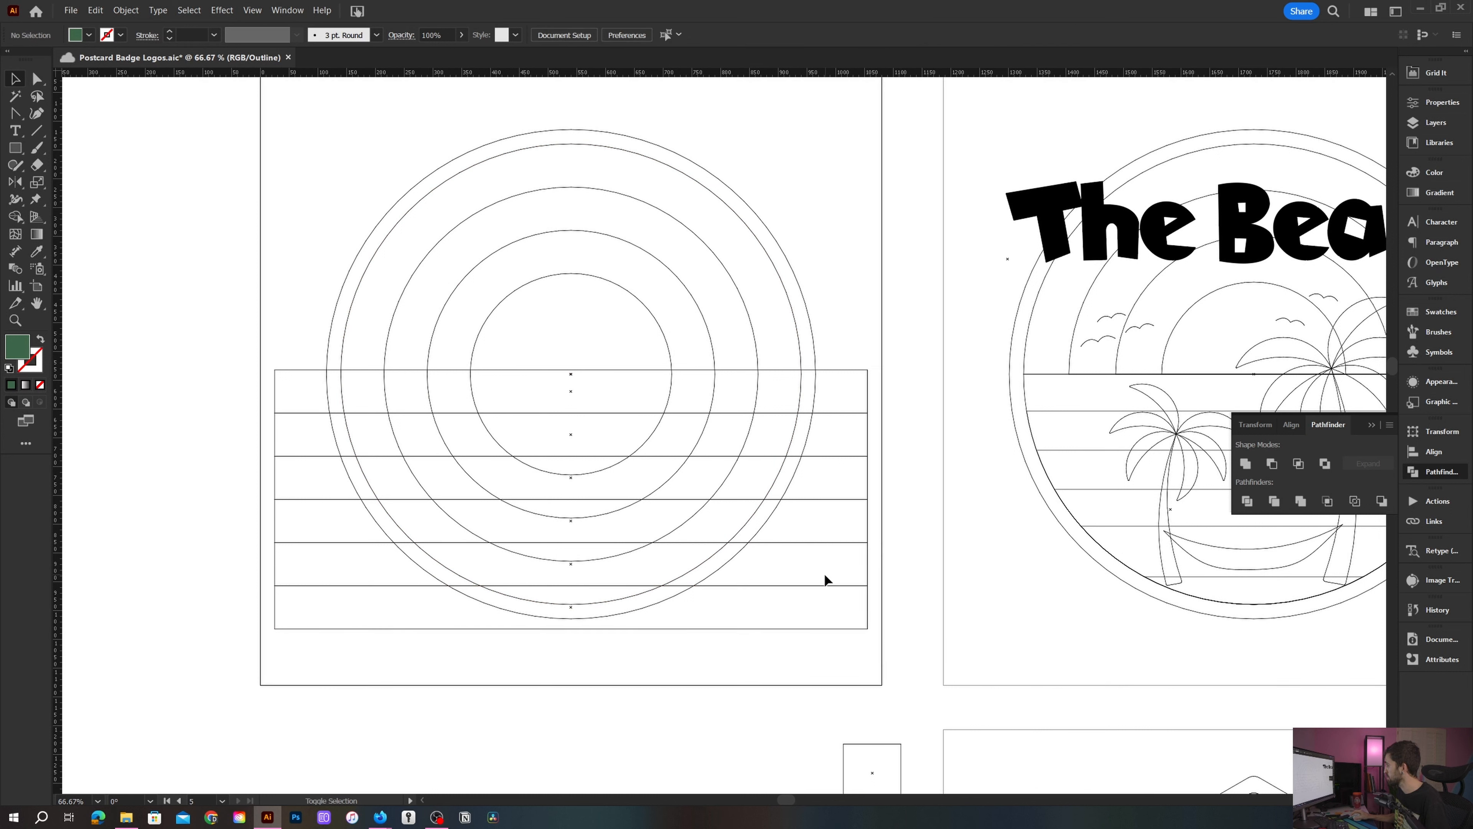
drag(807, 642, 886, 330)
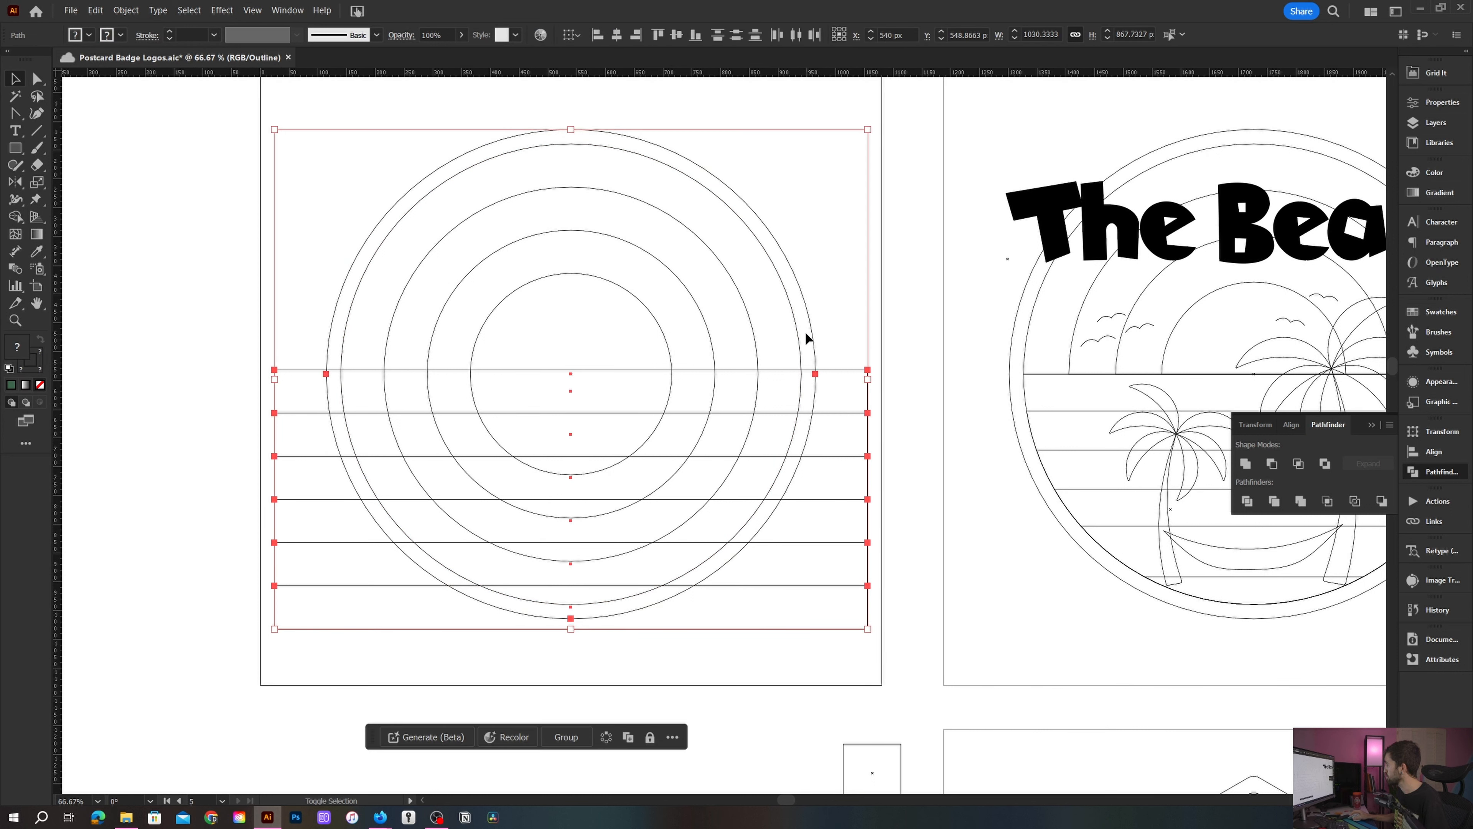
shift+click(812, 327)
scroll(644, 487, up, 1)
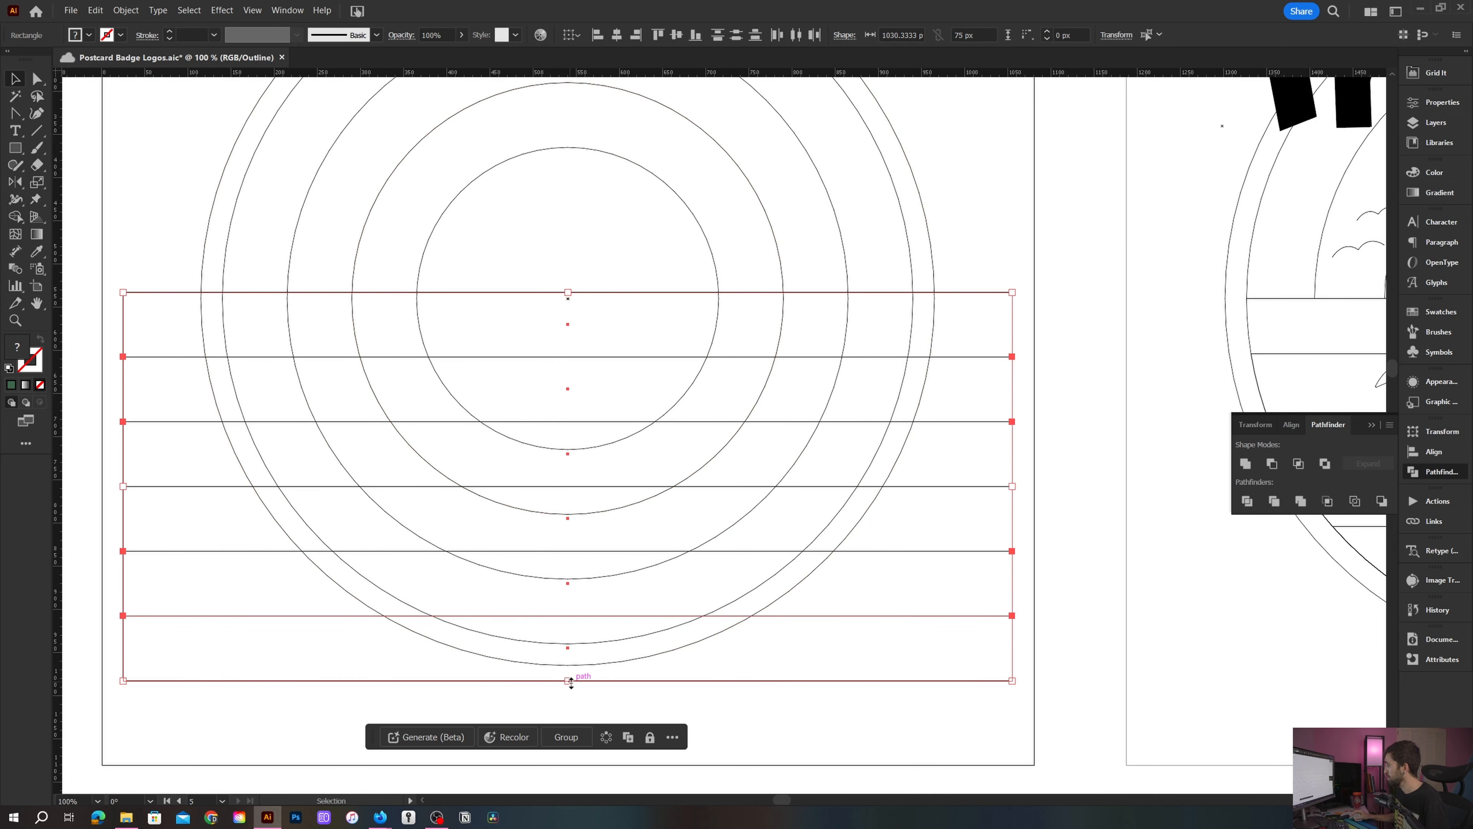
drag(570, 679, 508, 650)
scroll(585, 634, up, 10)
scroll(535, 624, down, 8)
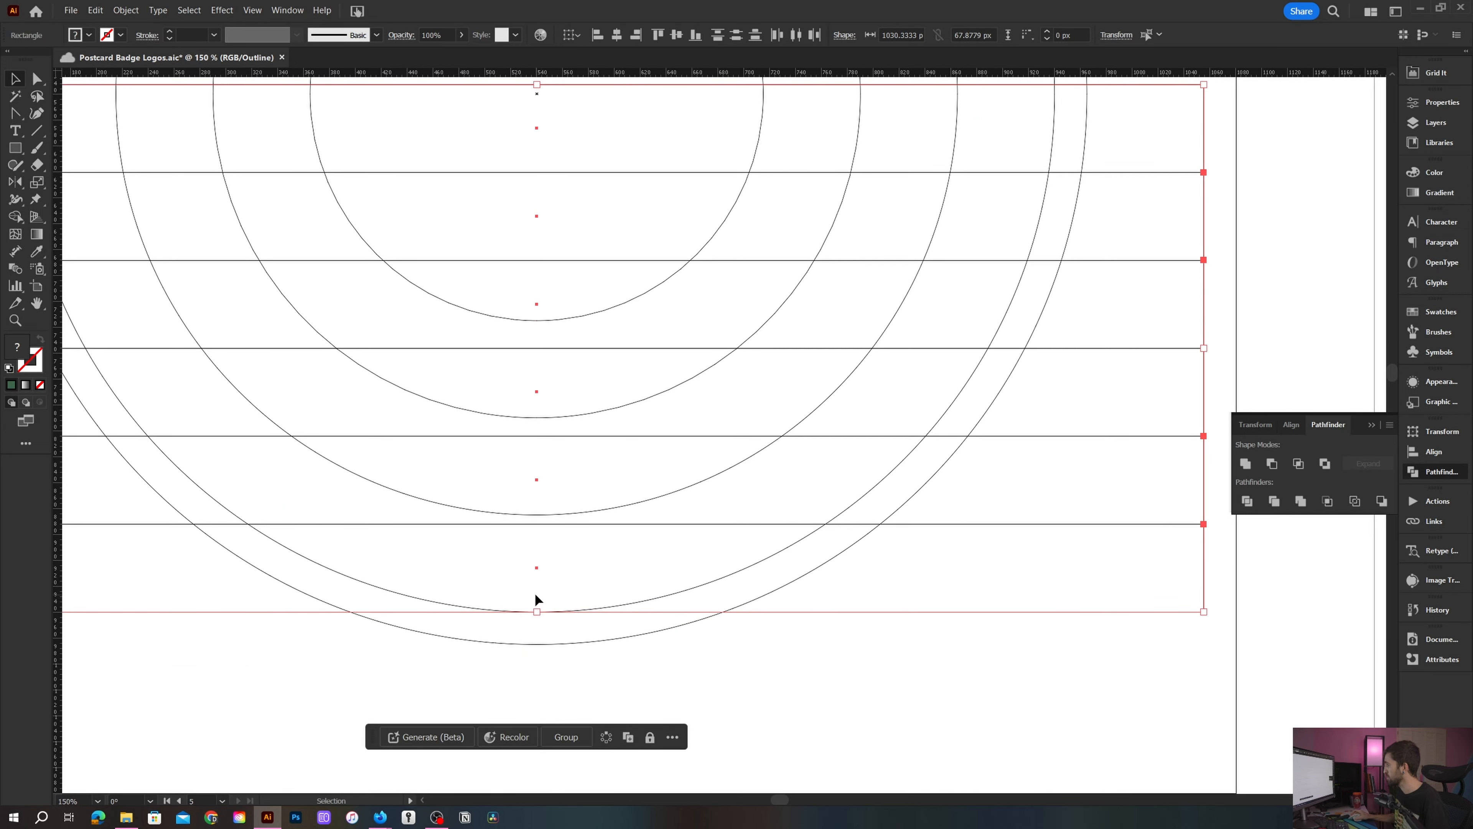
scroll(545, 532, down, 2)
key(ctrl+y)
scroll(651, 406, down, 2)
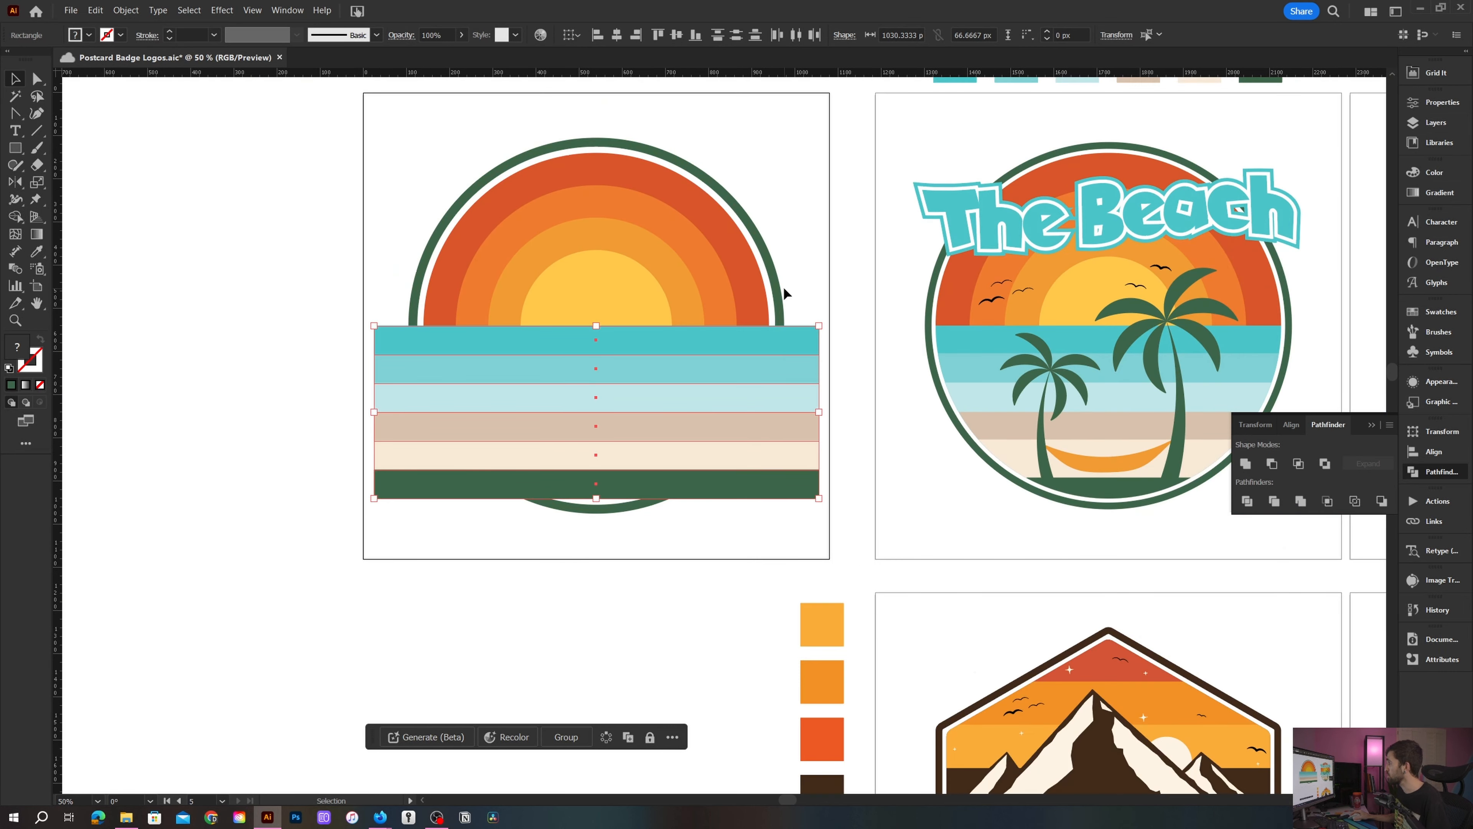
- Select the strips with the 800 px circle and use Shape Builder to remove the strip parts outside the circle
drag(782, 287, 765, 338)
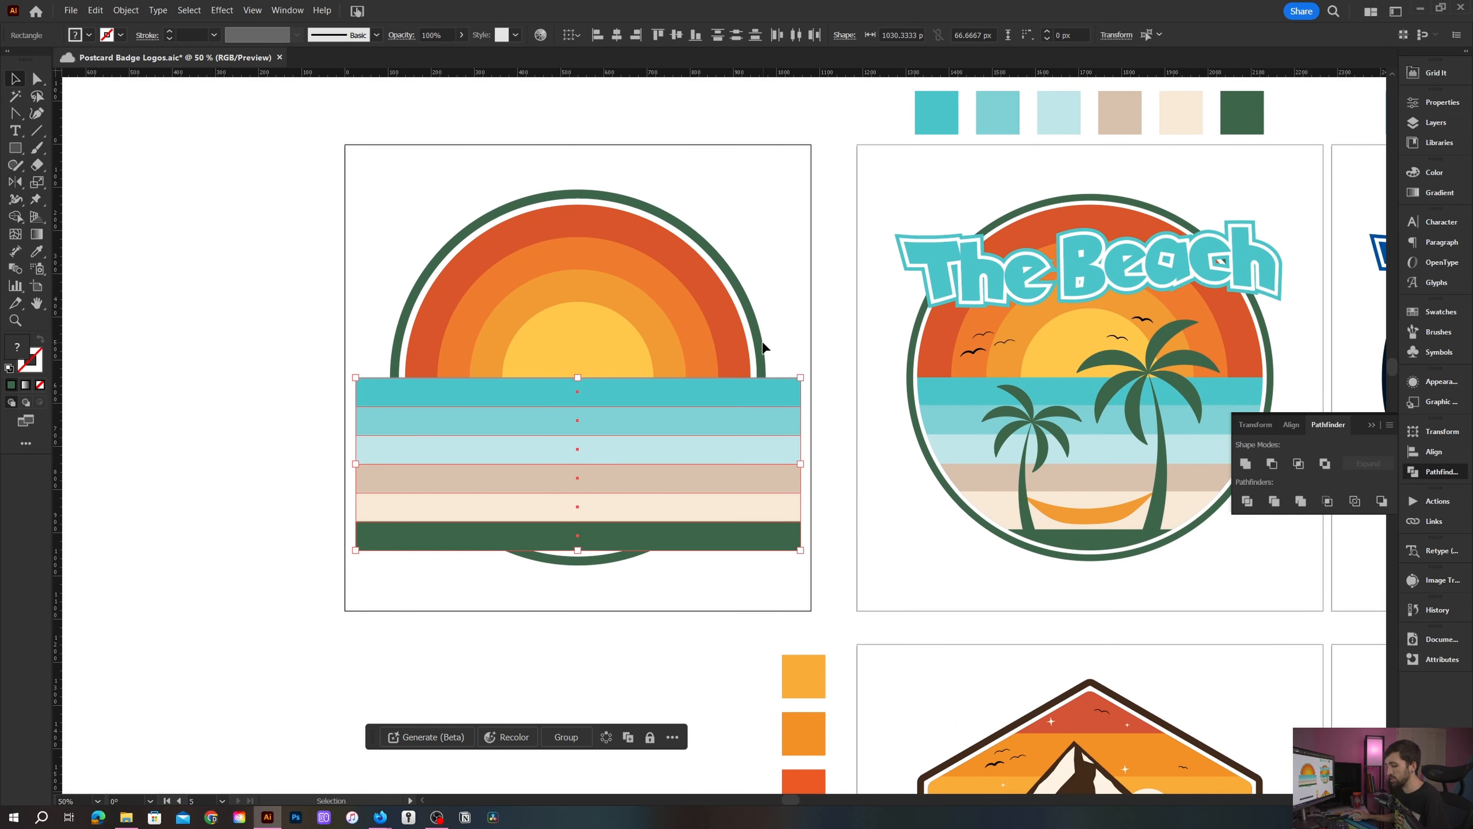
shift+click(730, 338)
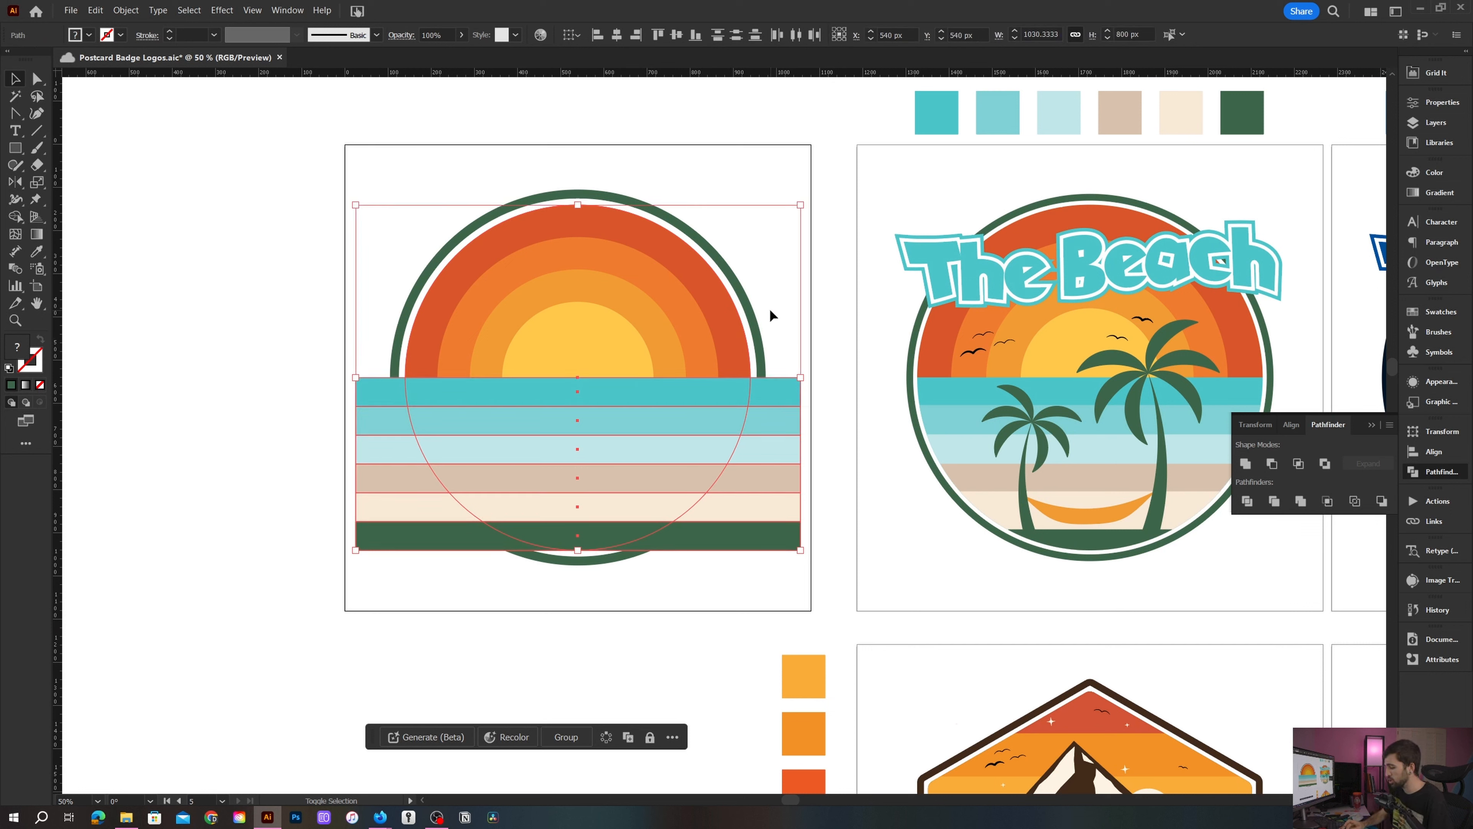
key(shift+m)
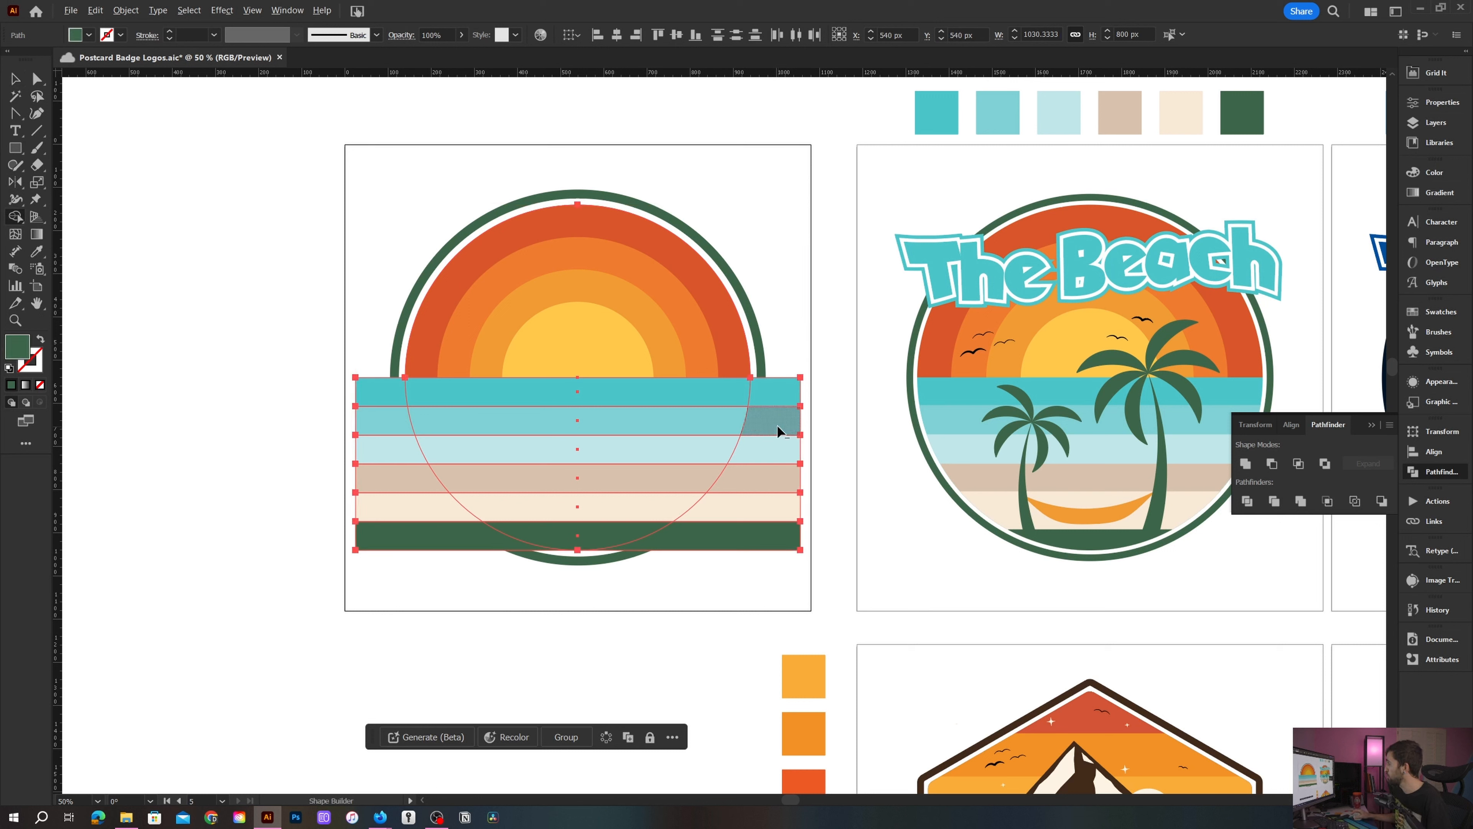
mouse_move(786, 366)
mouse_down()
mouse_move(765, 477)
mouse_move(708, 569)
mouse_move(553, 590)
mouse_move(466, 560)
mouse_move(416, 506)
mouse_move(372, 380)
mouse_up()
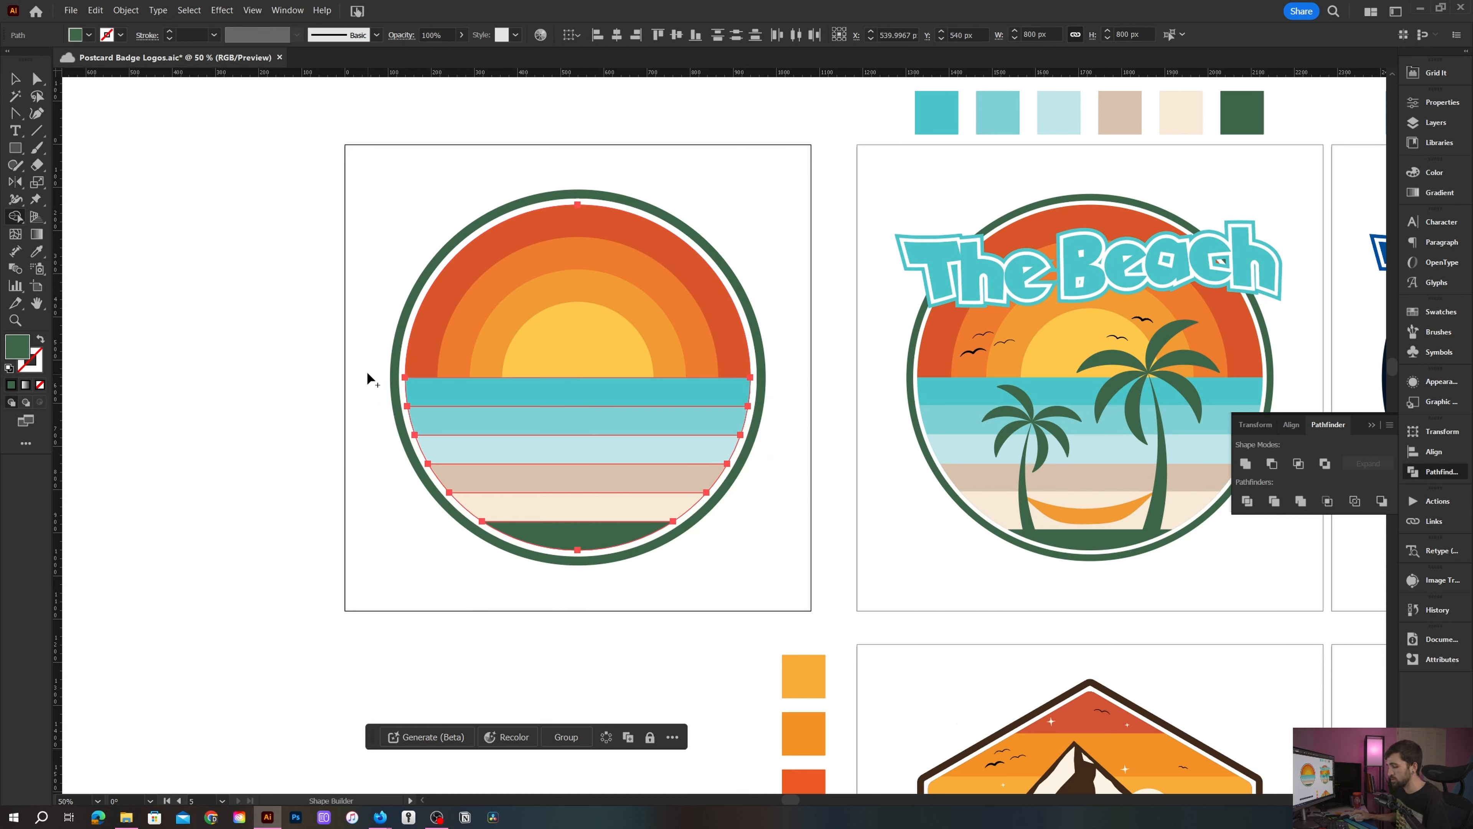
key(v)
click(373, 363)
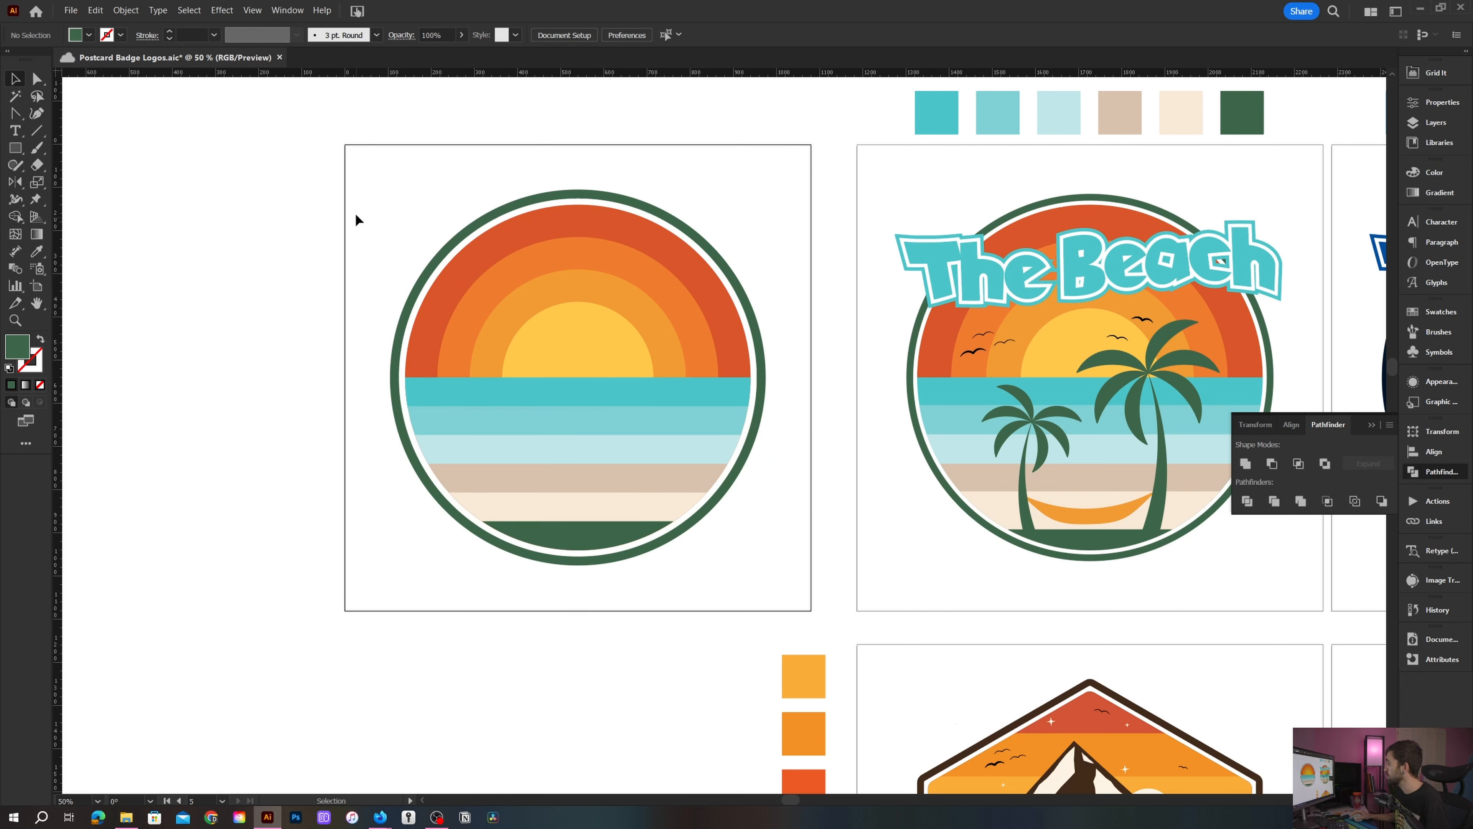
- Select the sun circles and strips, excluding the outer ring, and apply Pathfinder Trim
drag(356, 219, 787, 575)
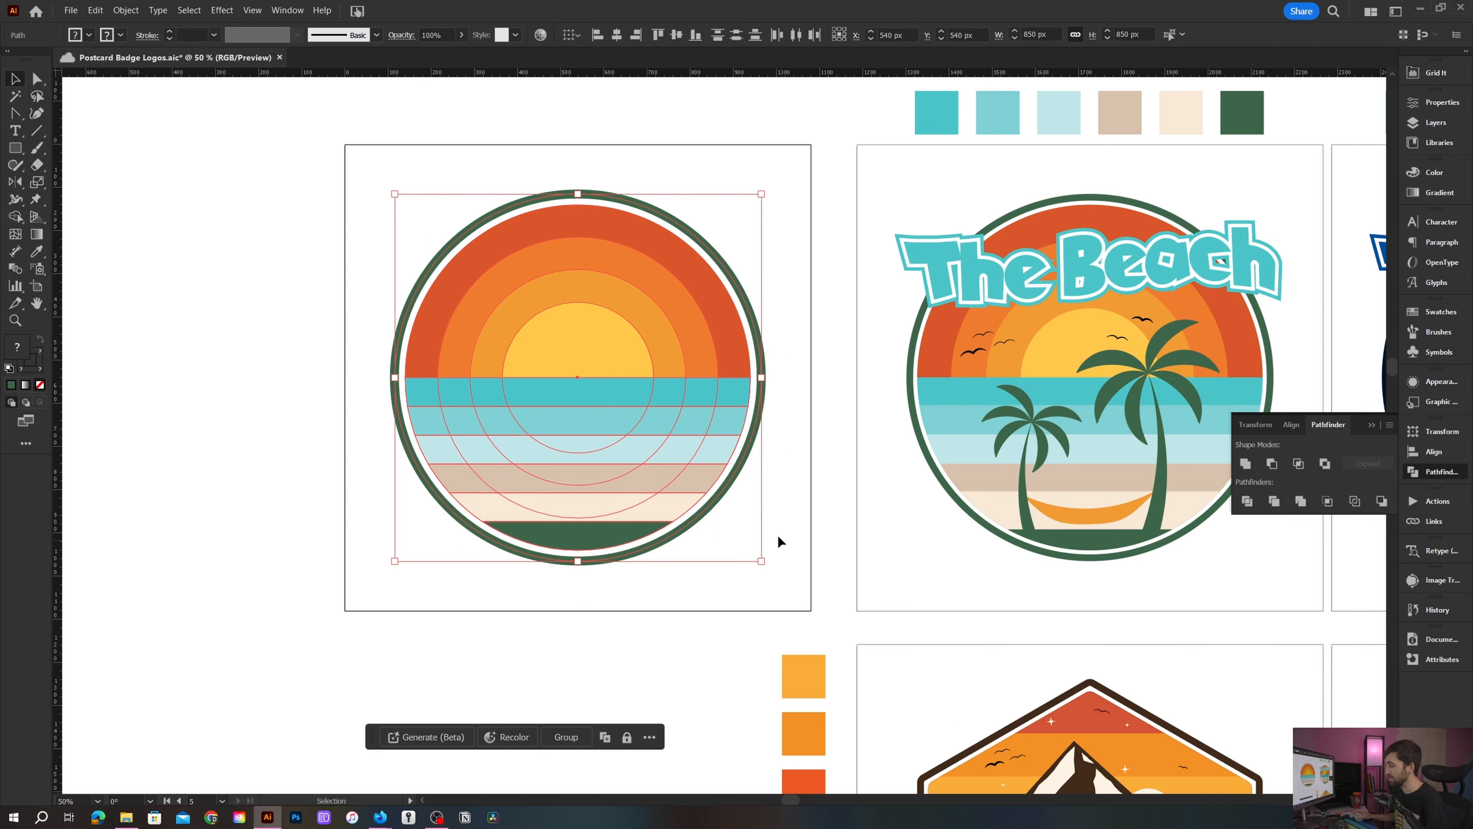
shift+click(702, 246)
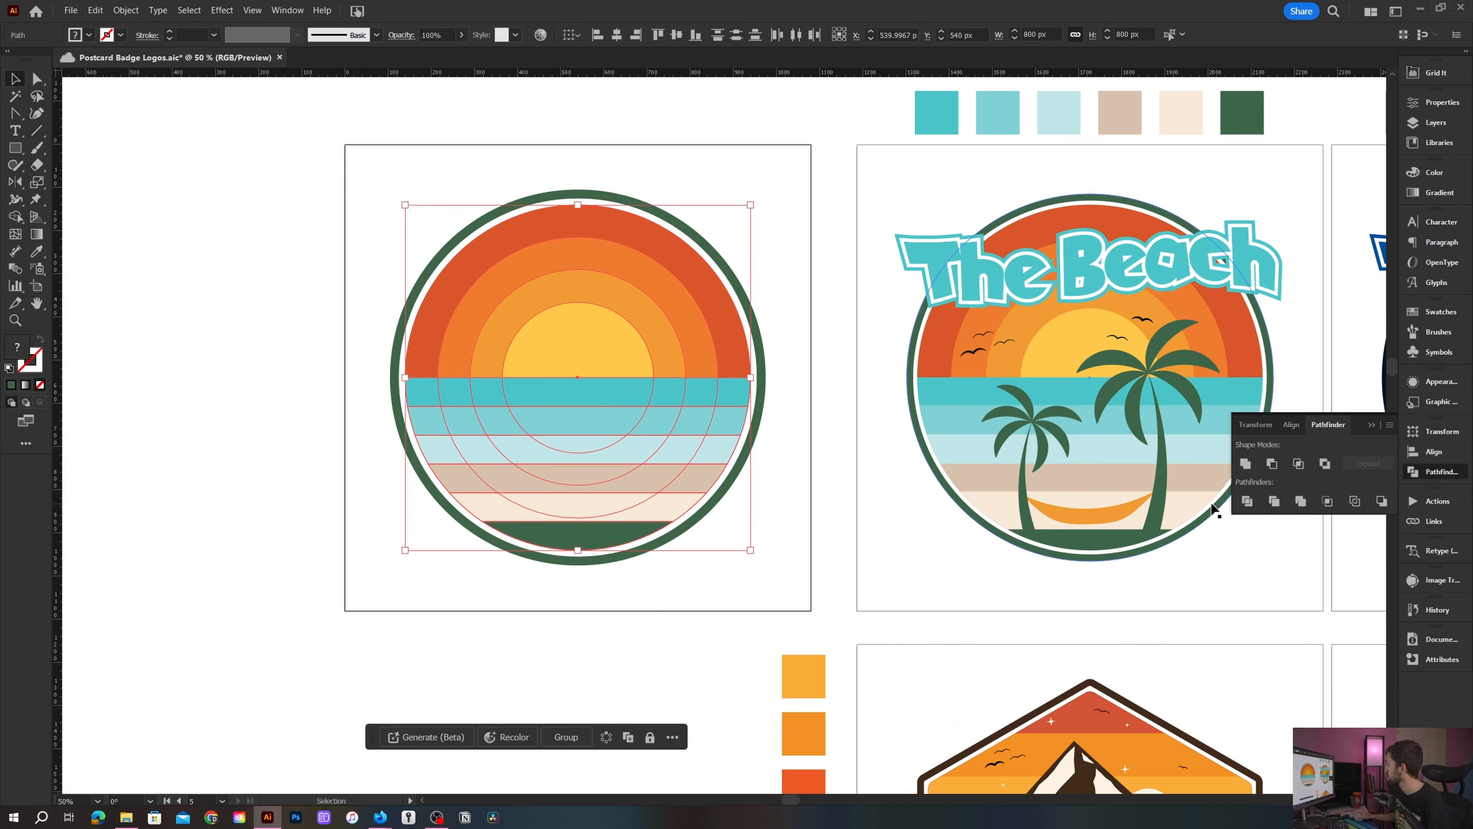
click(1273, 502)
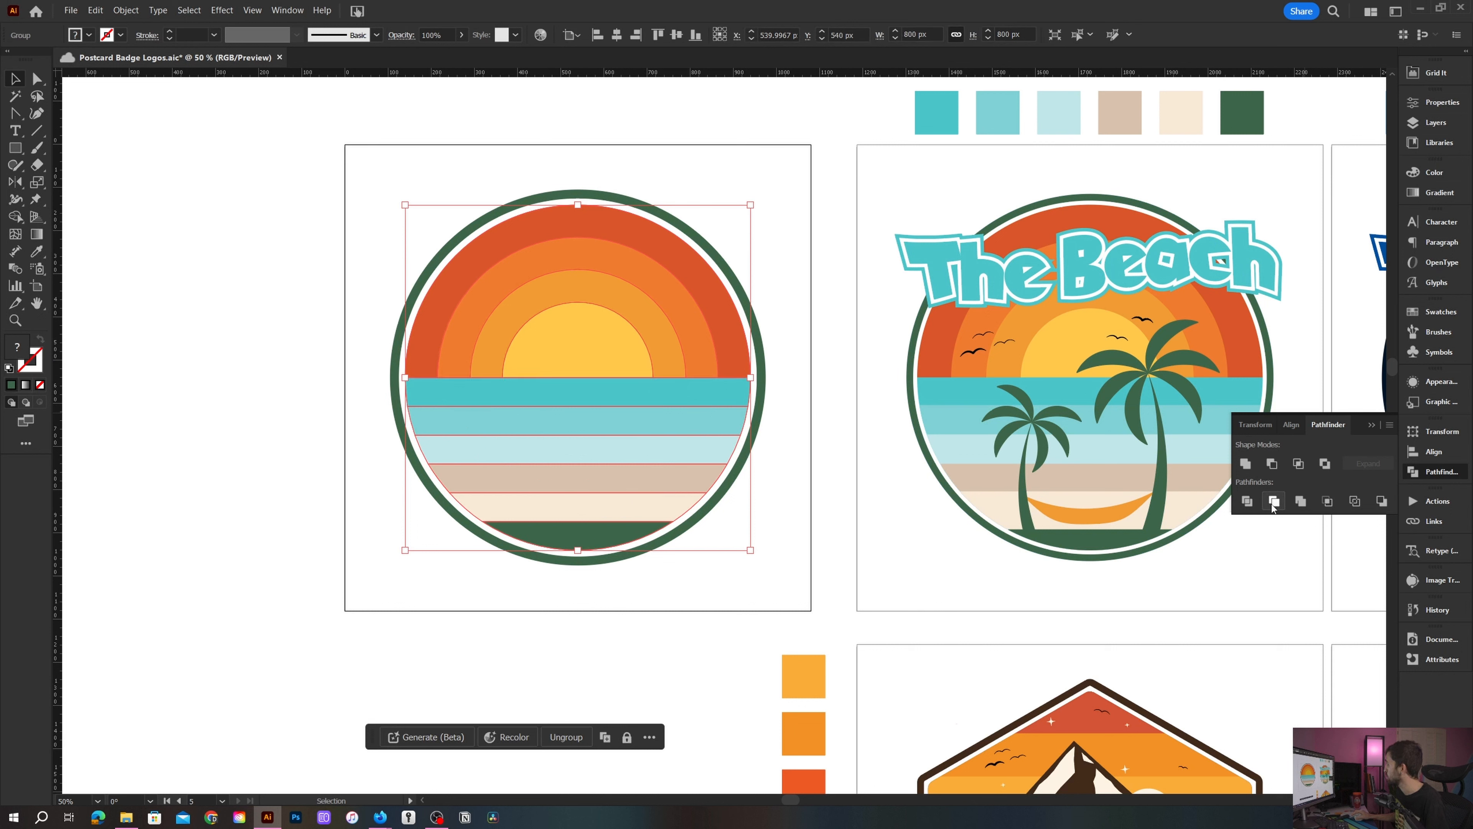
- Pull several trimmed pieces apart to inspect the cut shapes, then undo the moves
click(808, 432)
key(a)
drag(714, 402, 377, 401)
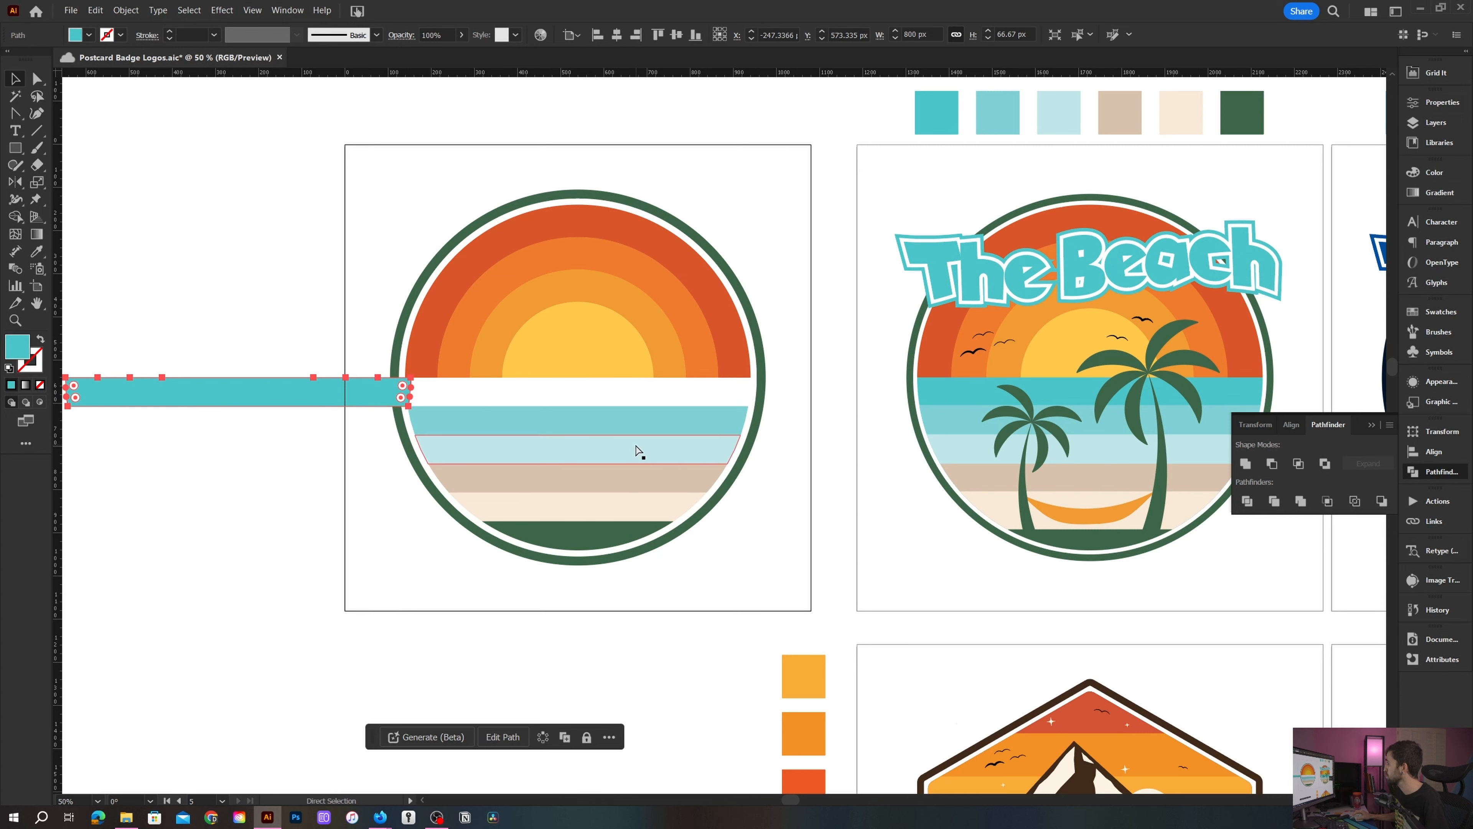
drag(647, 425, 421, 470)
drag(553, 371, 456, 439)
drag(606, 326, 590, 336)
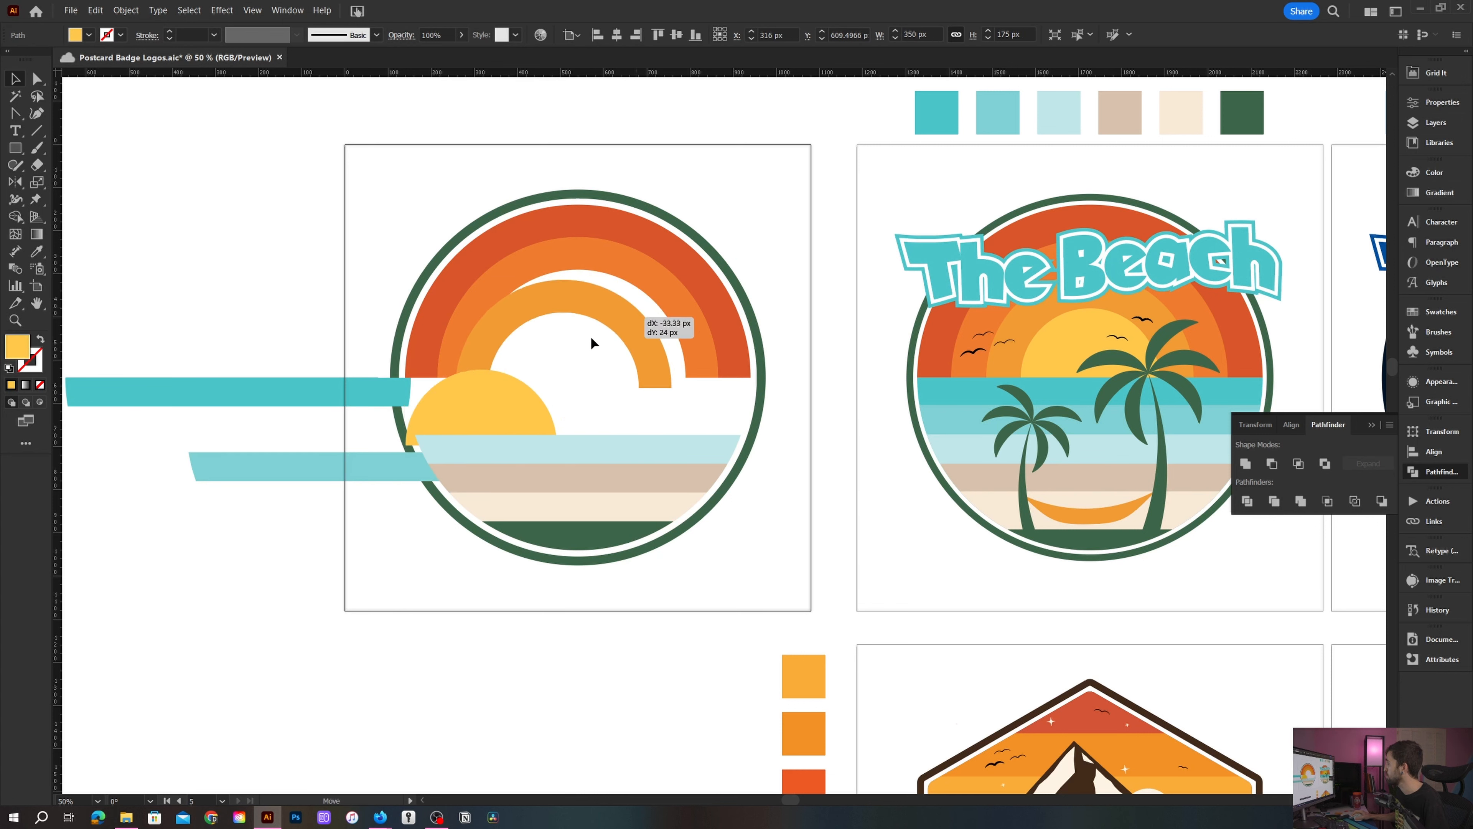
key(ctrl+z)
key(ctrl+z)
key(ctrl+z)
key(ctrl+z)
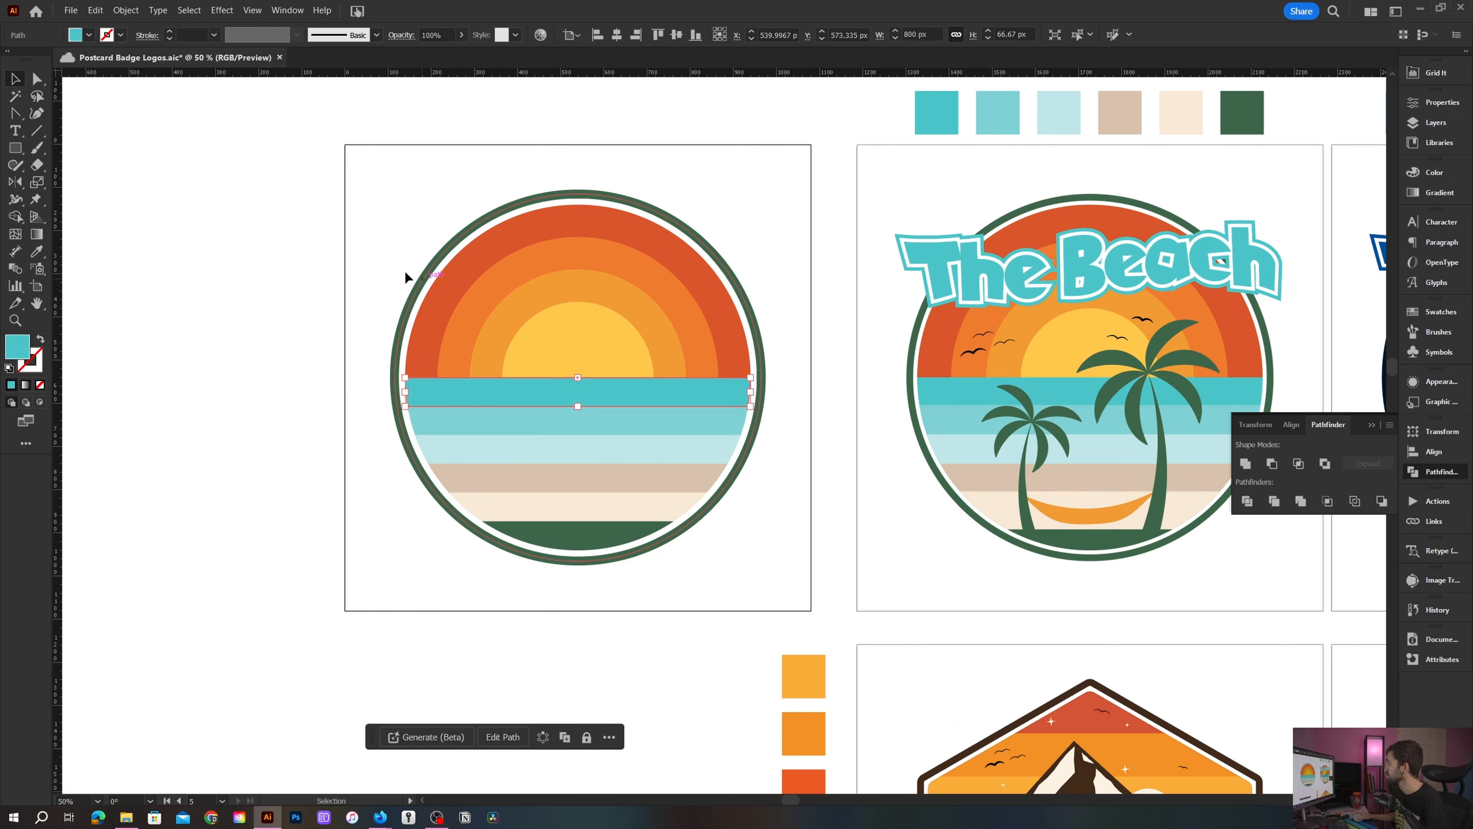
- Draw a narrow rectangle about 52 × 273 px standing on the bottom green strip inside the badge
click(386, 263)
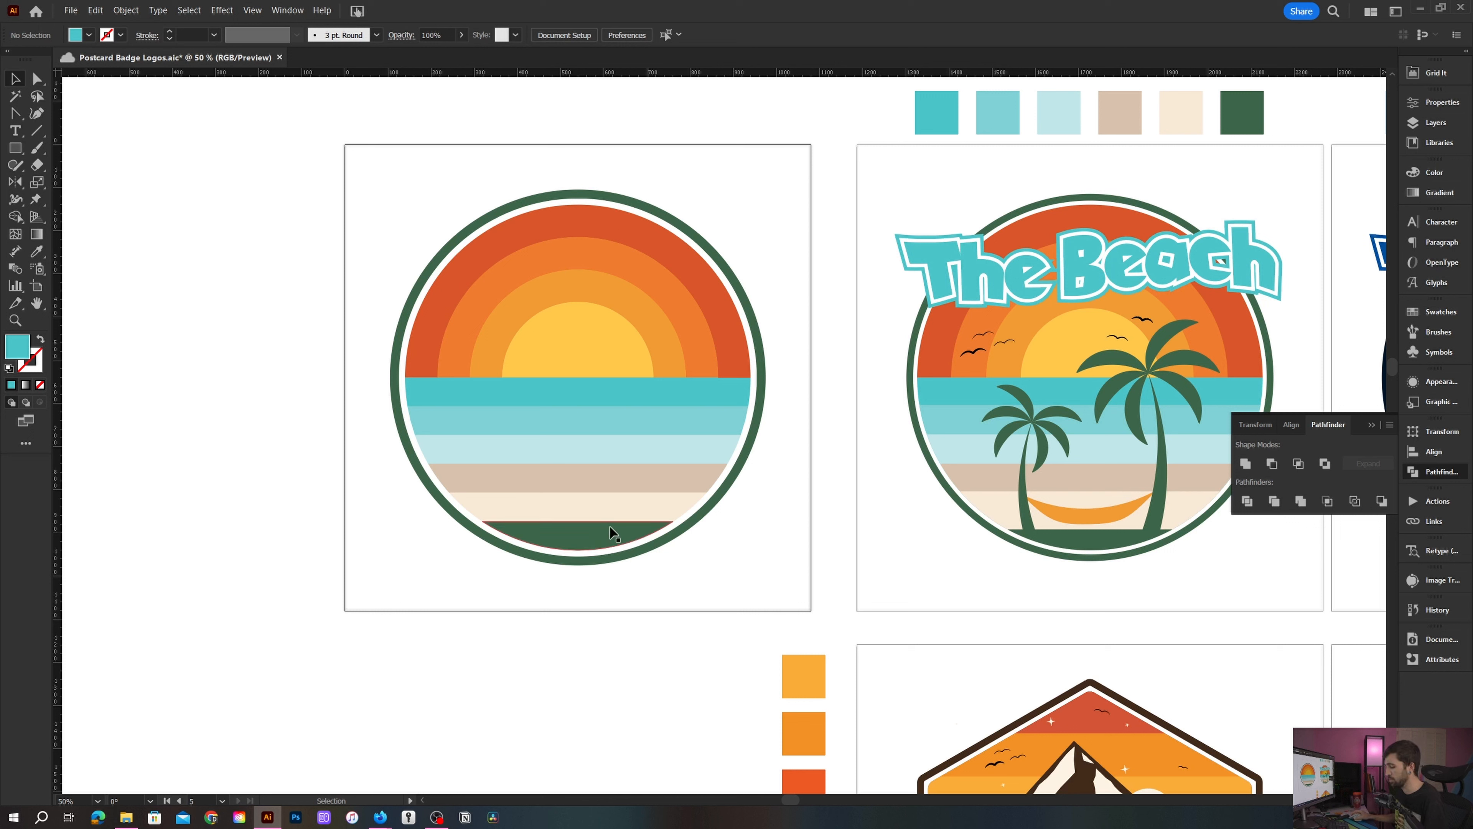
key(m)
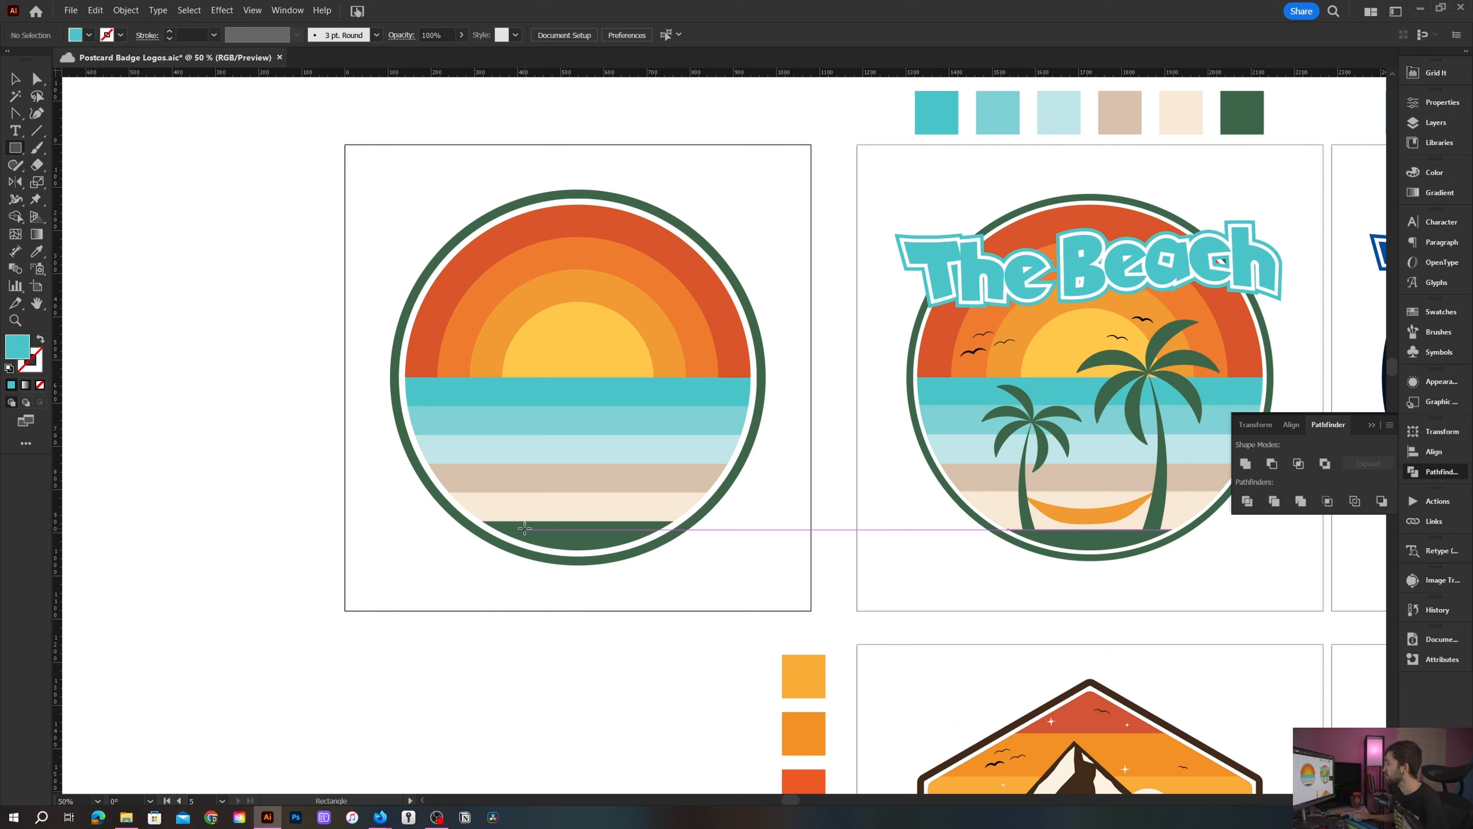
drag(524, 528, 503, 411)
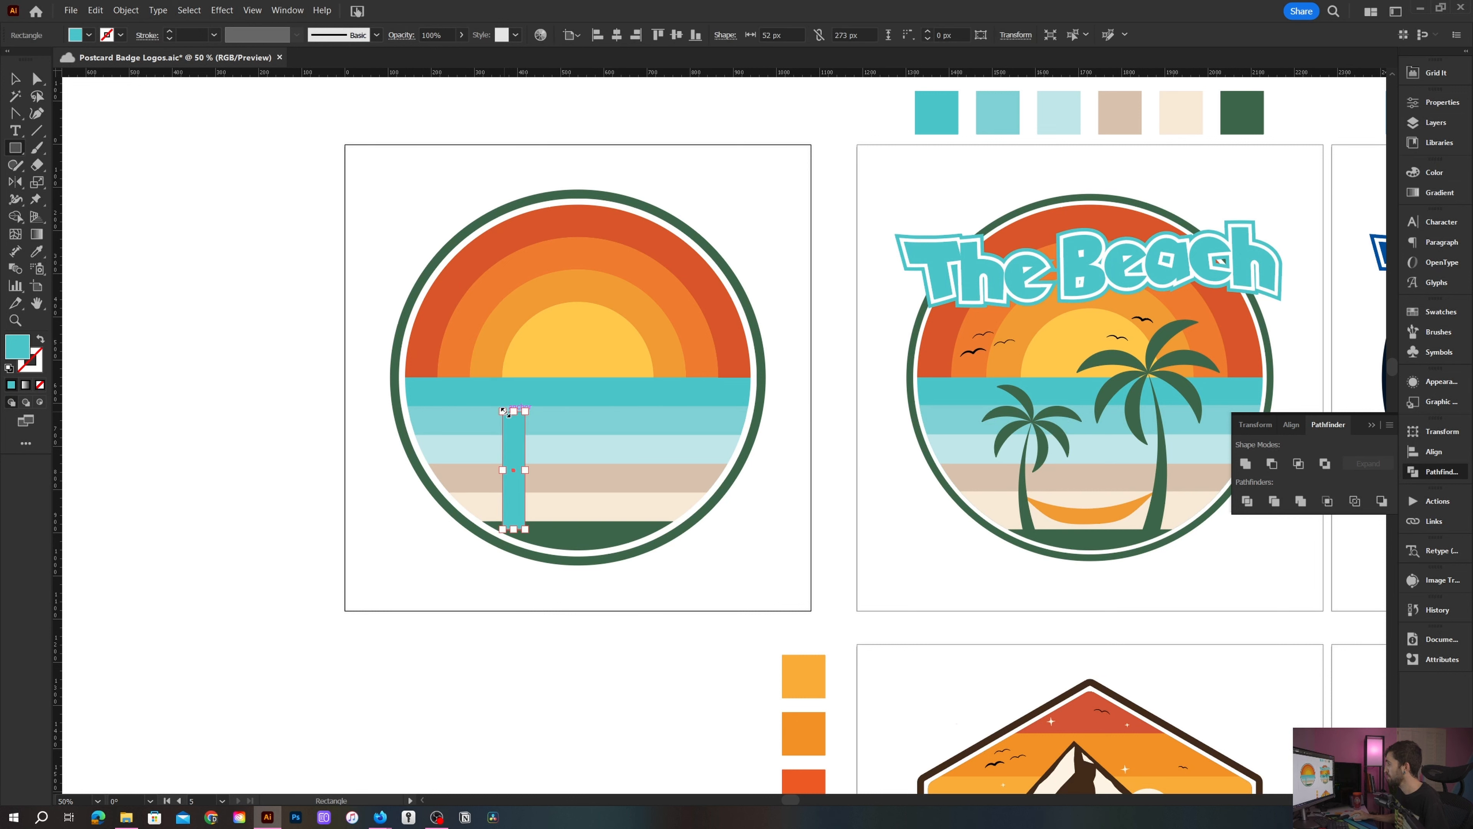
- Turn the rectangle into a tall thin triangle by adding a top-middle anchor and deleting both top corner anchors
scroll(503, 412, up, 2)
key(plus)
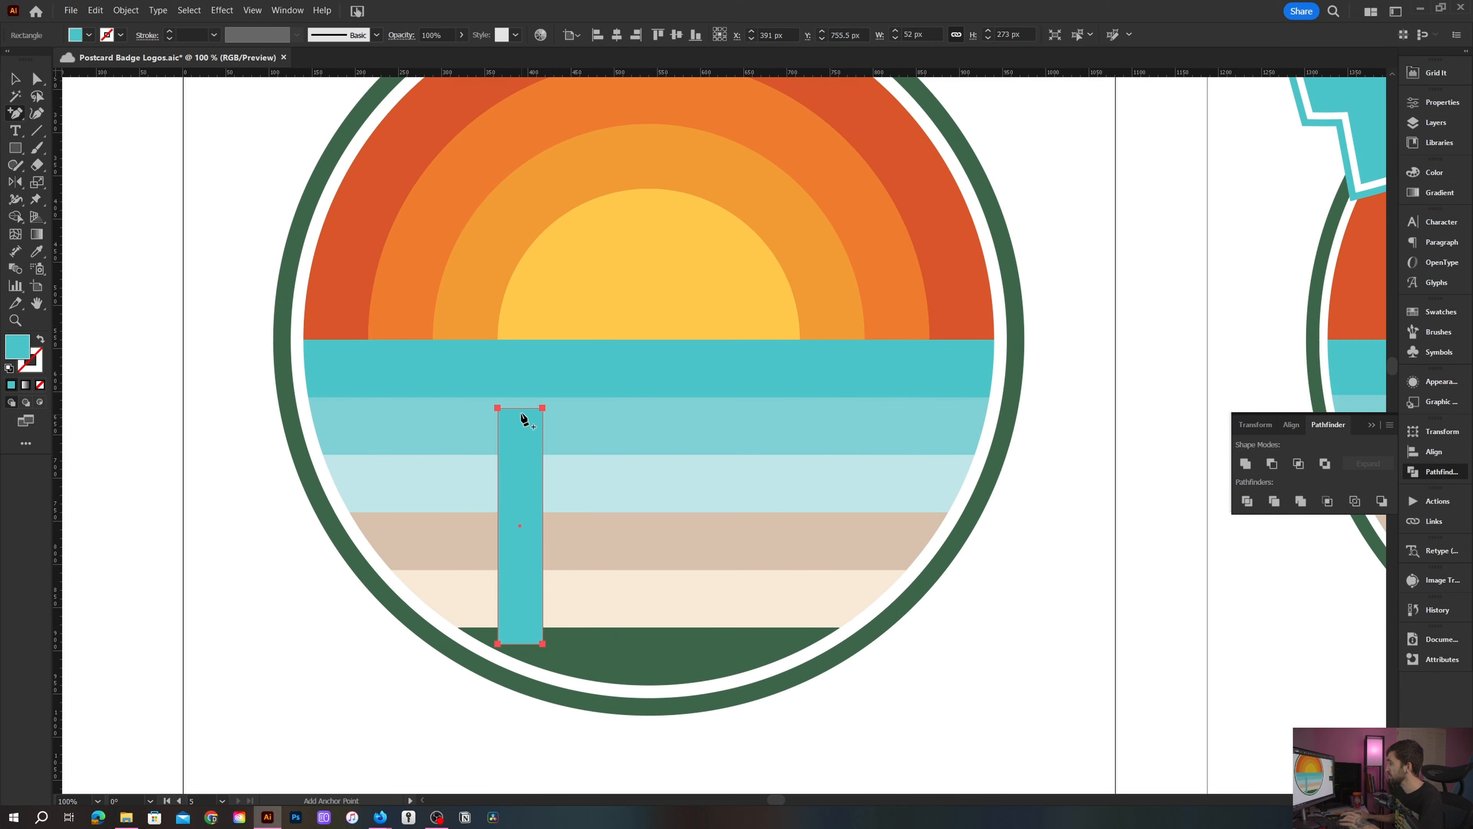
click(520, 409)
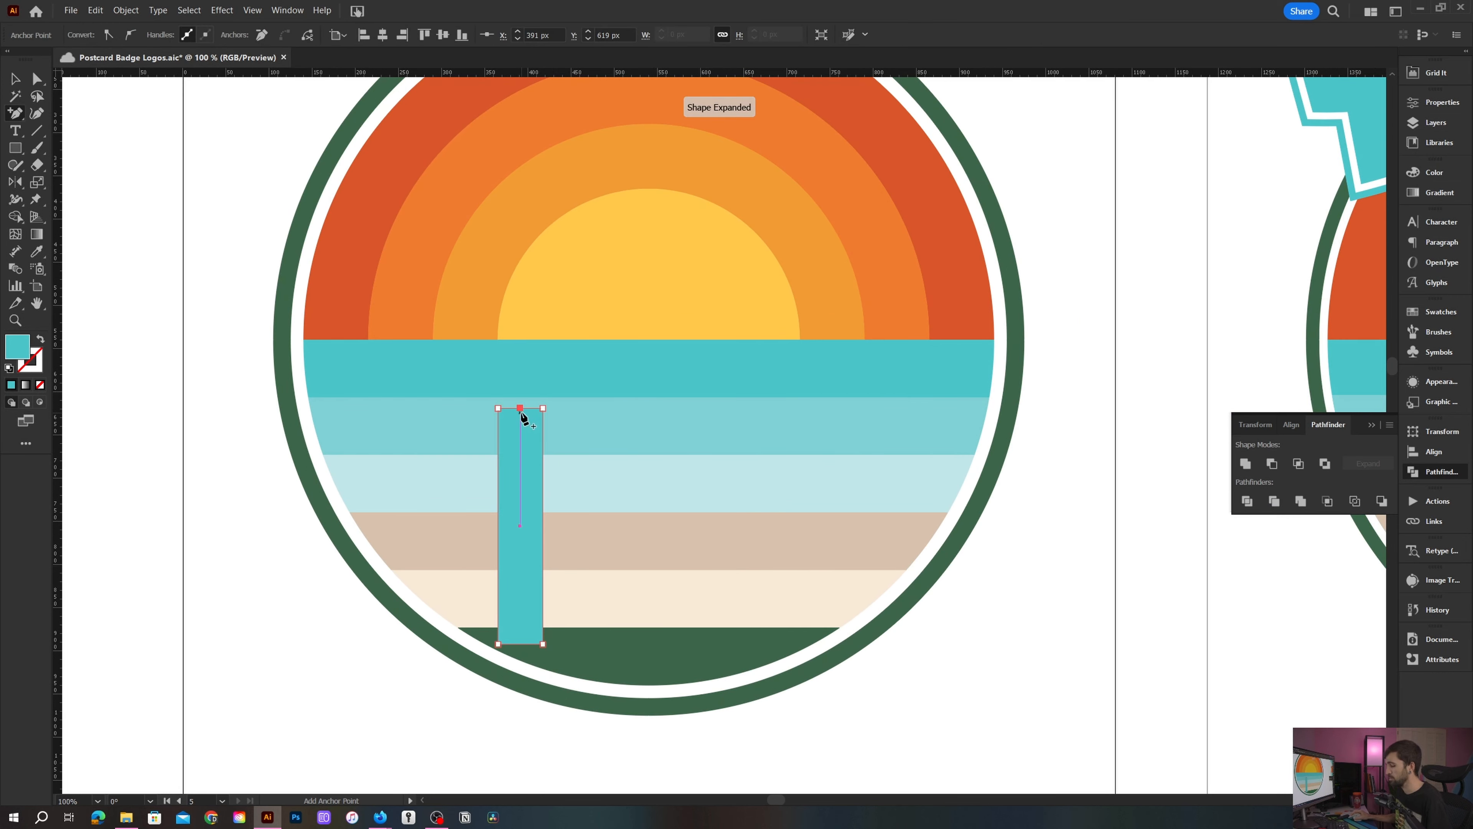
key(minus)
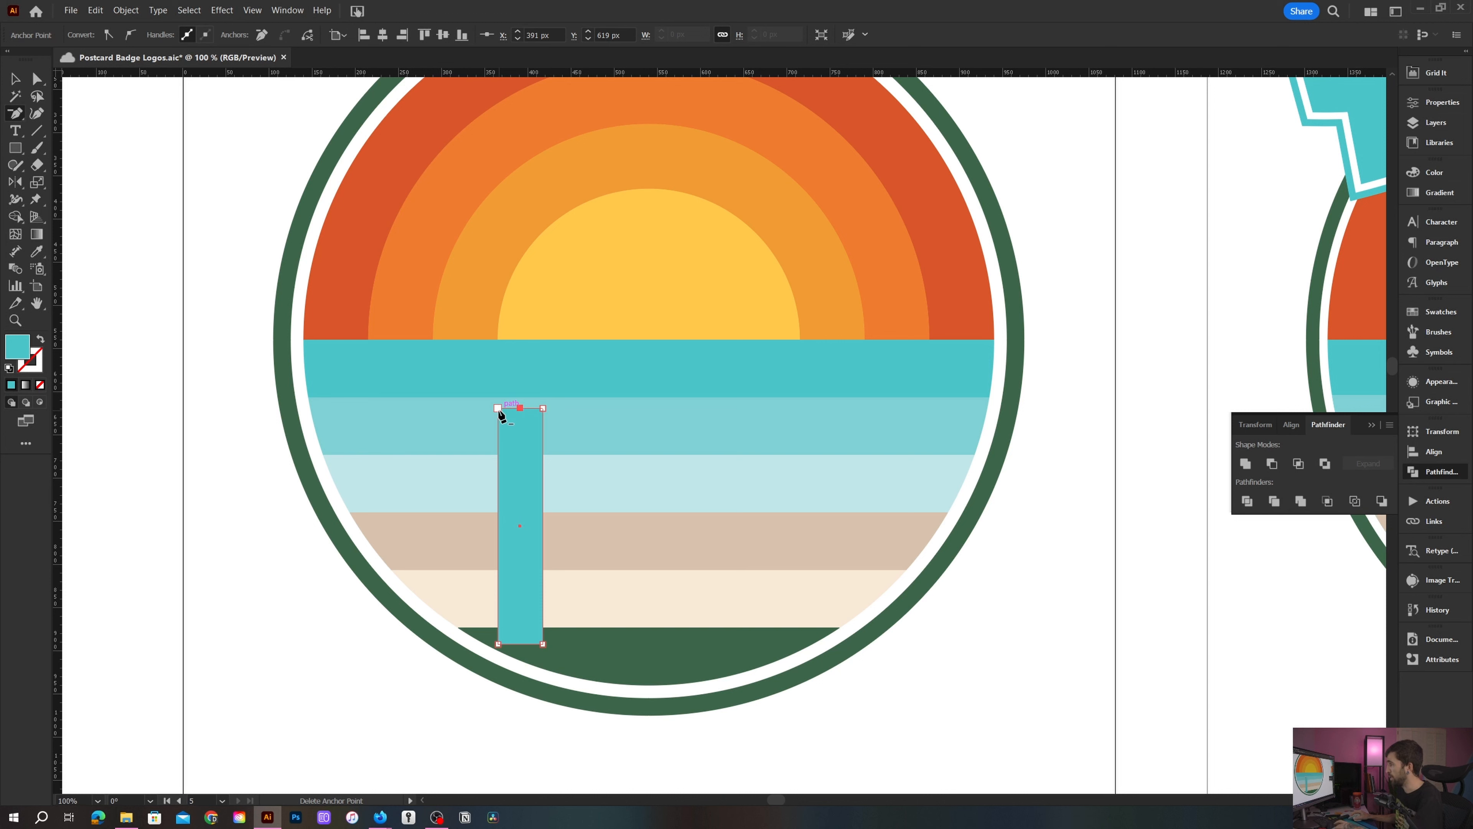
click(499, 408)
click(543, 409)
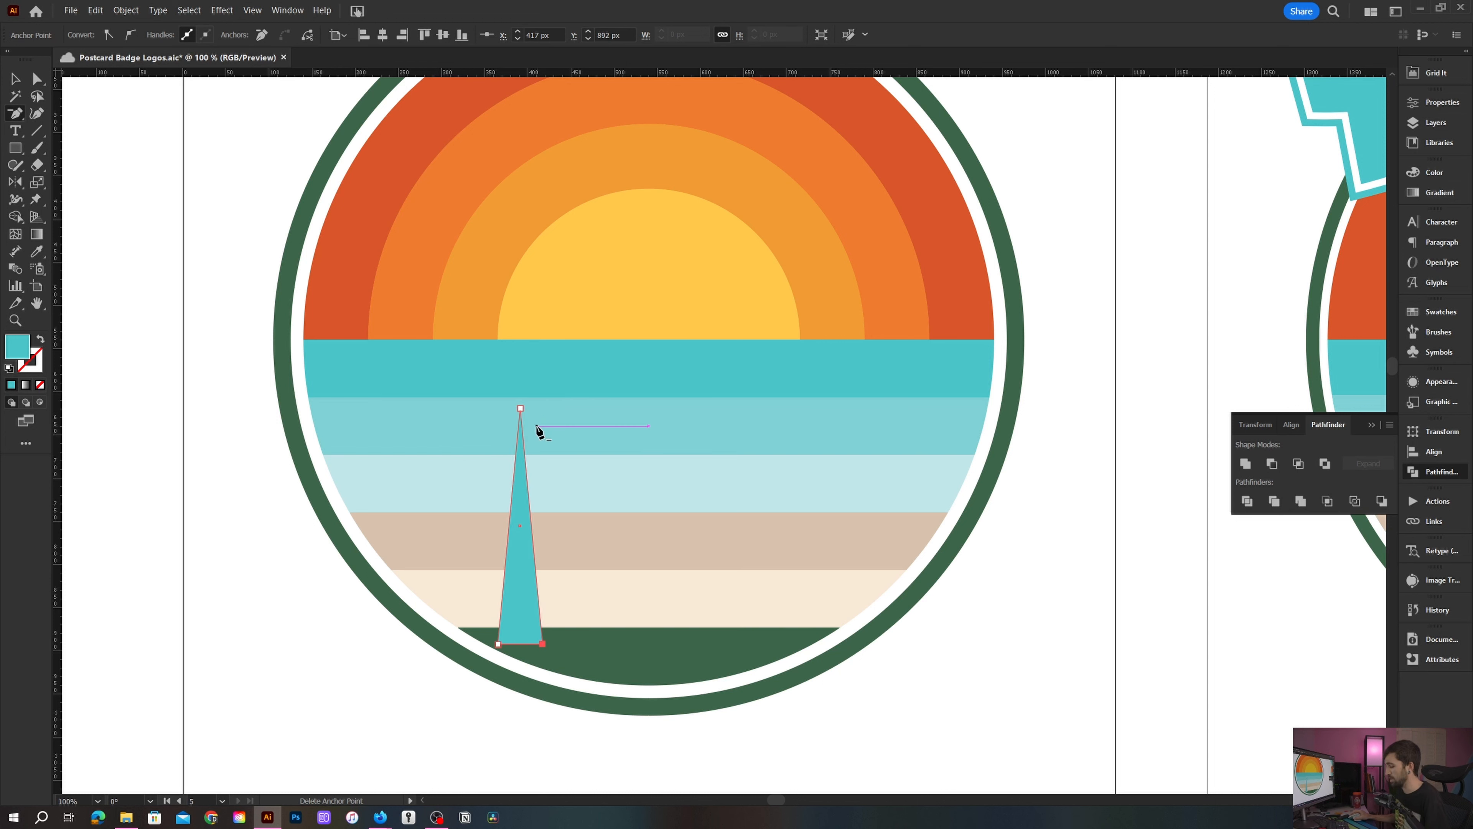
- Apply Puppet Warp to the triangle, replacing the bottom pins with one centred pin plus a middle pin, and bend the trunk leftward
scroll(540, 430, down, 1)
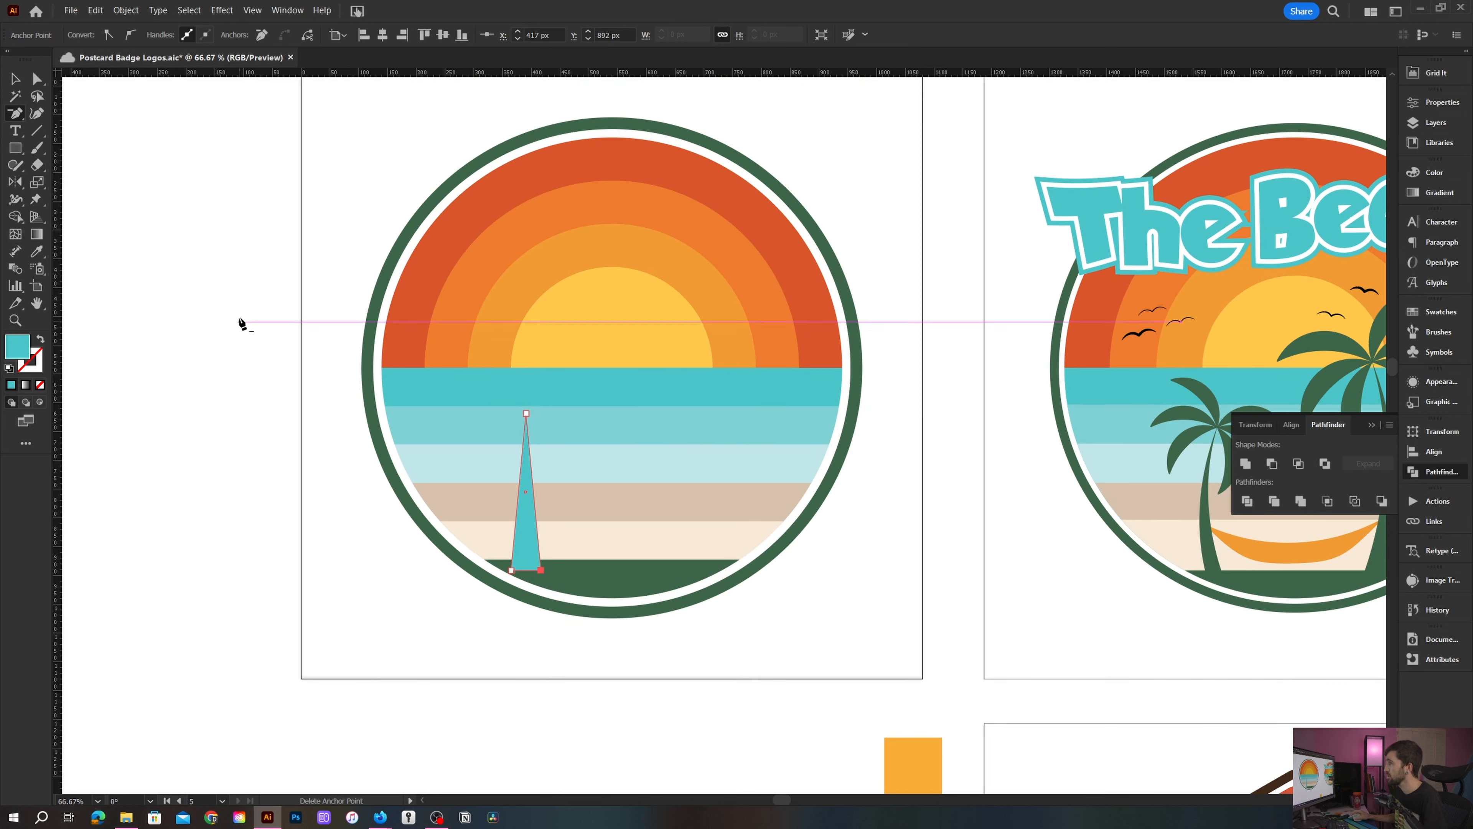
scroll(105, 231, up, 1)
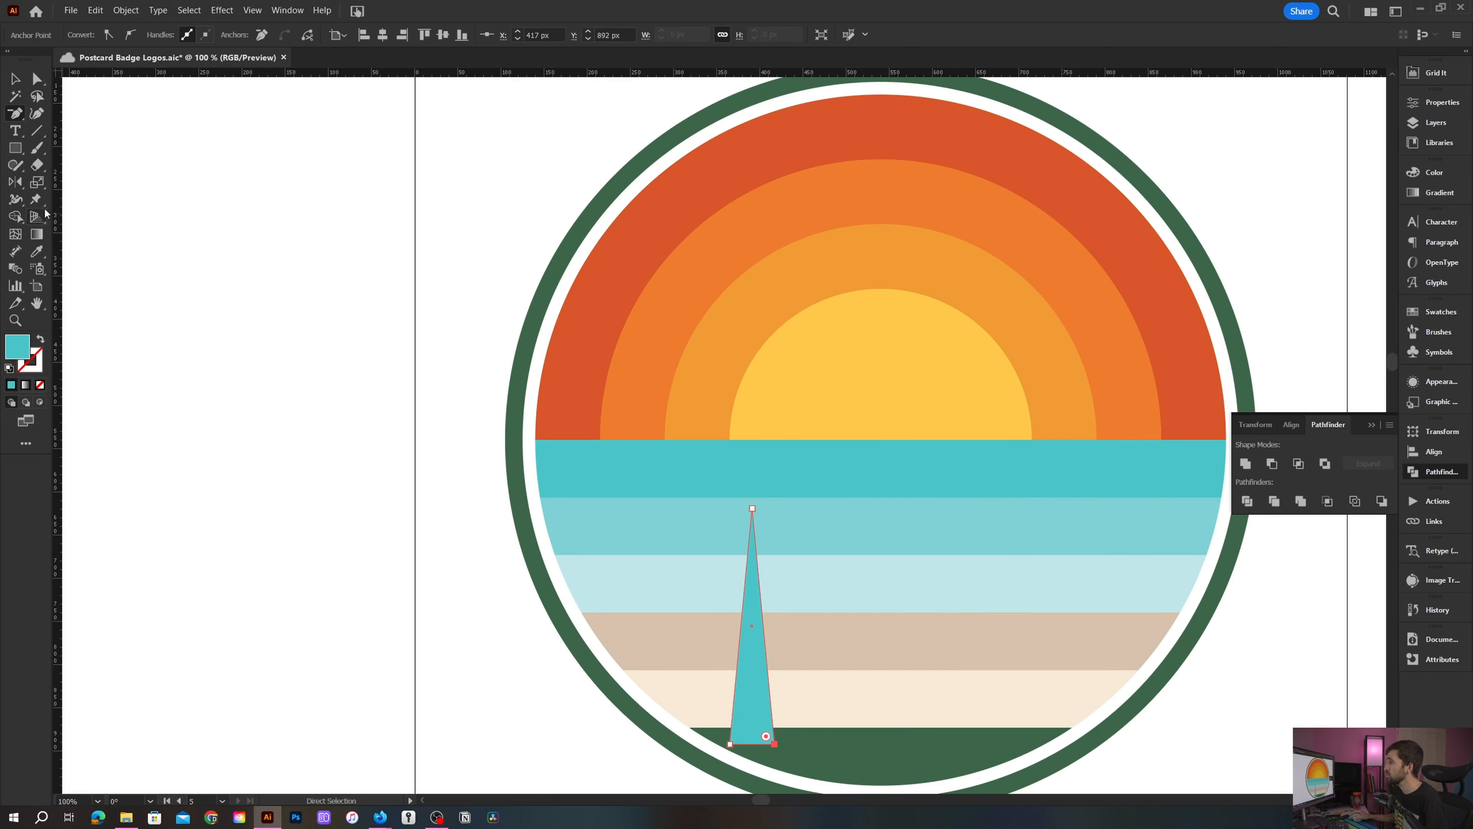
click(39, 208)
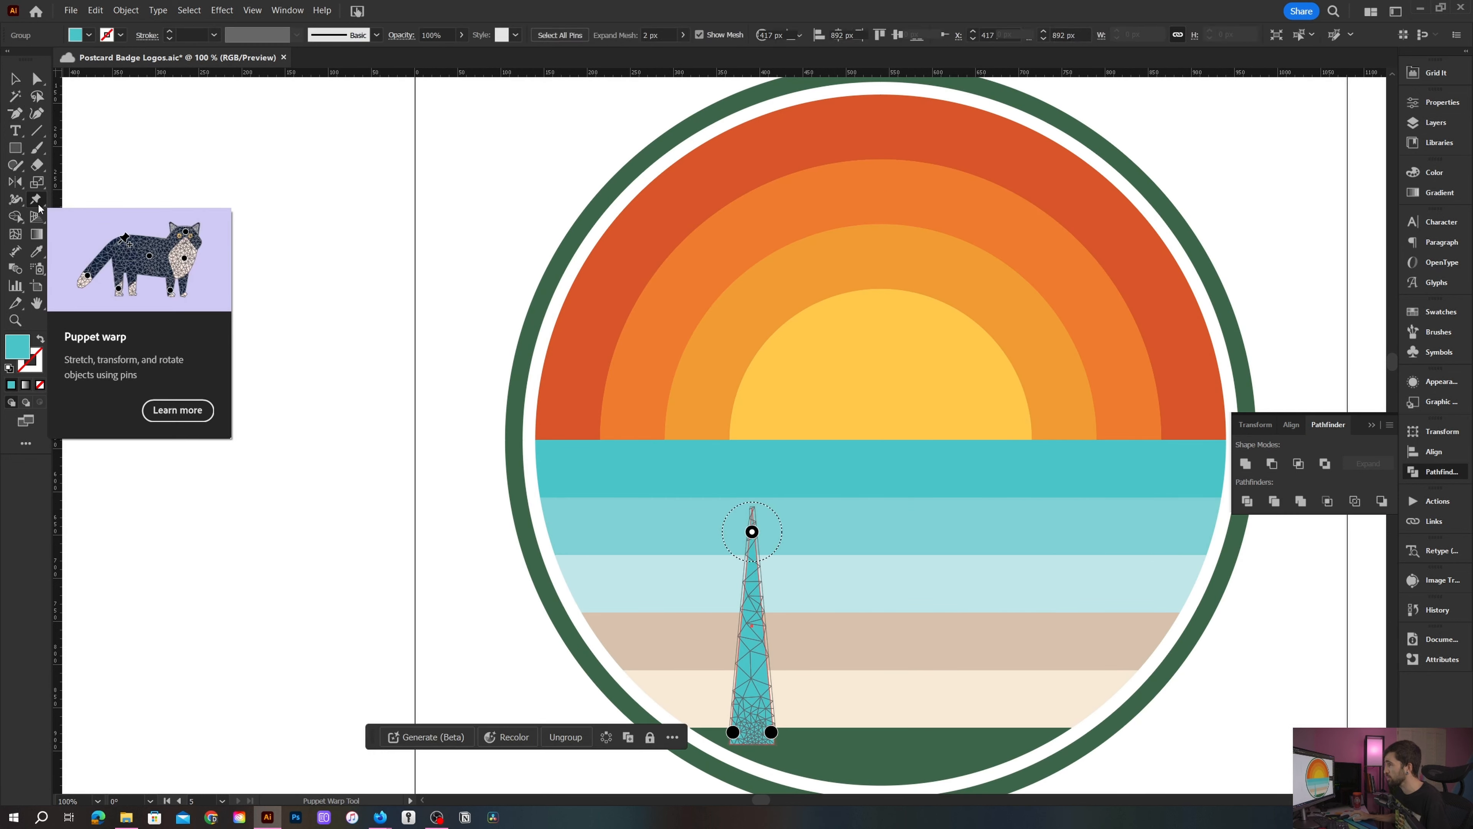
drag(441, 454, 215, 395)
scroll(216, 395, down, 1)
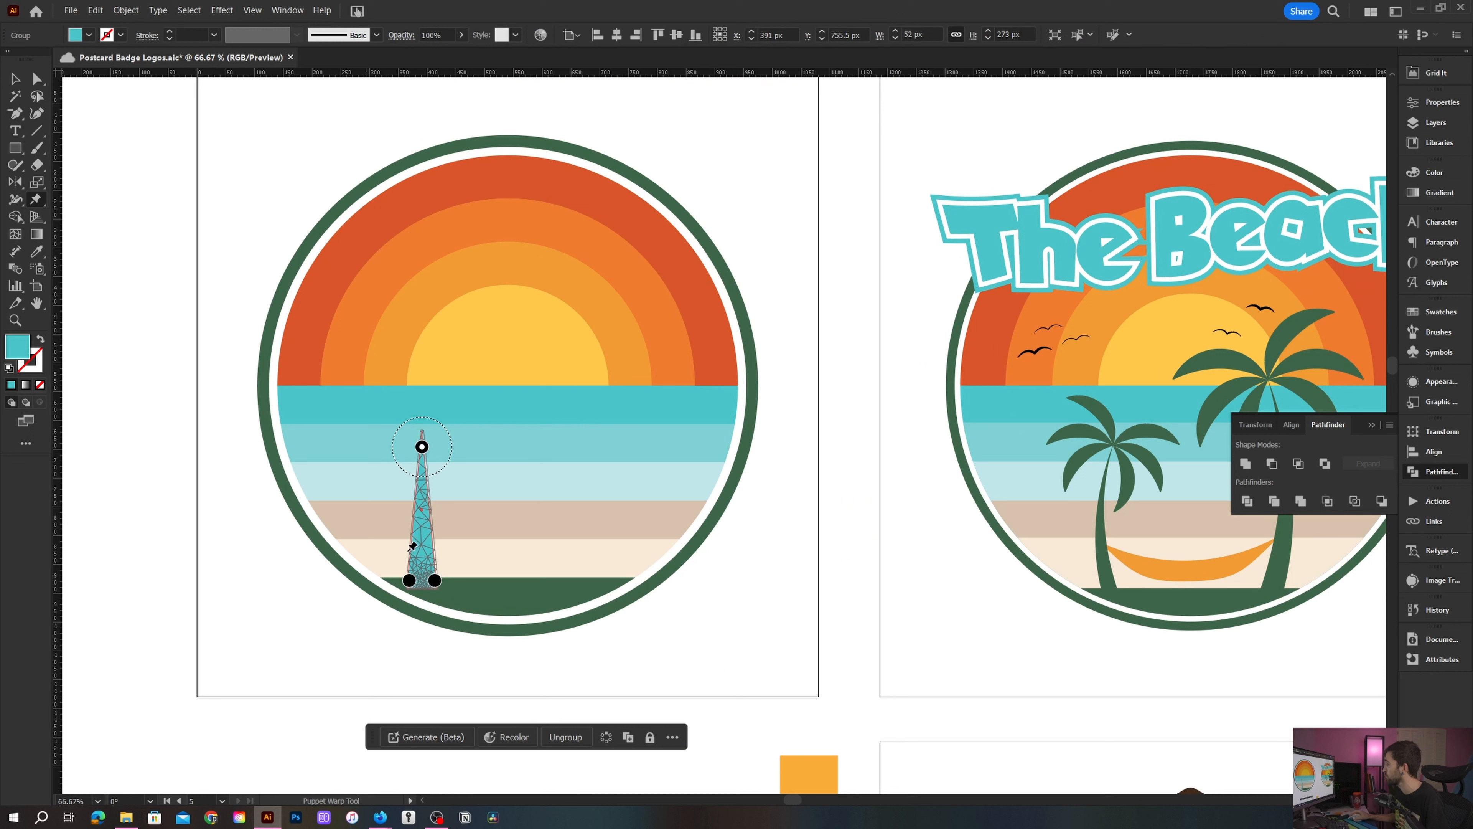
click(411, 582)
key(Delete)
click(435, 582)
key(Delete)
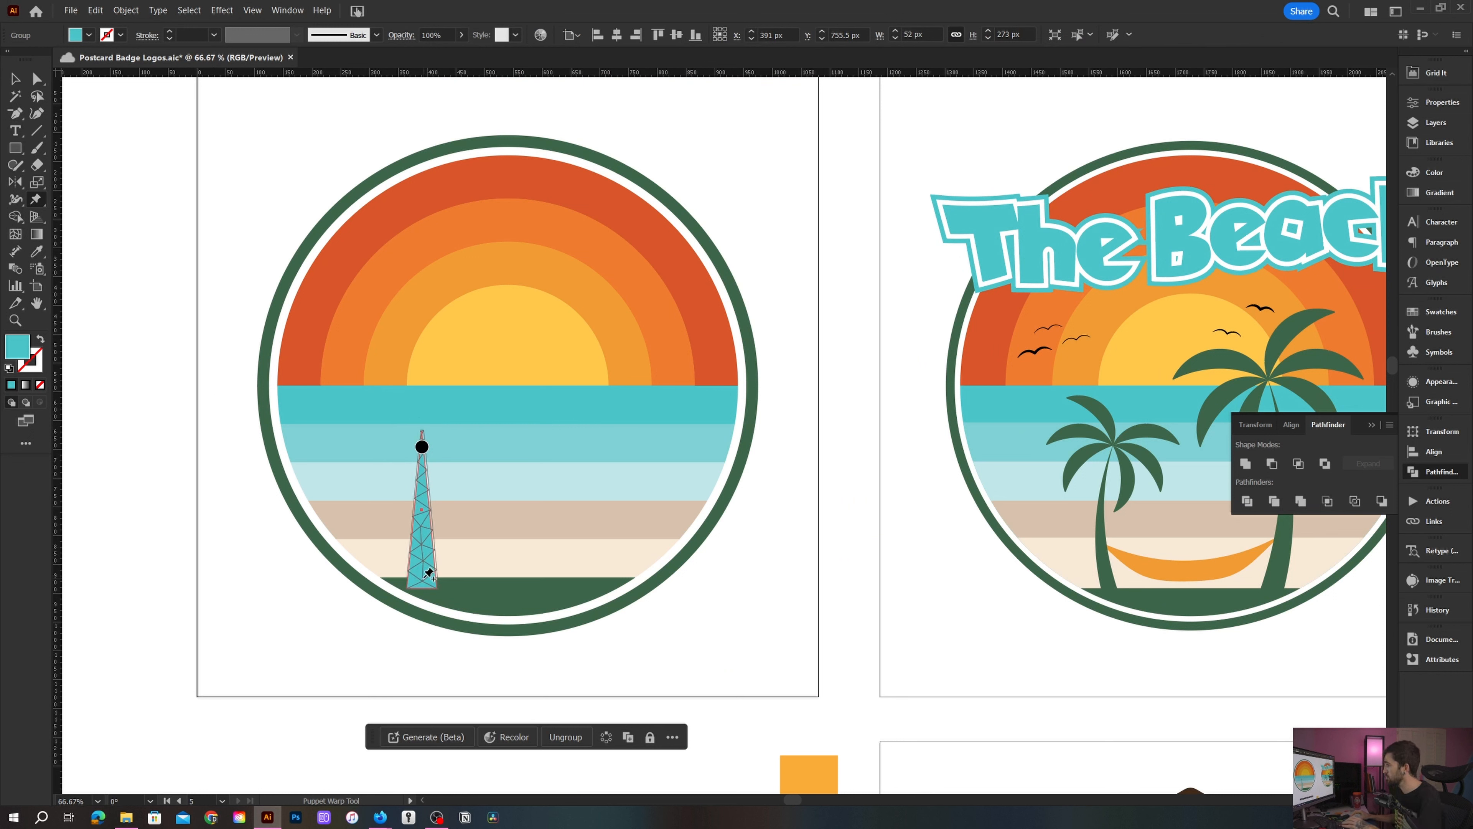
click(423, 582)
click(422, 512)
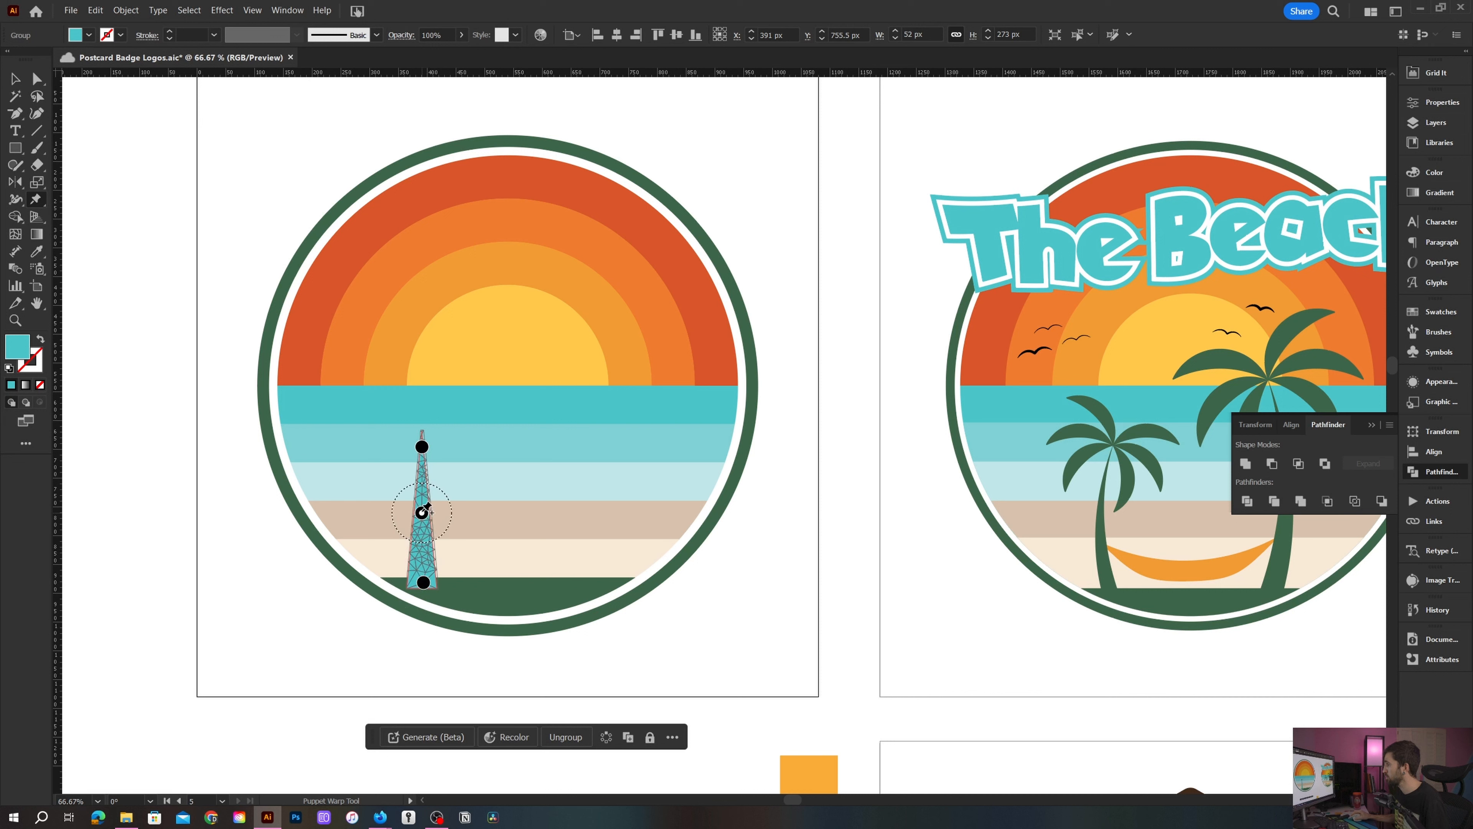
drag(422, 513, 407, 516)
key(v)
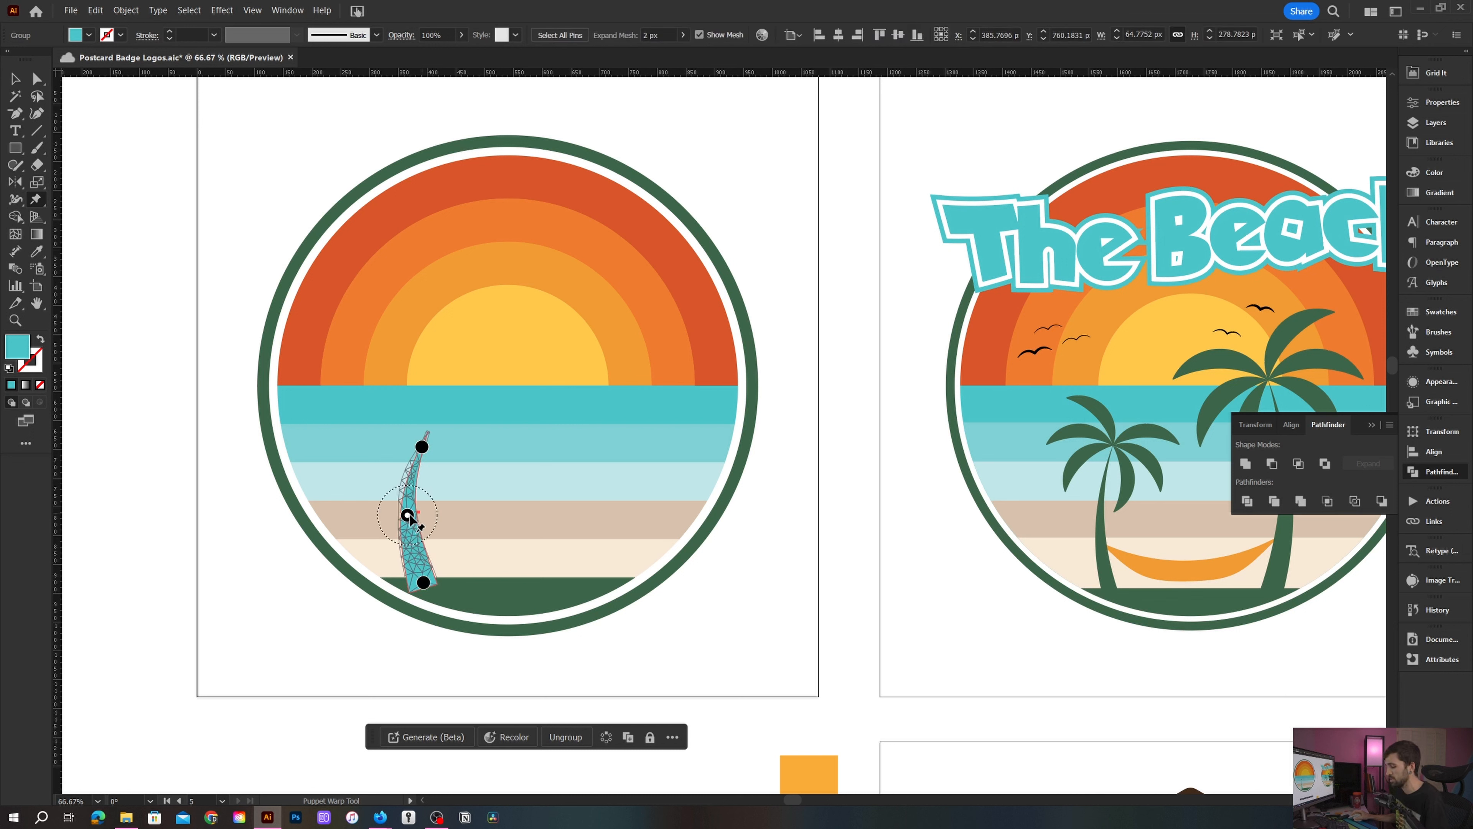
- Color the bent trunk with the dark green sampled from the bottom strip
click(302, 539)
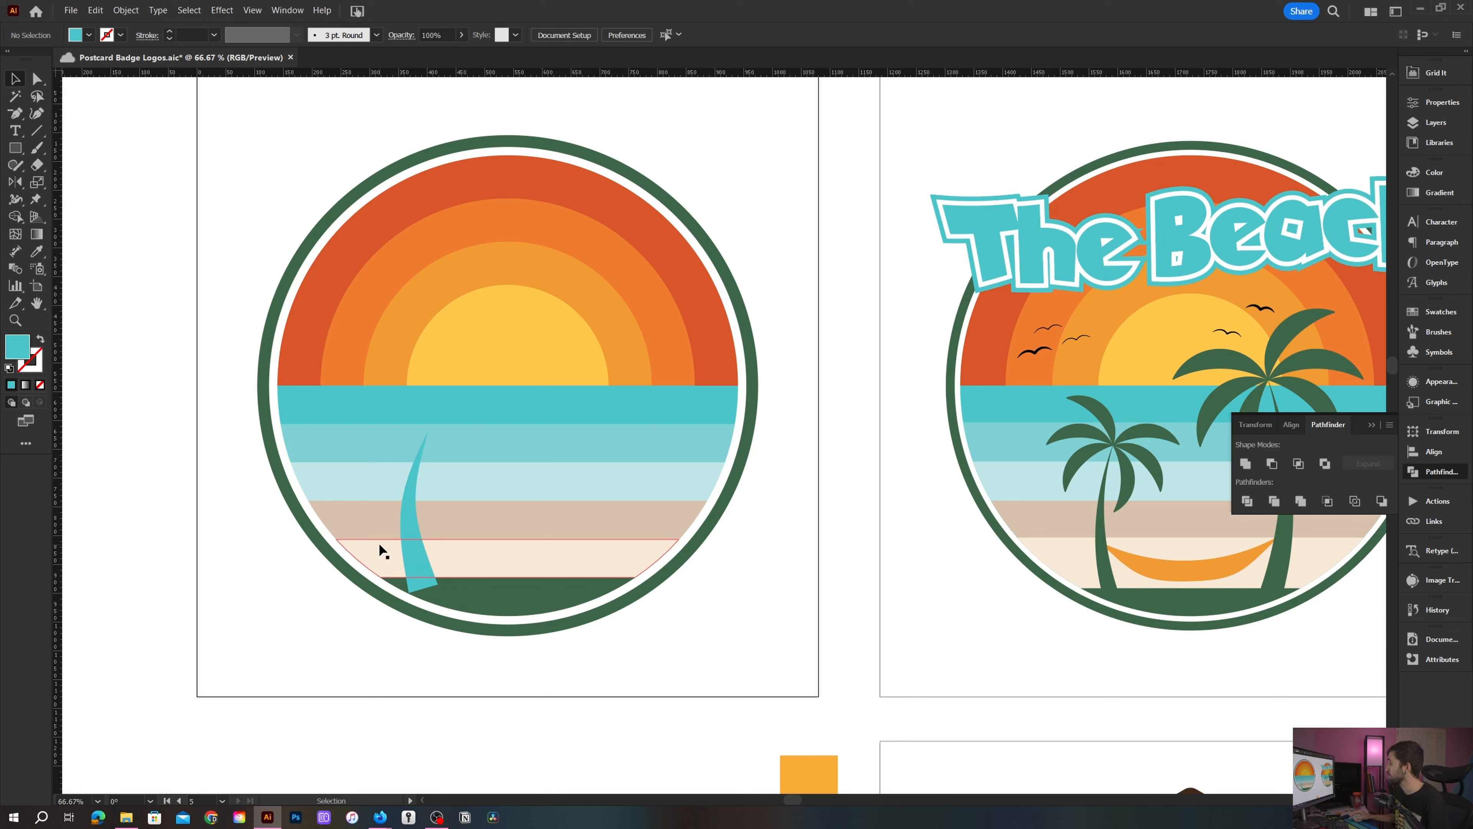
click(416, 556)
key(i)
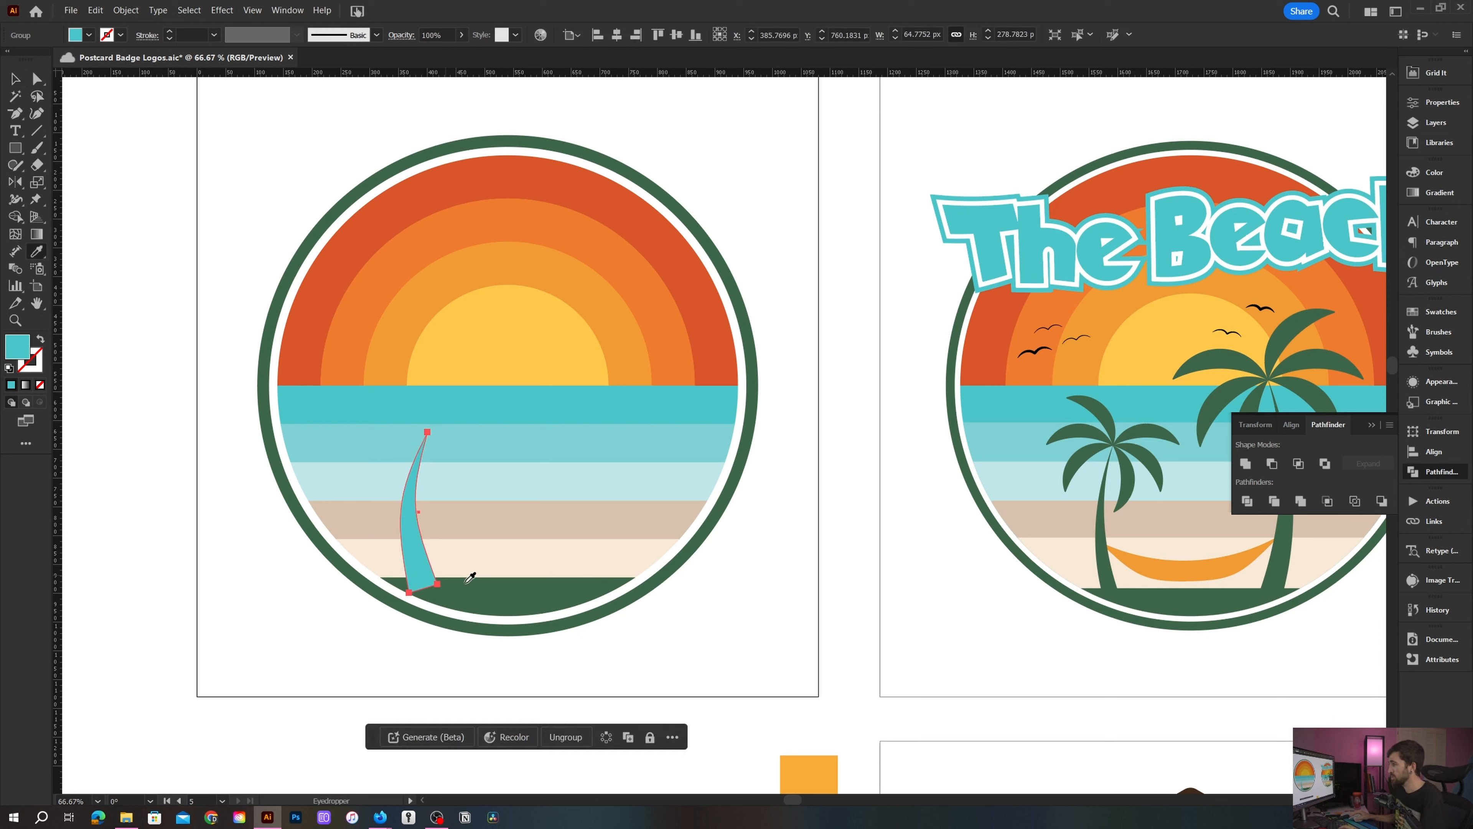
click(460, 578)
key(v)
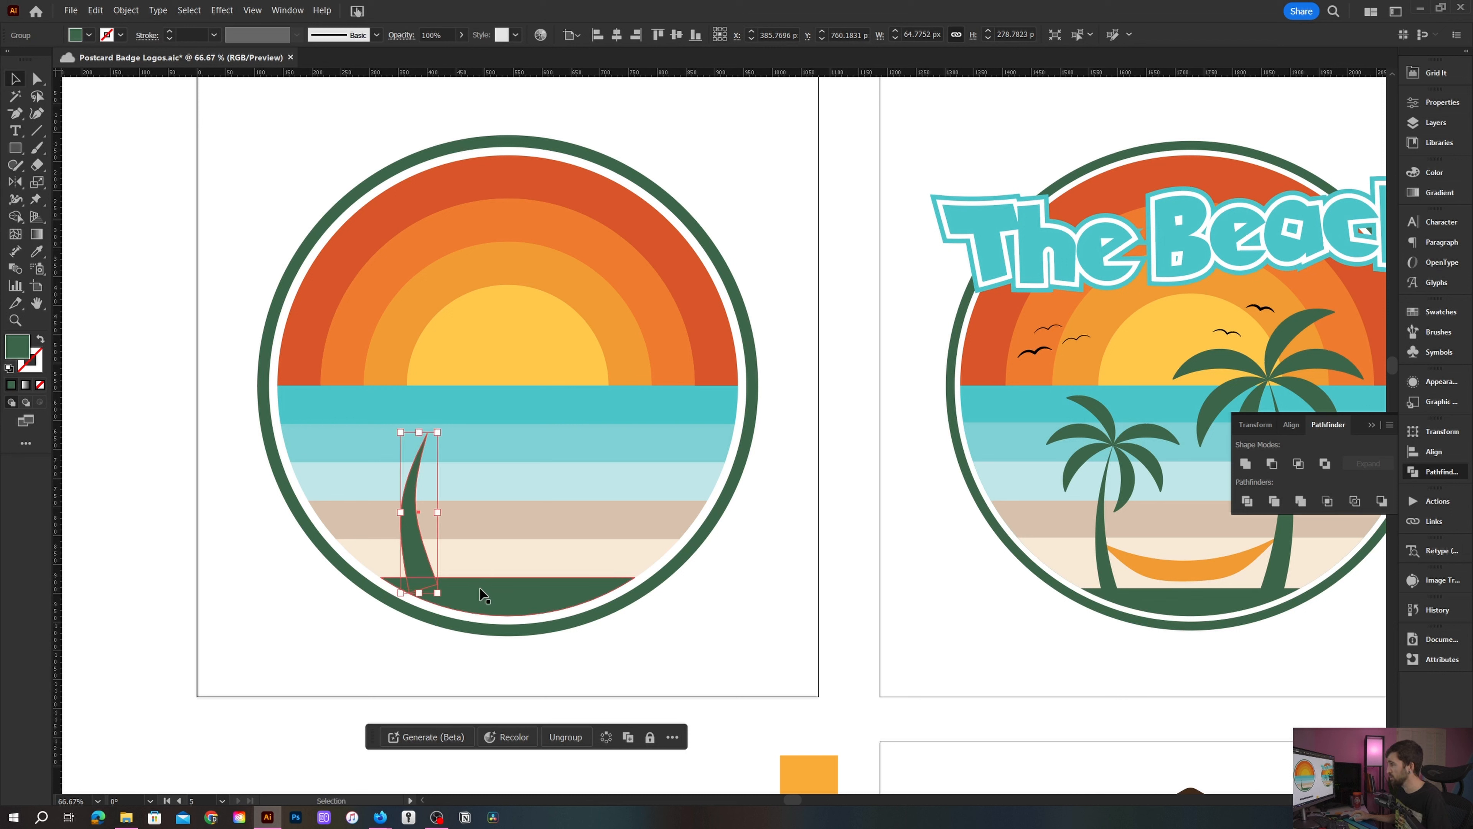
- Copy the bottom dark green strip and paste a duplicate below the badge
key(ctrl+shift+a)
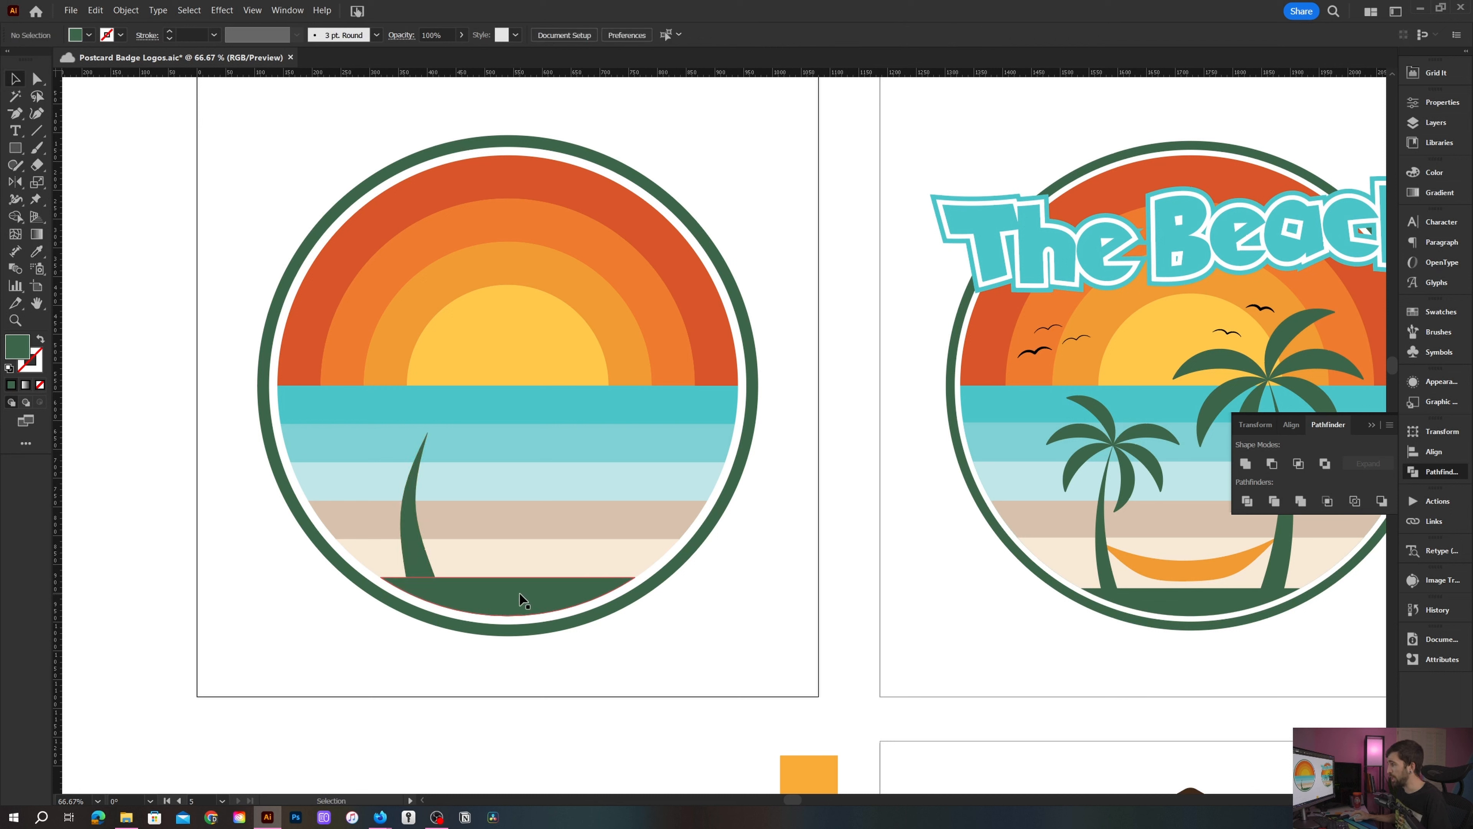
click(525, 601)
key(a)
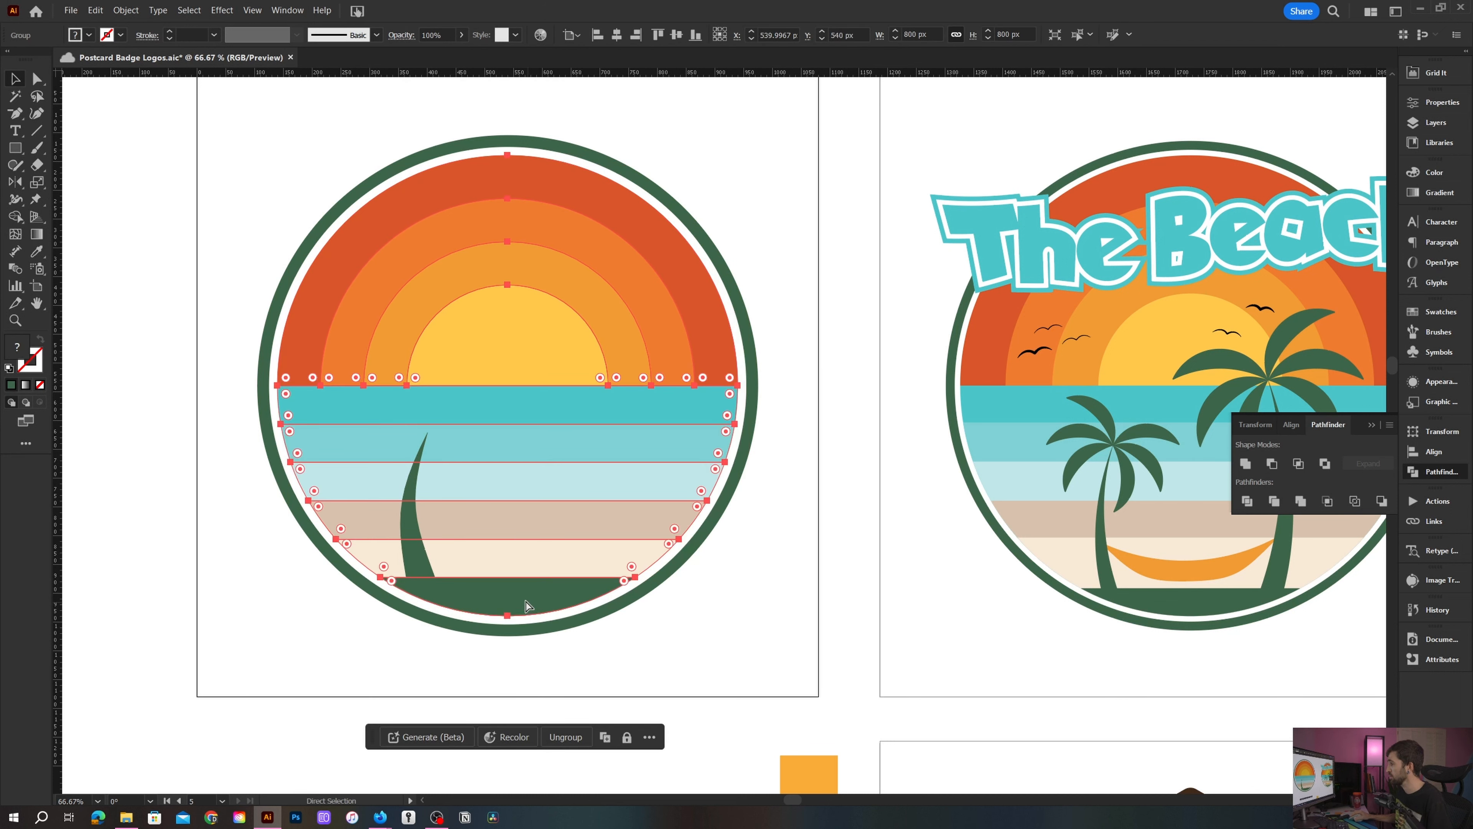
click(562, 623)
click(536, 606)
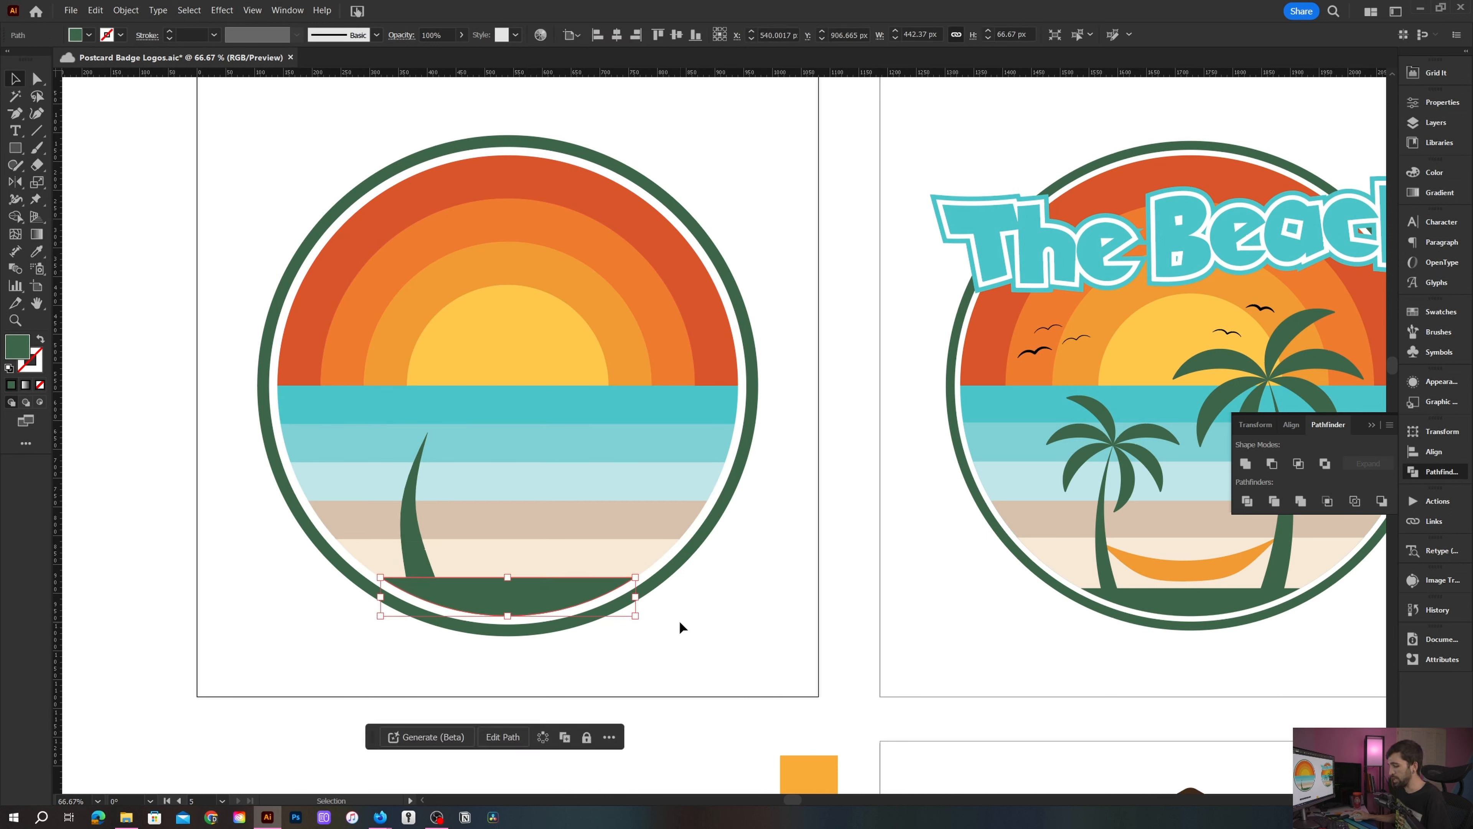
key(ctrl+c)
key(v)
key(ctrl+v)
drag(703, 439, 703, 678)
scroll(719, 581, down, 2)
click(717, 552)
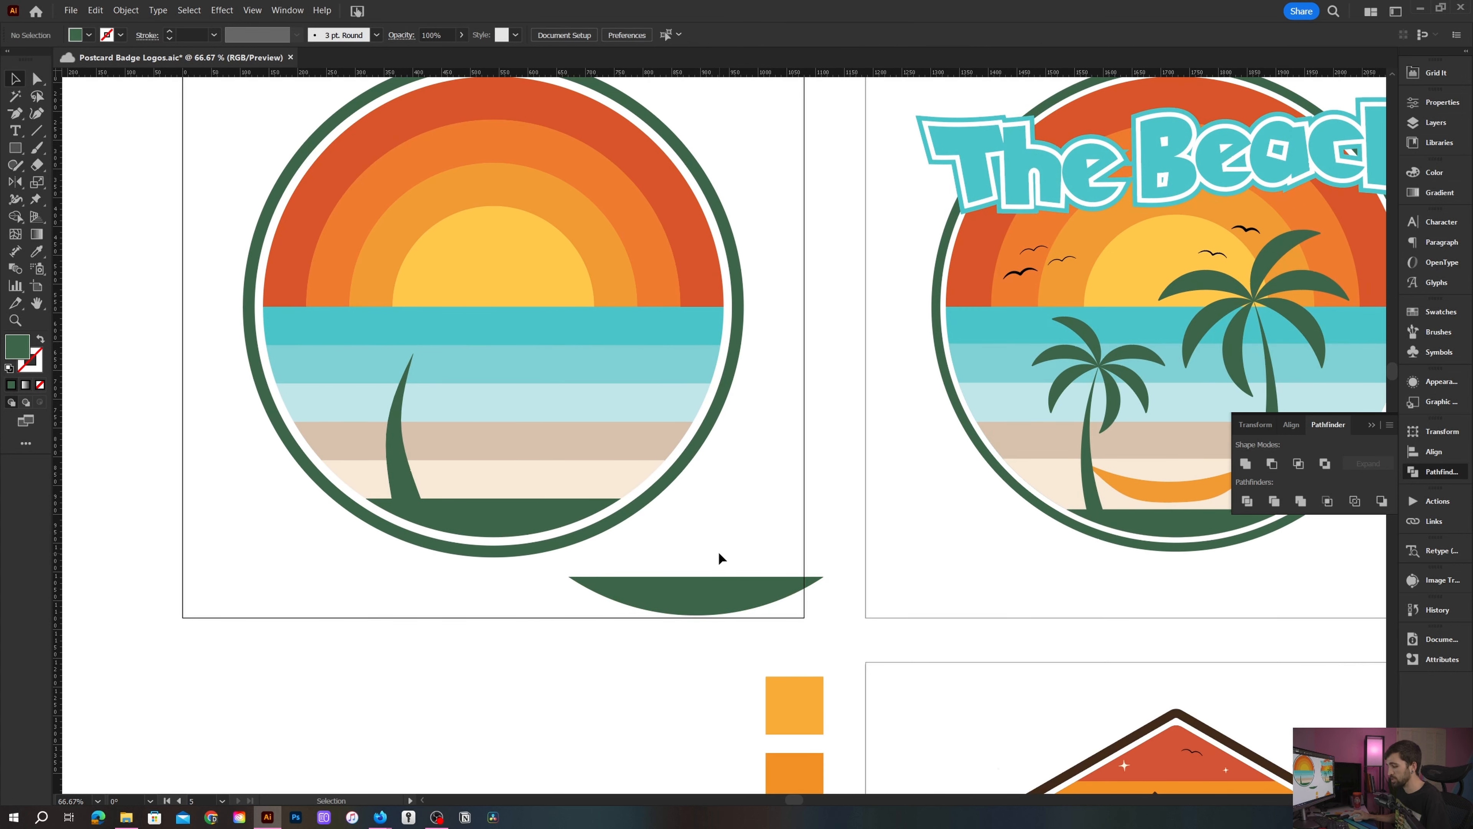
- Curve the duplicate's top edge downward and narrow it to about 313 px wide to form a leaf
key(shift+c)
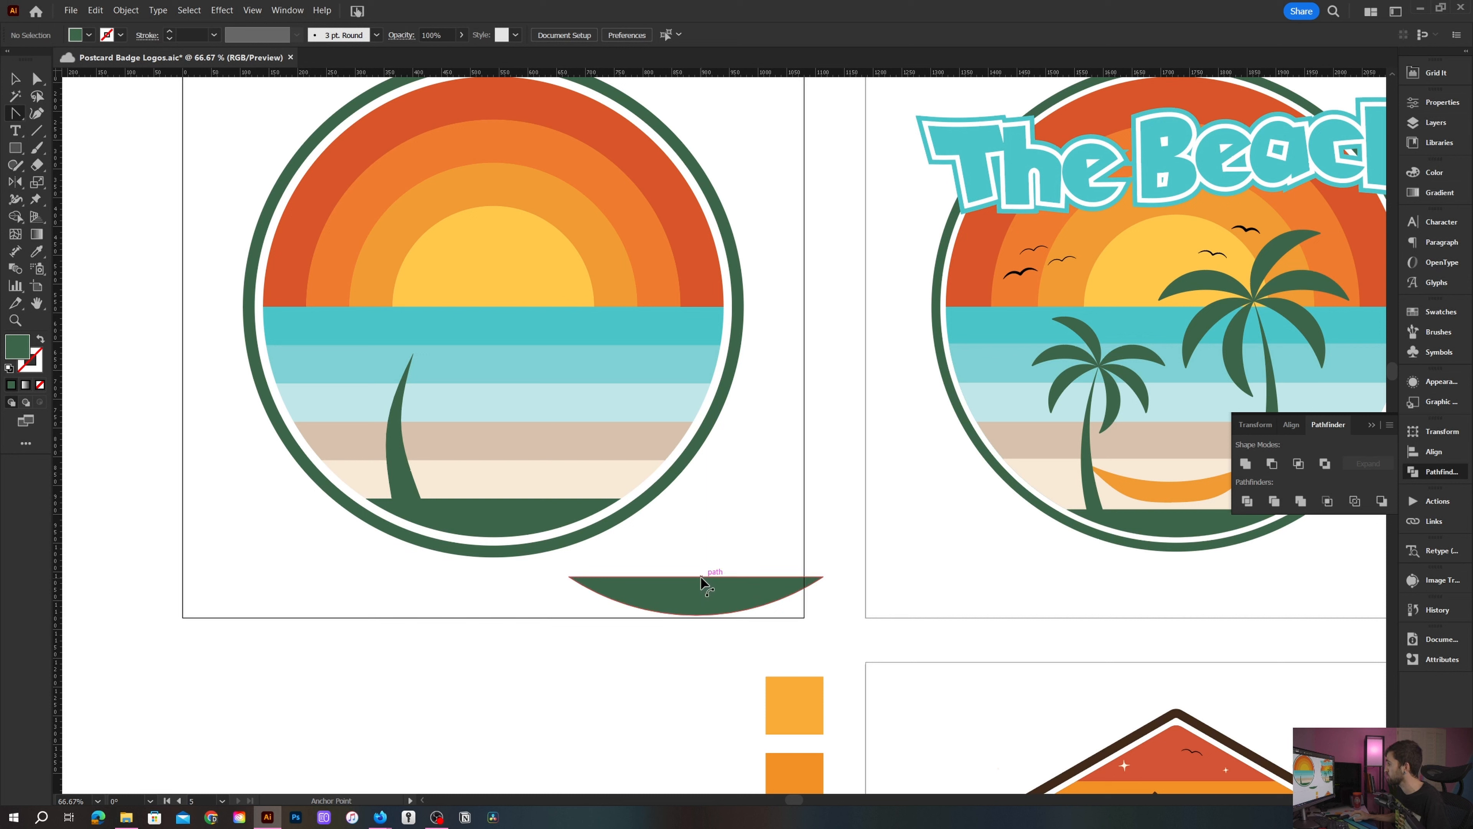
drag(701, 578, 696, 587)
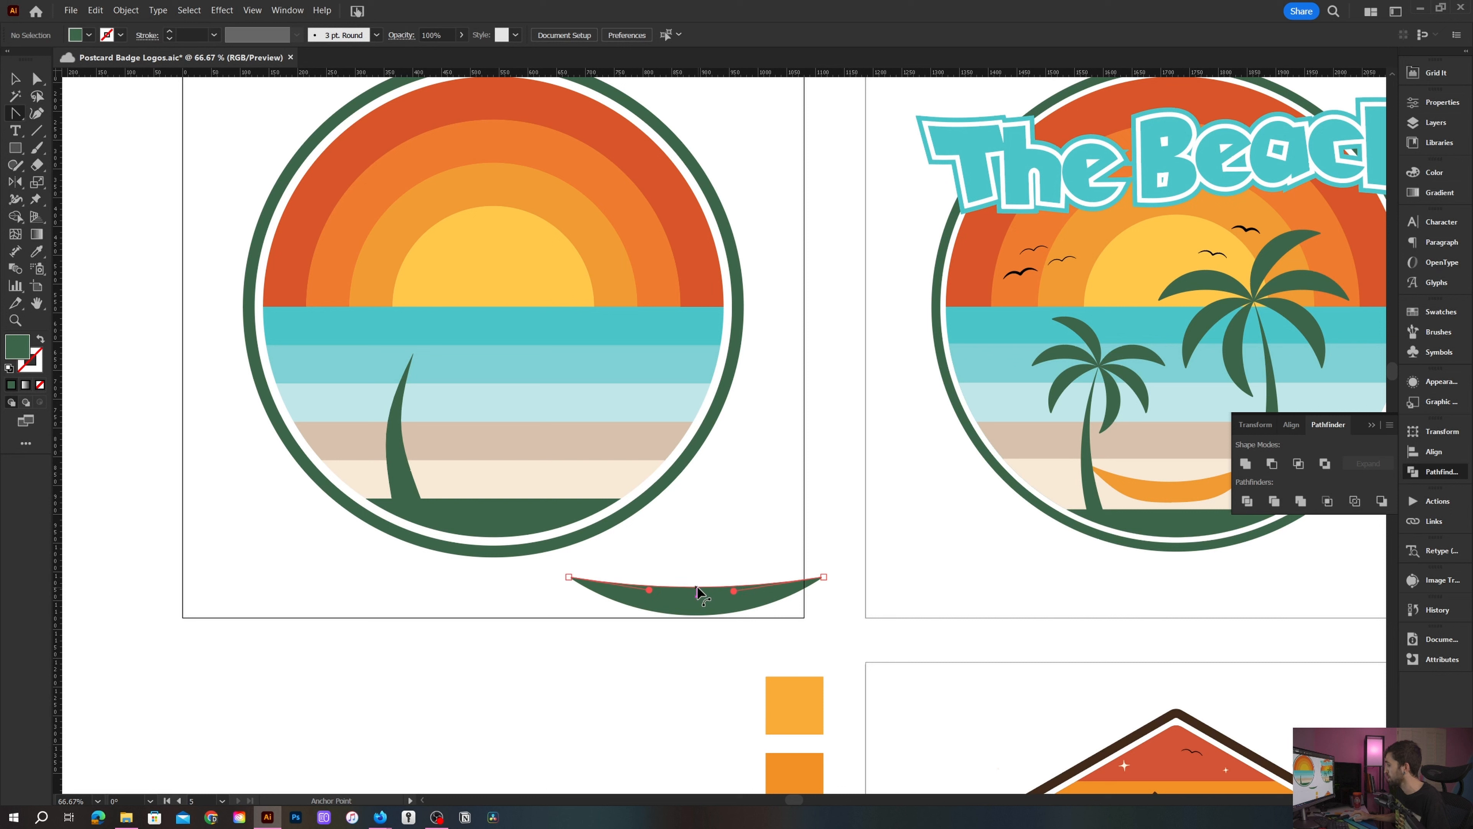
key(v)
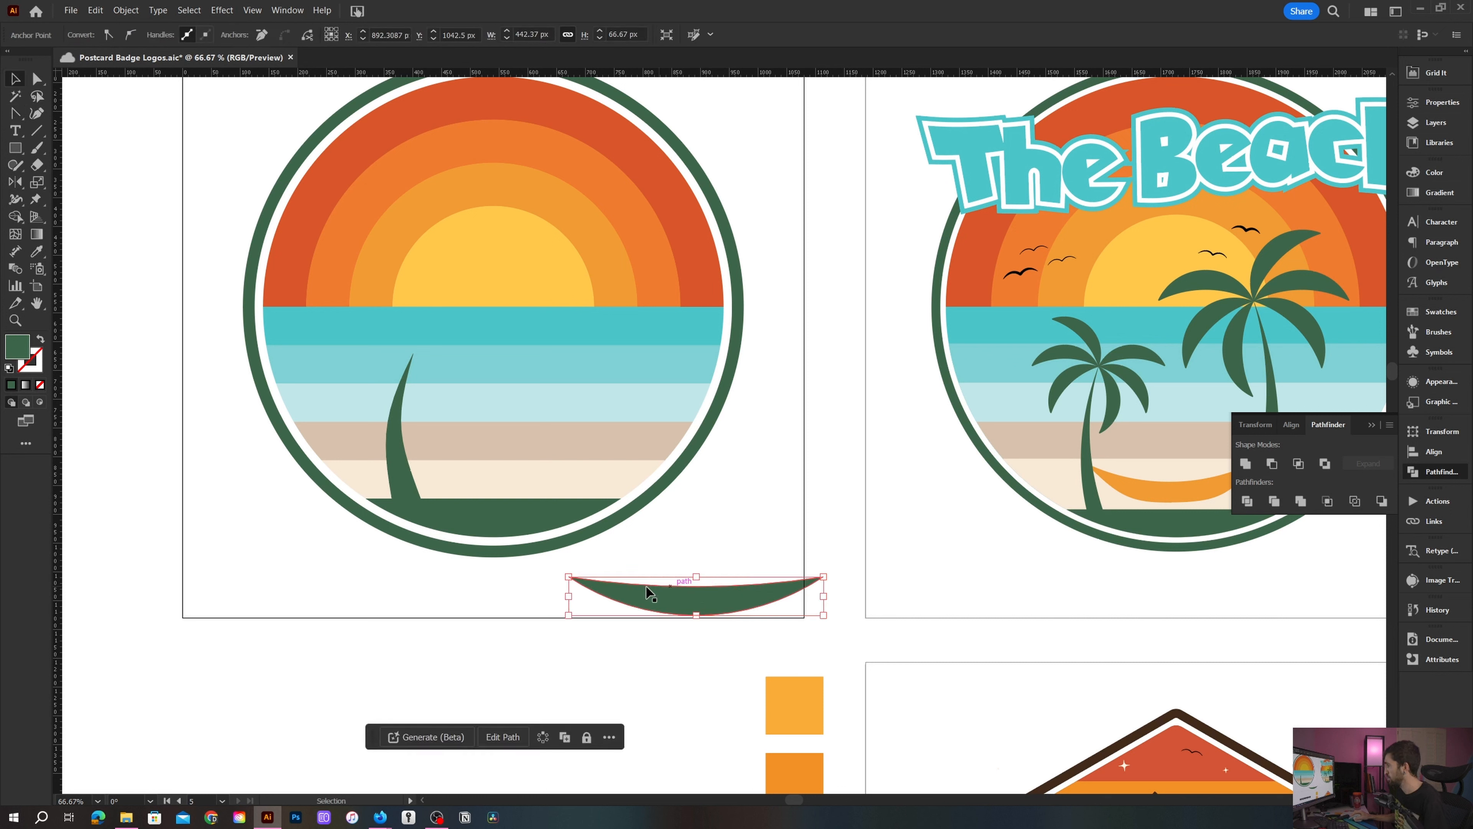
drag(570, 596, 645, 596)
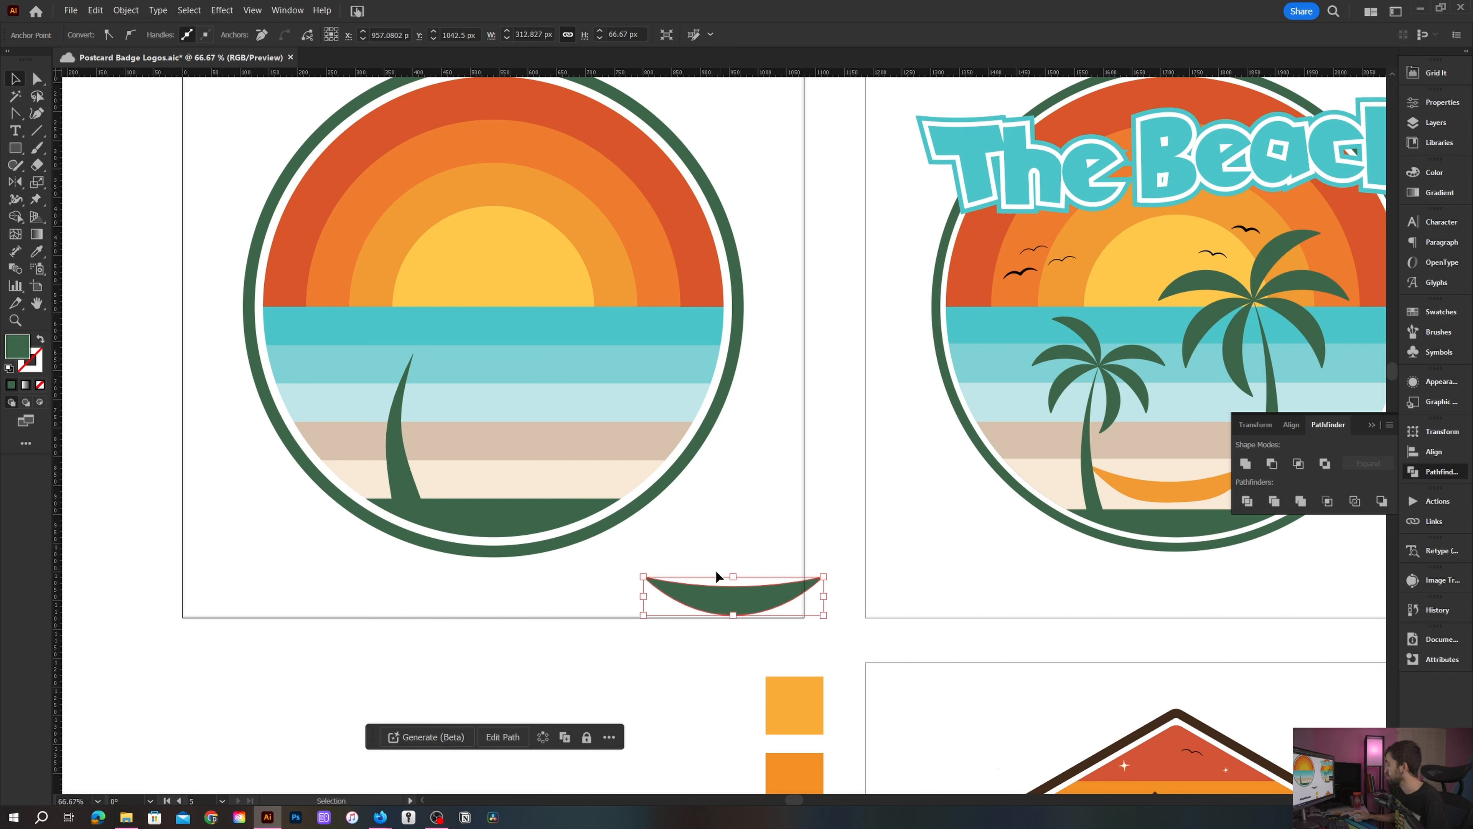
- Rotate the leaf and move it so its point sits at the top of the trunk
drag(828, 570, 627, 655)
drag(755, 598, 343, 349)
scroll(447, 353, up, 2)
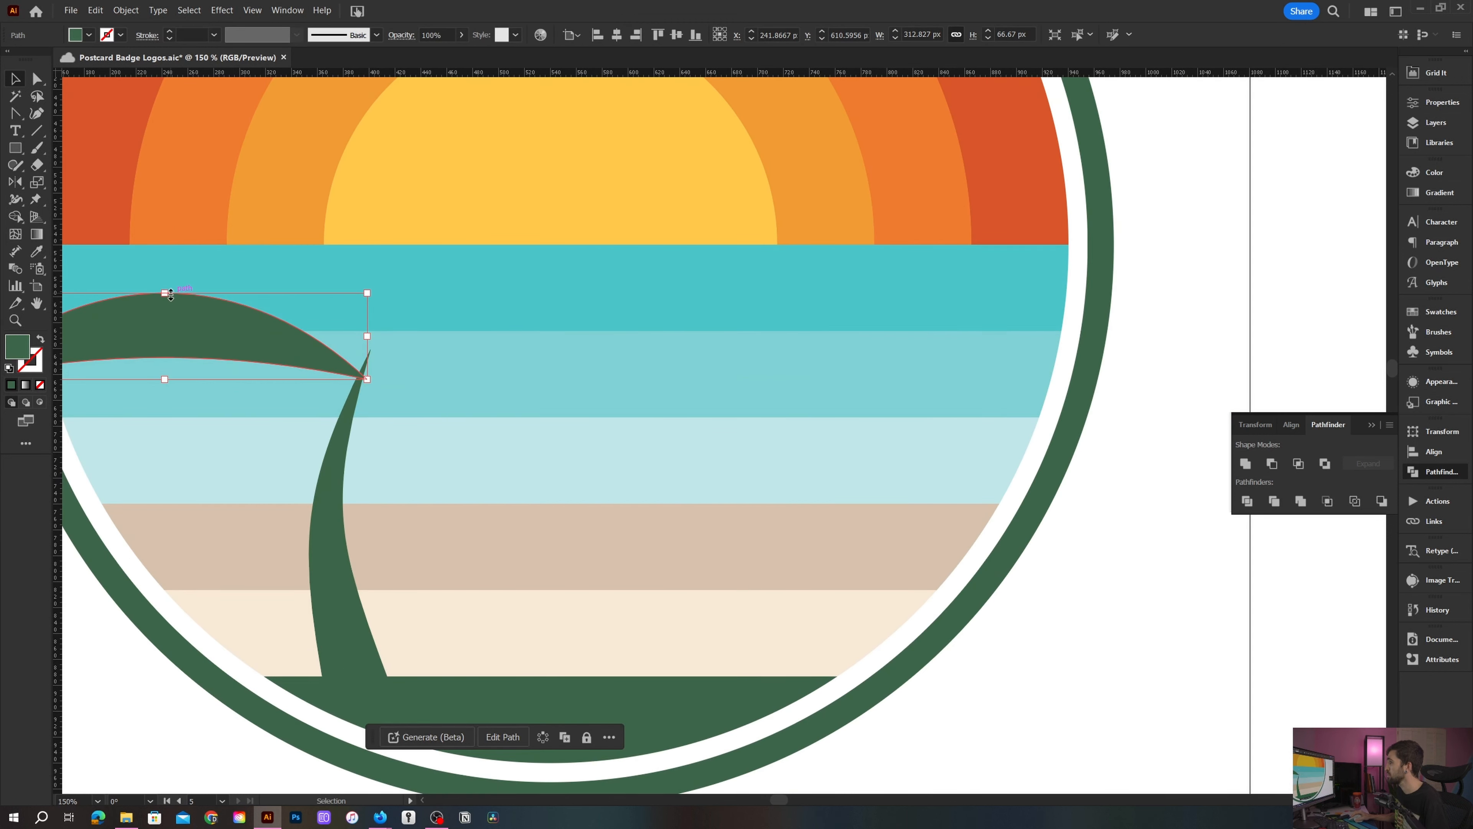
- In outline view, reposition the leaf so its tip meets the trunk's top point exactly
drag(164, 294, 278, 319)
scroll(341, 341, up, 2)
key(ctrl+y)
scroll(363, 344, up, 2)
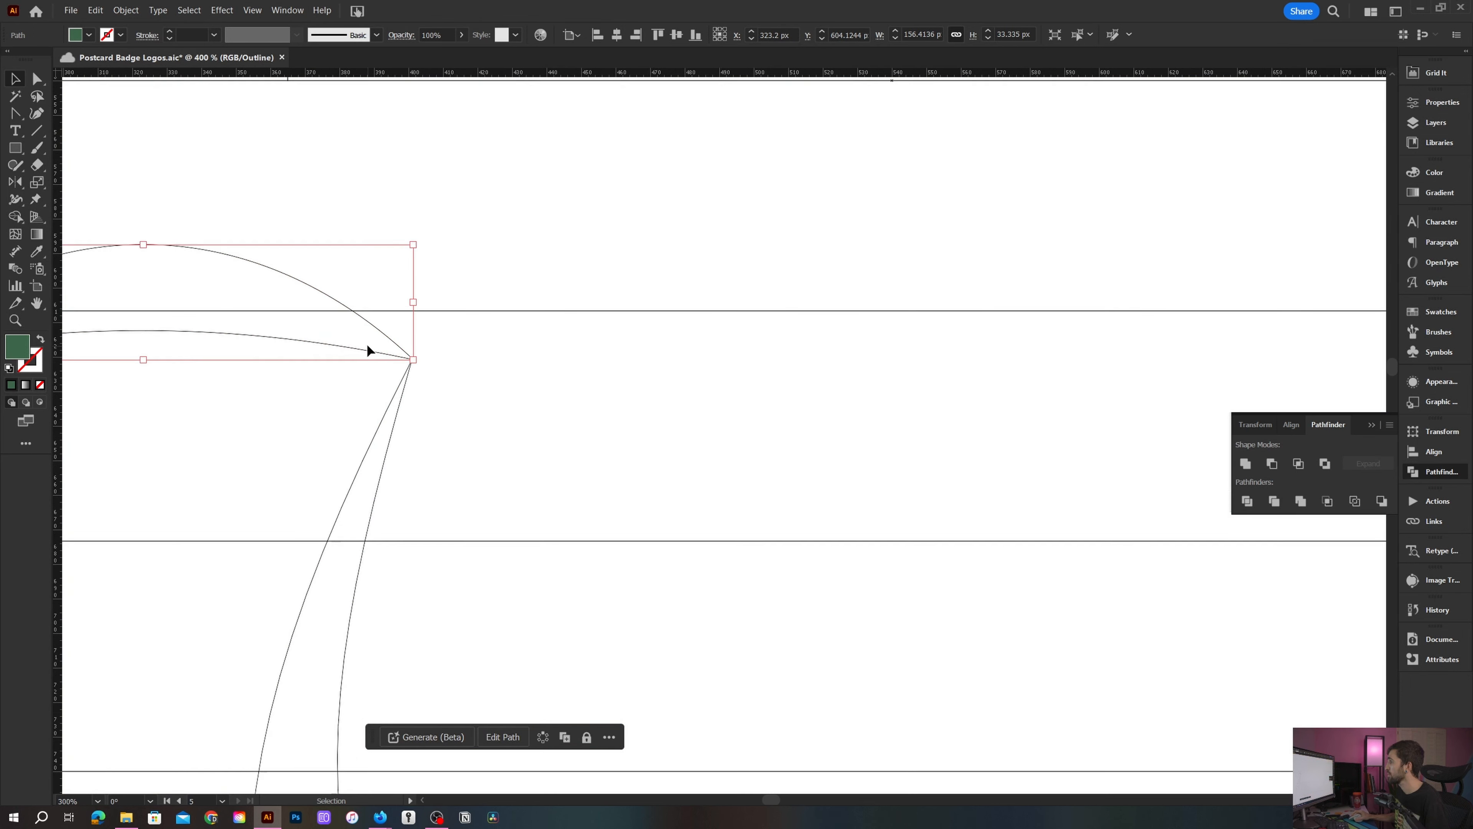
click(510, 347)
drag(419, 346, 583, 379)
click(582, 384)
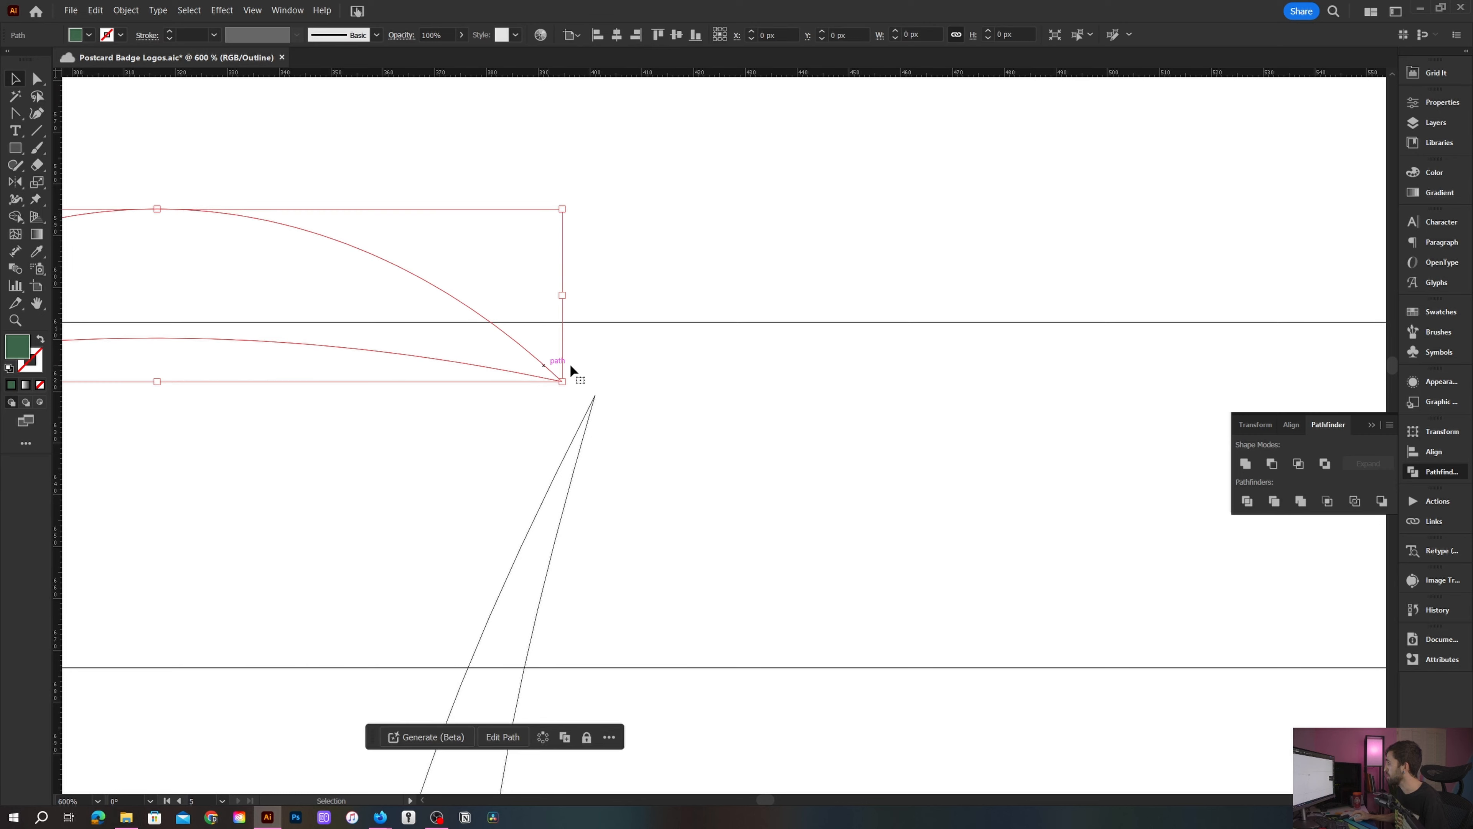
click(621, 364)
scroll(620, 364, up, 1)
drag(542, 384, 586, 406)
scroll(605, 376, down, 1)
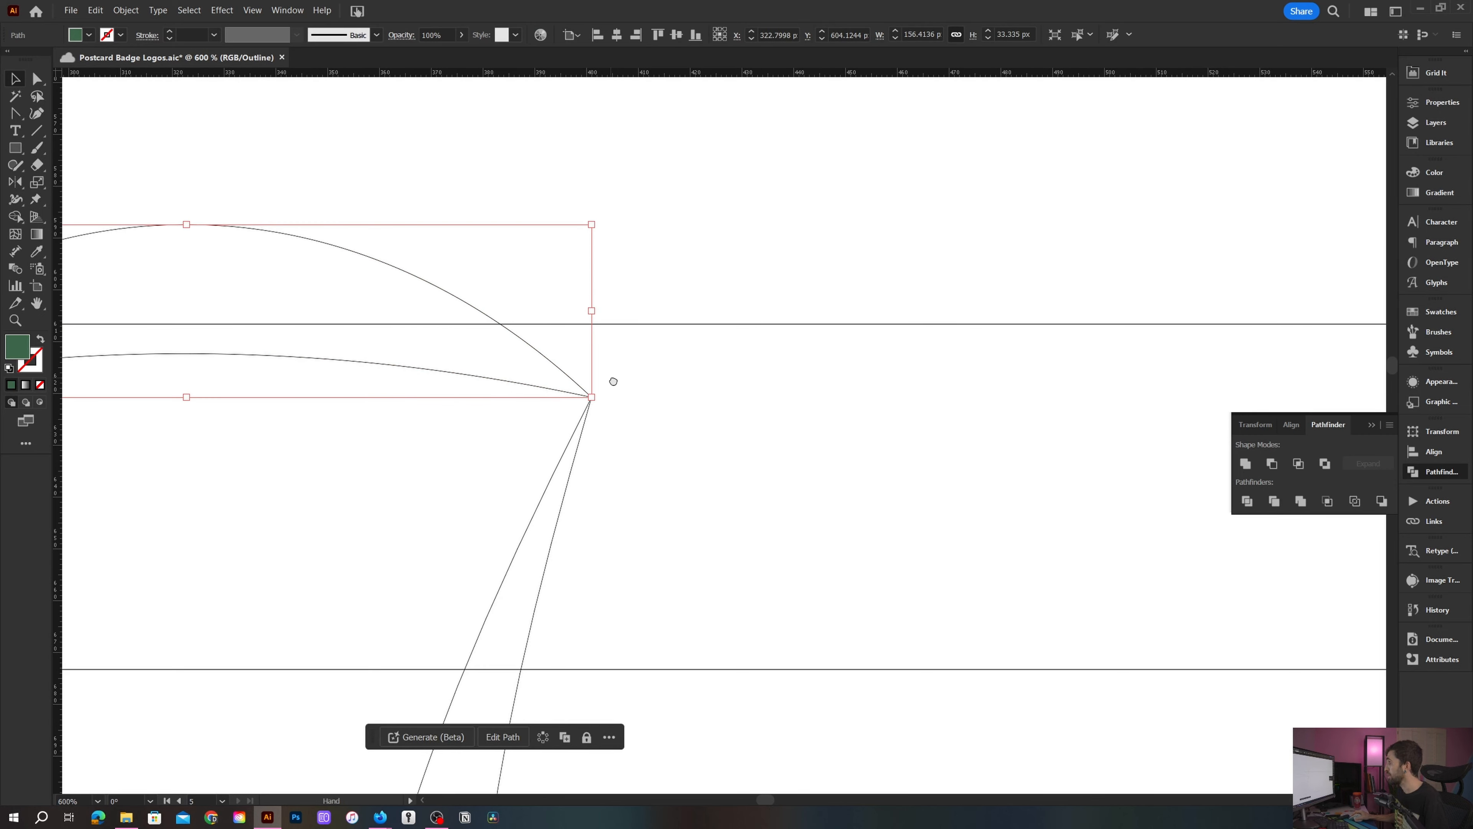
scroll(689, 419, down, 2)
- Rotate copies of the leaf around the trunk's top point to create three fronds
key(r)
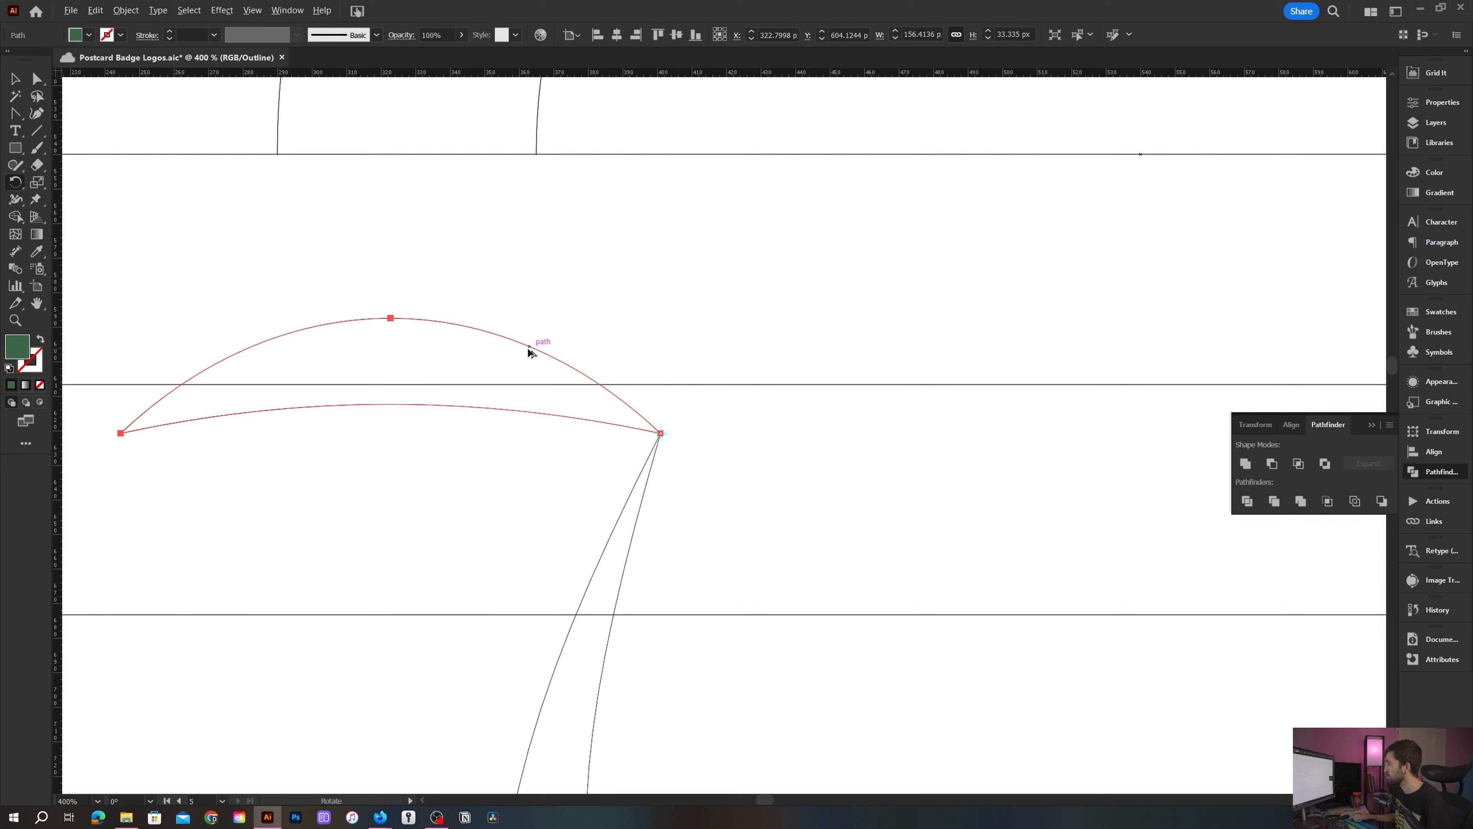
drag(530, 351, 604, 316)
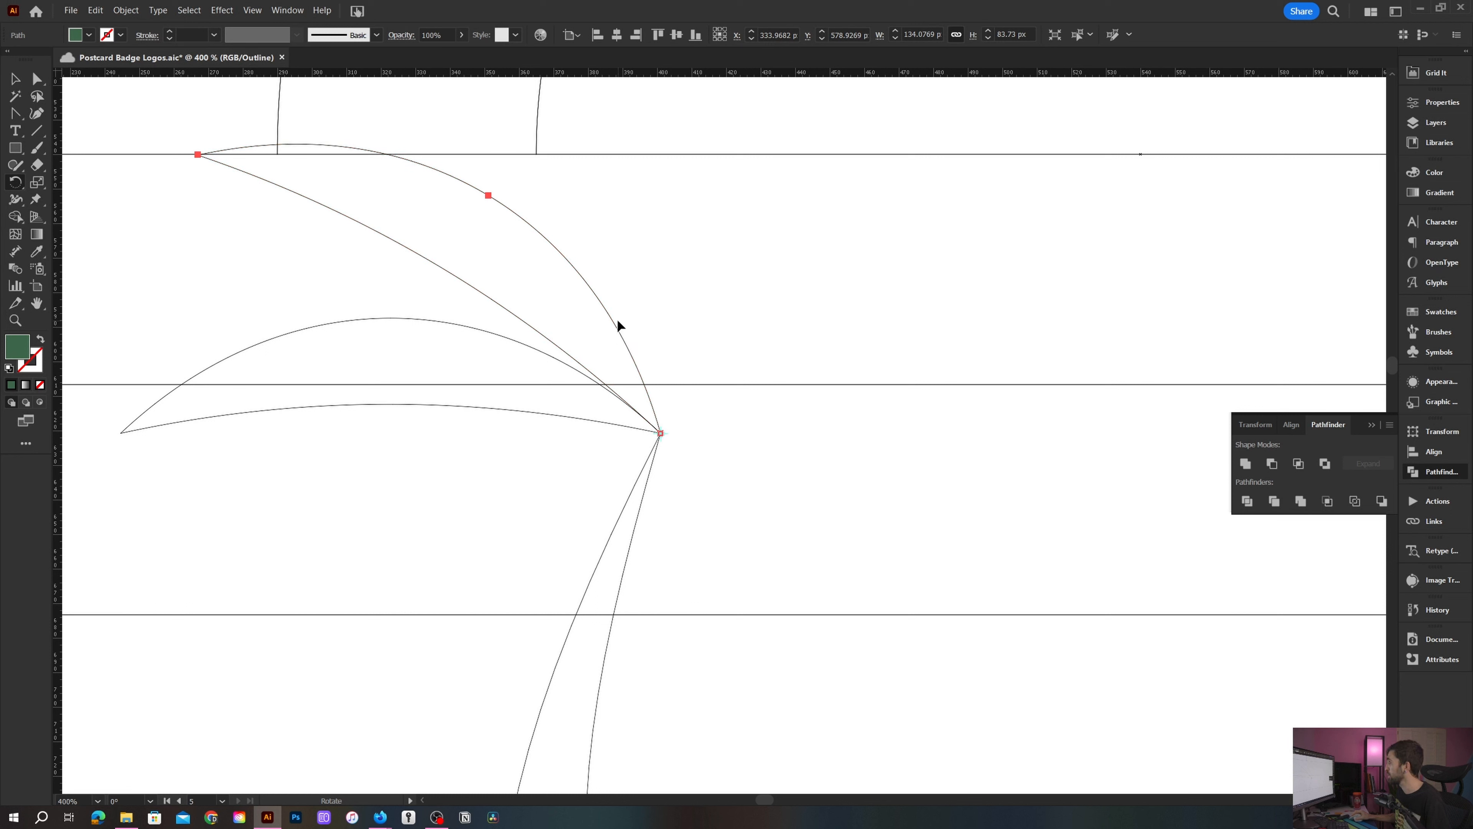
drag(612, 325, 677, 333)
scroll(696, 319, down, 2)
key(ctrl+y)
drag(747, 303, 679, 331)
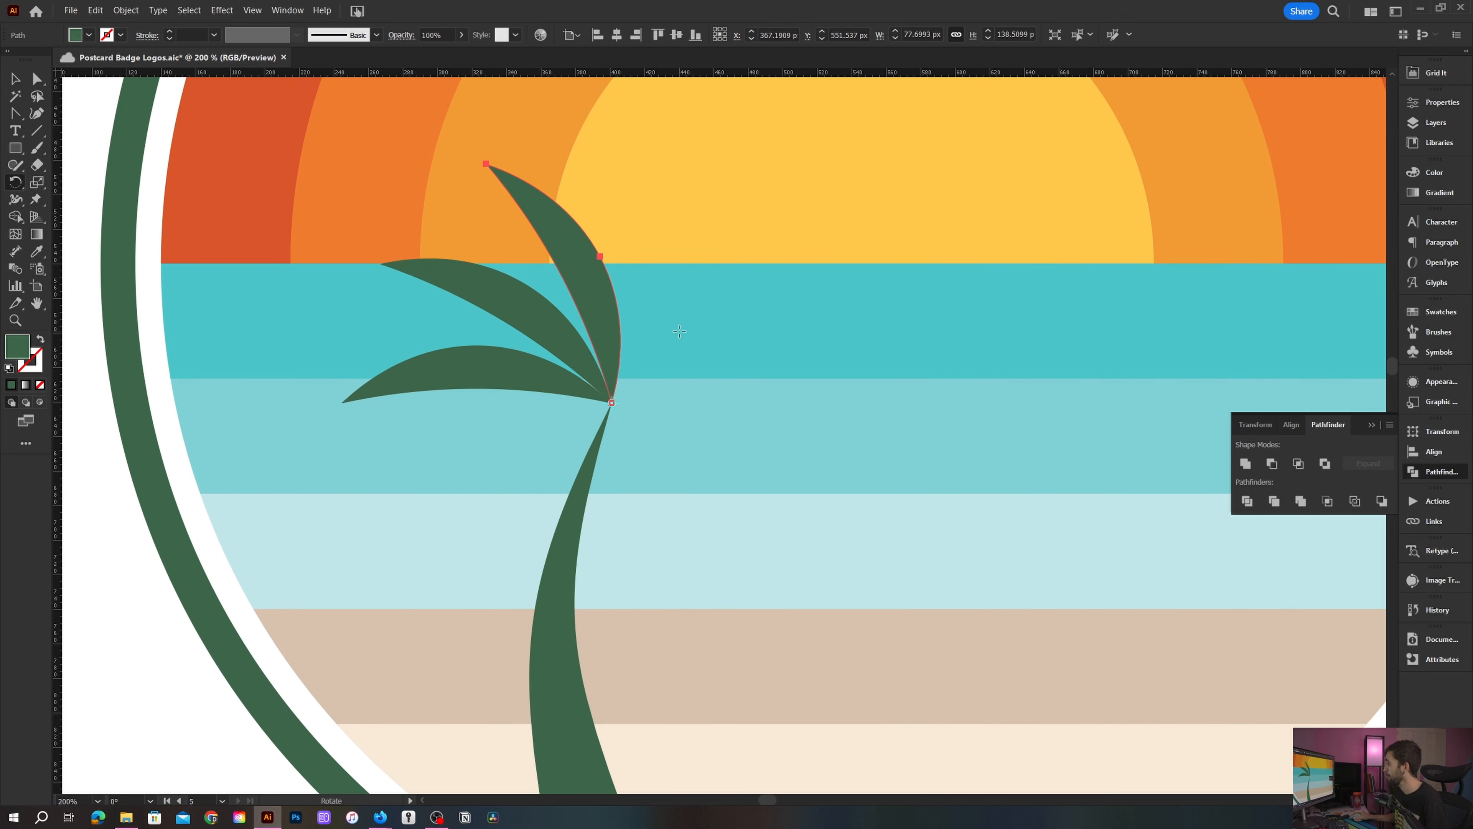
- Select the three fronds and group them
key(v)
shift+click(514, 319)
shift+click(486, 364)
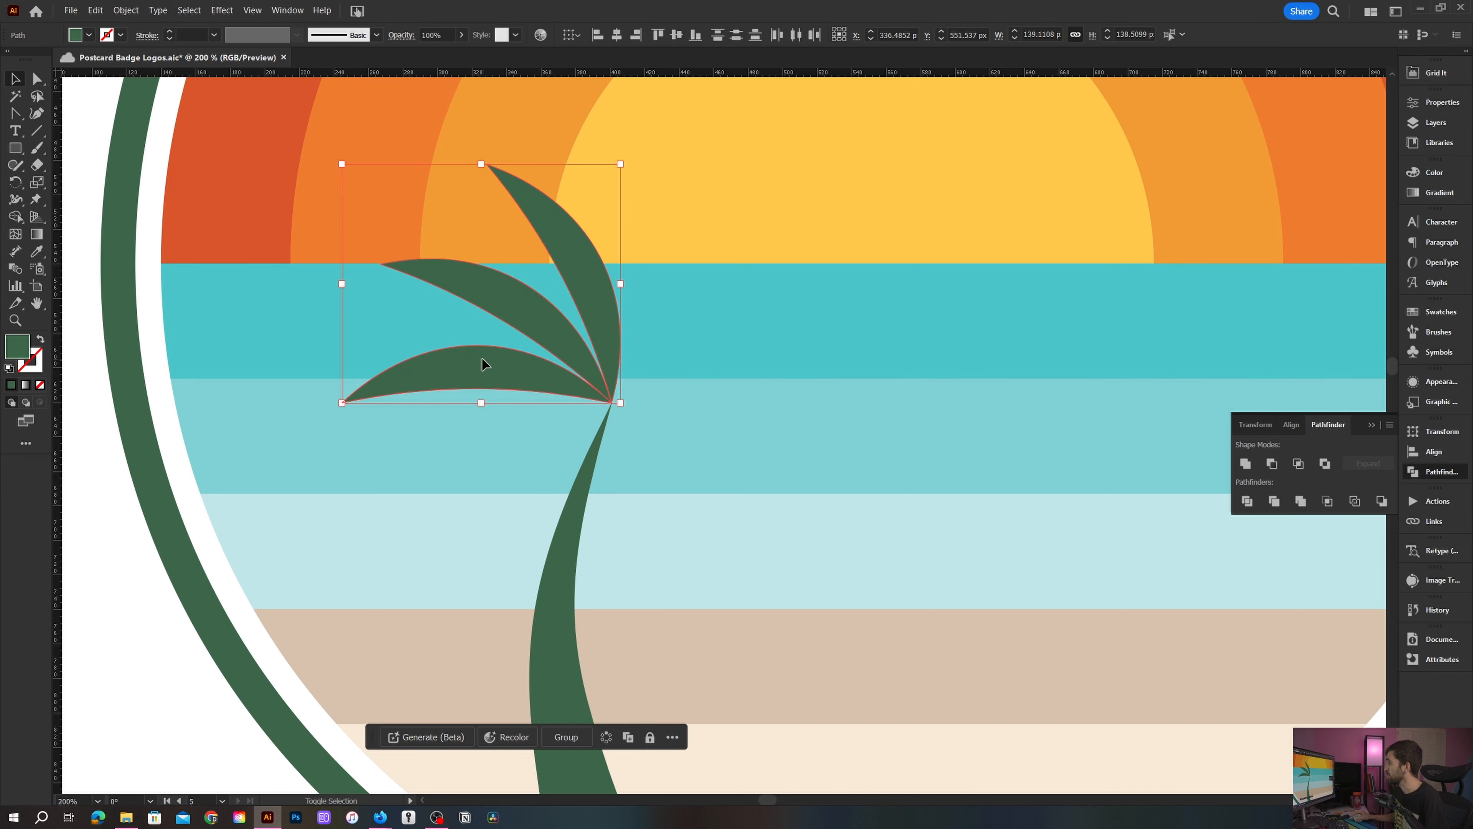
key(ctrl+g)
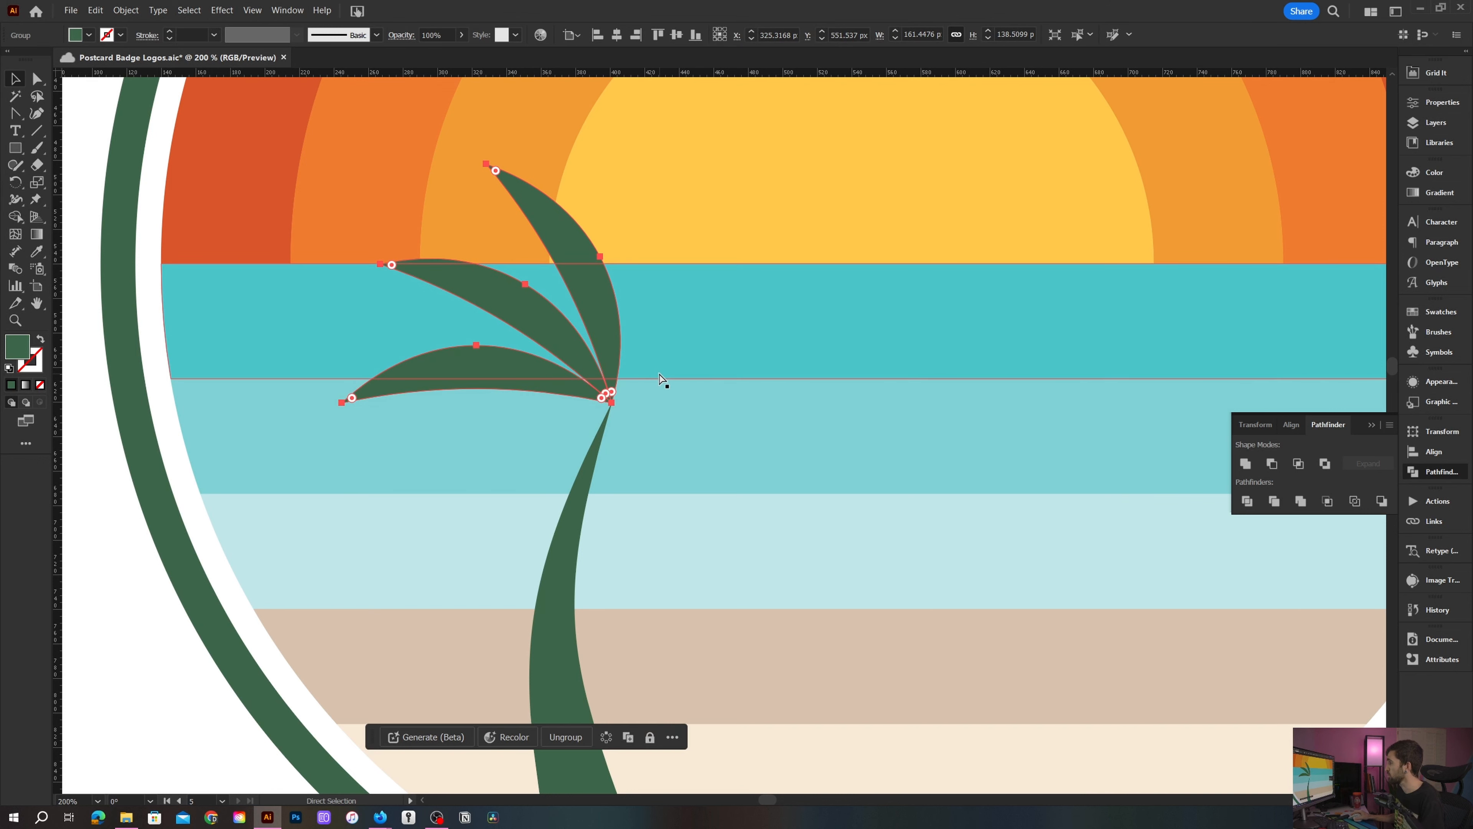
scroll(655, 368, down, 1)
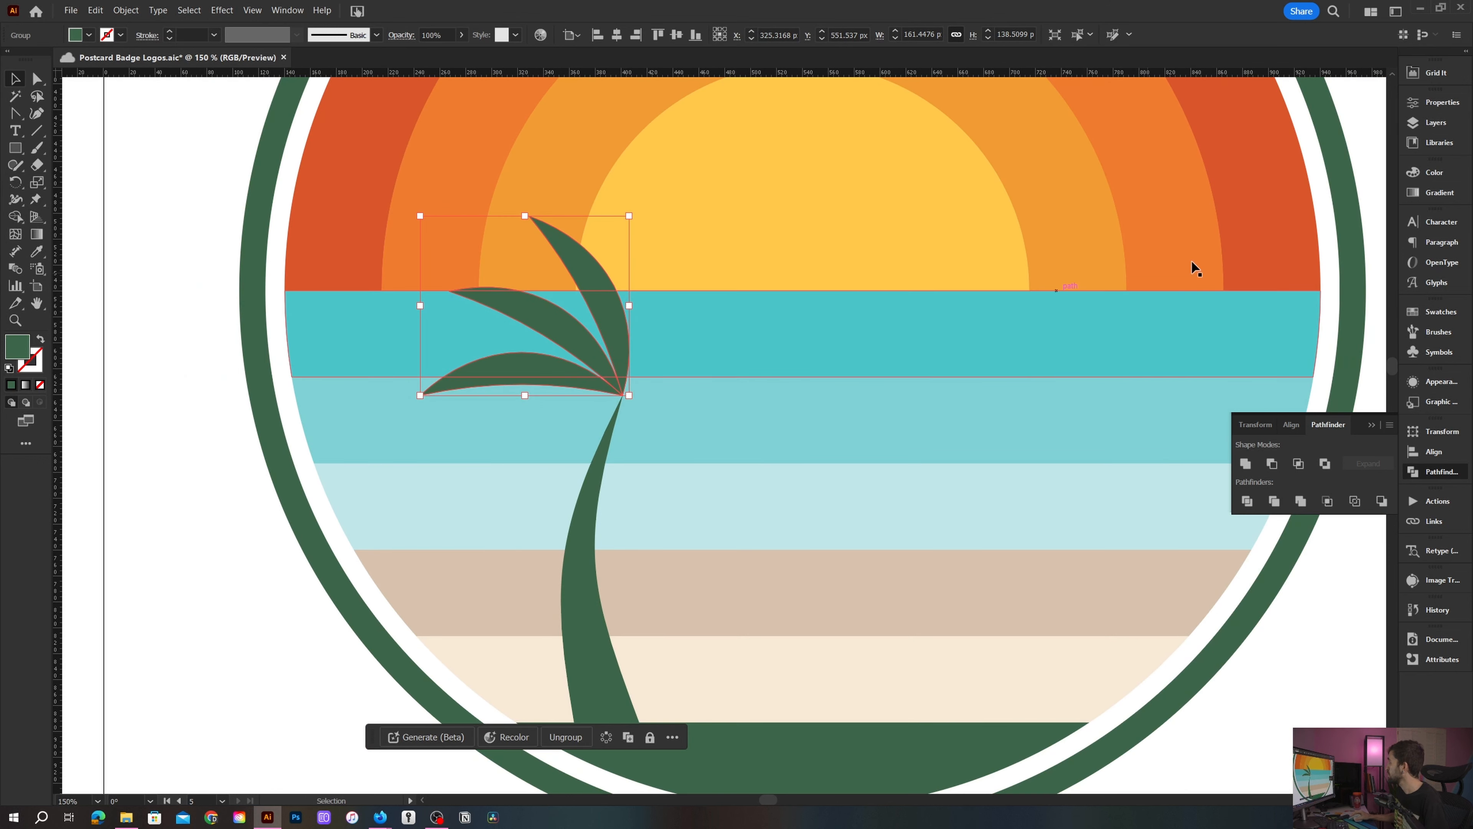
- Flip a duplicate of the frond group horizontally and move it to the right of the trunk's top
key(a)
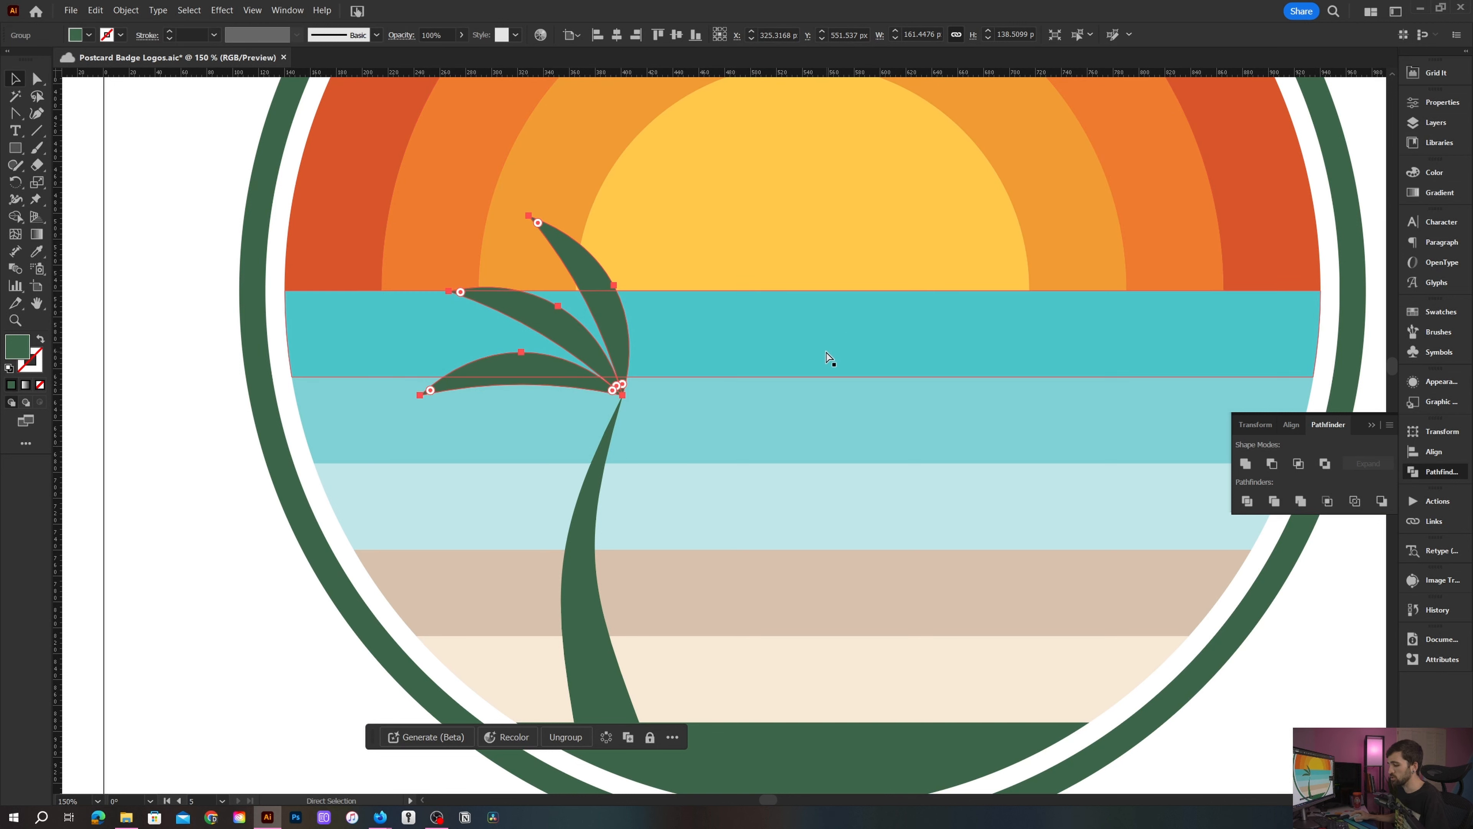
key(v)
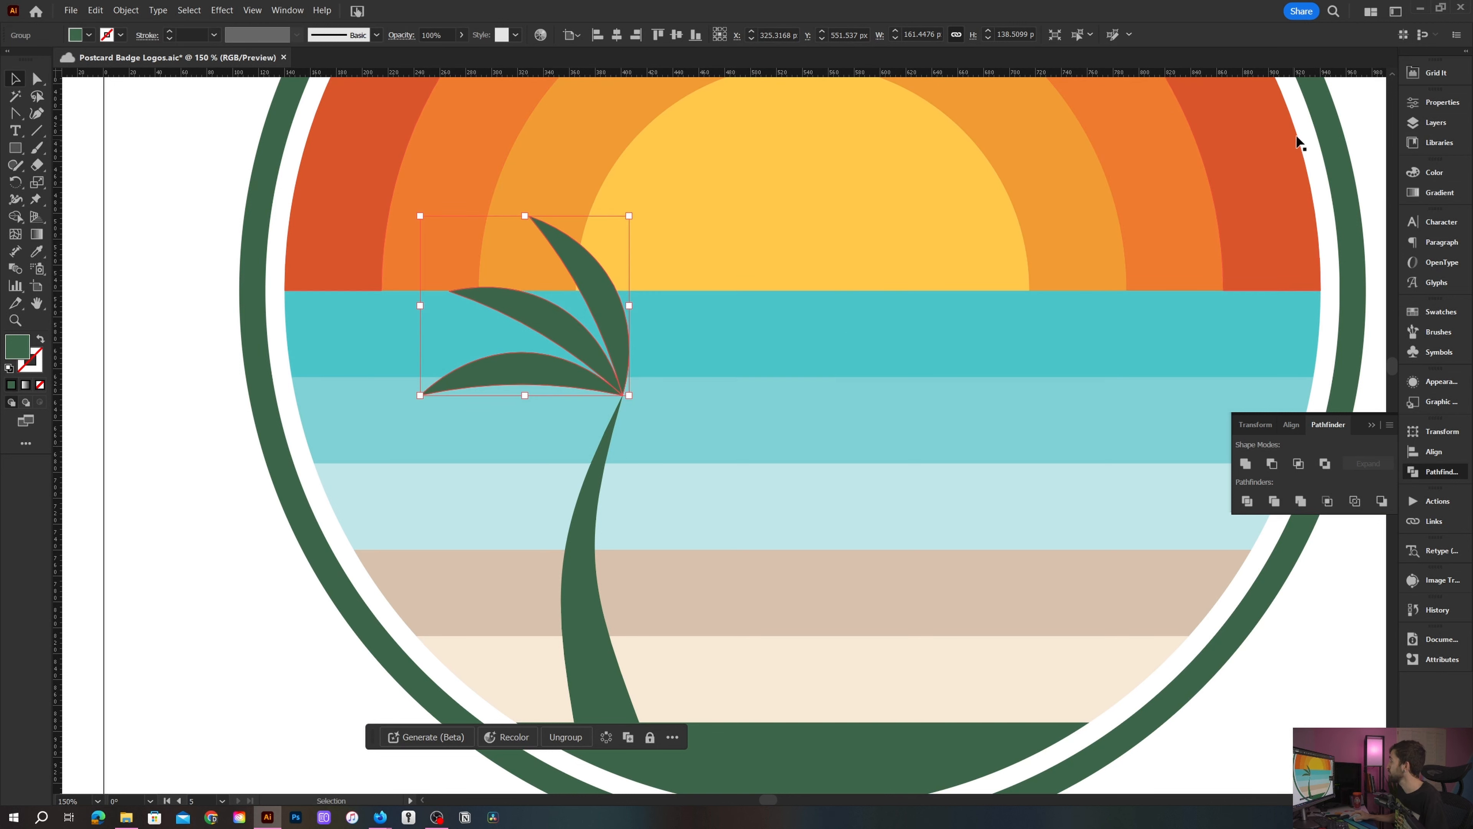
click(1438, 102)
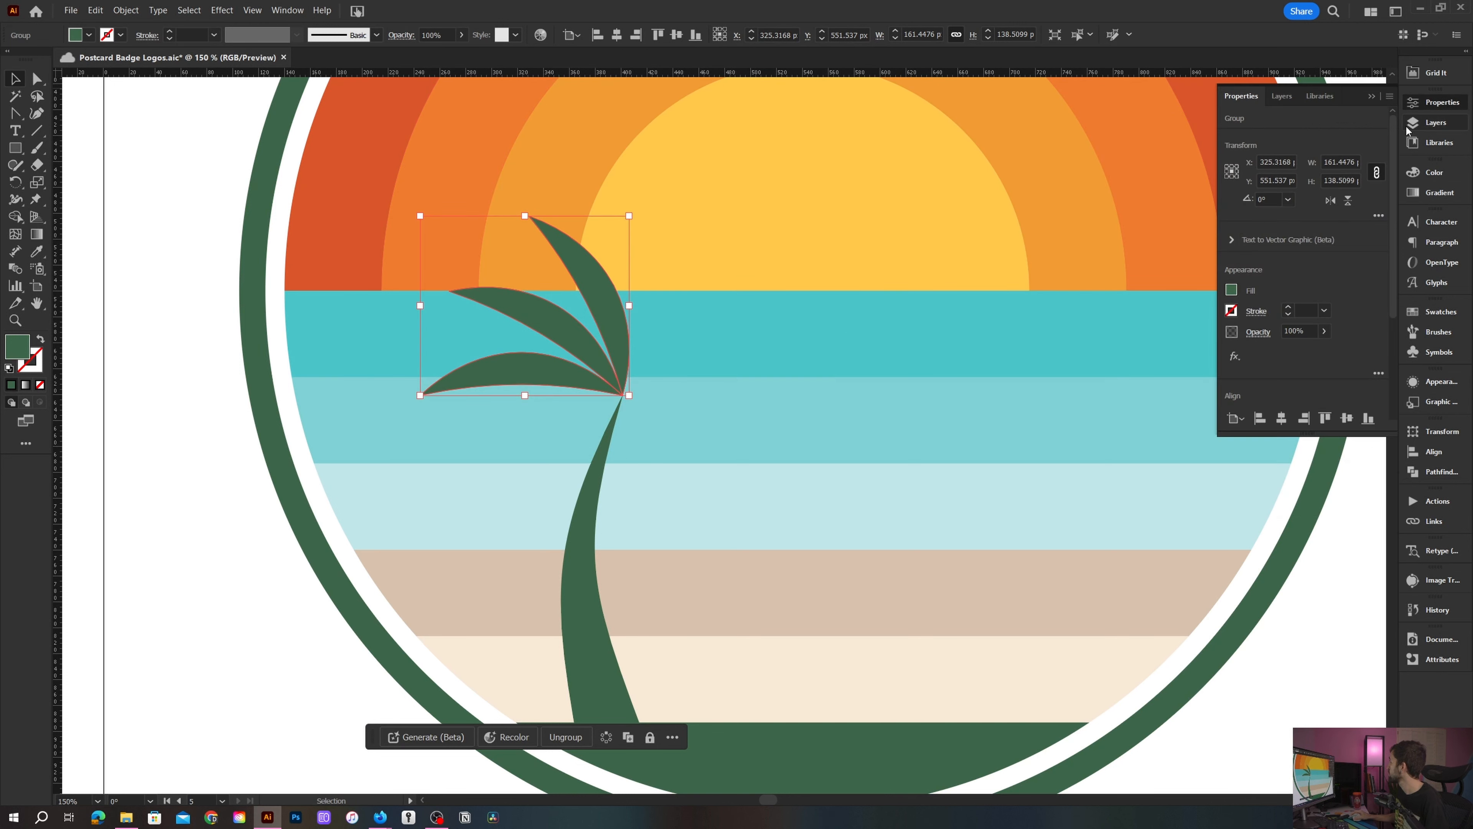
click(1331, 201)
scroll(455, 403, up, 1)
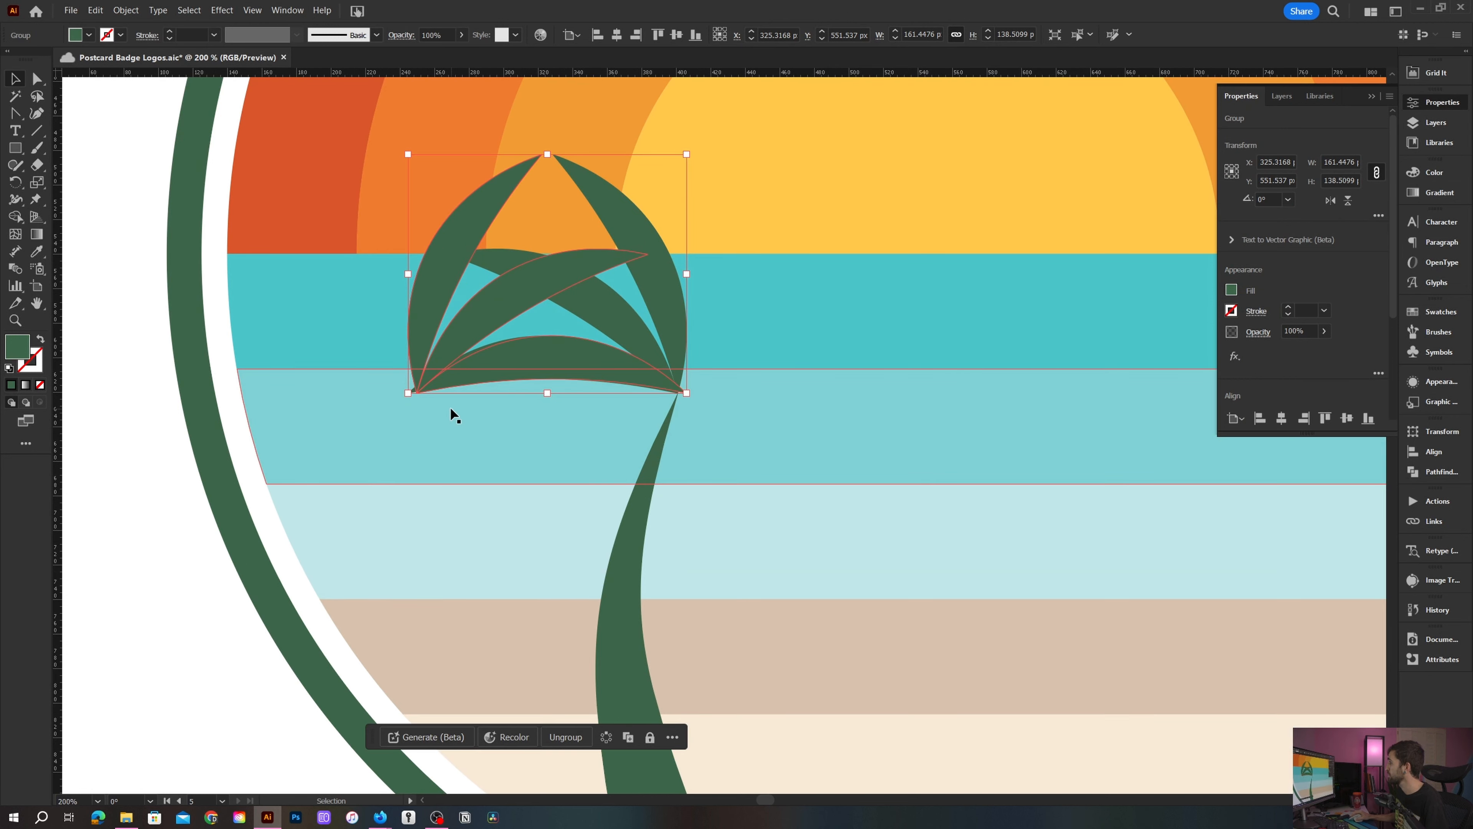
drag(455, 351, 730, 333)
- In outline view, snap the mirrored fronds' point exactly onto the trunk's top point
scroll(704, 375, up, 2)
key(ctrl+y)
click(712, 448)
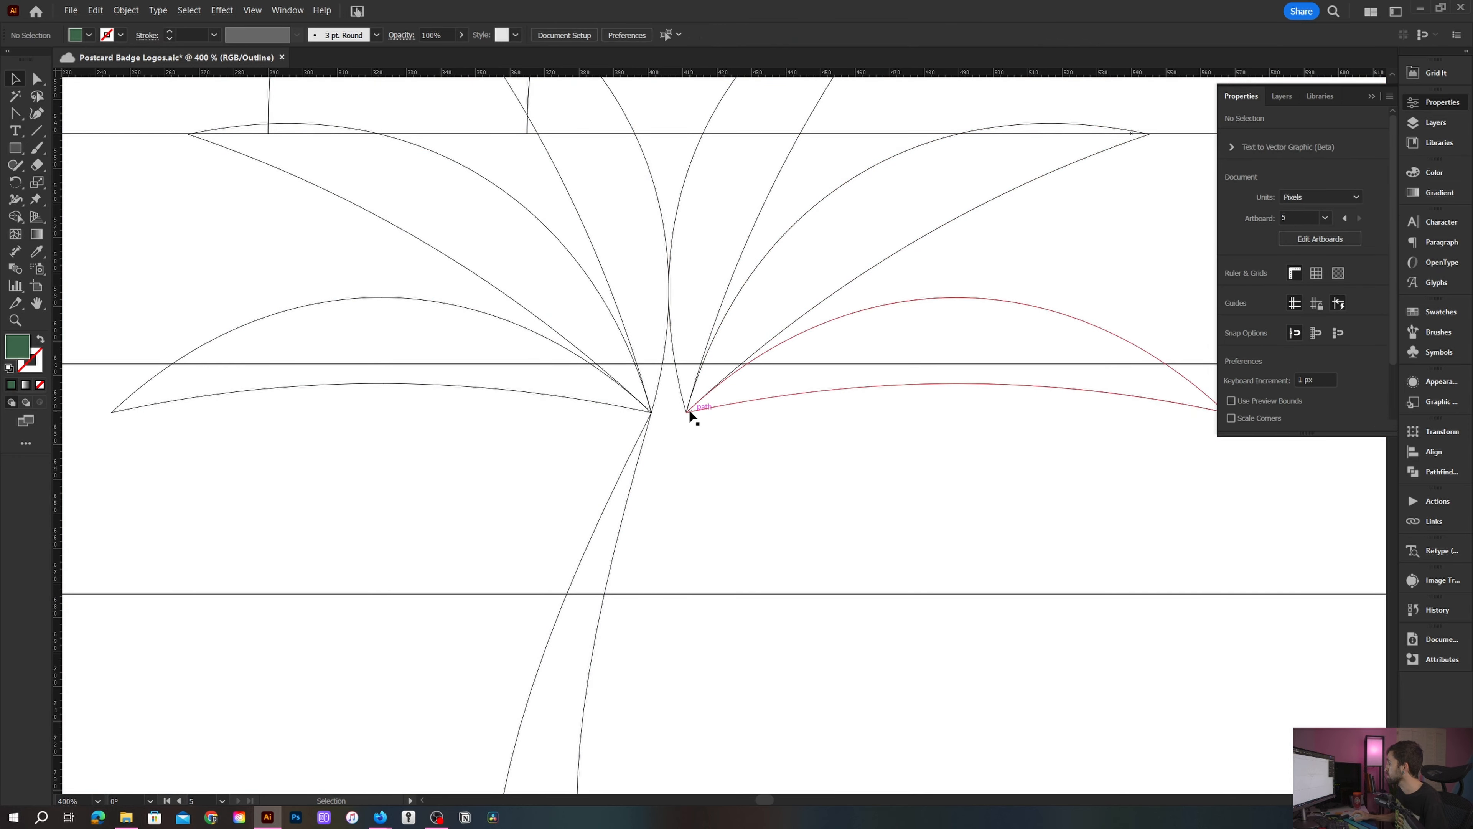
drag(686, 412, 653, 413)
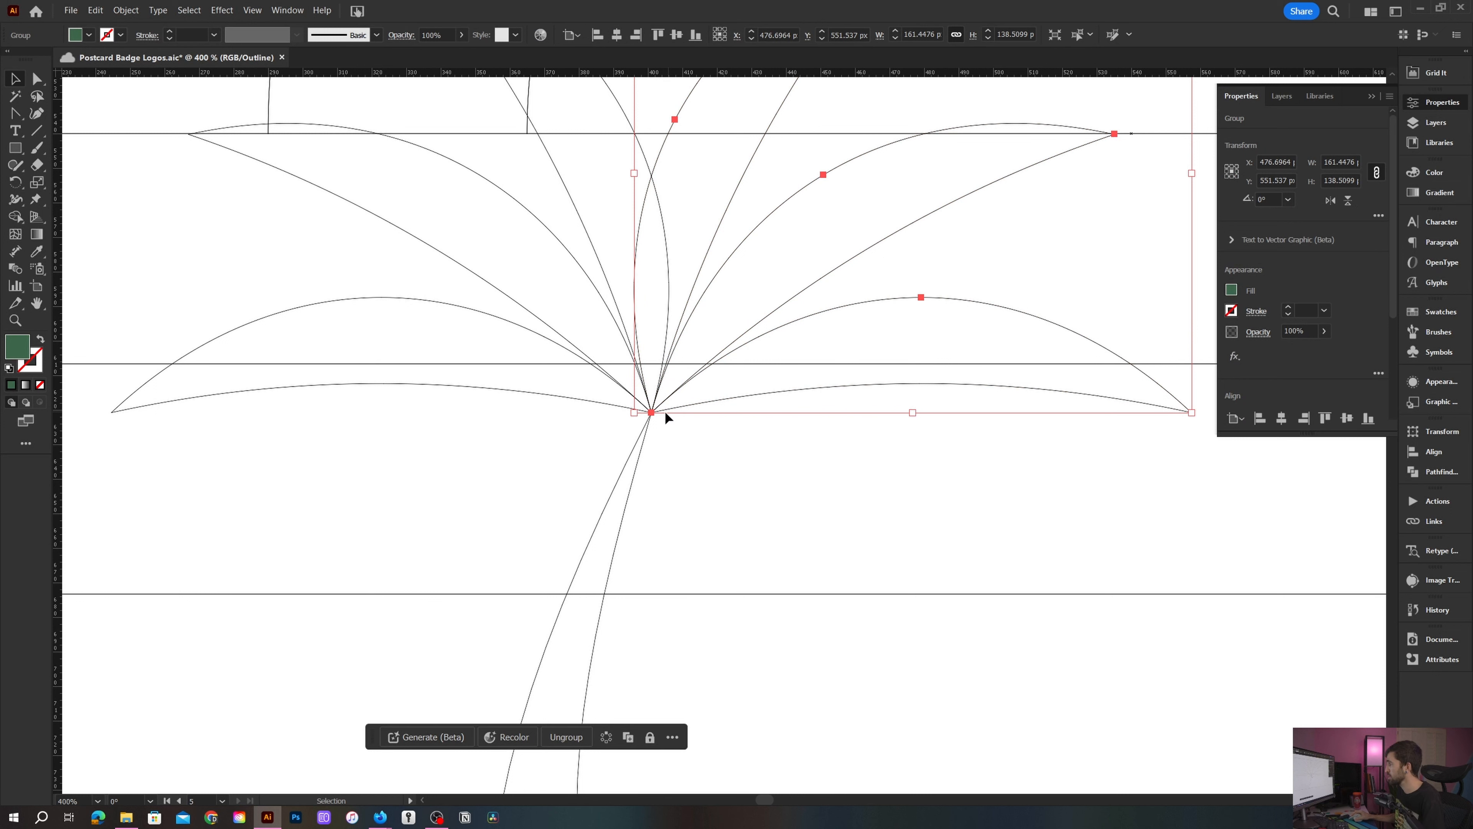
- Rotate the right-hand fronds downward around the trunk's top point, then return to preview
key(r)
click(652, 413)
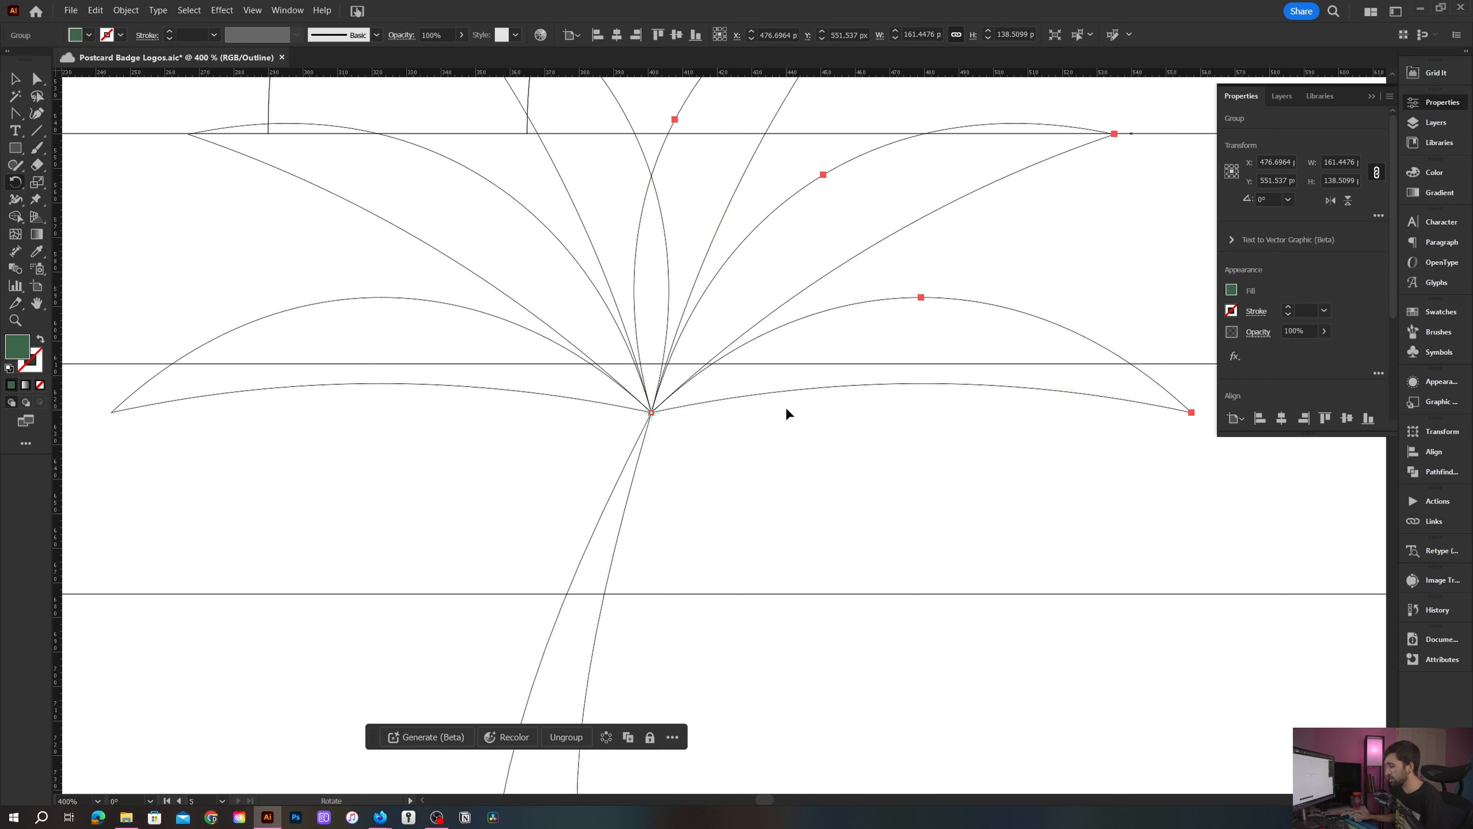
scroll(784, 406, down, 1)
drag(914, 329, 822, 536)
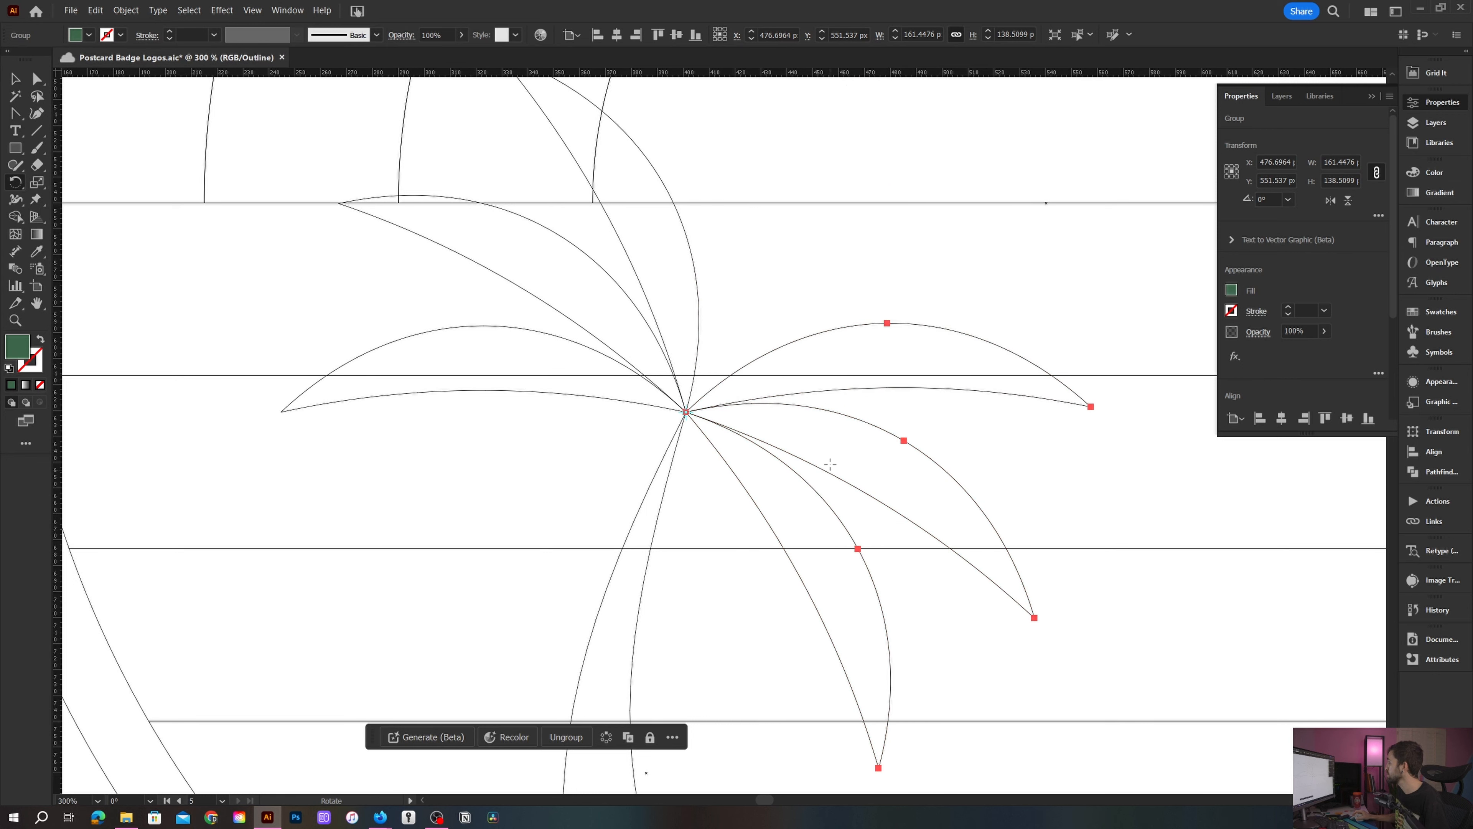
scroll(818, 435, down, 2)
key(v)
click(813, 344)
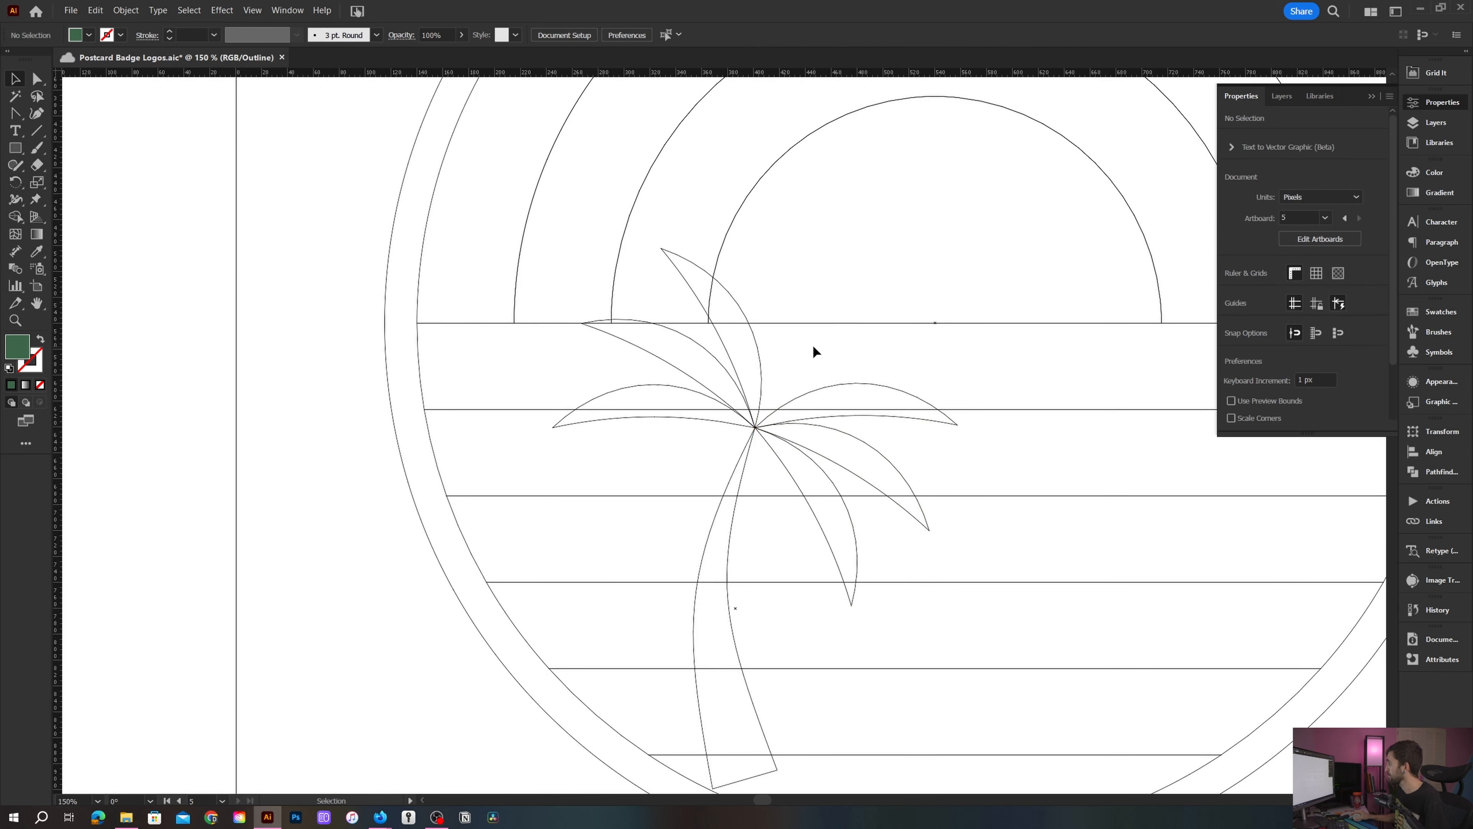
key(ctrl+y)
- Rotate the left-hand frond group downward so it droops around the trunk's top
drag(839, 345, 490, 374)
scroll(661, 341, down, 1)
scroll(661, 340, down, 1)
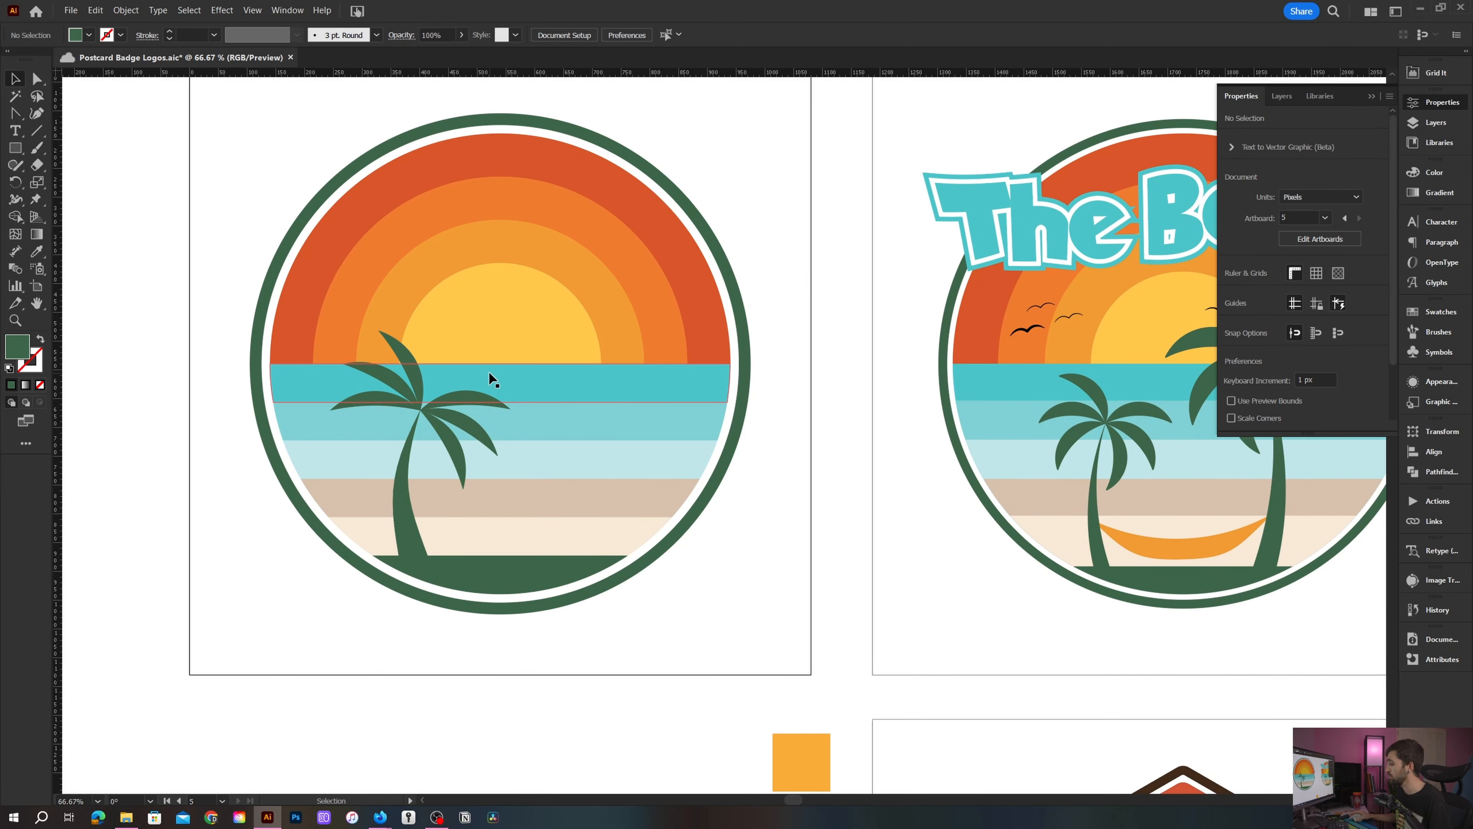
scroll(489, 382, up, 1)
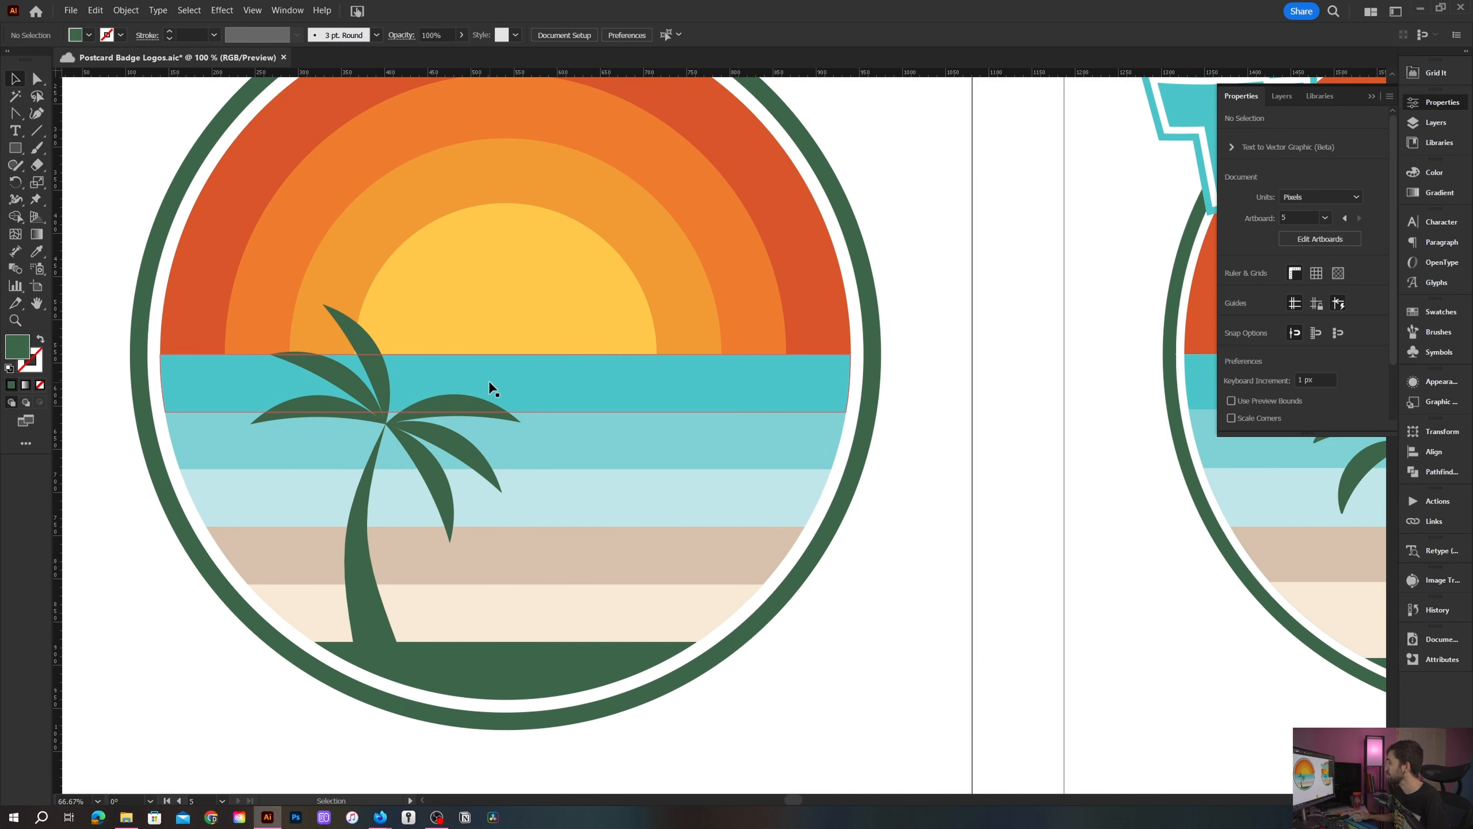
scroll(380, 383, up, 1)
click(383, 381)
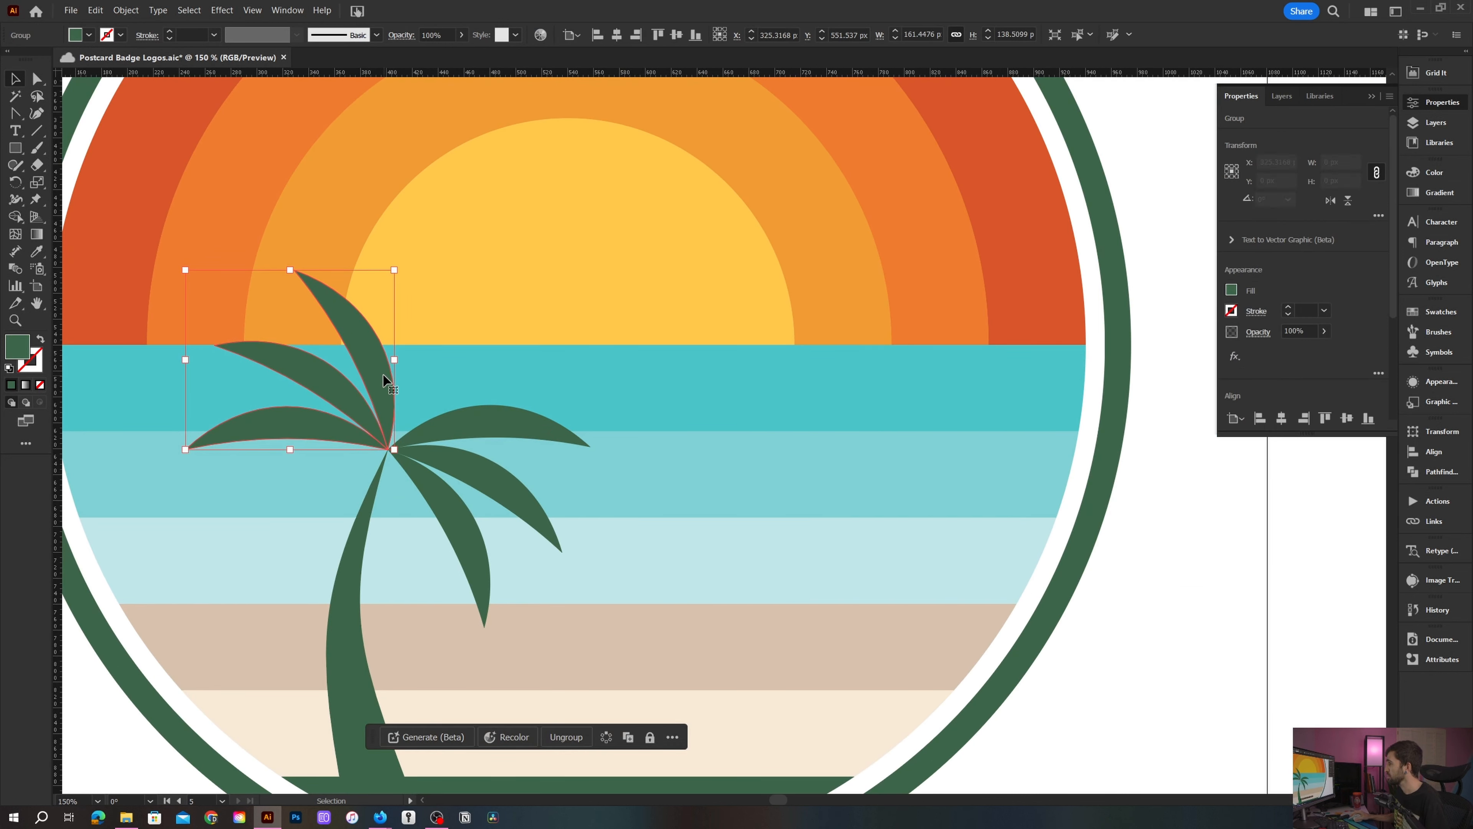
scroll(393, 418, up, 1)
key(r)
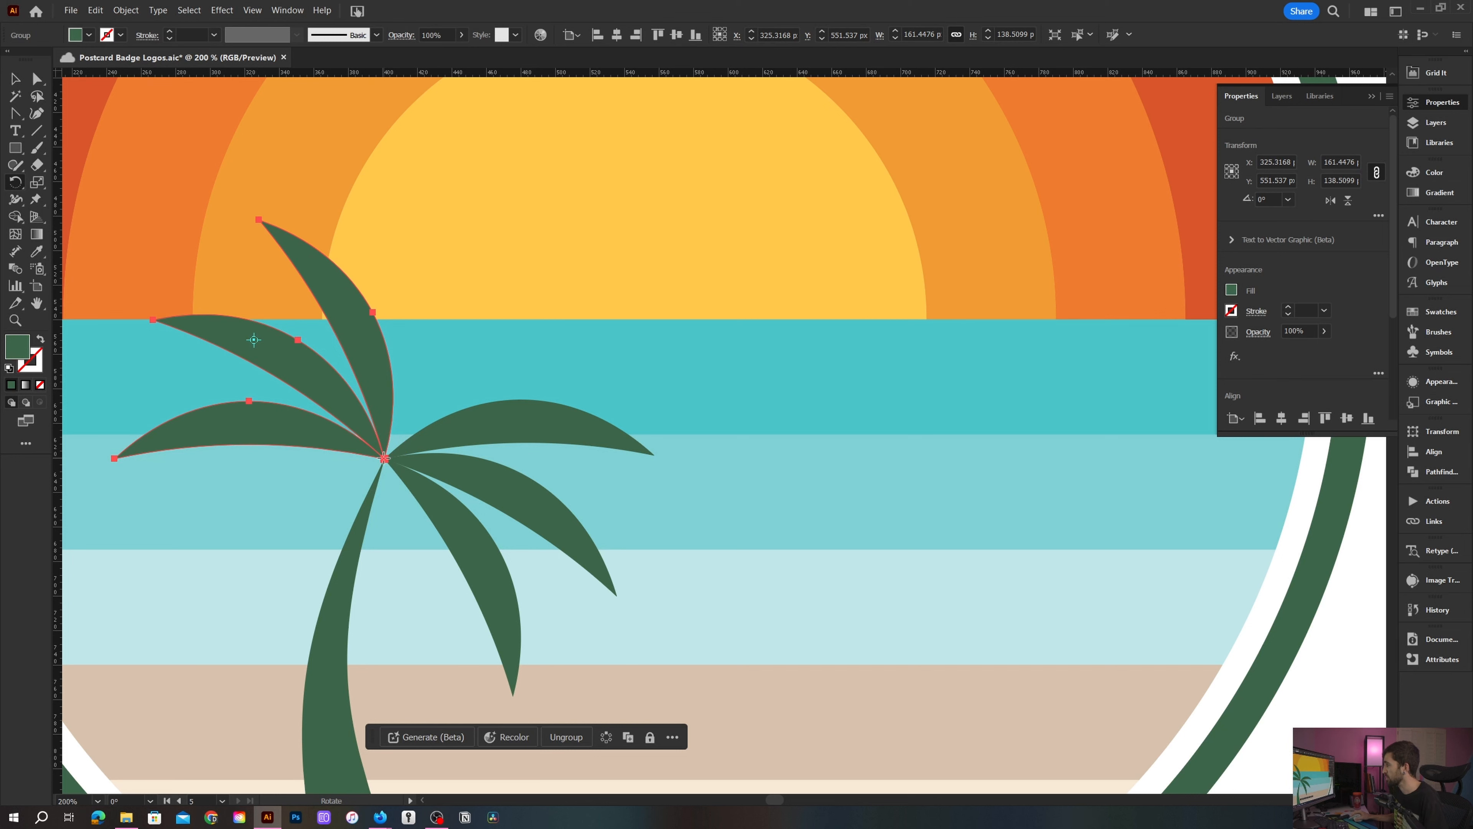
drag(279, 242, 214, 343)
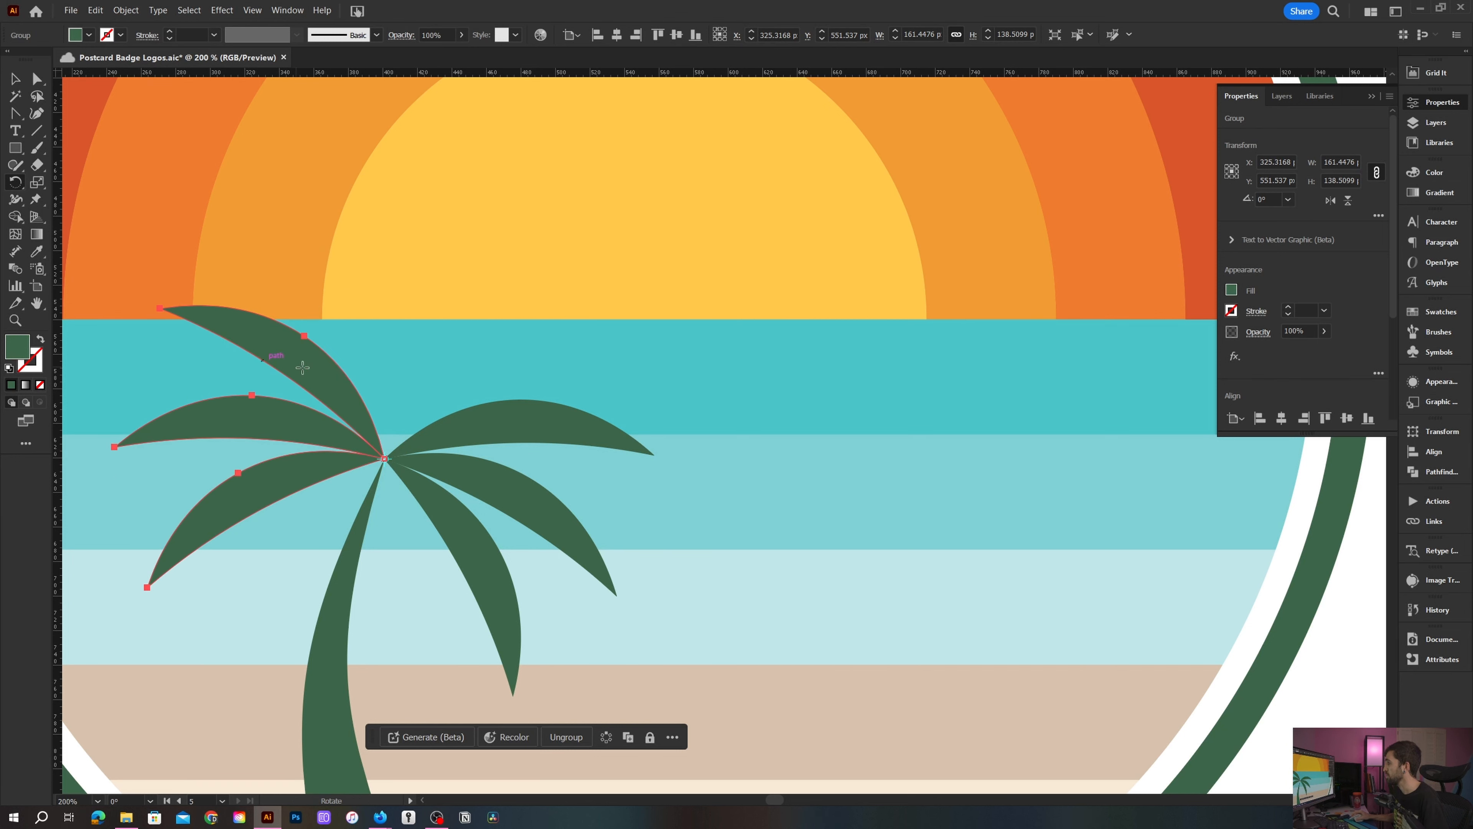
scroll(350, 360, down, 2)
key(v)
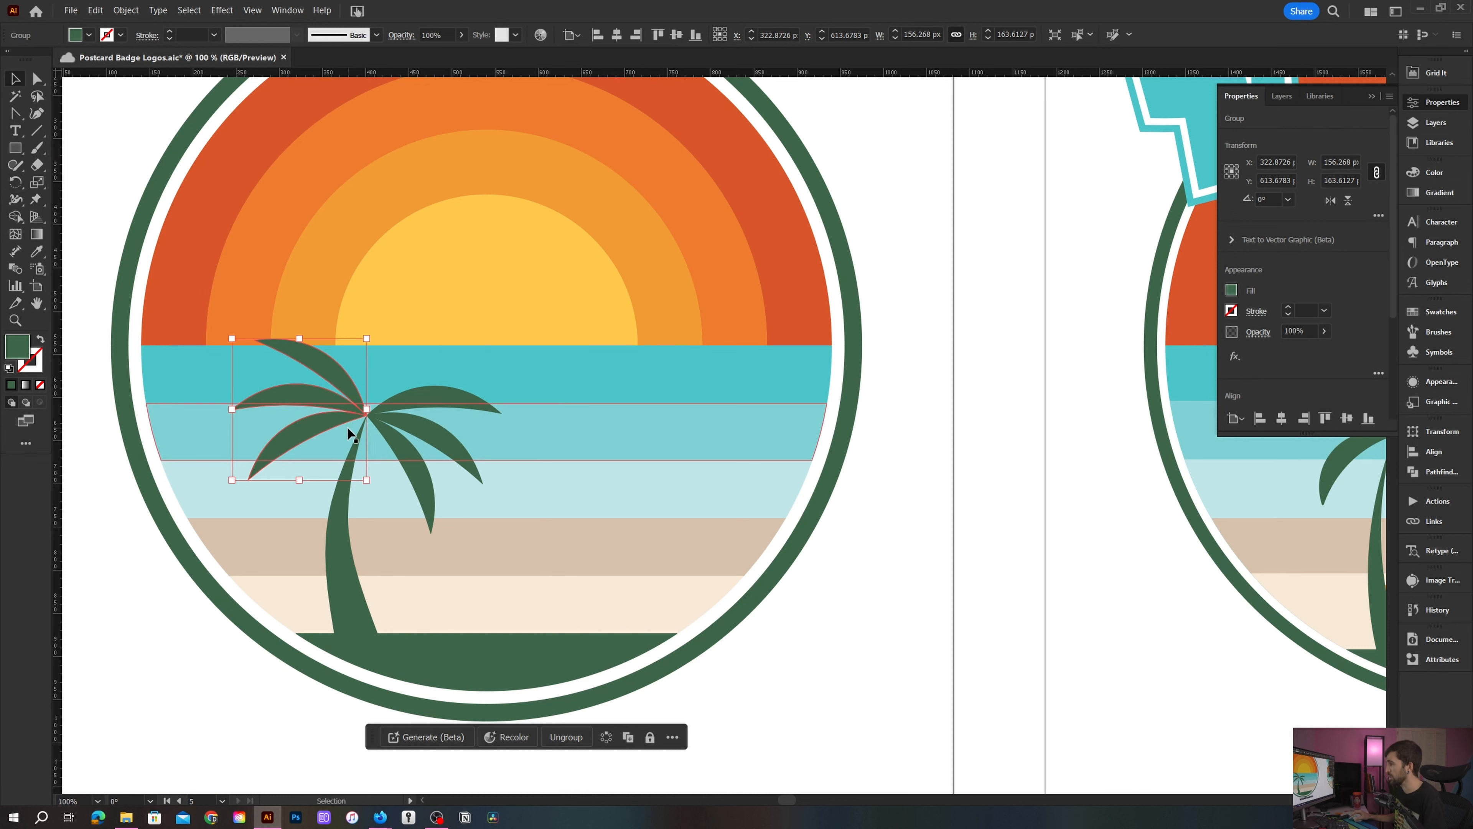
- Select both frond groups and the trunk and group them into one palm tree
shift+click(437, 405)
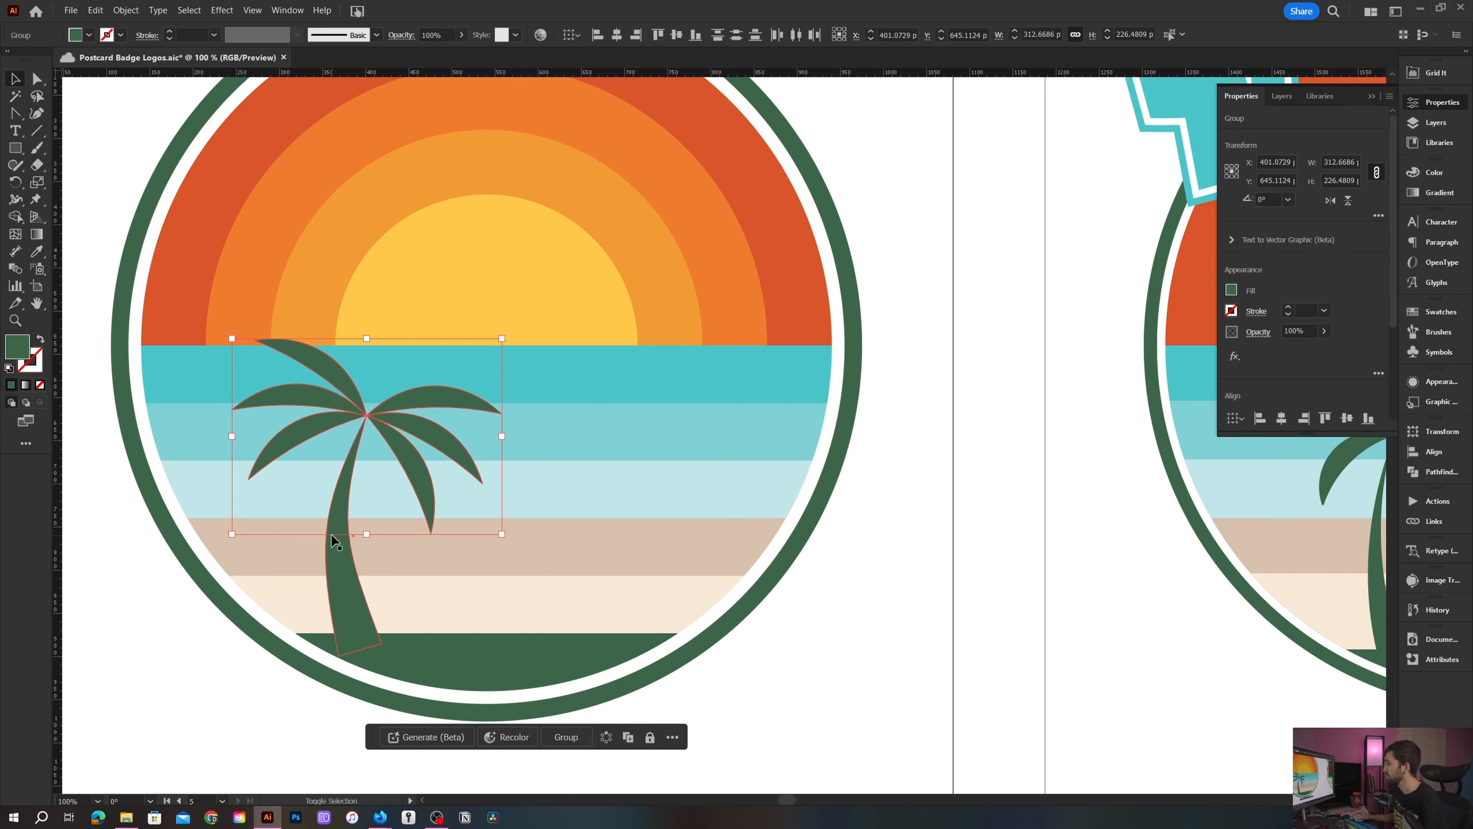
shift+click(335, 555)
scroll(332, 548, down, 1)
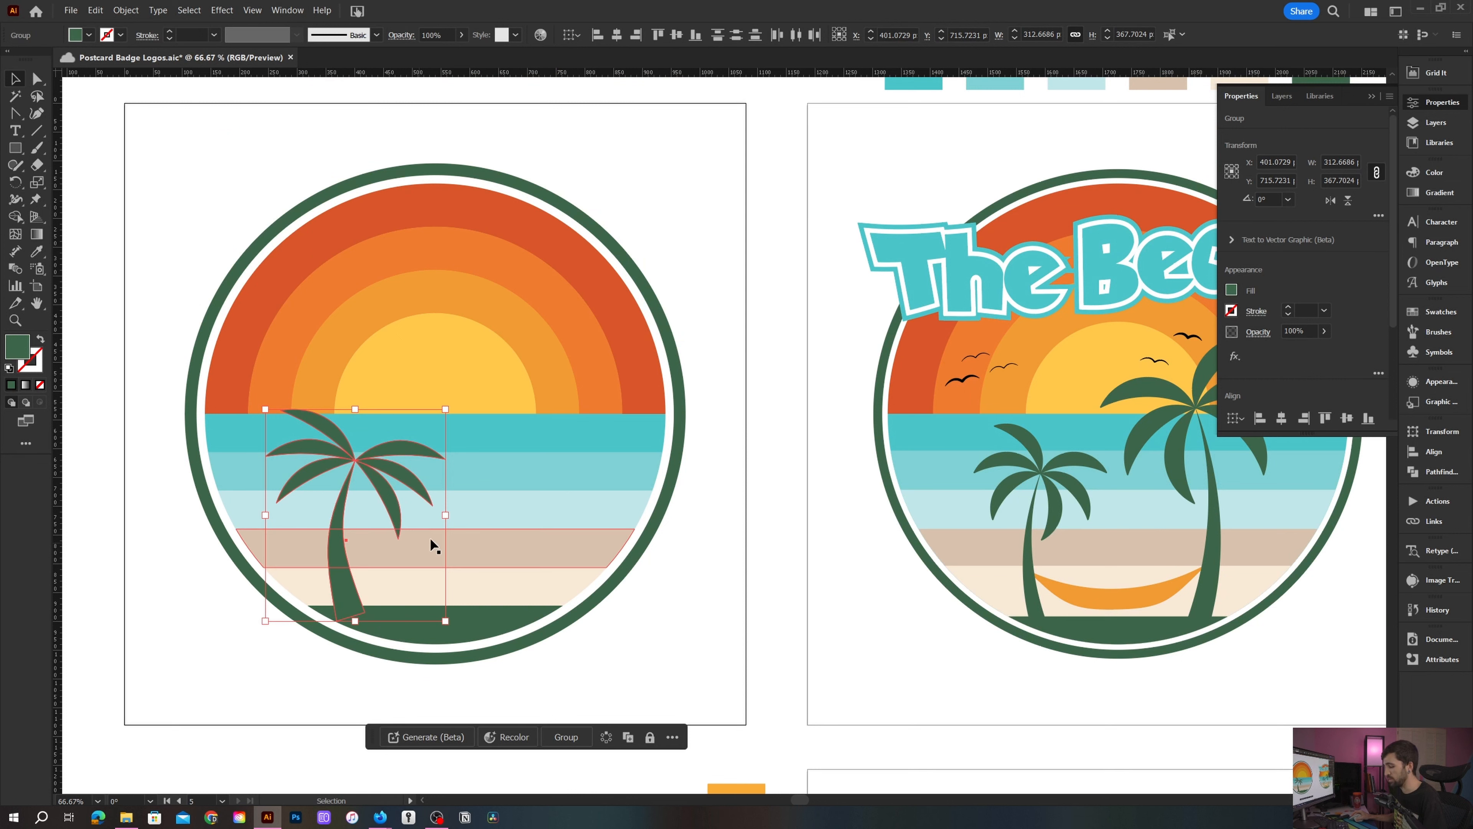
click(563, 737)
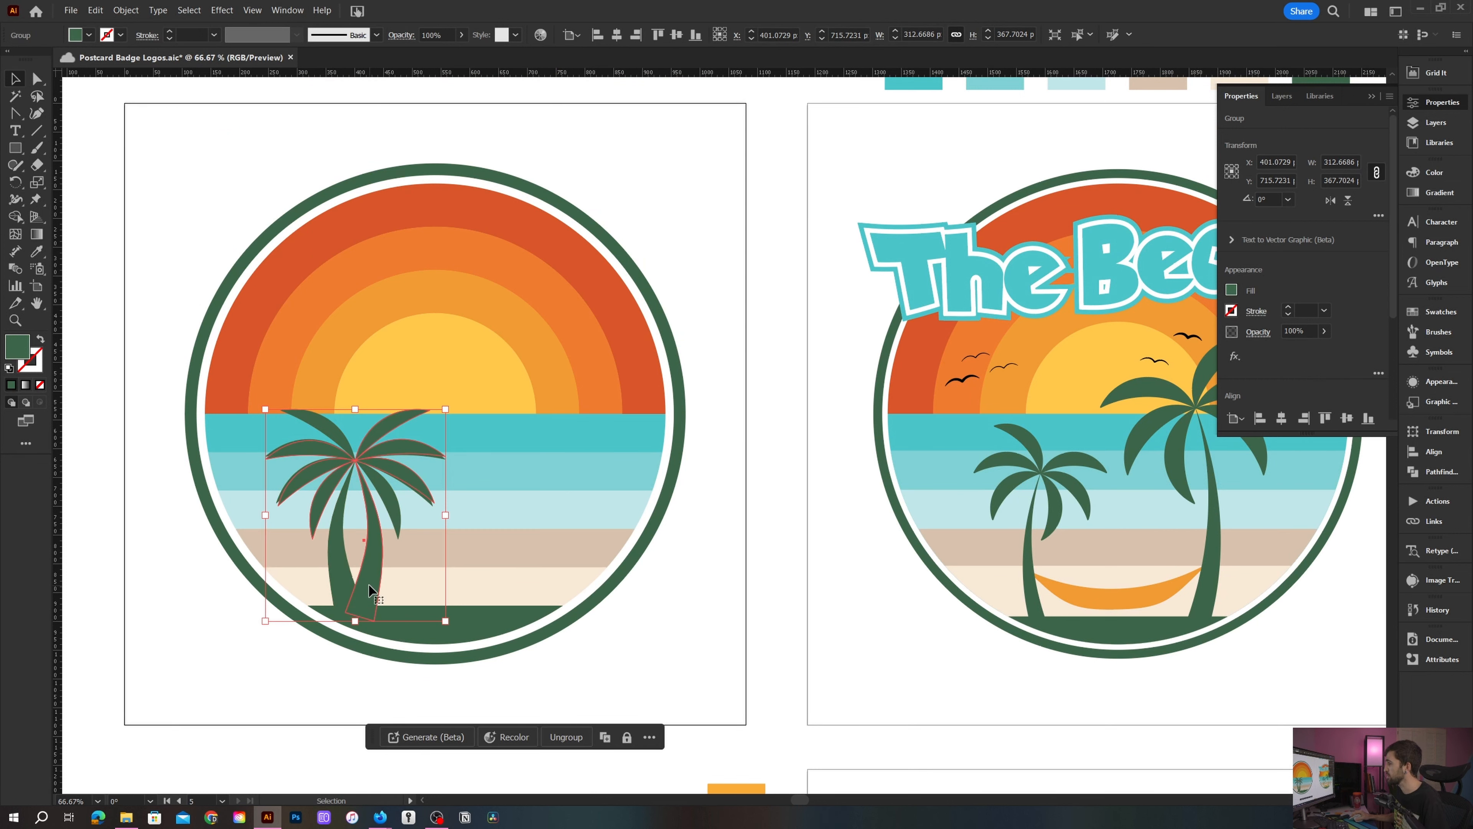
- Duplicate the palm tree to the right and enlarge the copy so it is taller
scroll(369, 584, up, 1)
drag(373, 577, 615, 584)
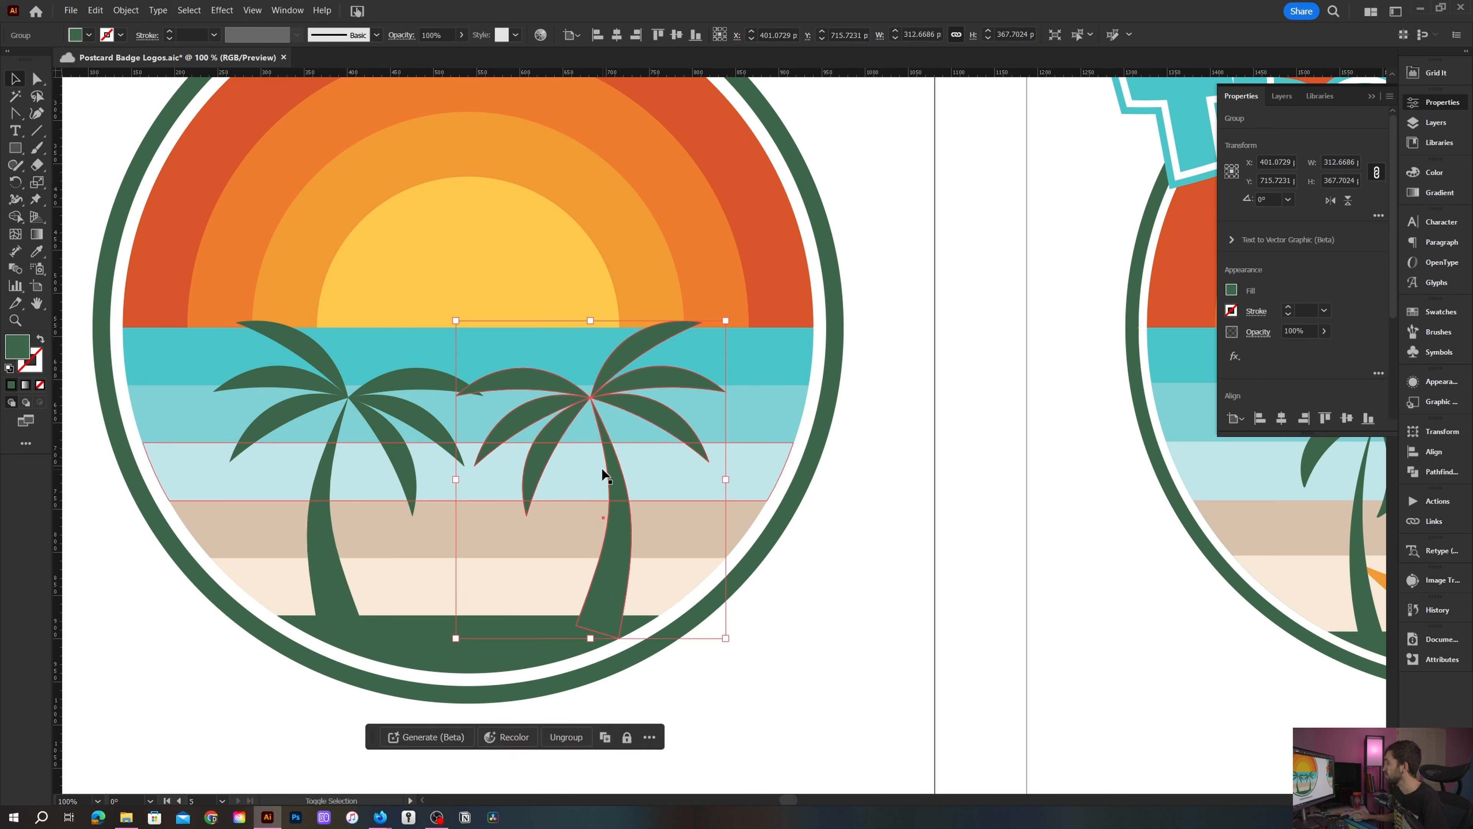
drag(595, 291, 598, 232)
drag(626, 496, 605, 497)
- Scale the left palm tree down from its top so it is shorter
click(322, 507)
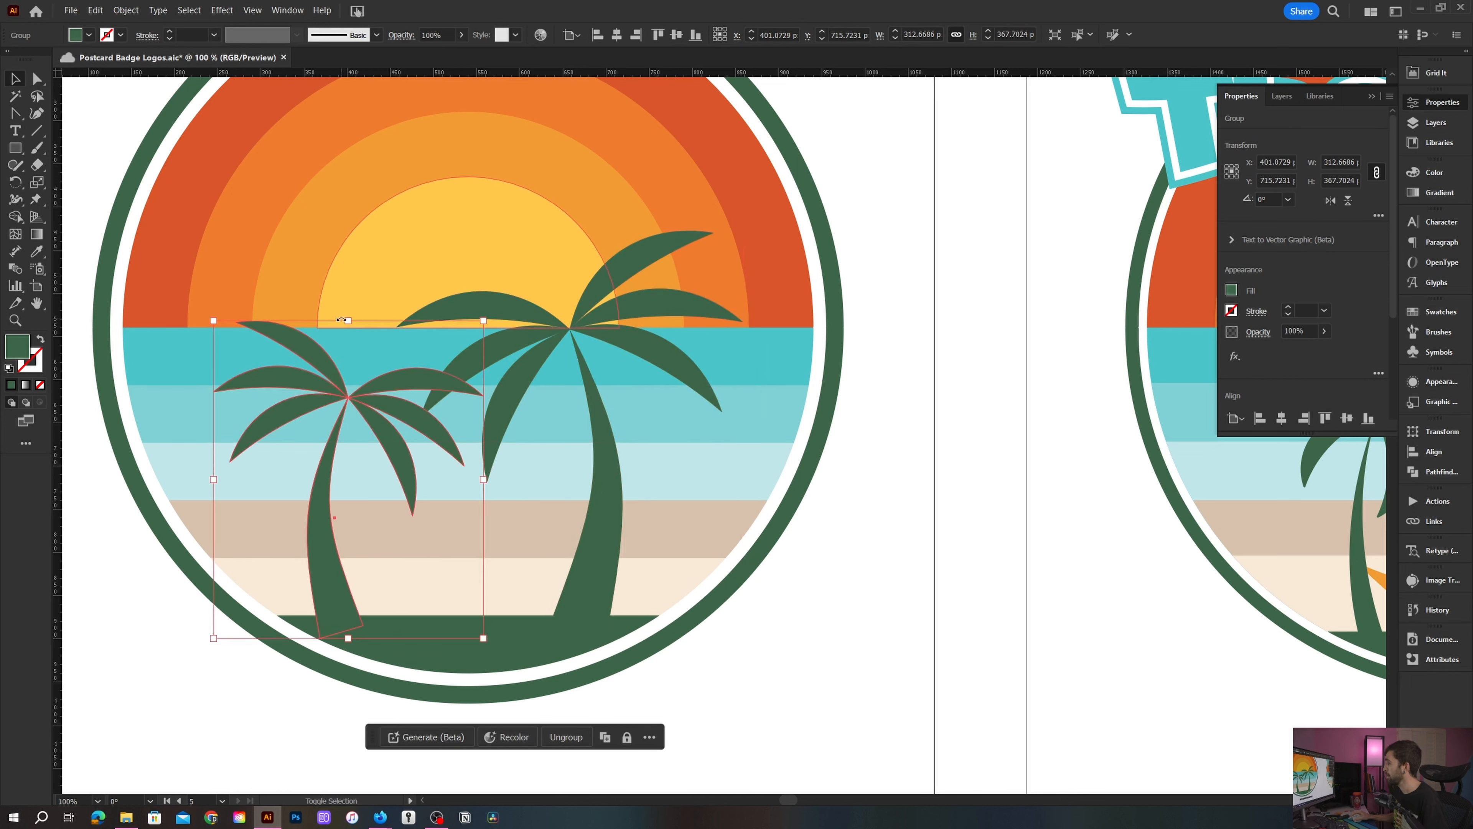
drag(348, 320, 349, 394)
scroll(657, 404, down, 2)
click(778, 359)
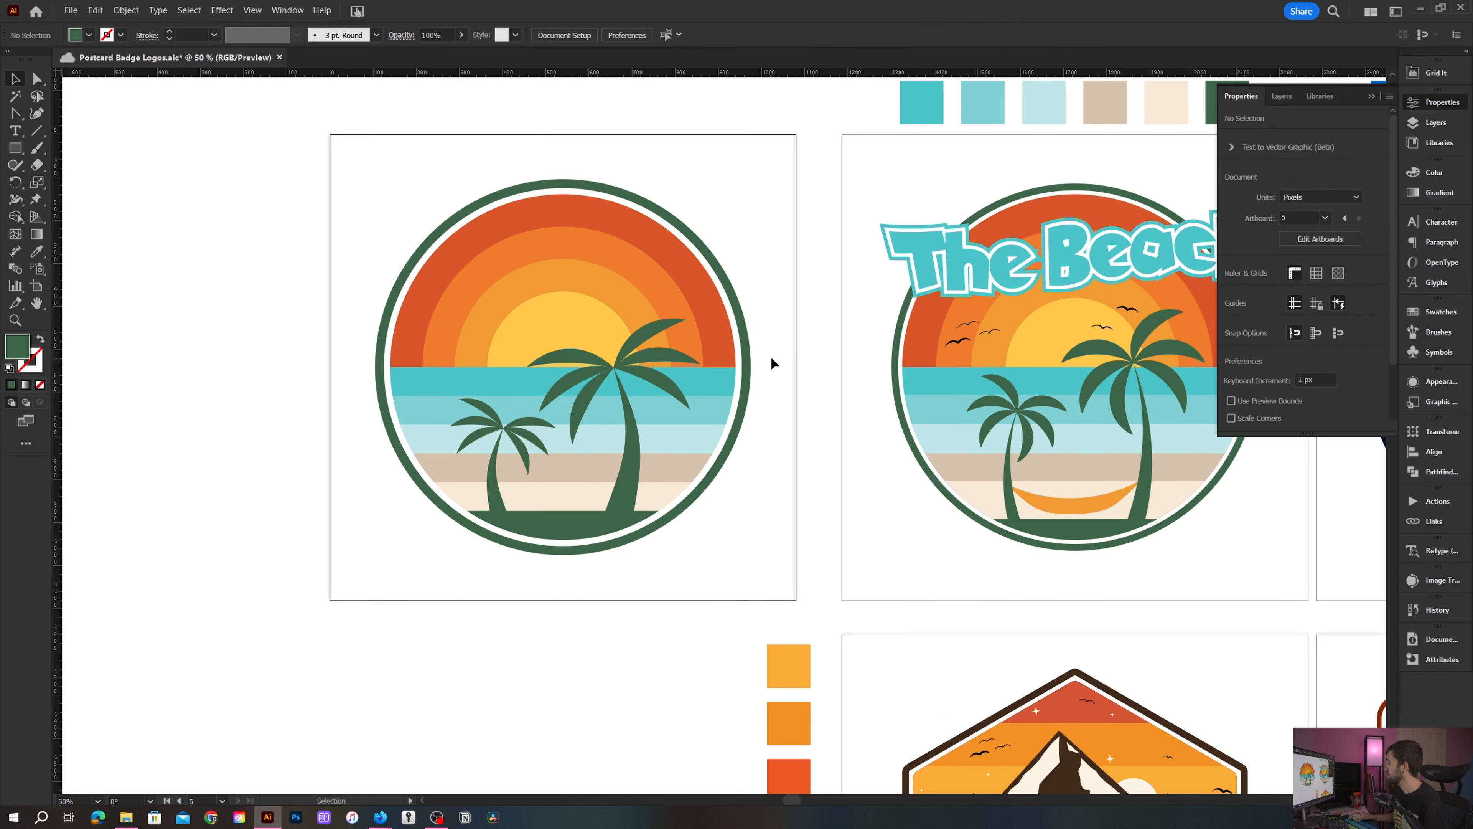
- Duplicate the bottom ground shape, move it up, and resize it into a hammock spanning between the two trunks
drag(772, 358, 762, 407)
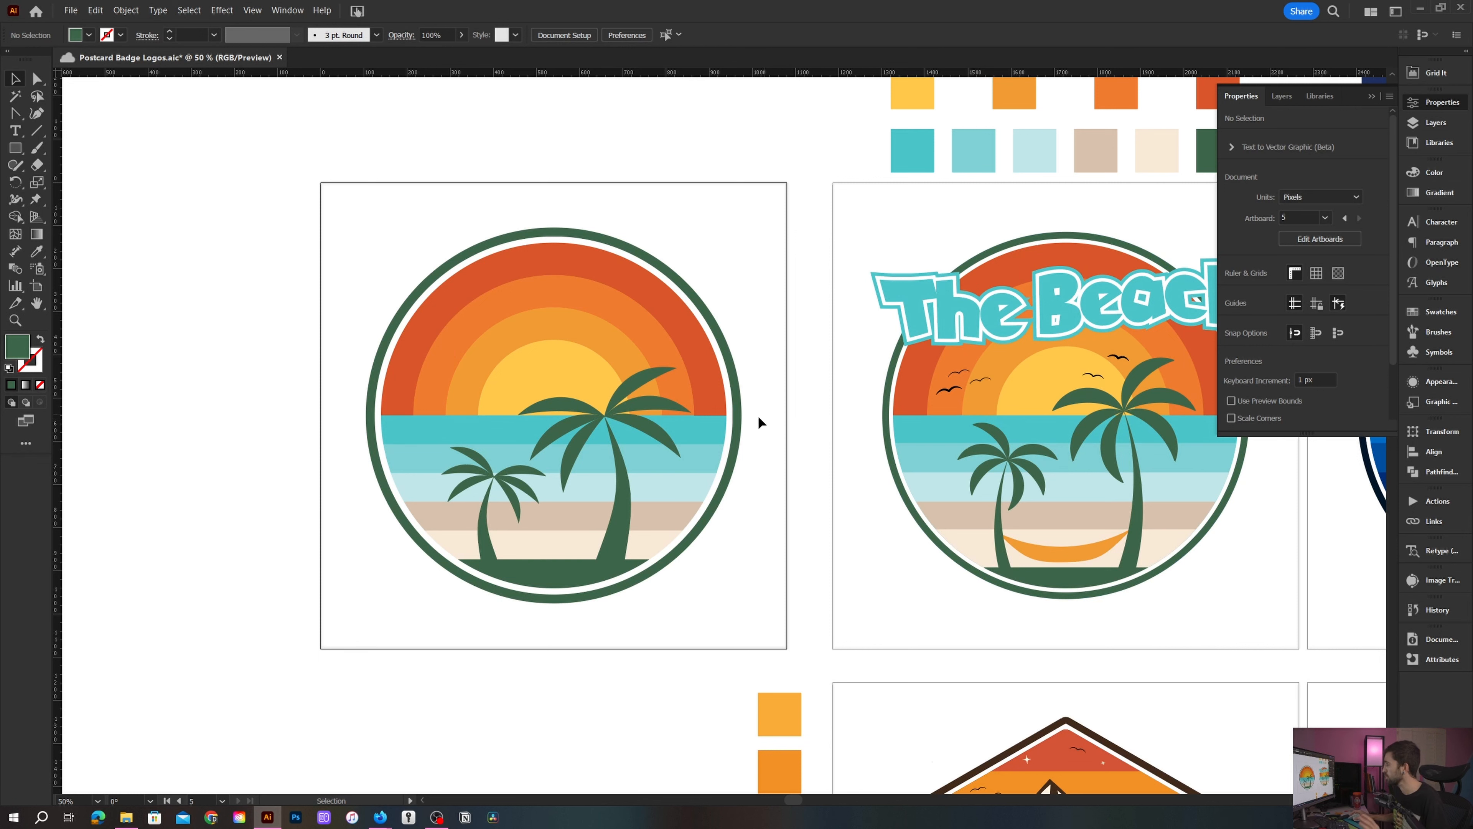
scroll(730, 463, up, 1)
drag(732, 504, 803, 463)
scroll(811, 494, up, 1)
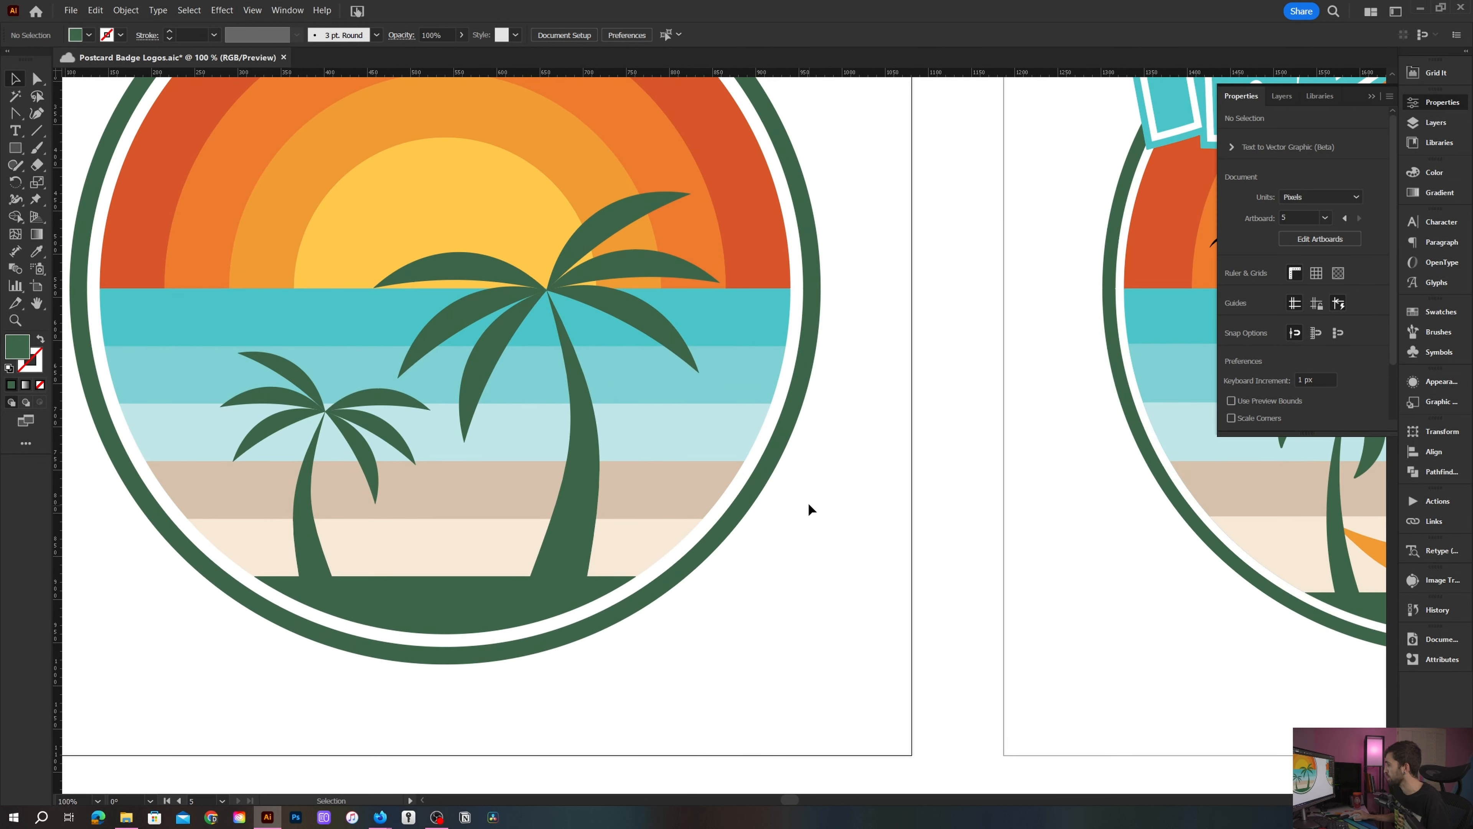
drag(676, 605, 788, 608)
click(536, 619)
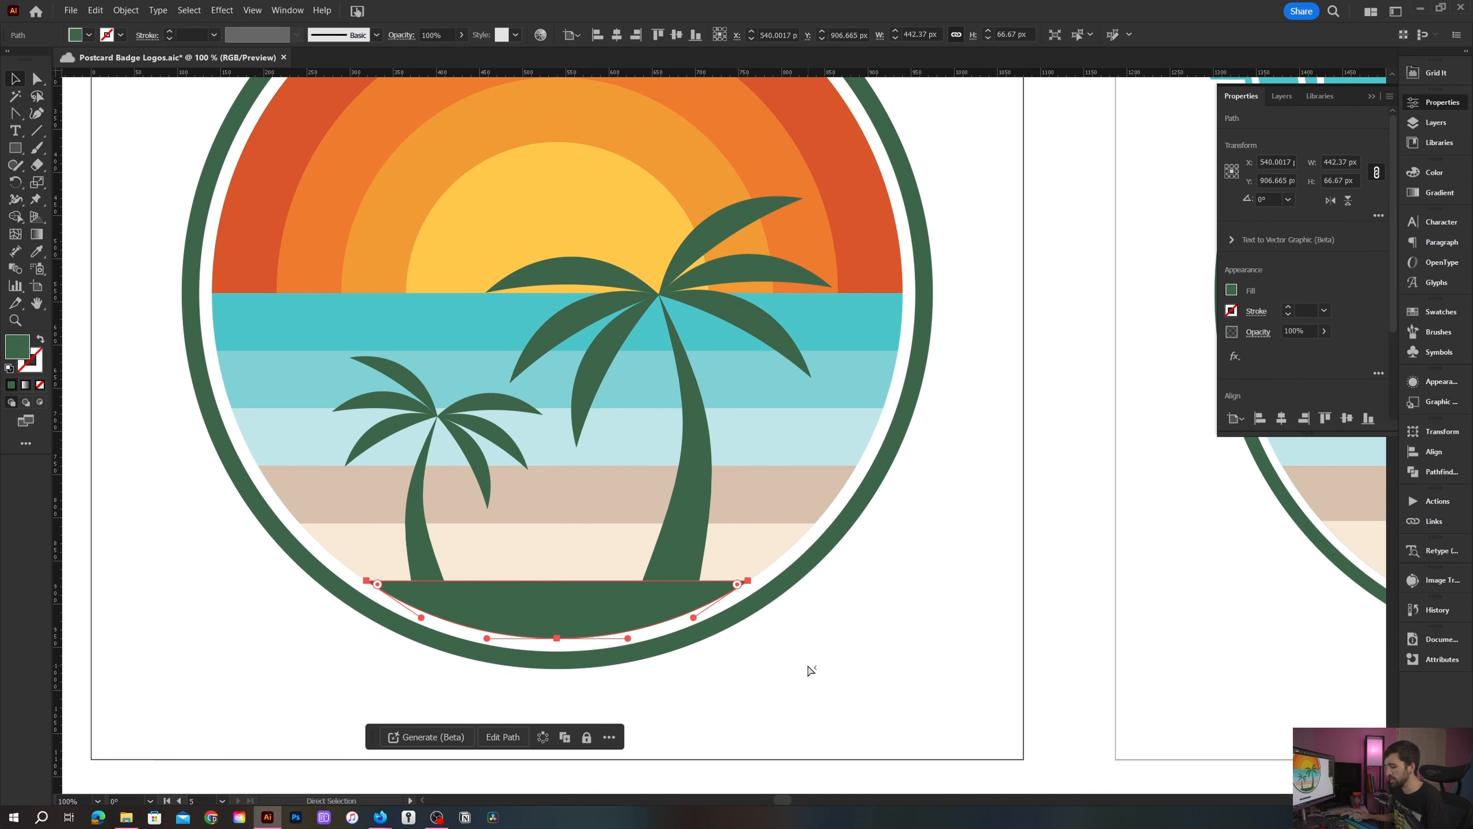
key(v)
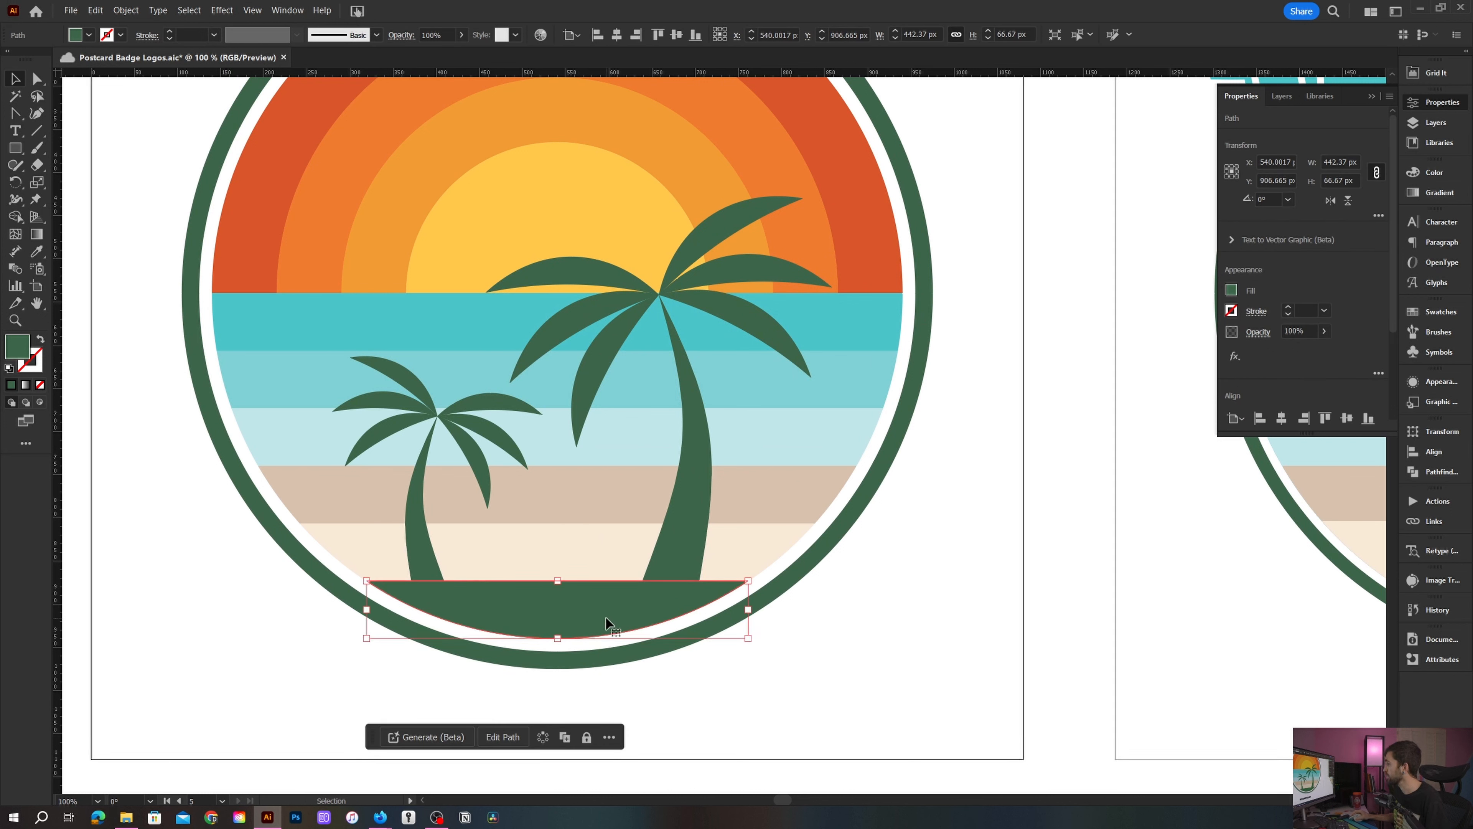
drag(600, 615, 603, 544)
drag(365, 539, 410, 538)
drag(749, 538, 696, 541)
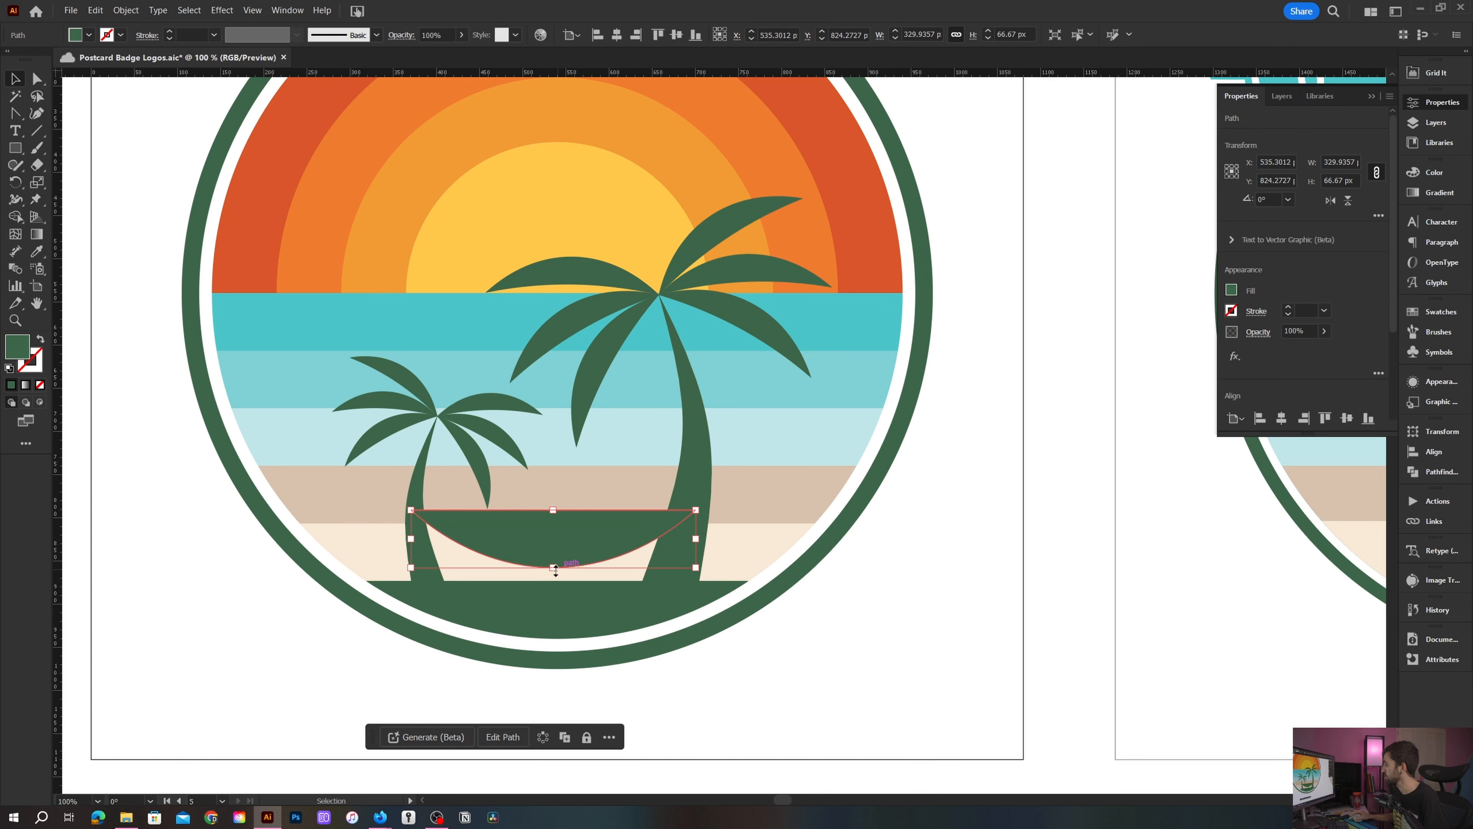
drag(554, 568, 581, 554)
- Fill the hammock with the orange sampled from the reference logo using the Eyedropper
scroll(551, 552, down, 1)
key(i)
click(1247, 552)
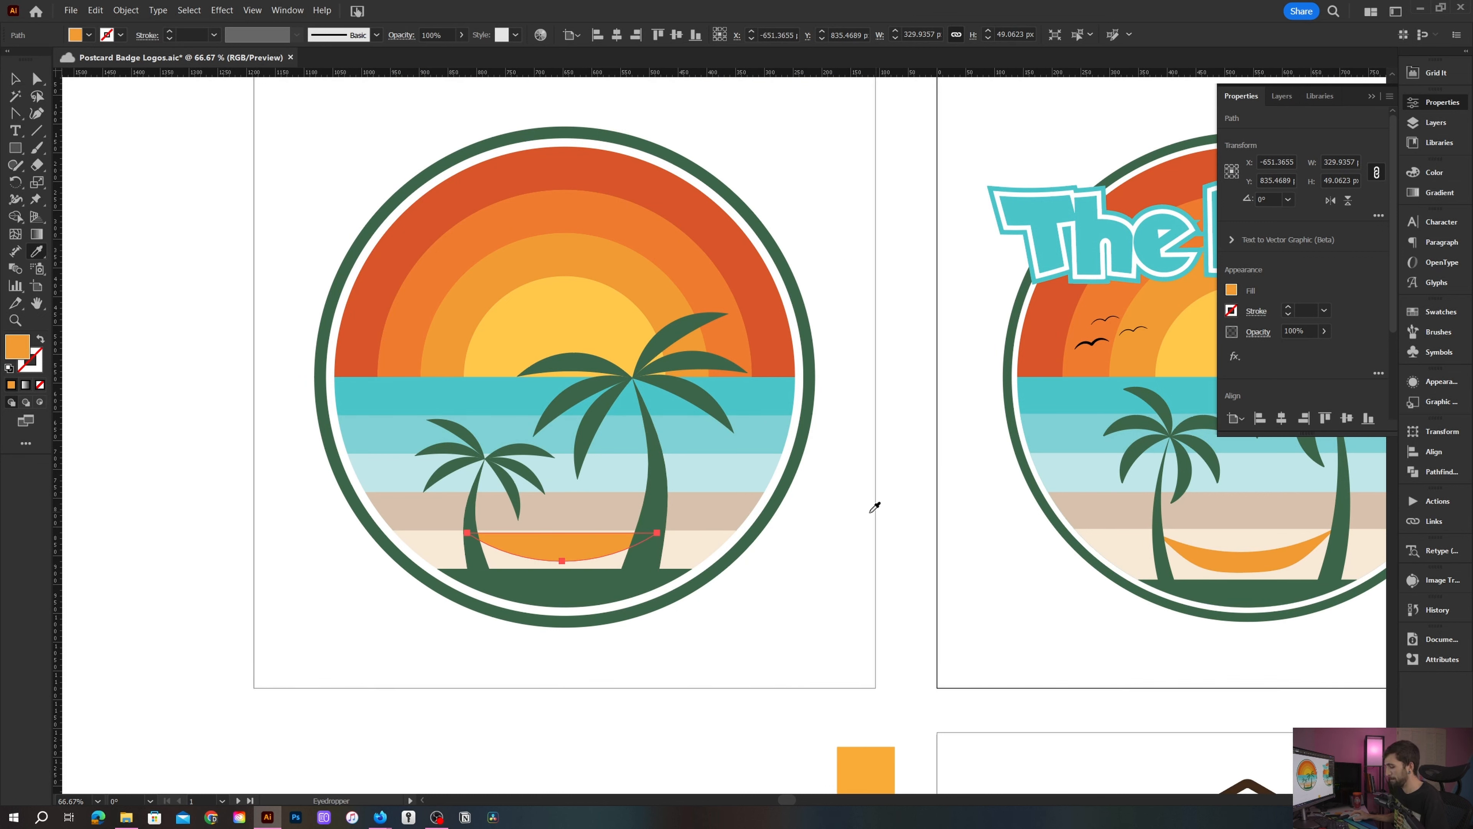
- Tilt the hammock about 3° so its ends follow the two trunks
key(v)
click(574, 584)
scroll(566, 624, up, 2)
click(428, 665)
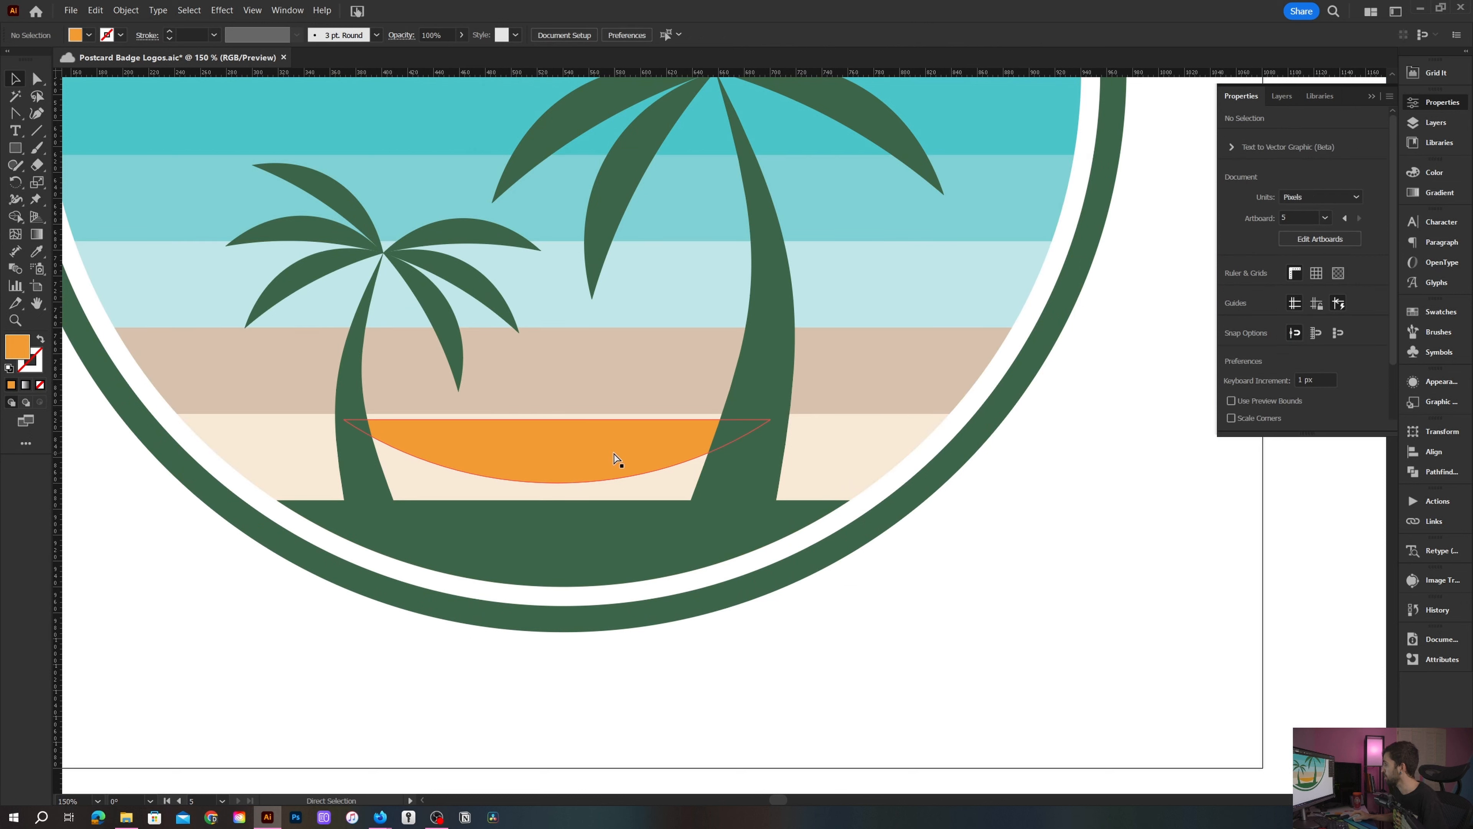
click(616, 461)
drag(777, 413, 778, 395)
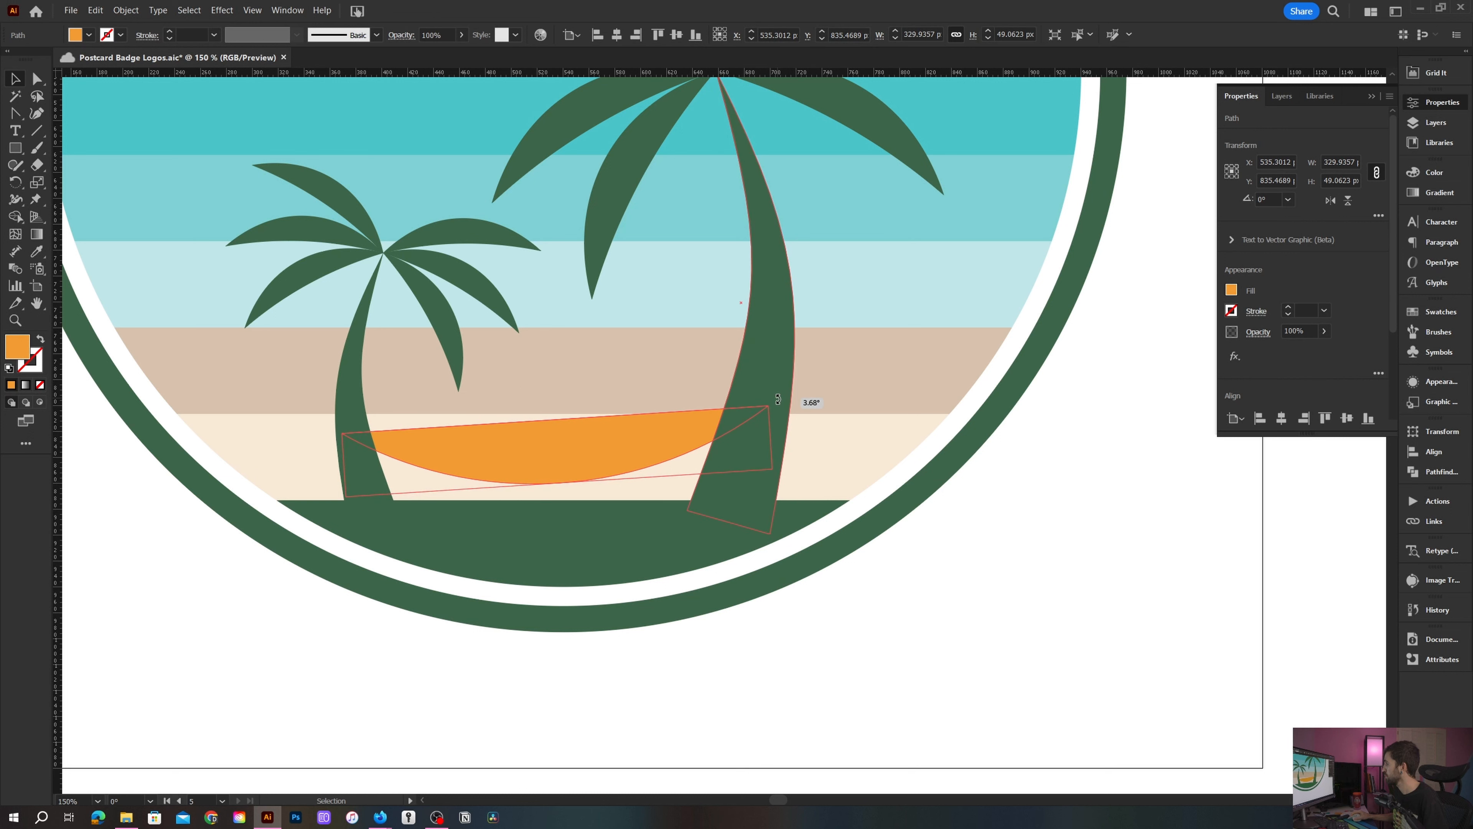
click(531, 663)
- Reshape the hammock's top edge with the Anchor Point tool and widen its ends to touch both trunks
key(shift+c)
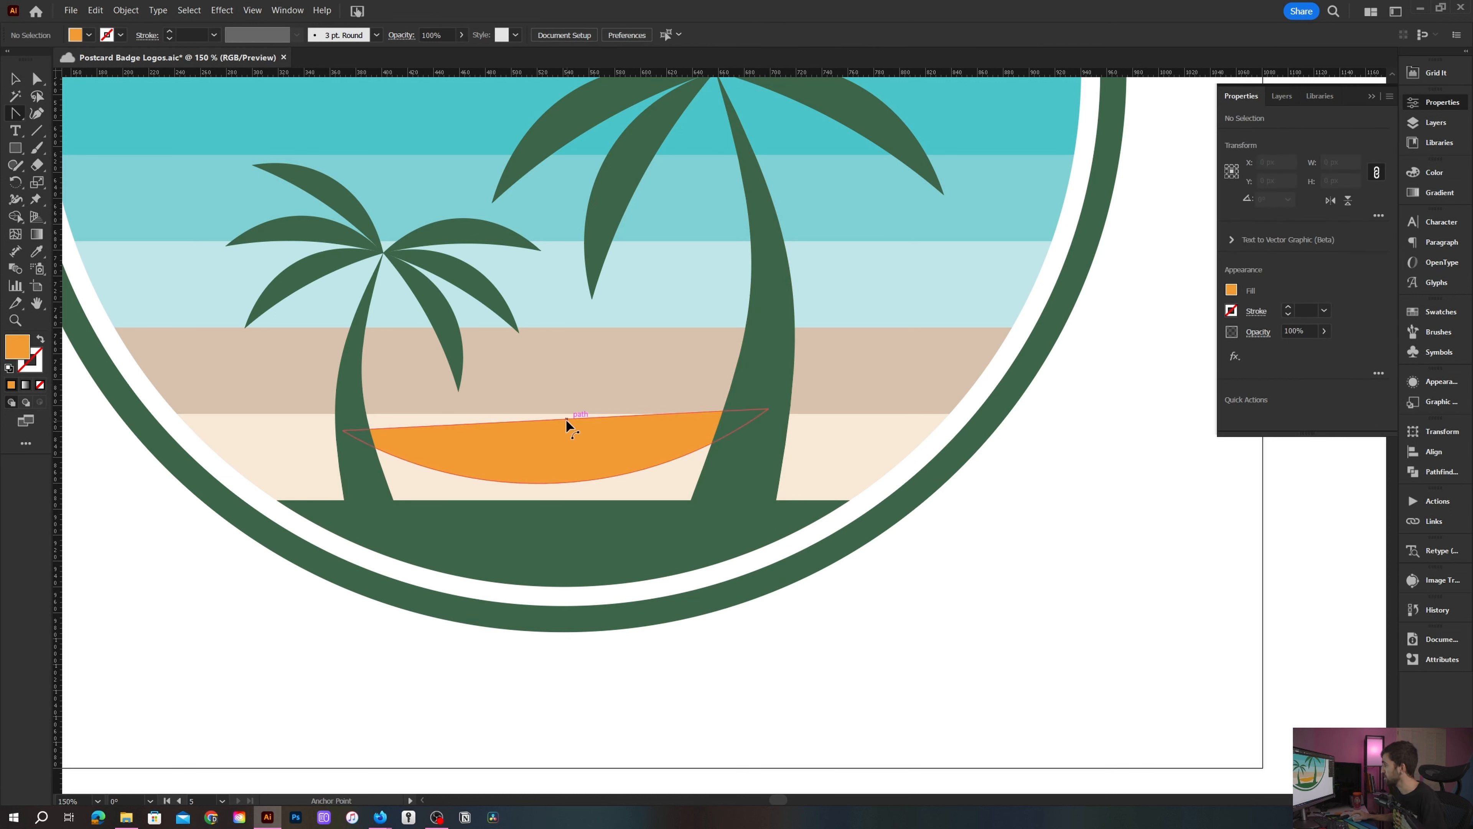
drag(567, 428, 565, 431)
key(v)
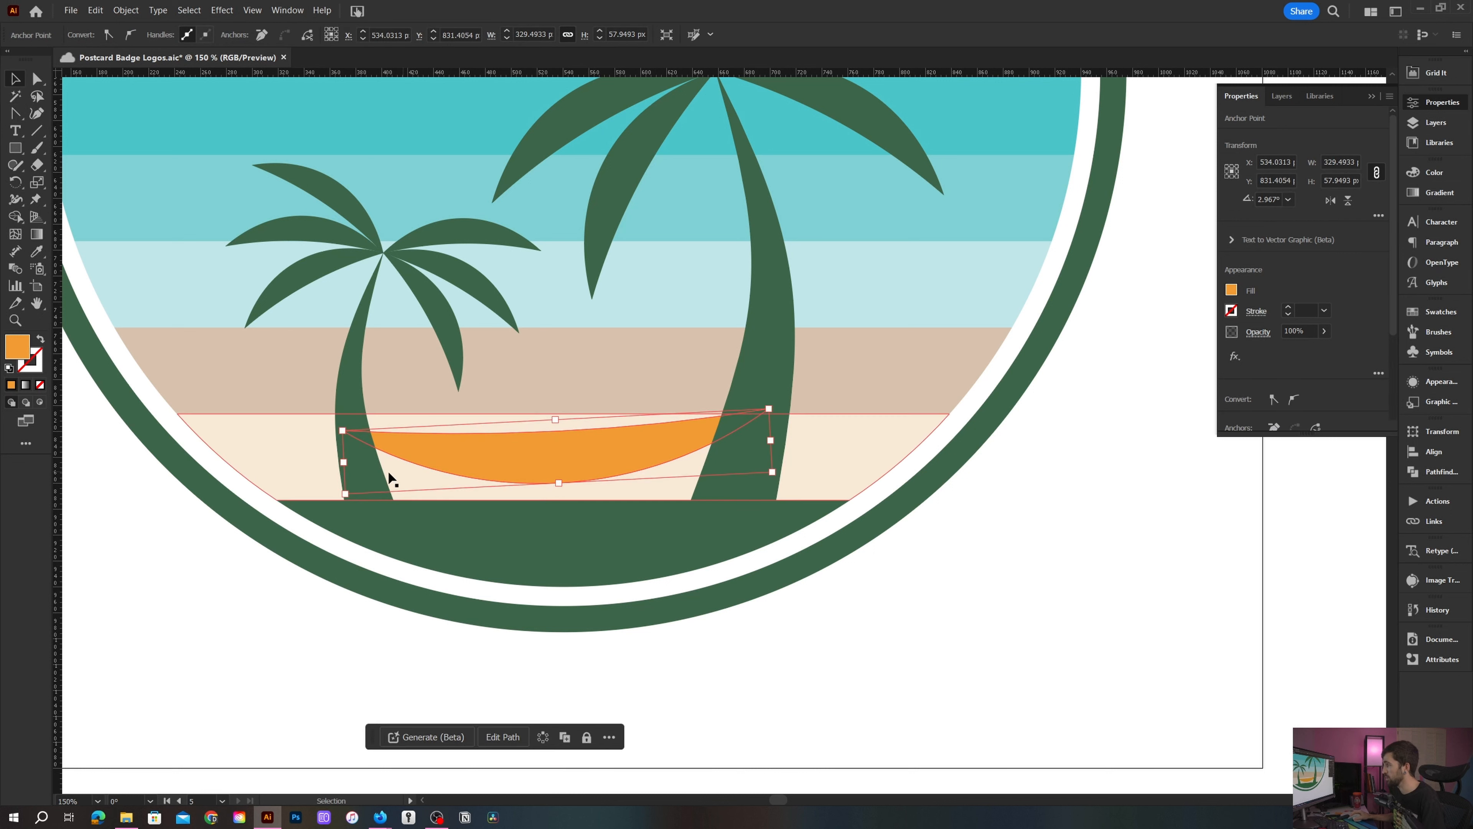
click(363, 478)
key(ctrl+shift+a)
drag(370, 489, 348, 489)
drag(739, 463, 755, 461)
click(1027, 516)
- Move the hammock's right end anchor inward so it meets the larger trunk
scroll(1026, 516, down, 1)
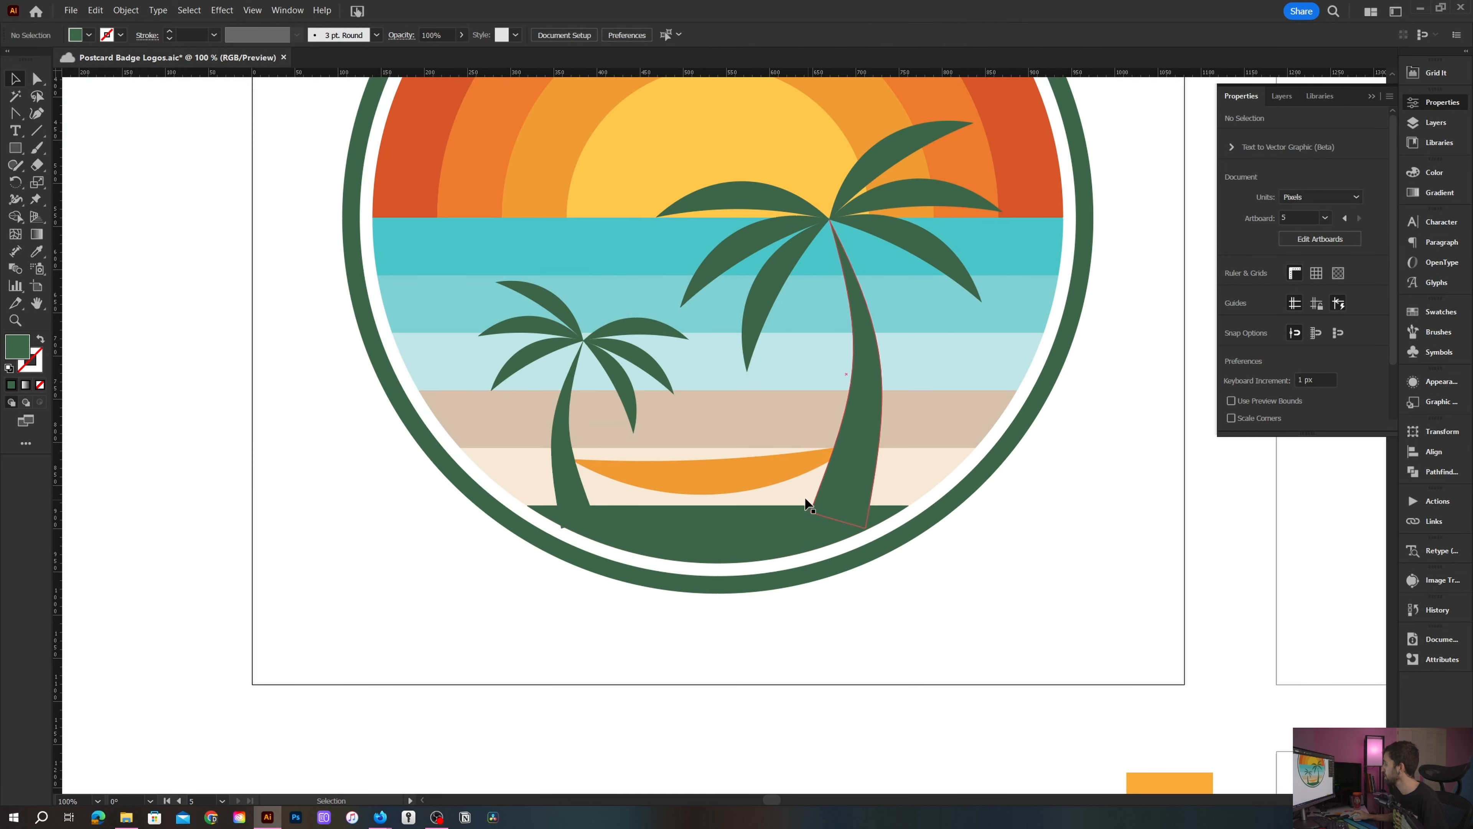
click(821, 459)
click(779, 586)
click(835, 456)
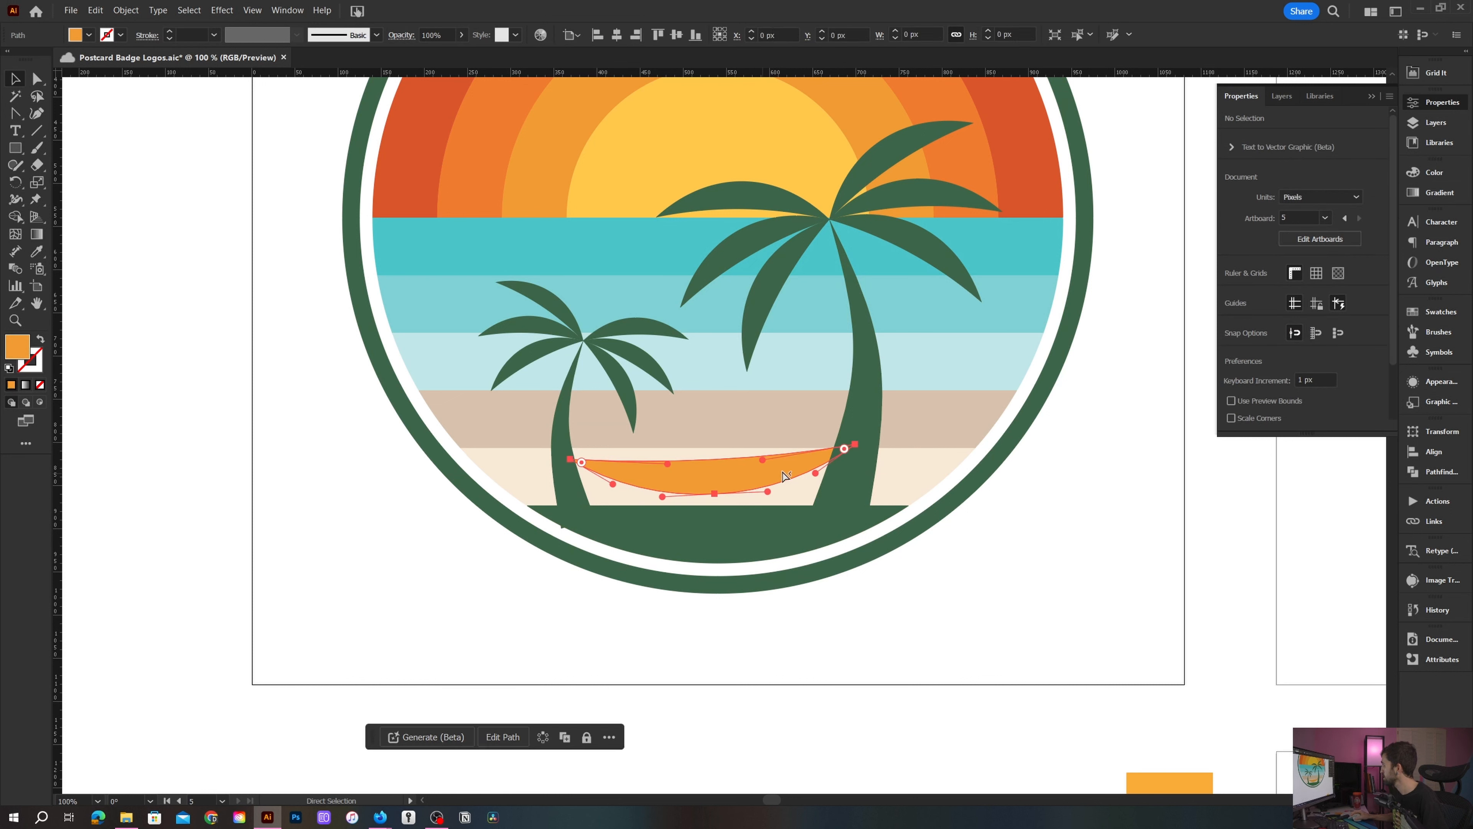
drag(855, 468, 839, 469)
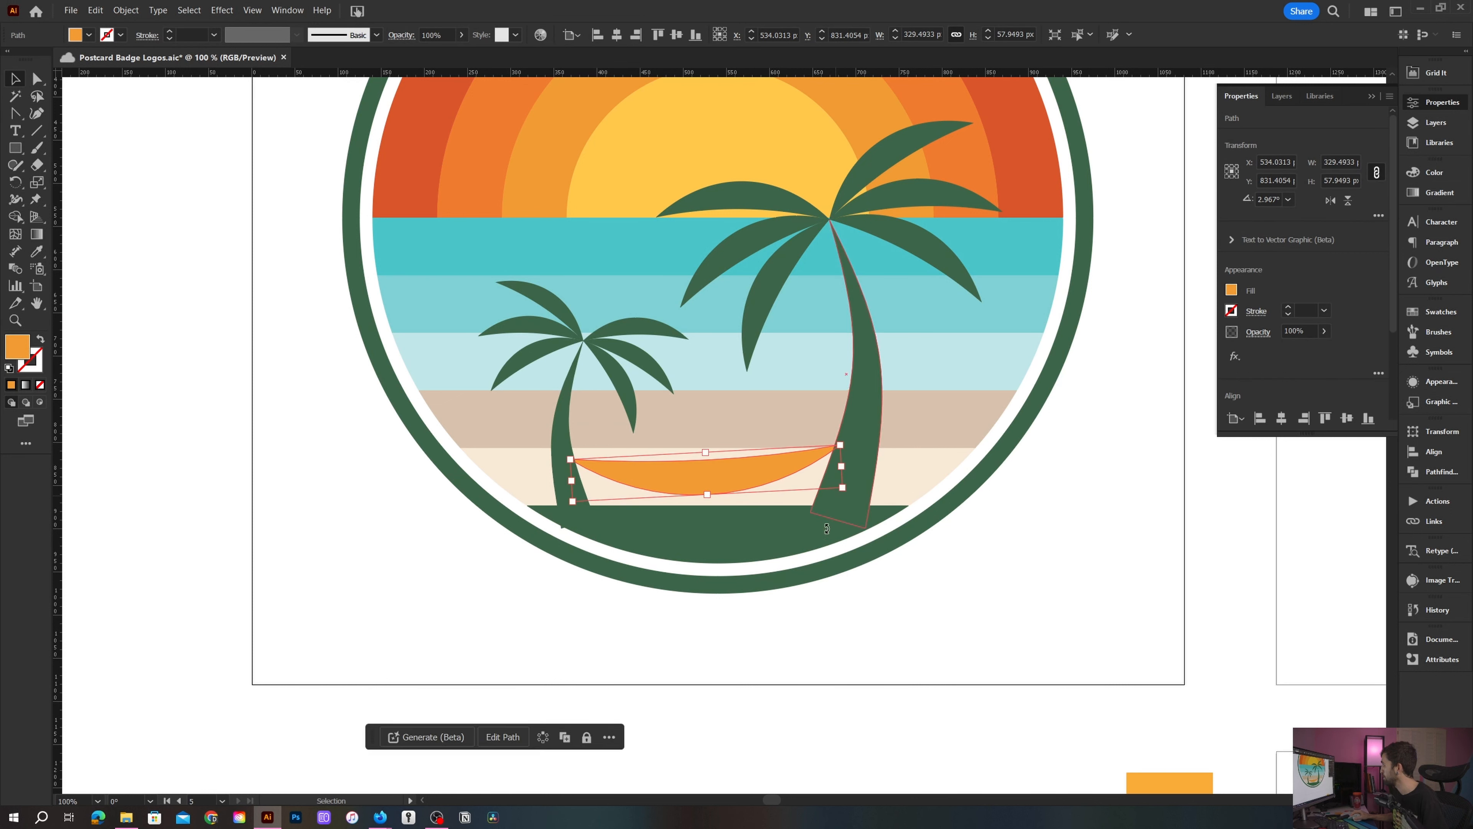
click(910, 561)
scroll(747, 619, down, 1)
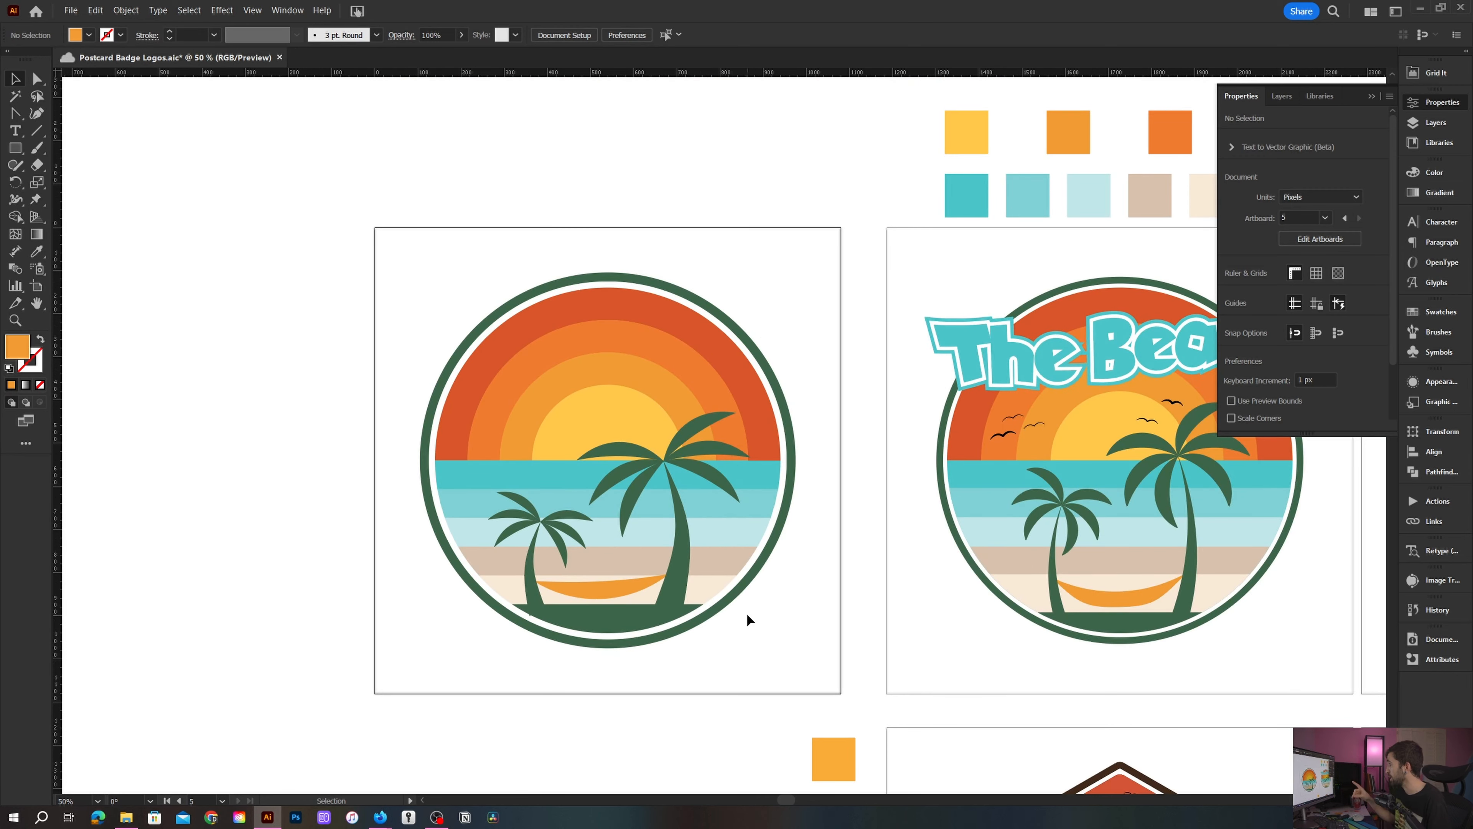
- Create a point text reading "The Beach" in the Tiki Tropic font above the badge artboard
drag(803, 609, 777, 643)
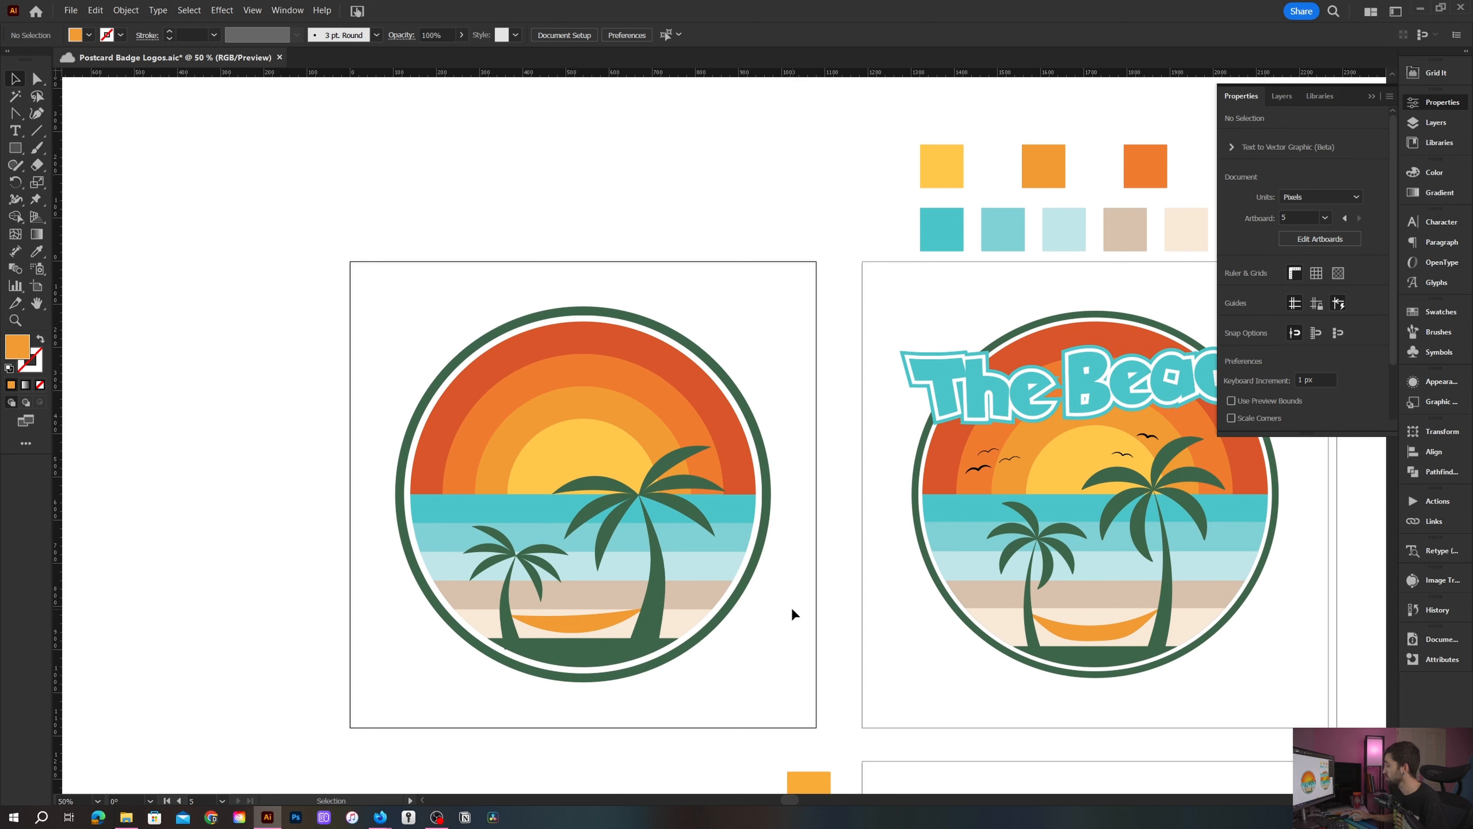
click(1009, 393)
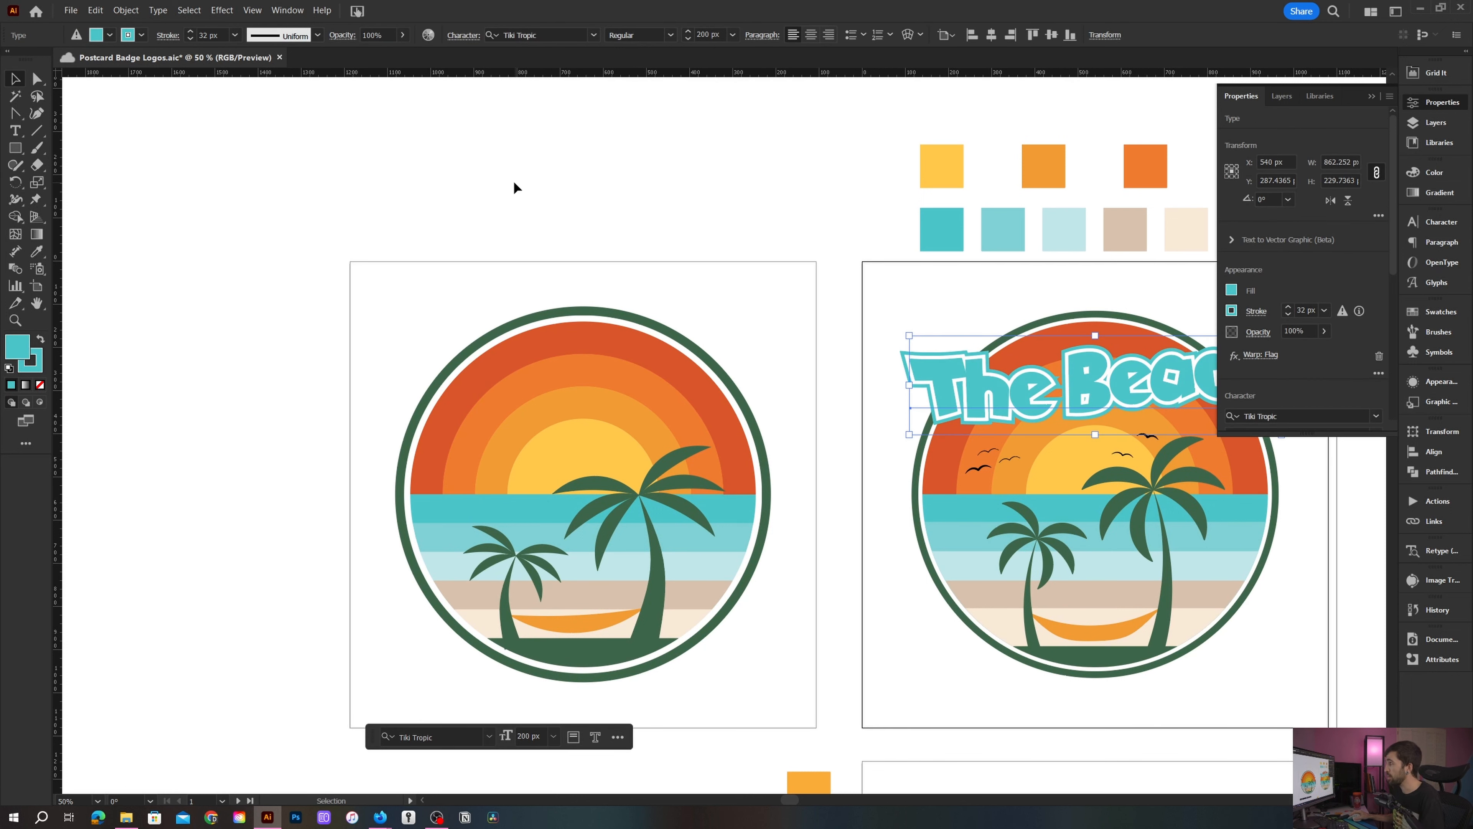
key(t)
click(369, 209)
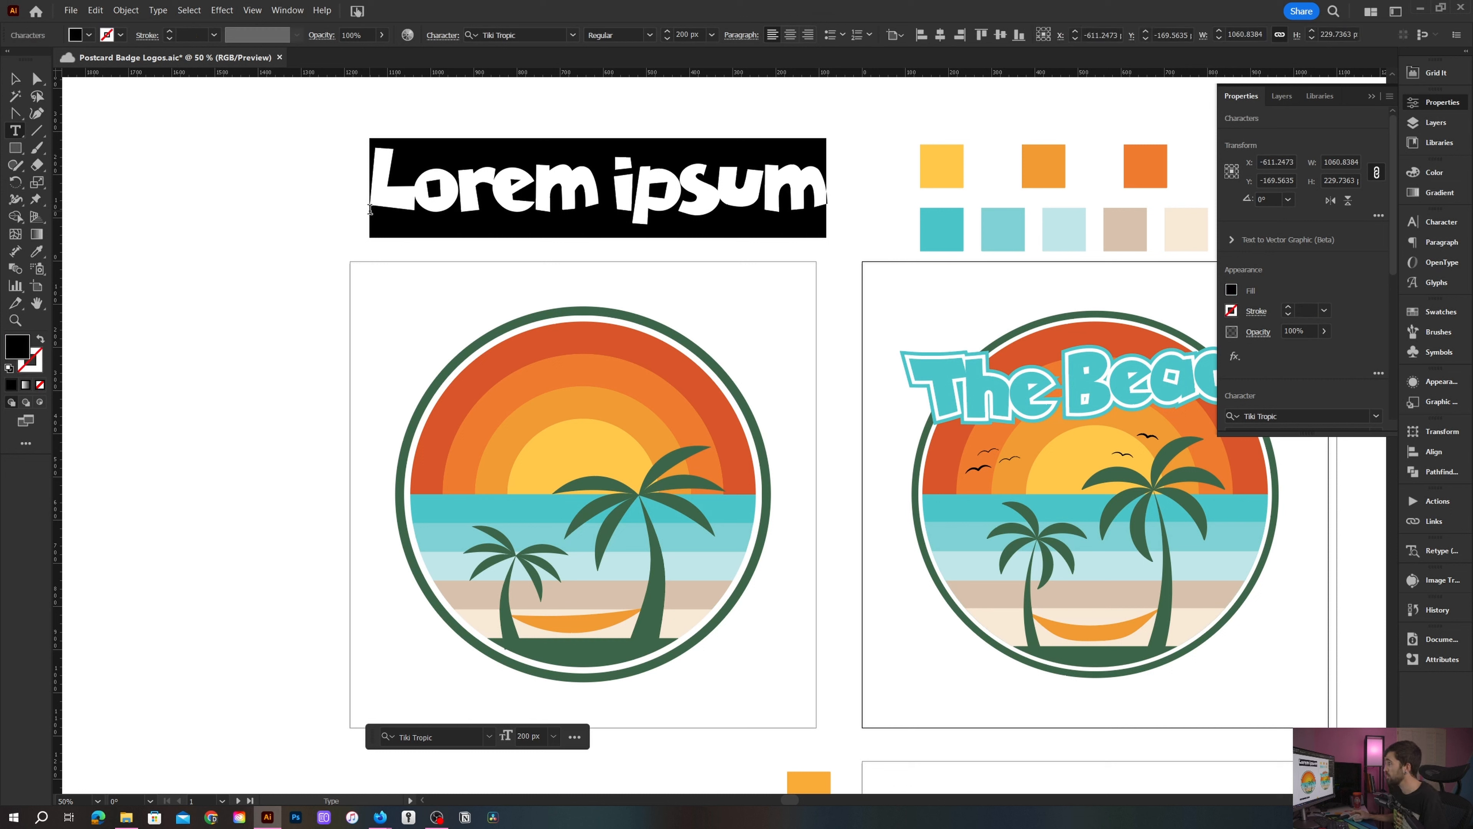
text(The Beath)
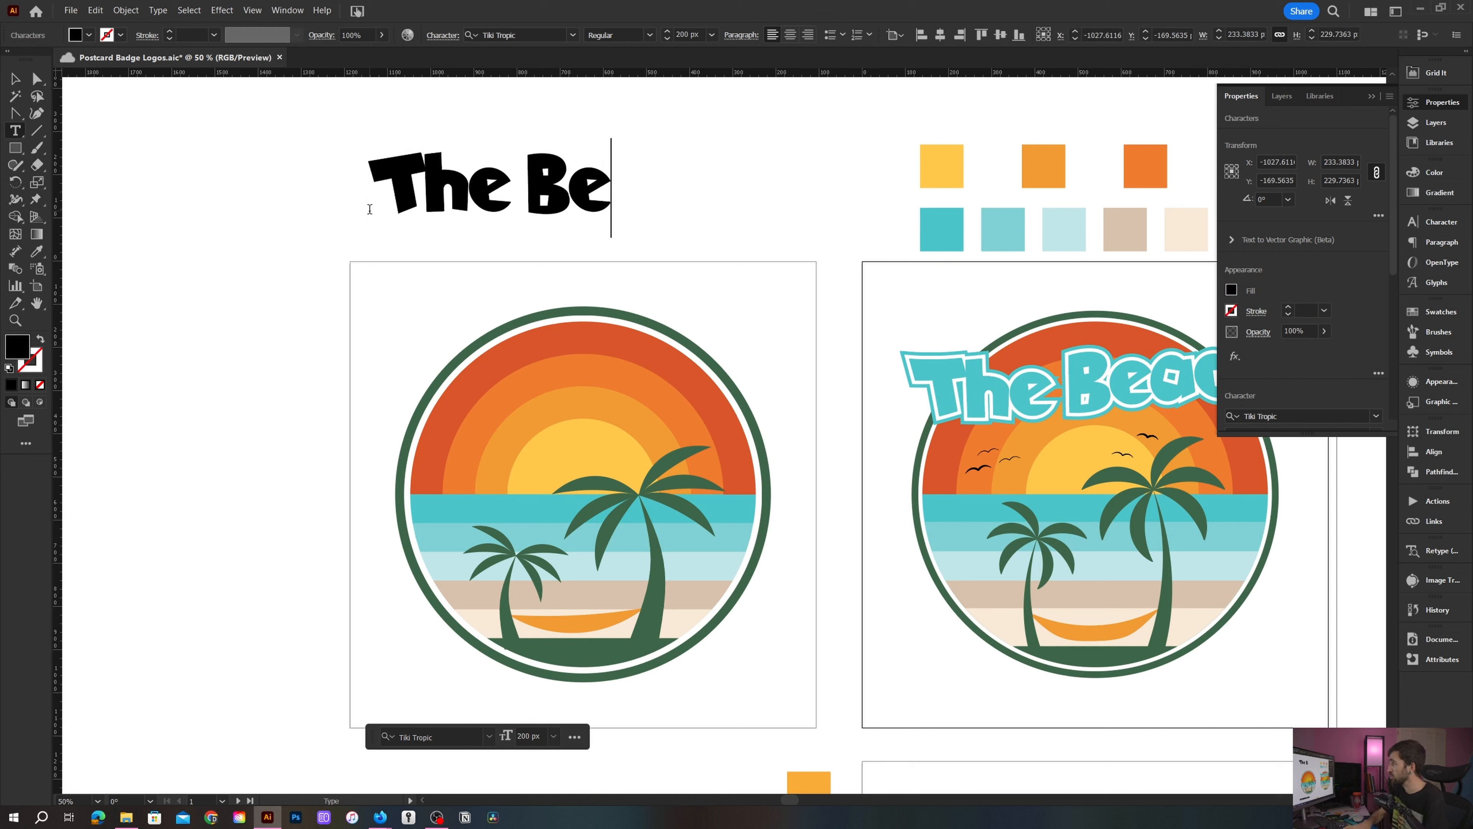
key(BackSpace)
key(BackSpace)
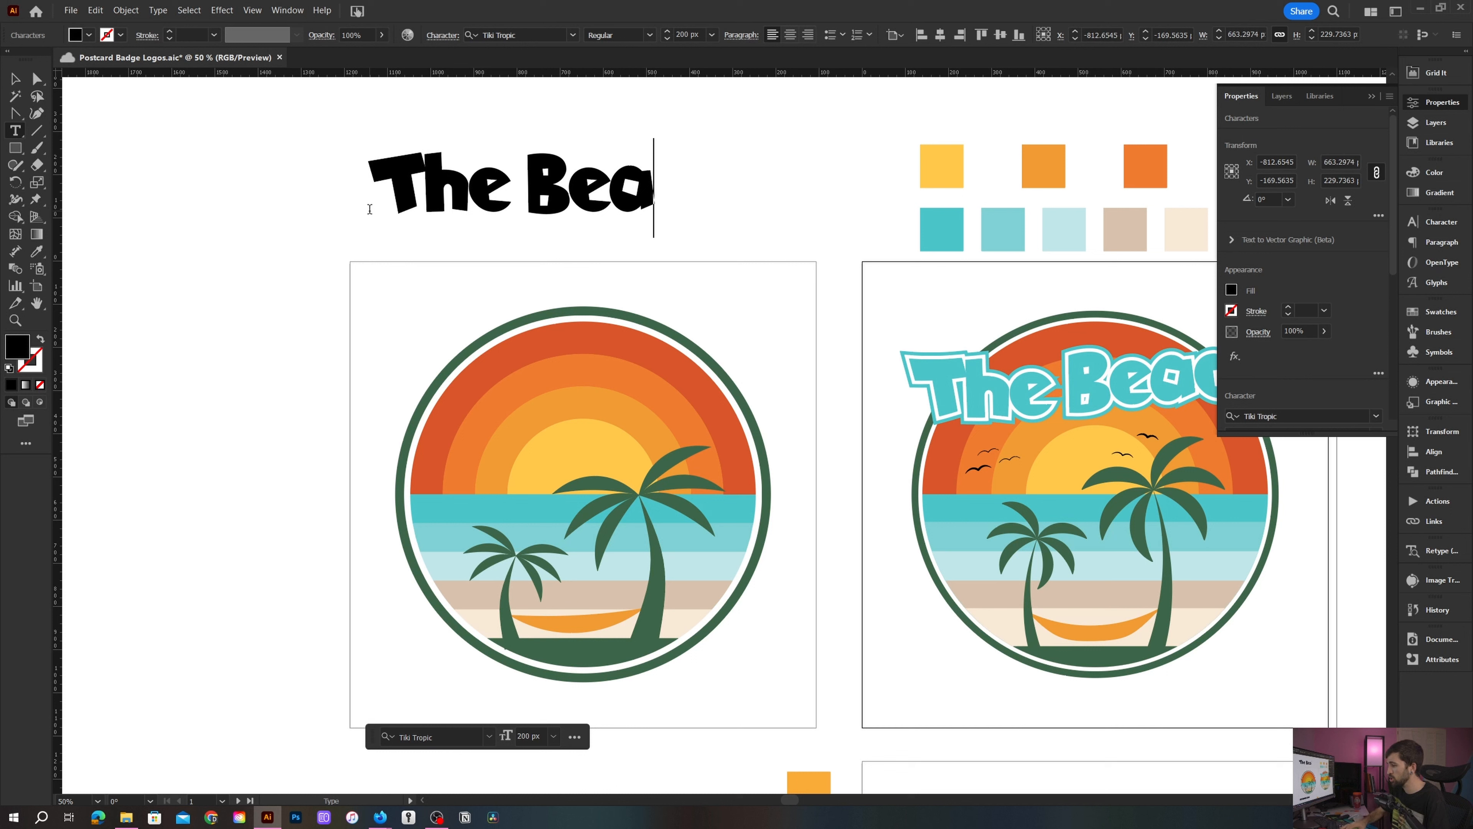
text(ch)
key(Escape)
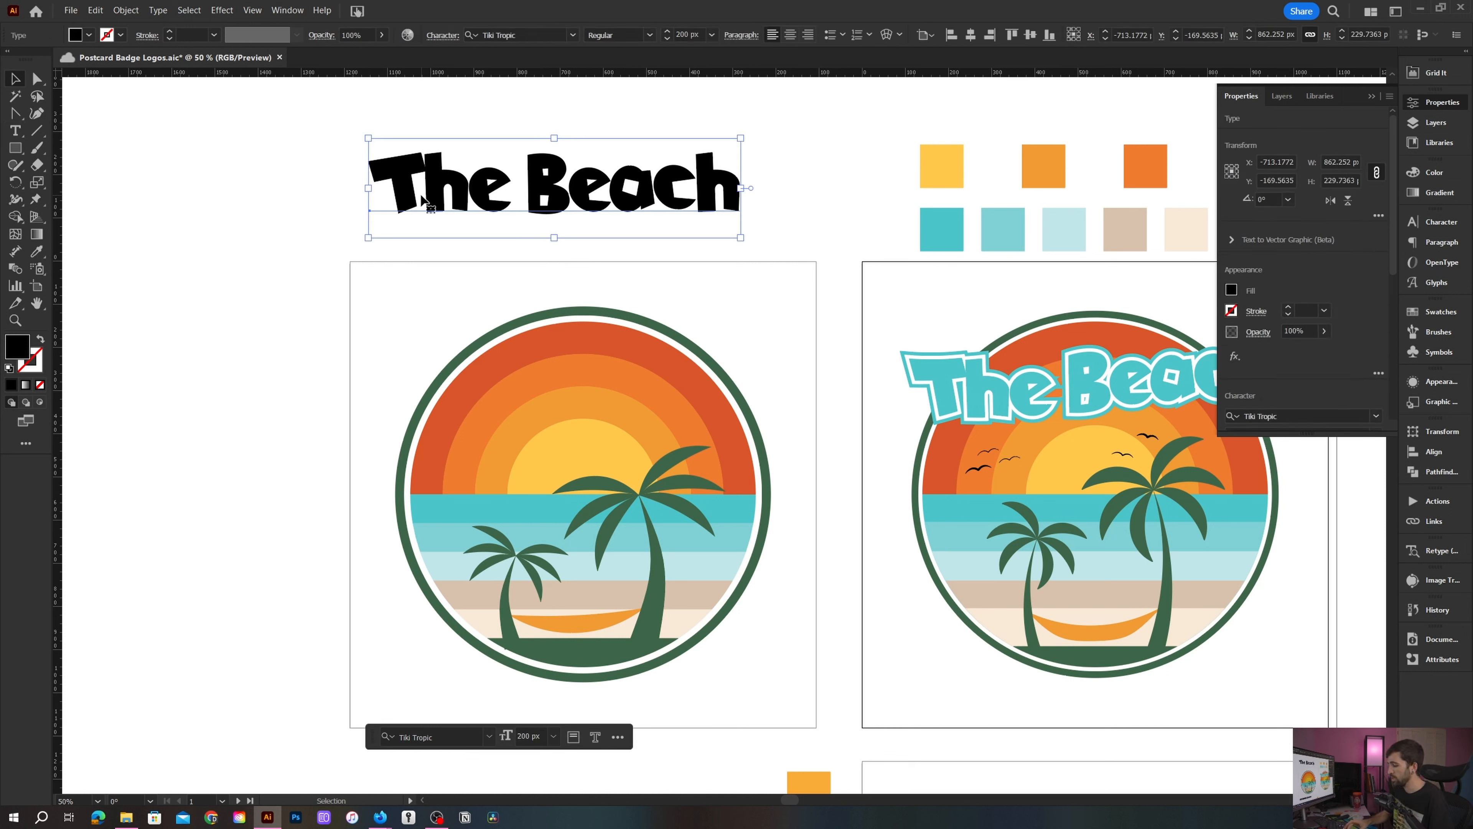
- Give the new text a fresh fill and copy the reference title's teal appearance onto it with the Eyedropper
key(slash)
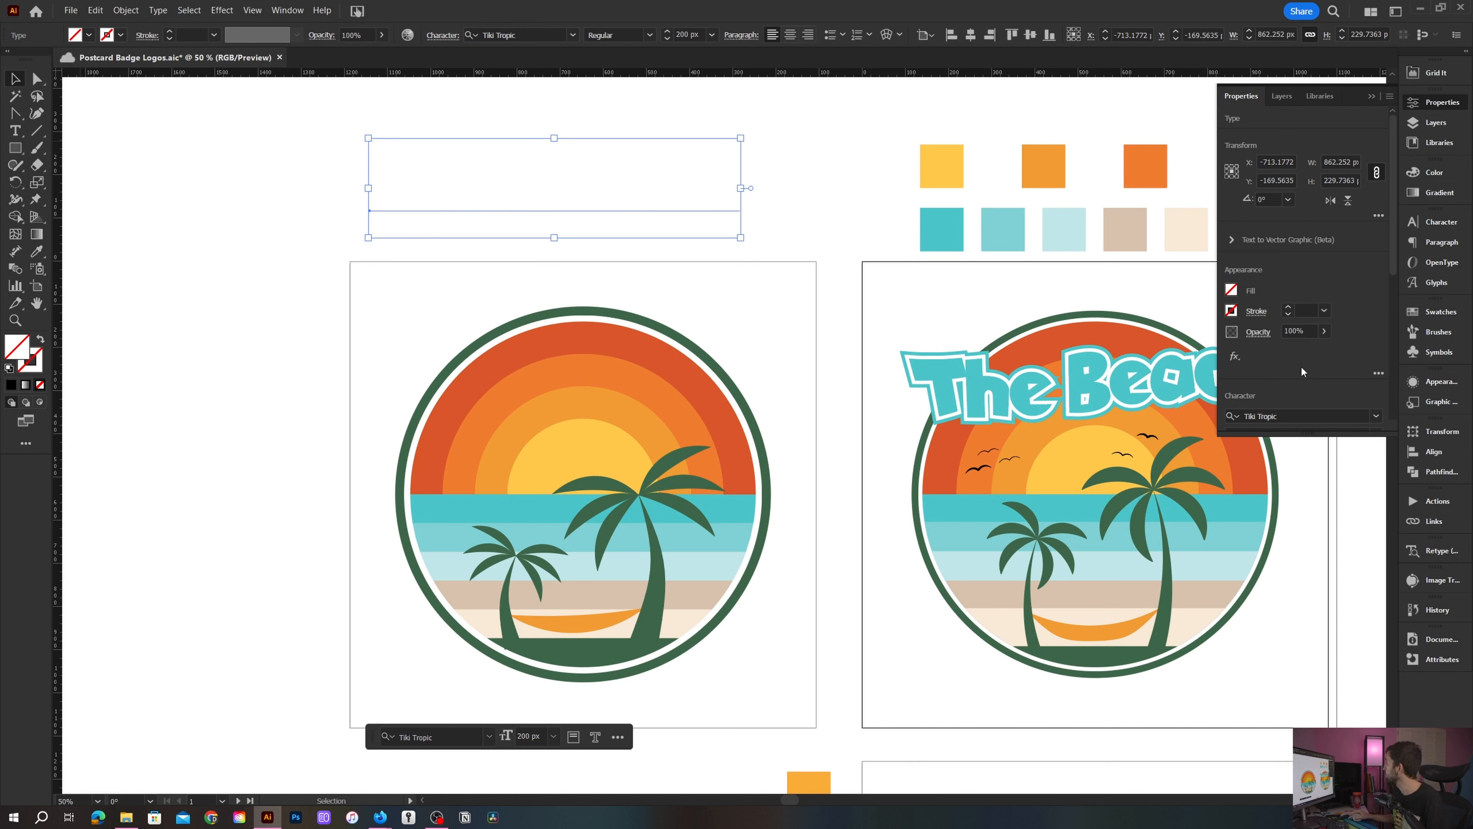
click(1441, 382)
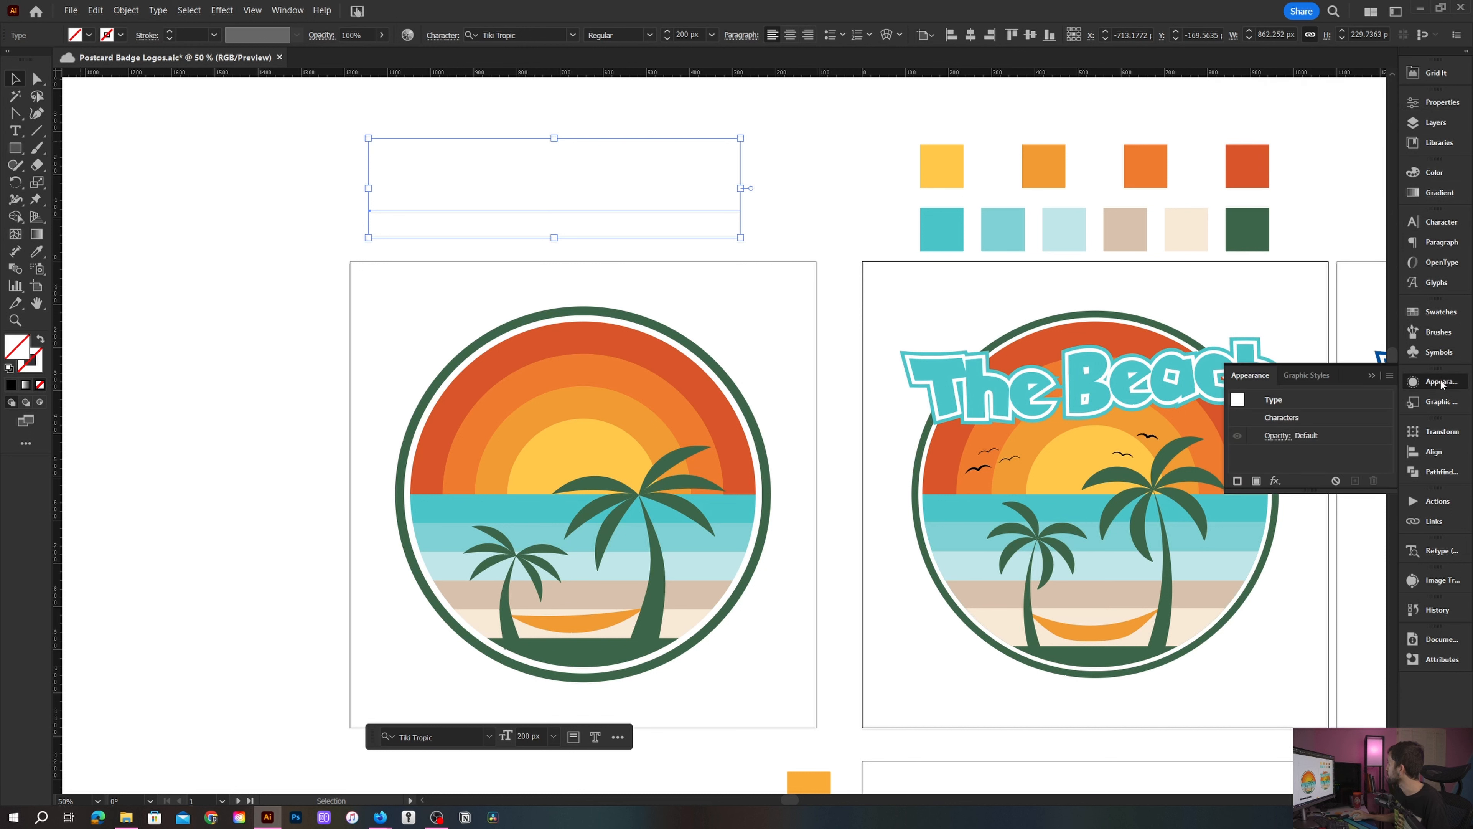
click(1258, 481)
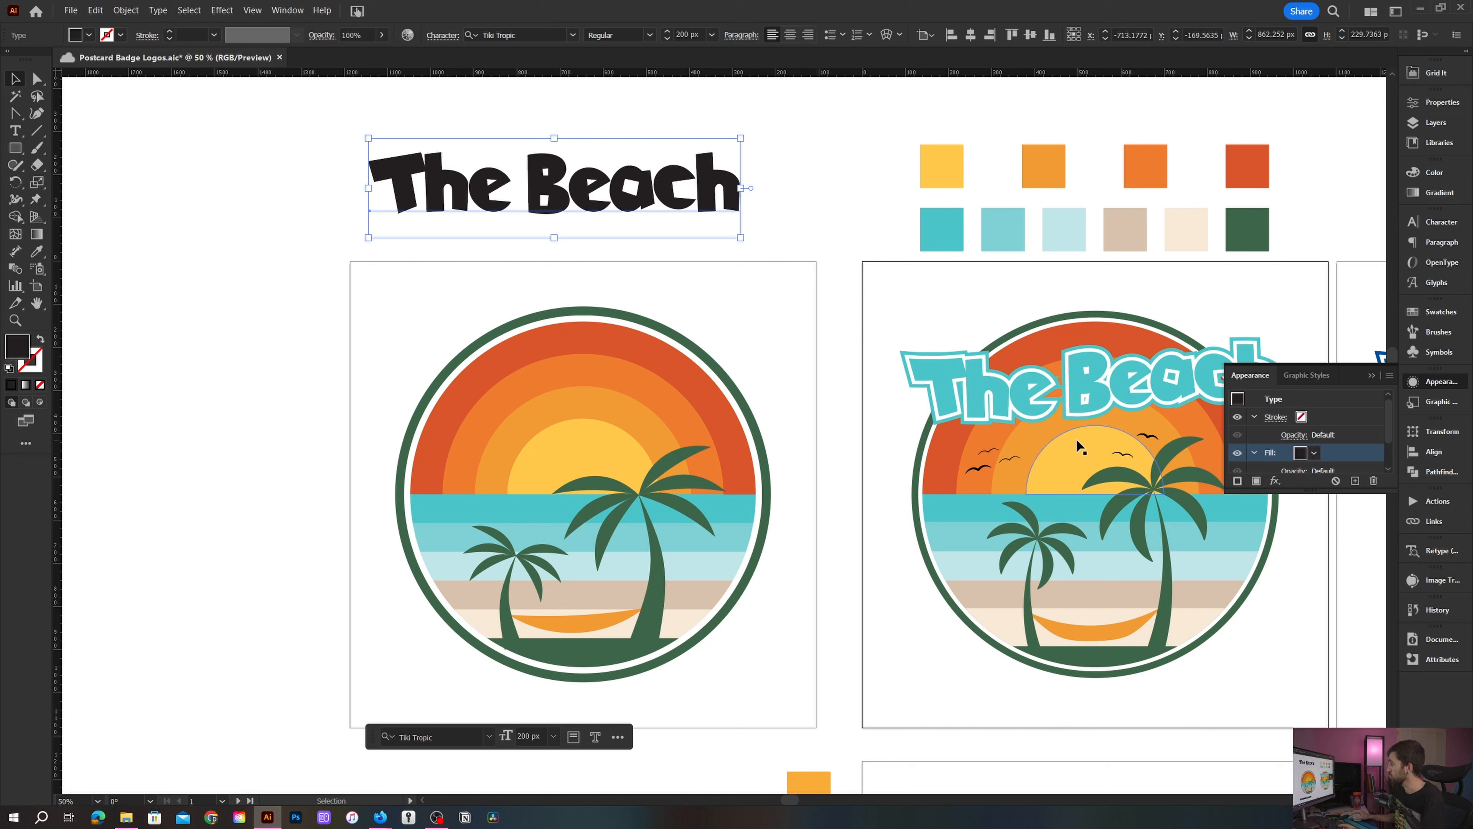
key(i)
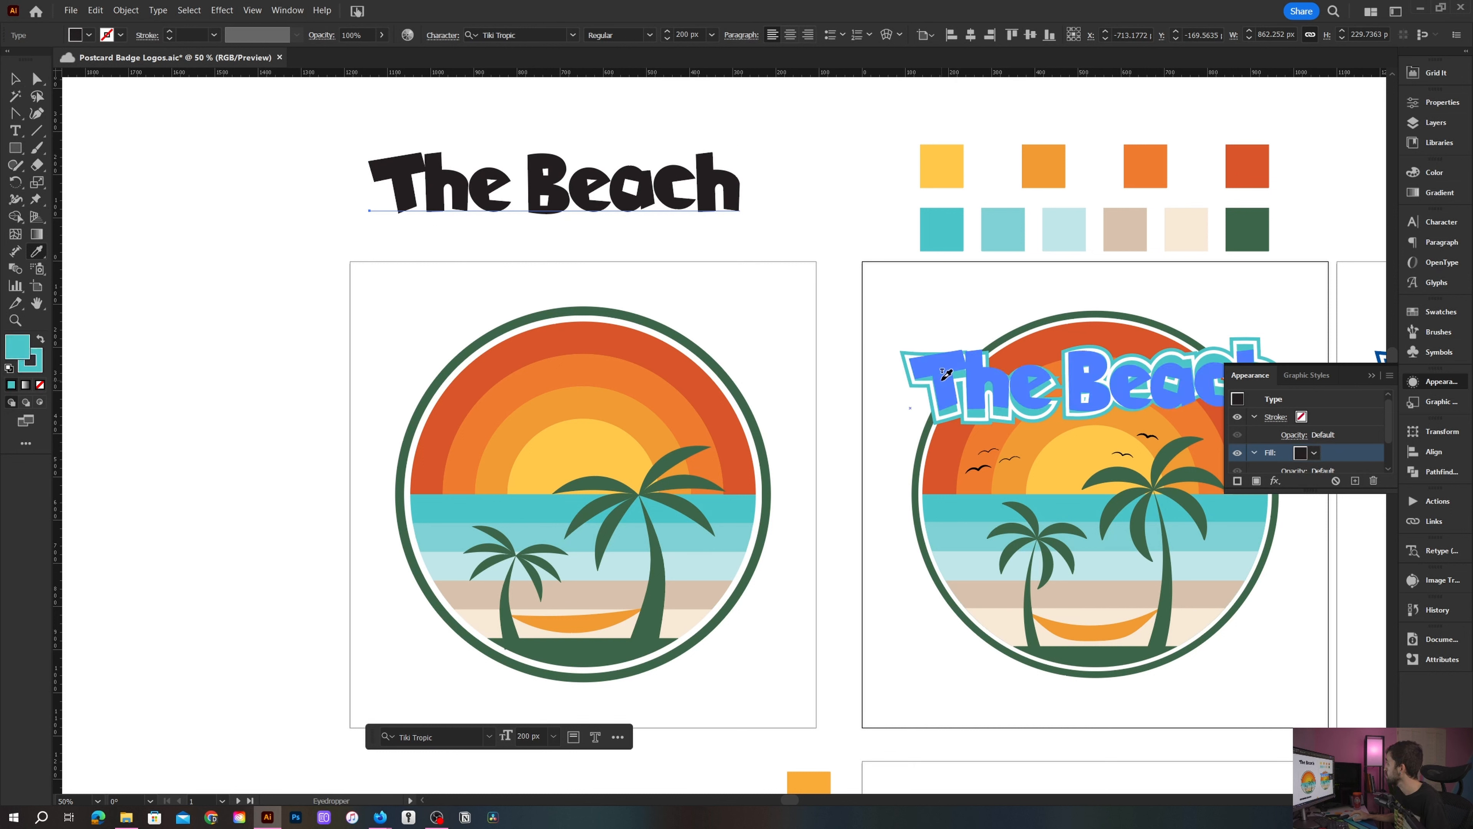
click(961, 367)
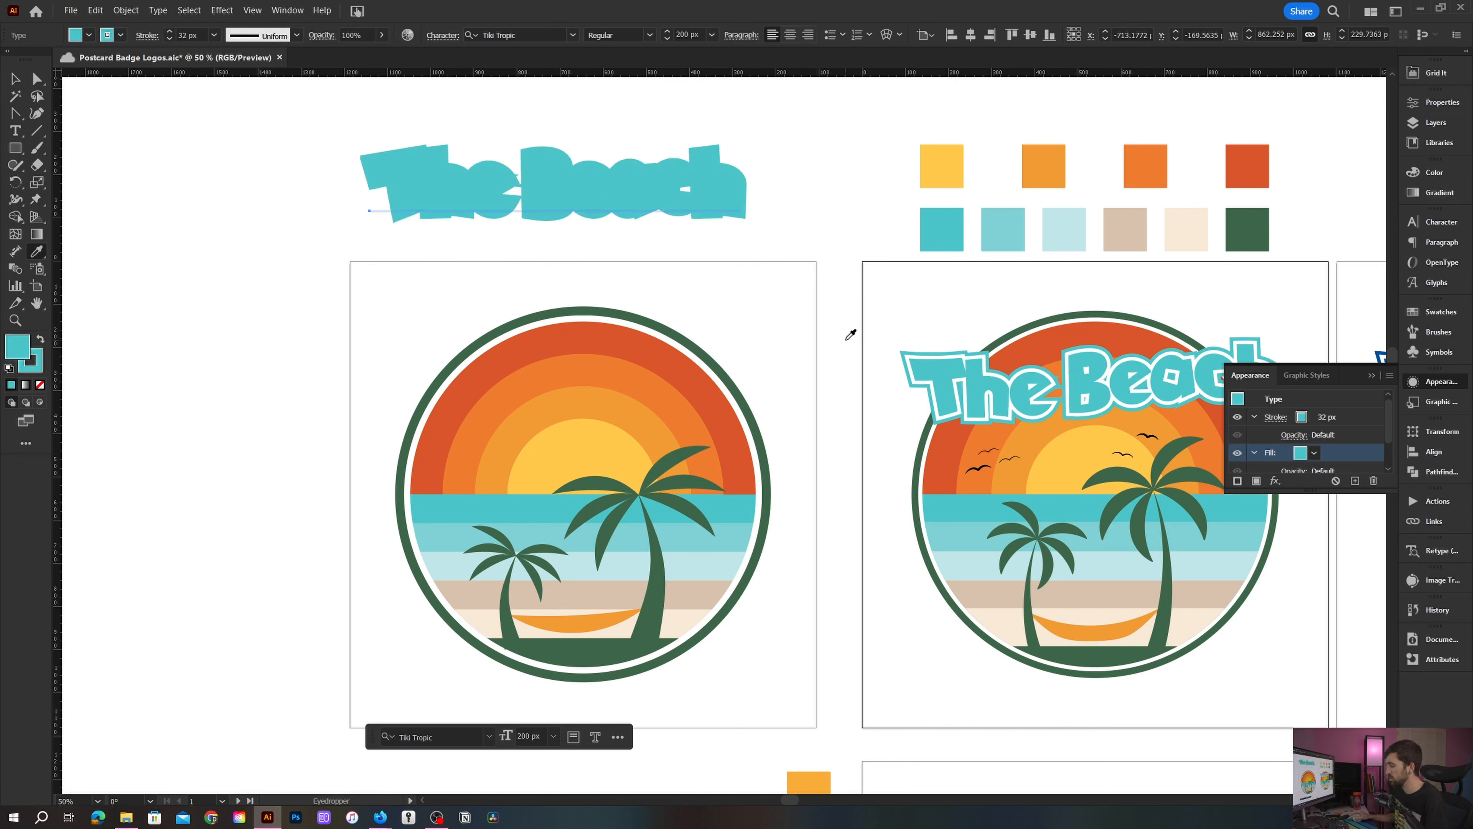
- Change the text's stroke colour to white and move that stroke below the characters in the appearance stack
key(v)
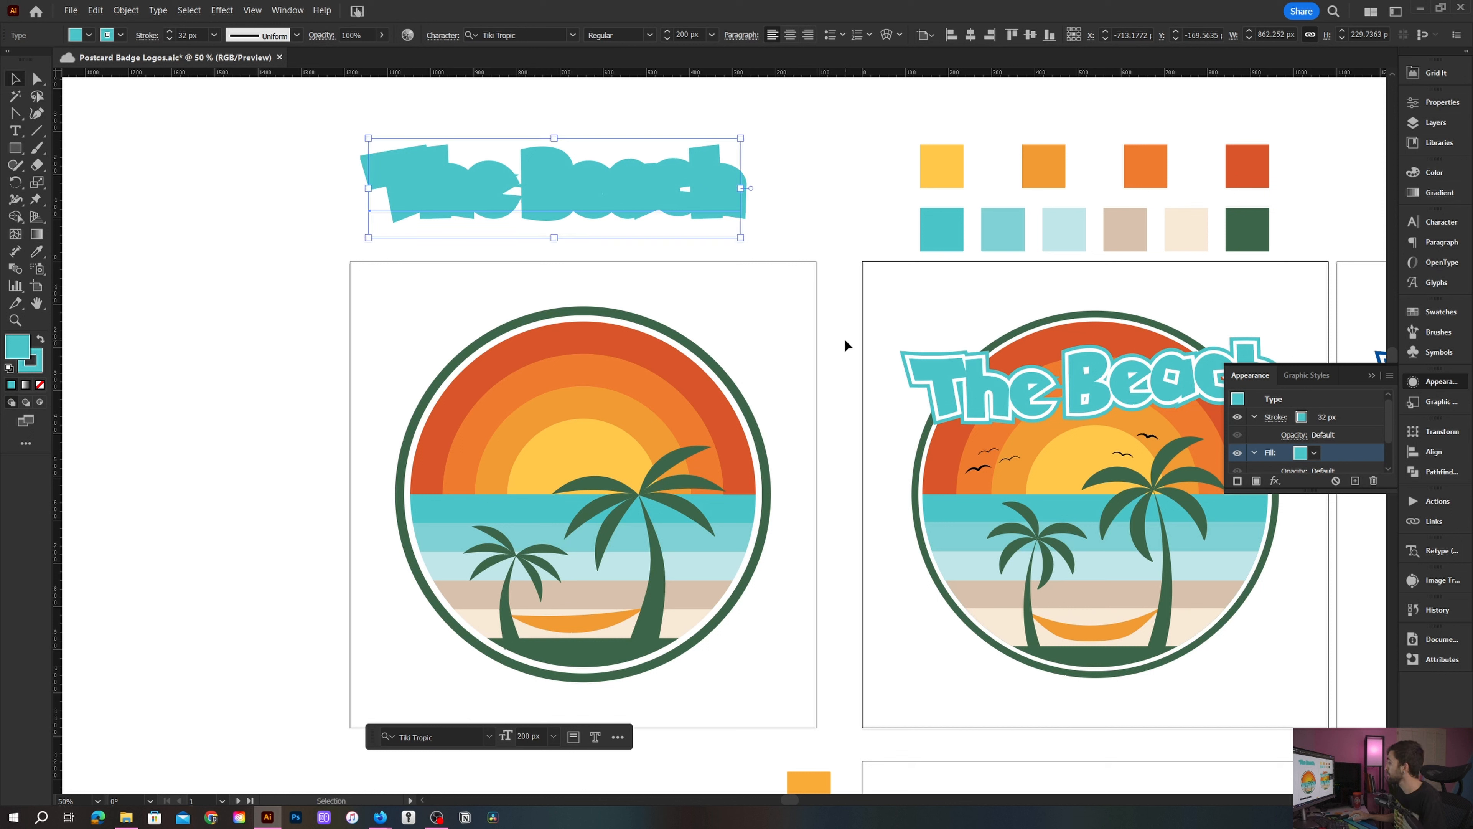
click(1328, 423)
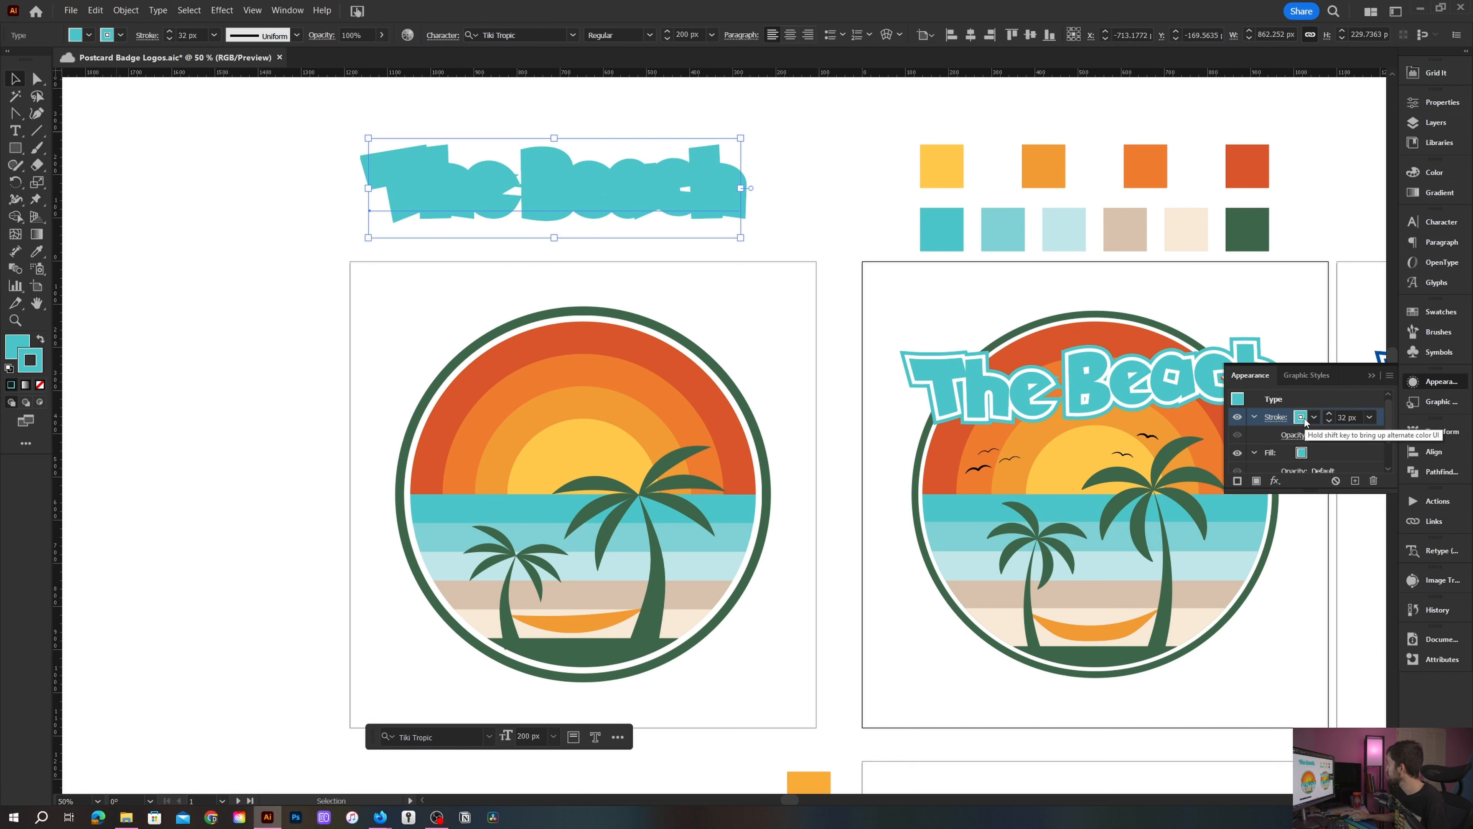
click(1314, 418)
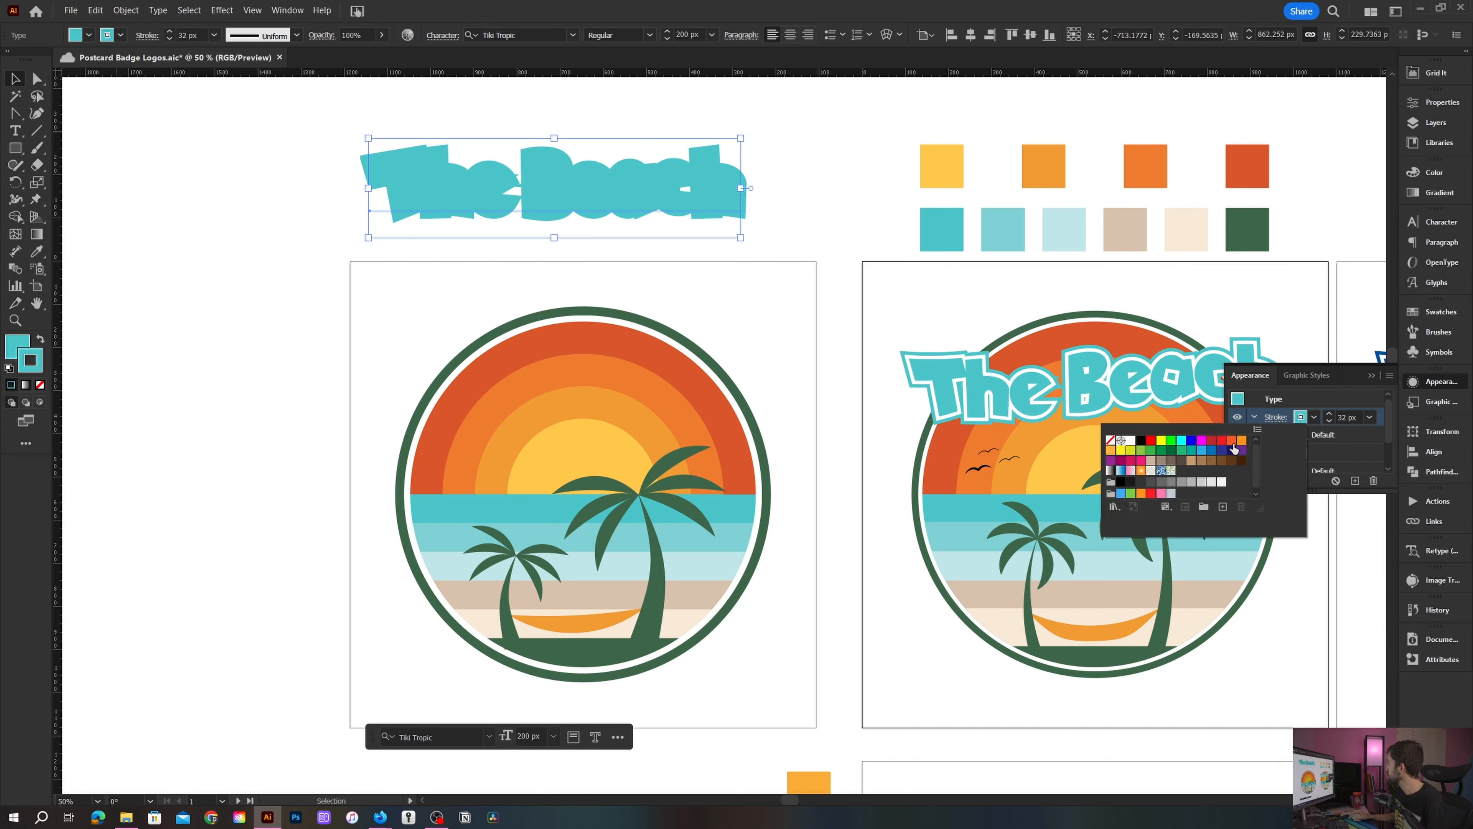
click(1132, 443)
click(1380, 416)
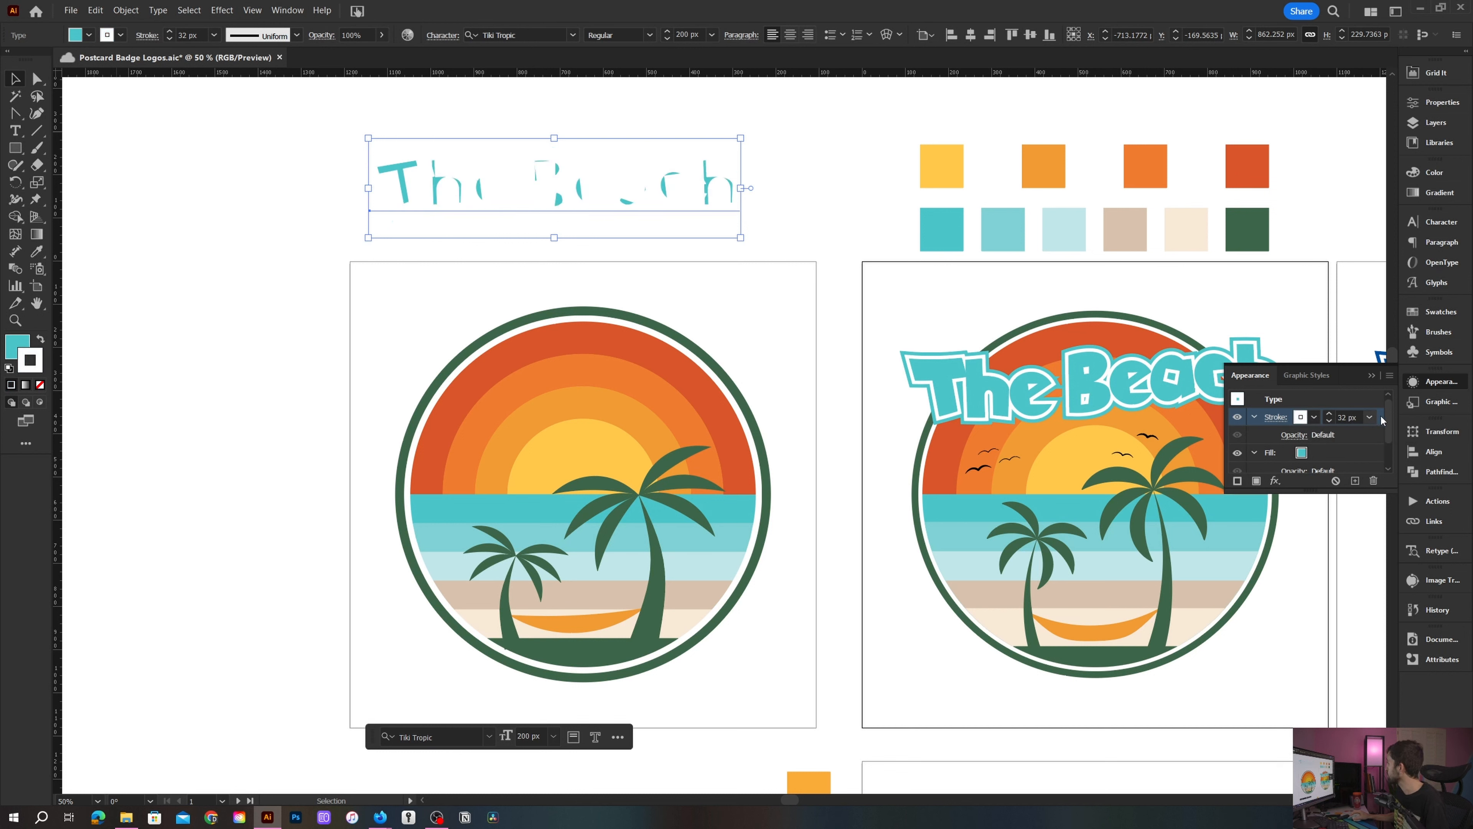
mouse_move(1380, 415)
mouse_down()
mouse_move(1370, 473)
mouse_move(1366, 445)
mouse_up()
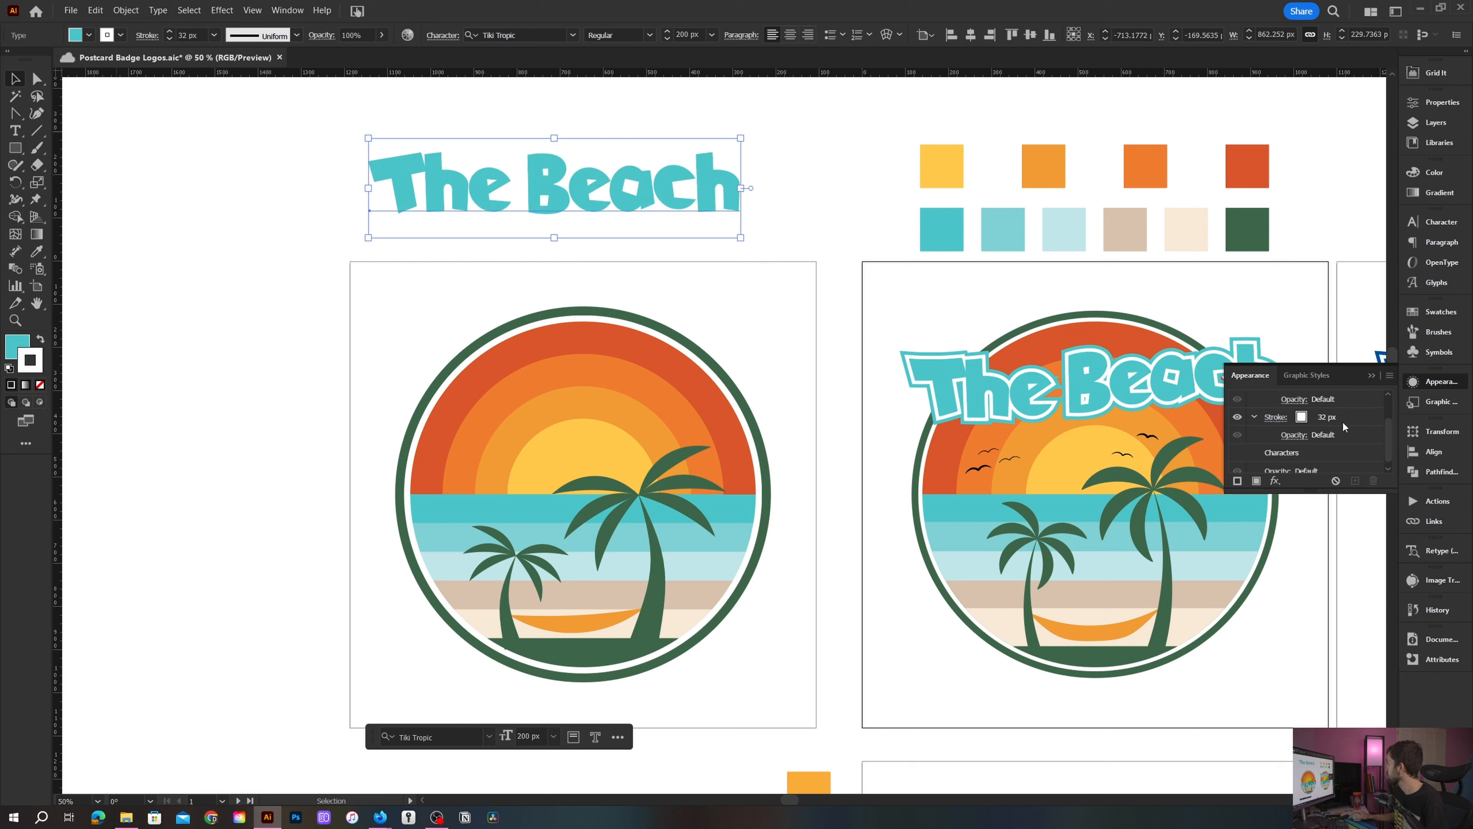
- Add a second stroke to the text and move it below the characters in the appearance stack
click(1257, 481)
key(ctrl+z)
click(1238, 481)
scroll(1321, 419, up, 2)
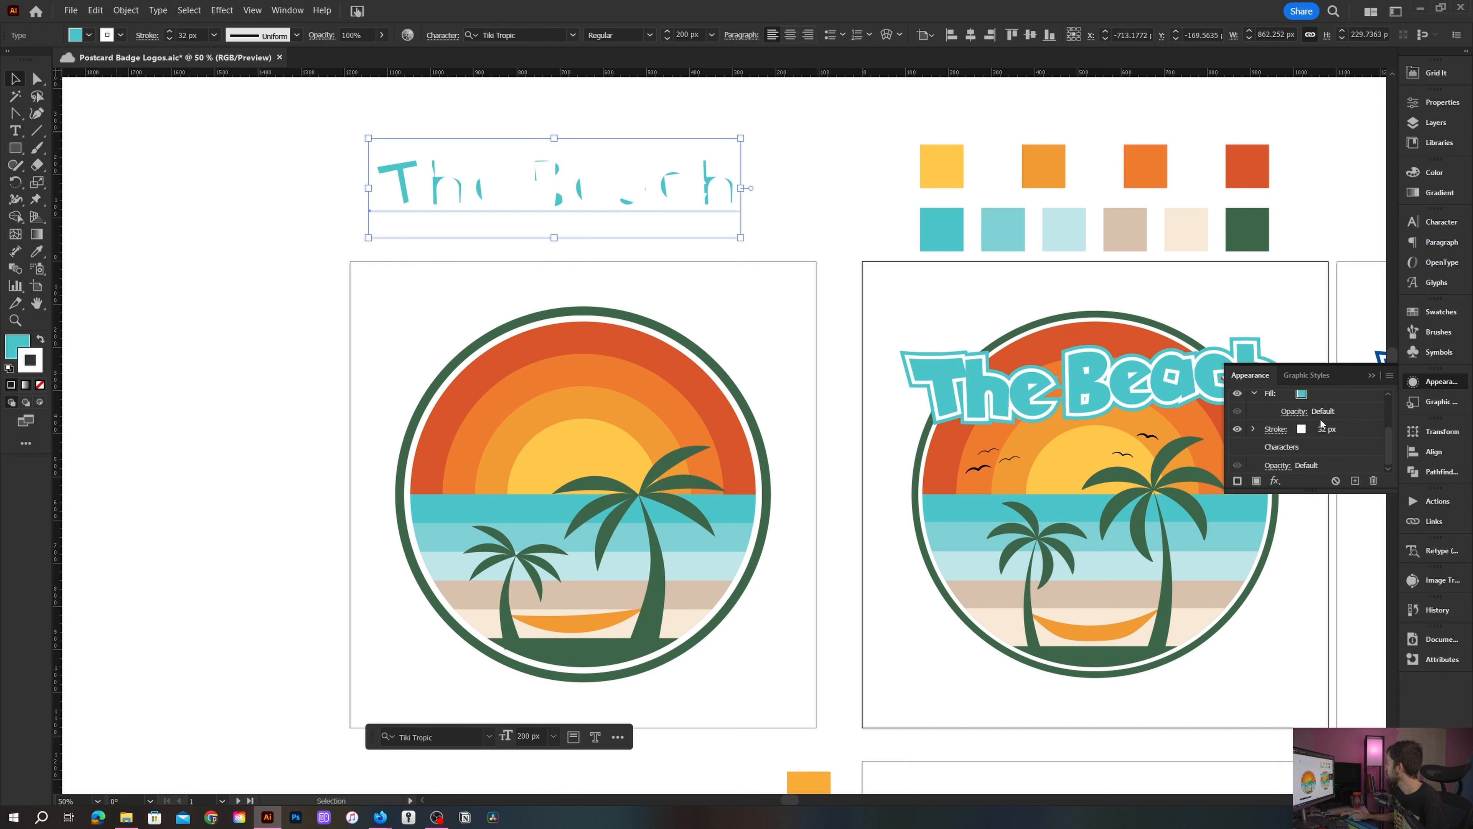
click(1320, 418)
mouse_move(1380, 418)
mouse_down()
mouse_move(1381, 484)
mouse_move(1371, 458)
mouse_up()
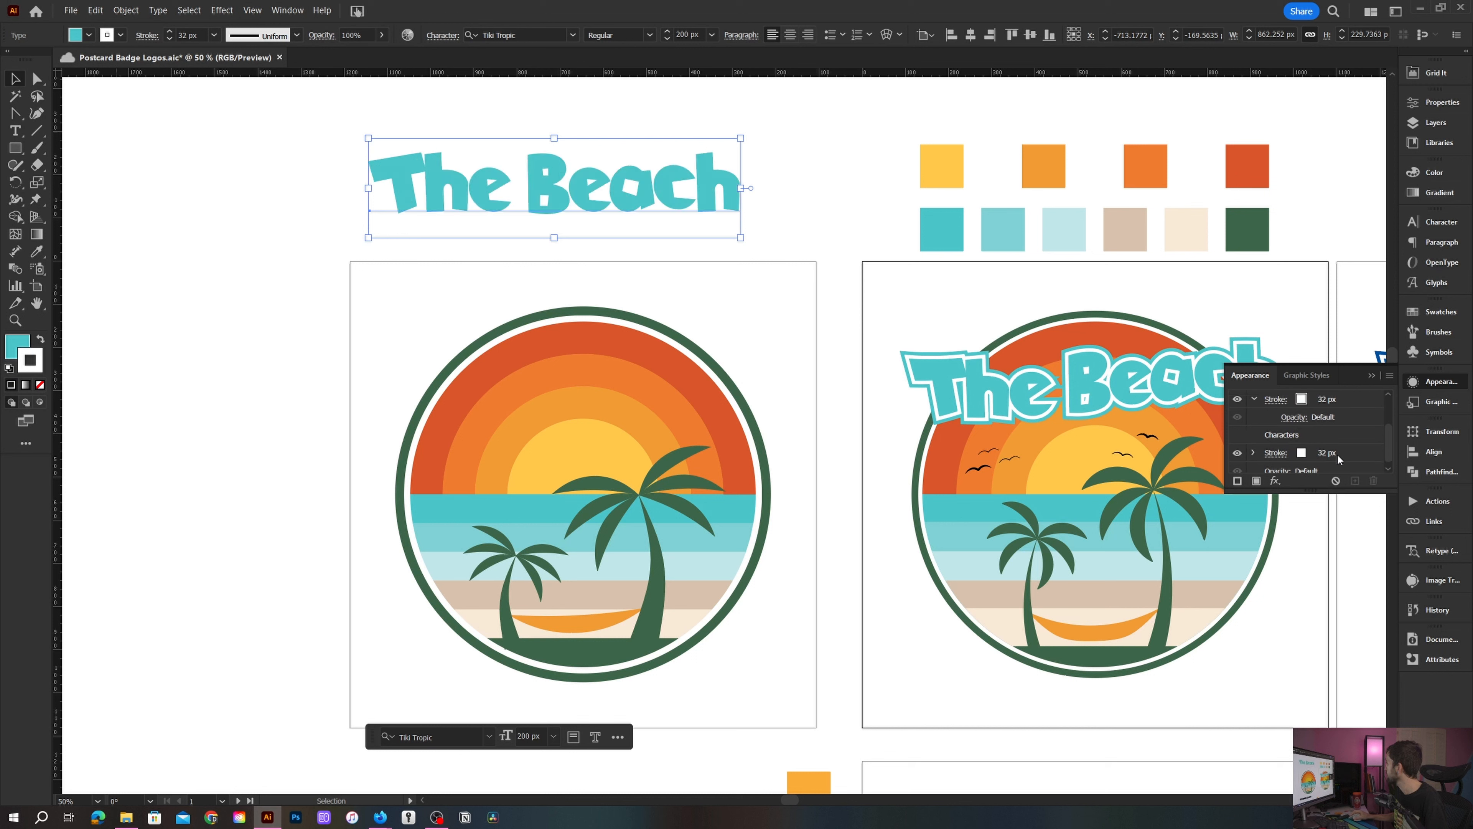
- Color the lower stroke with the teal sampled from the reference title using the Eyedropper
click(1302, 453)
key(i)
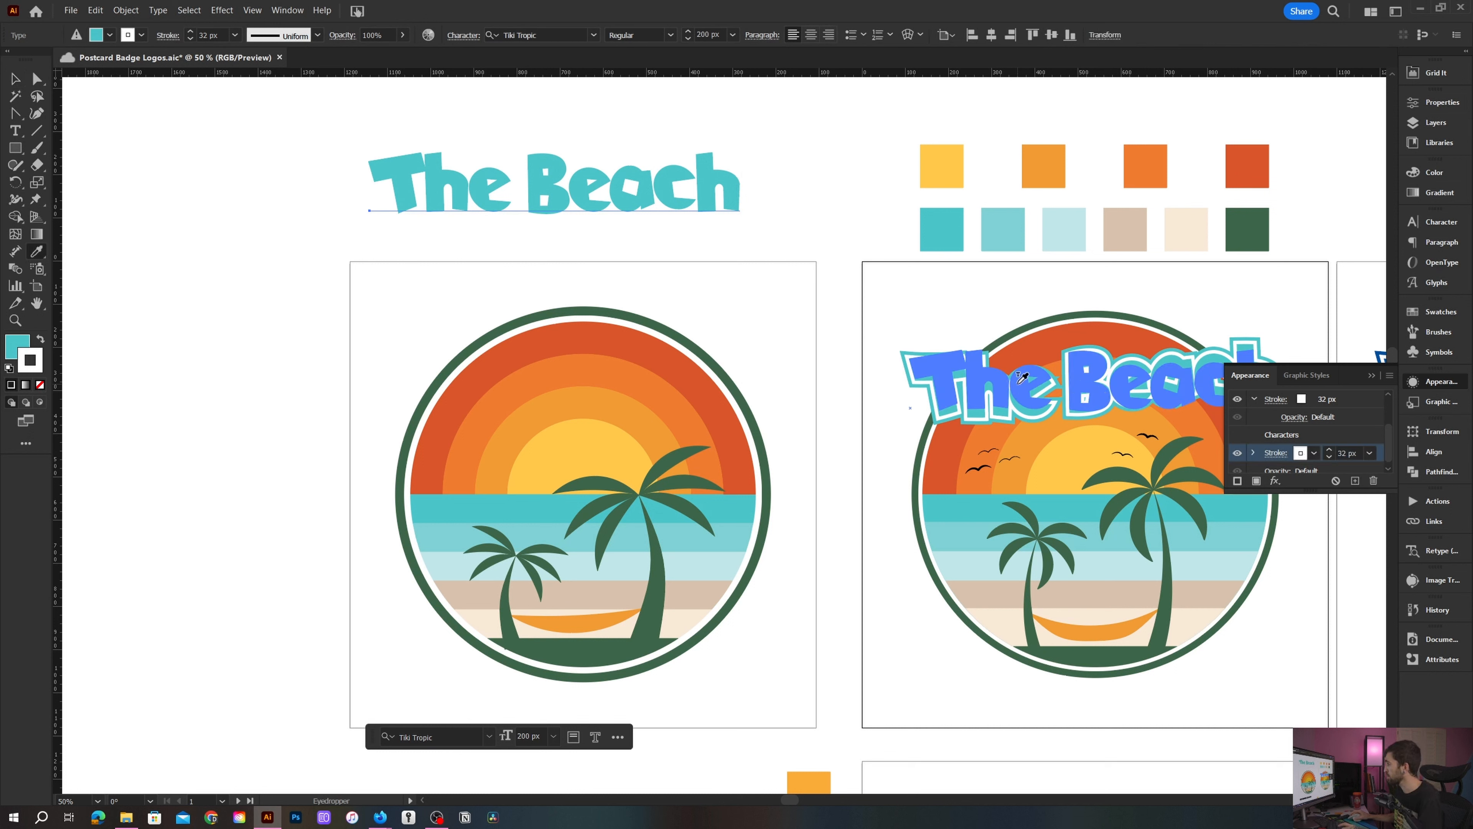
click(946, 369)
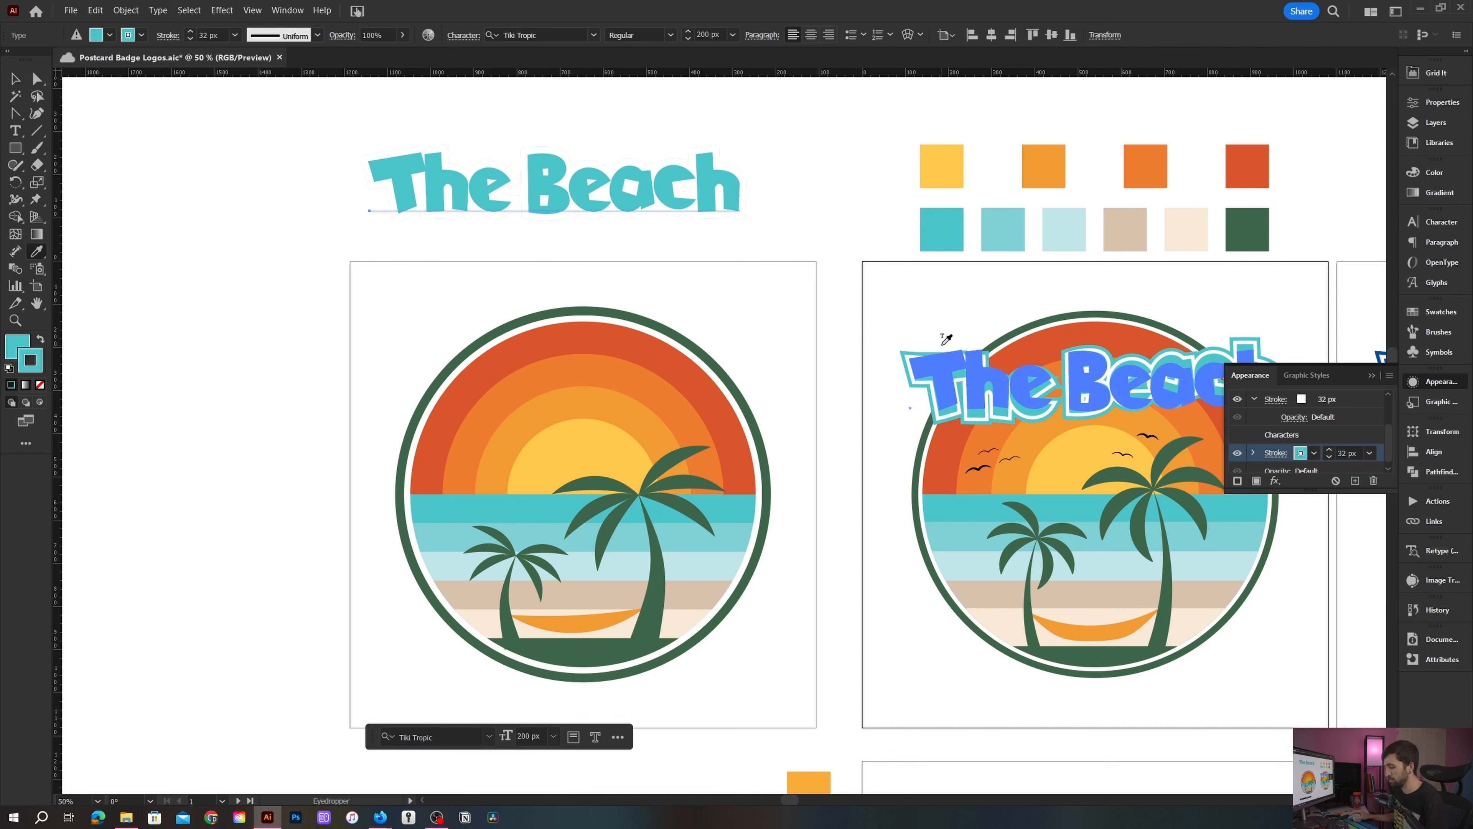
key(Escape)
- Set the white stroke's weight to 16 px
scroll(1335, 436, up, 2)
click(1328, 453)
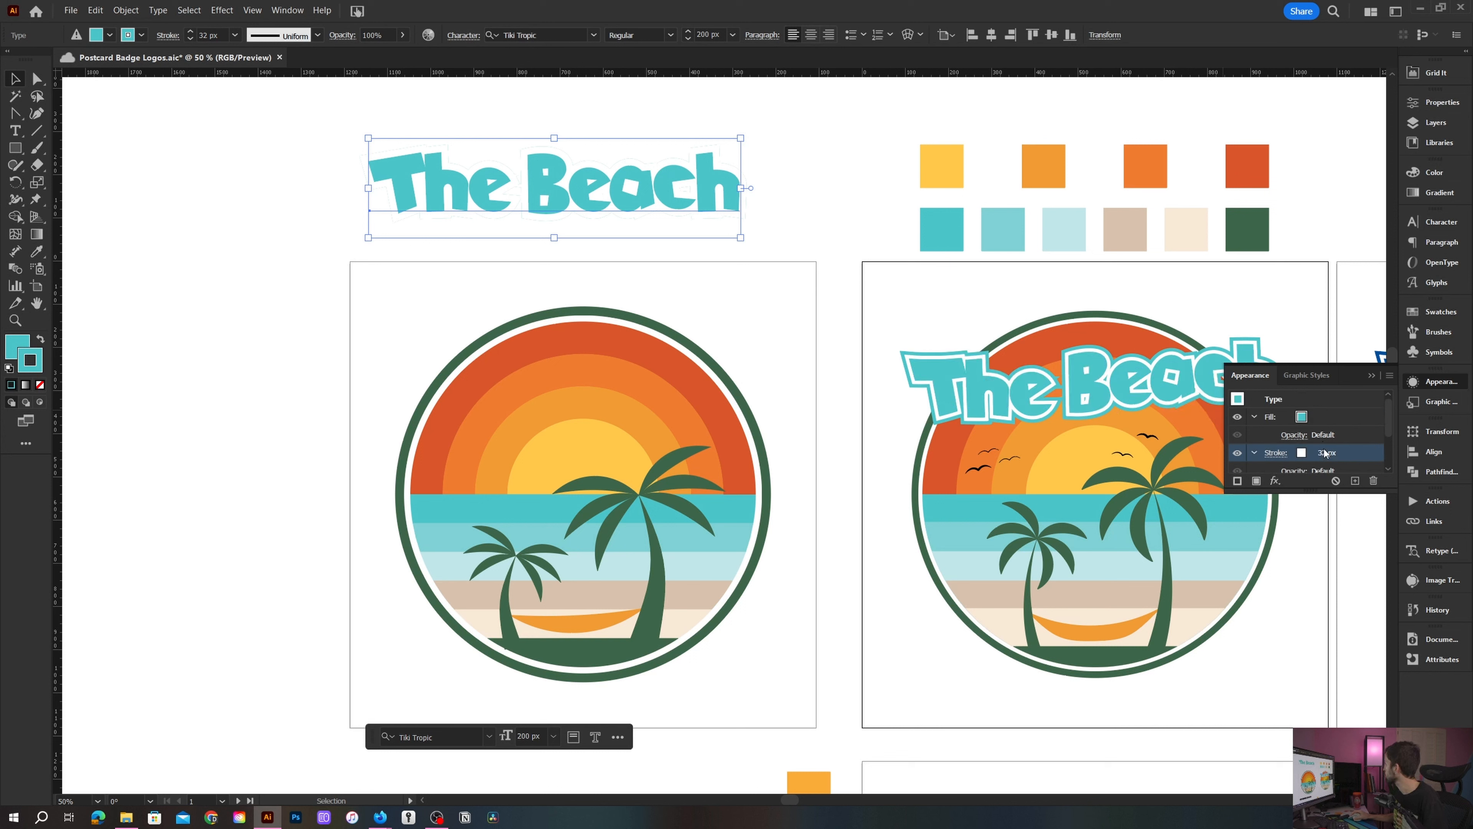
double_click(1347, 452)
text(16)
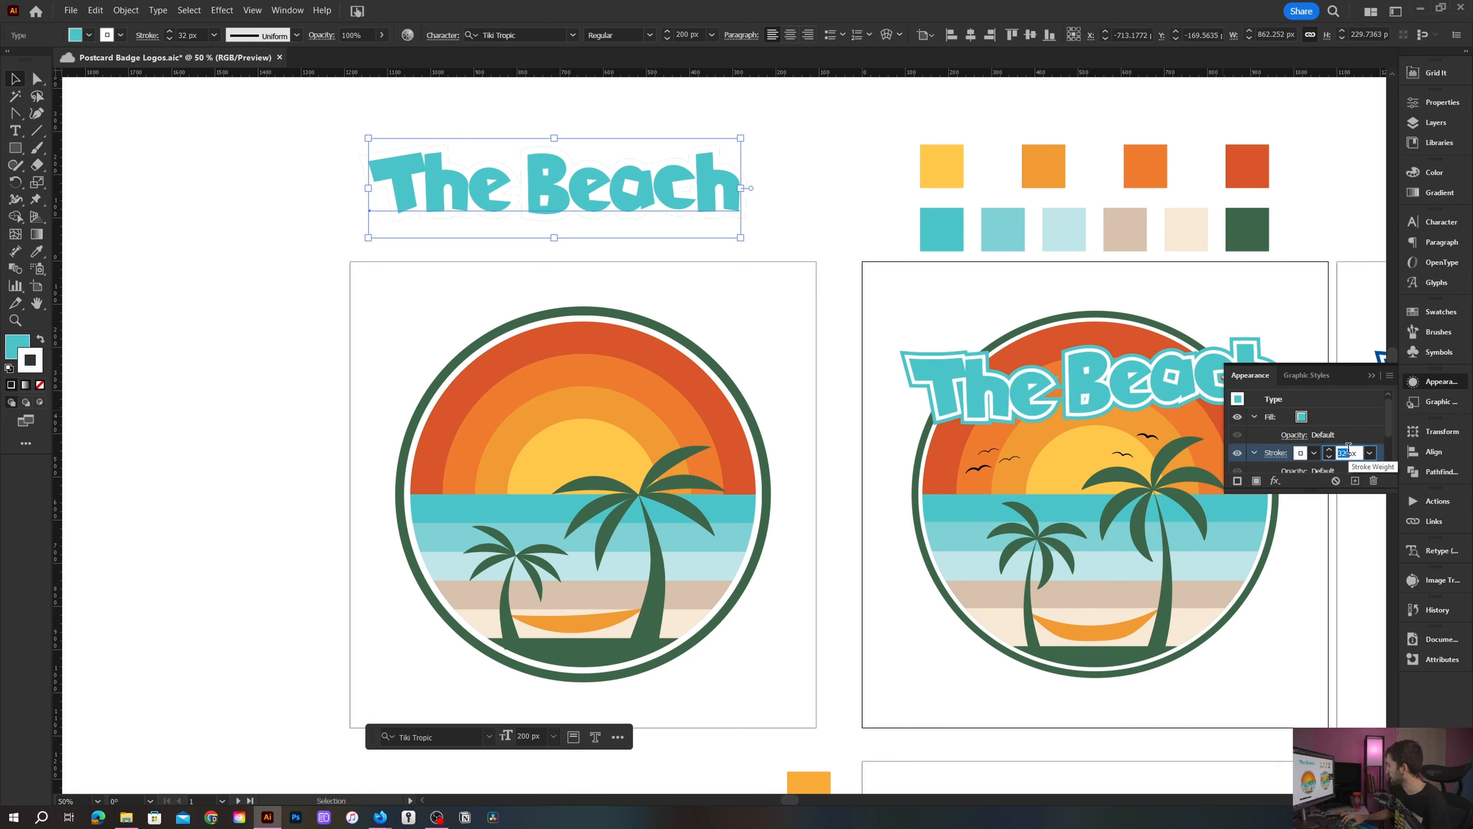
key(Return)
click(1338, 415)
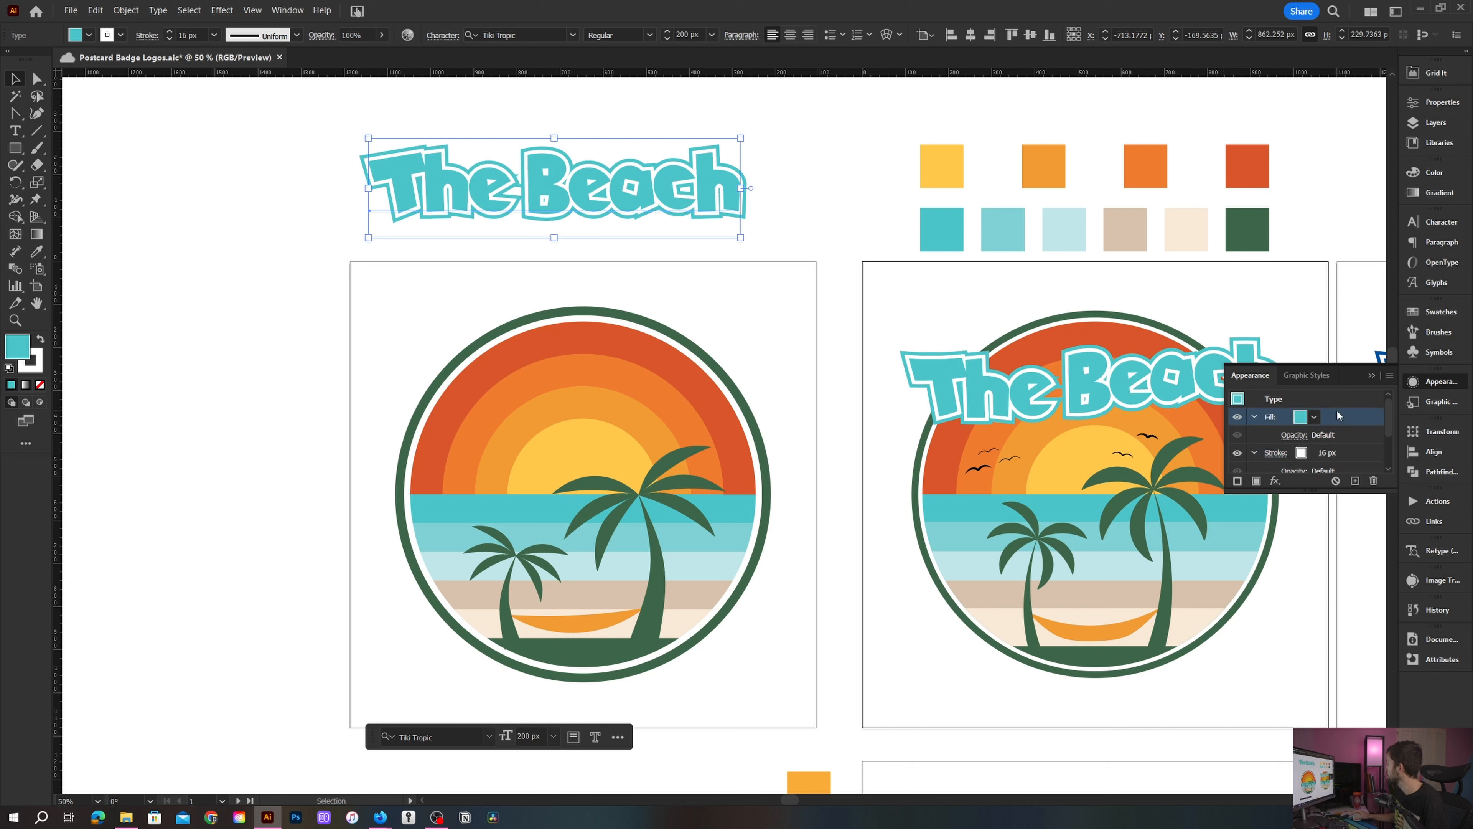
scroll(1332, 412, down, 1)
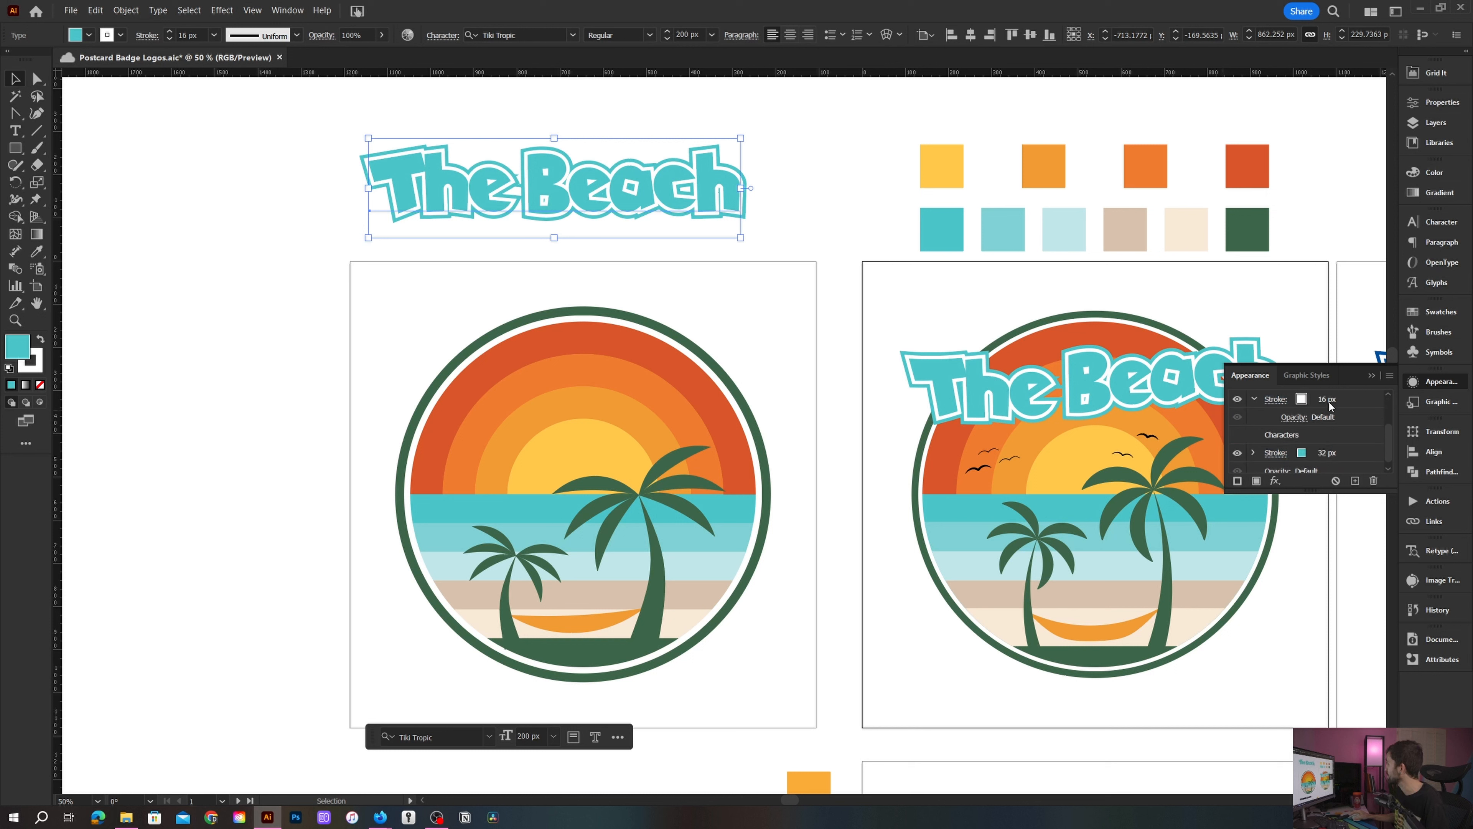
scroll(1331, 405, down, 1)
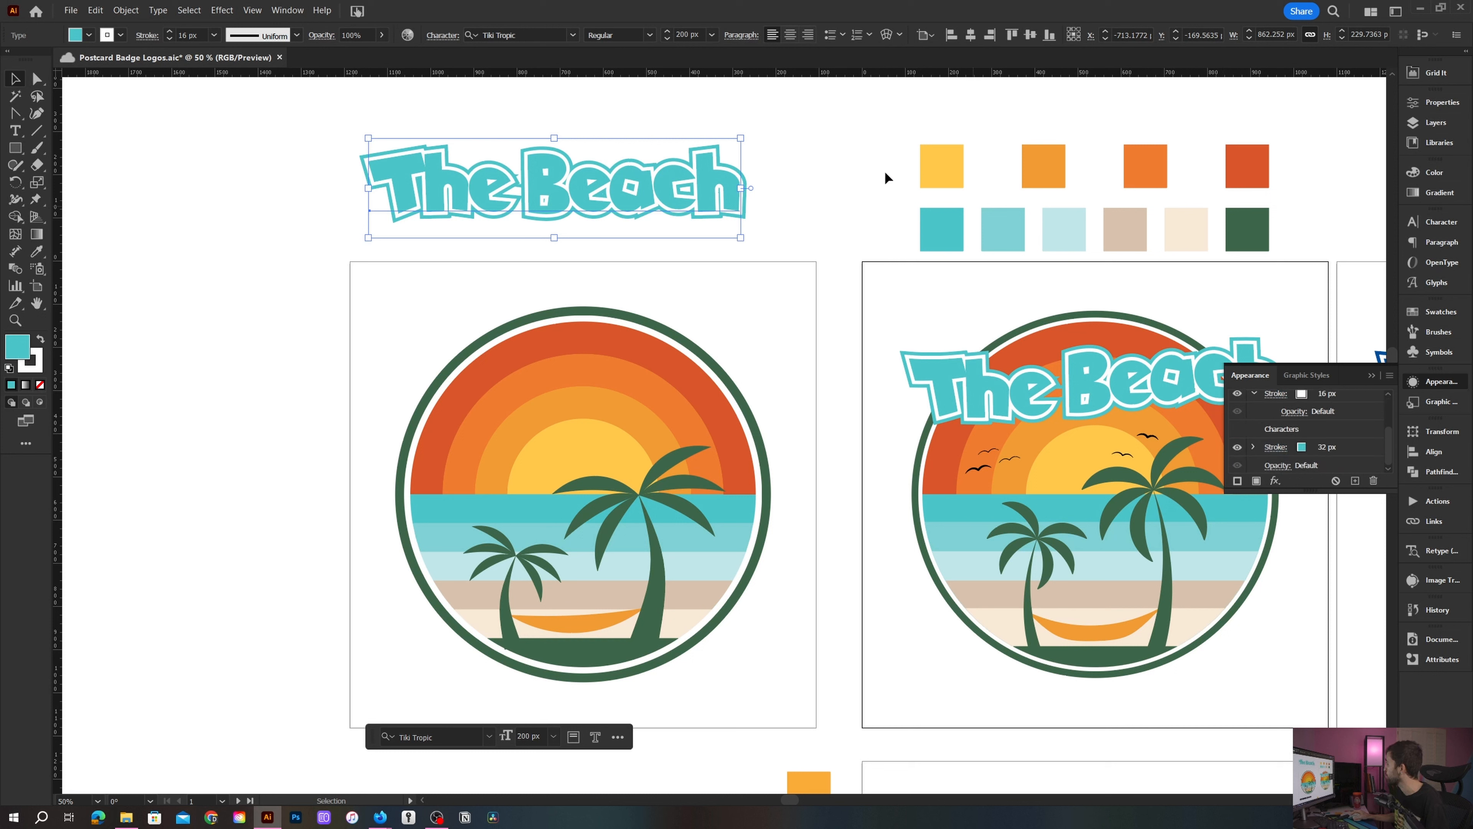
scroll(1320, 446, up, 2)
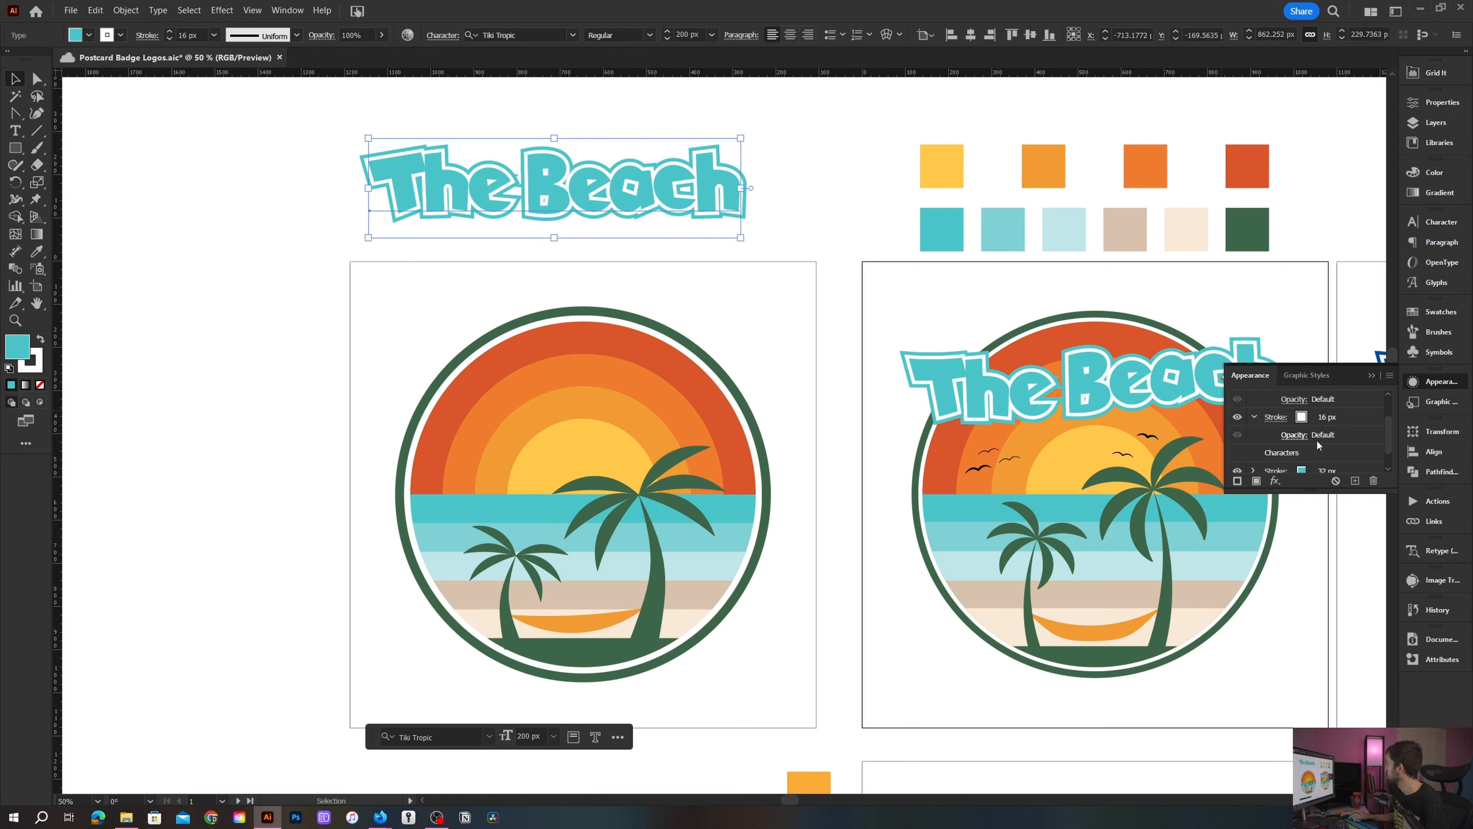
click(222, 10)
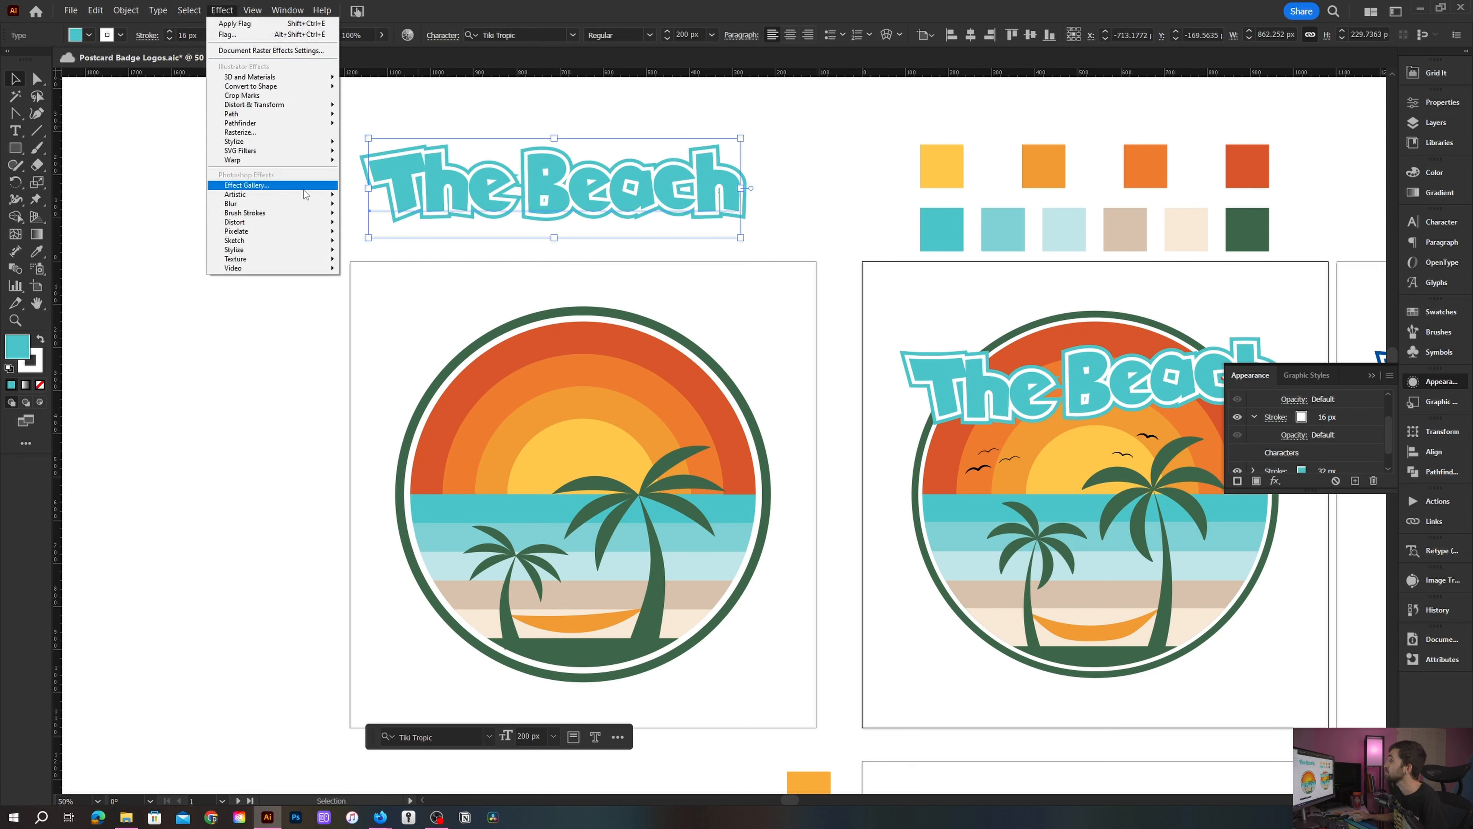
mouse_move(299, 162)
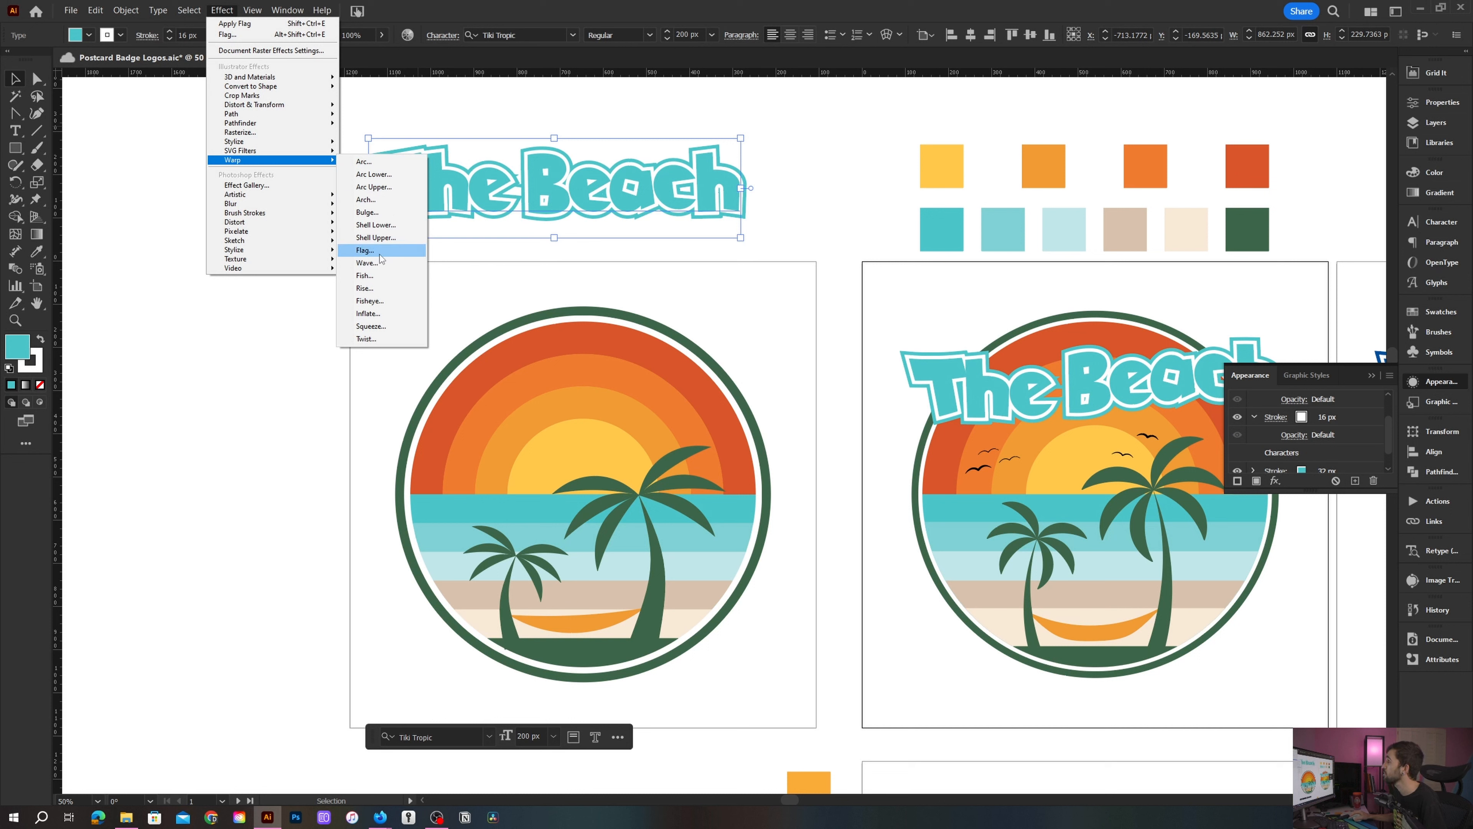
click(364, 249)
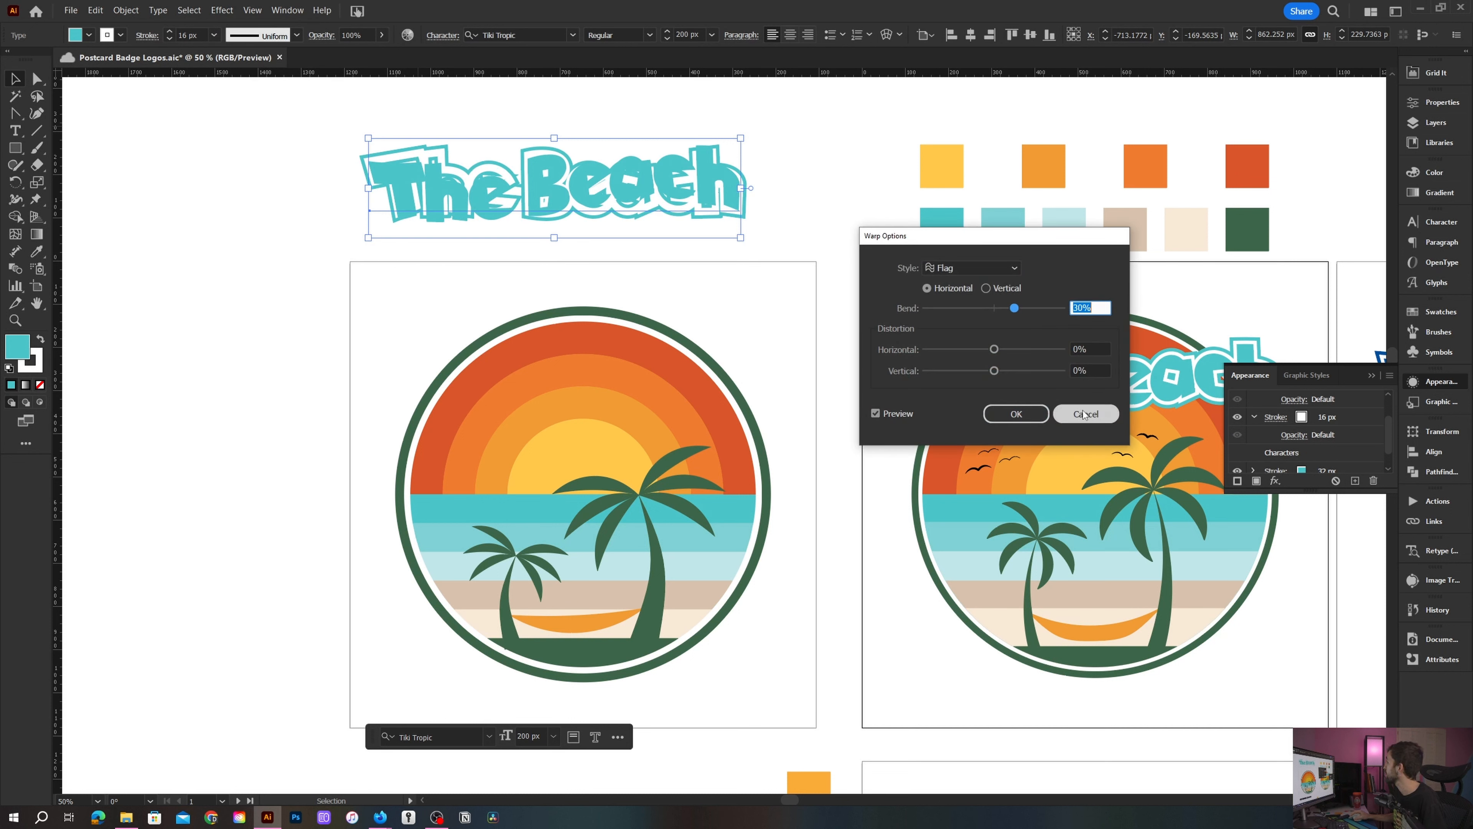
click(1057, 414)
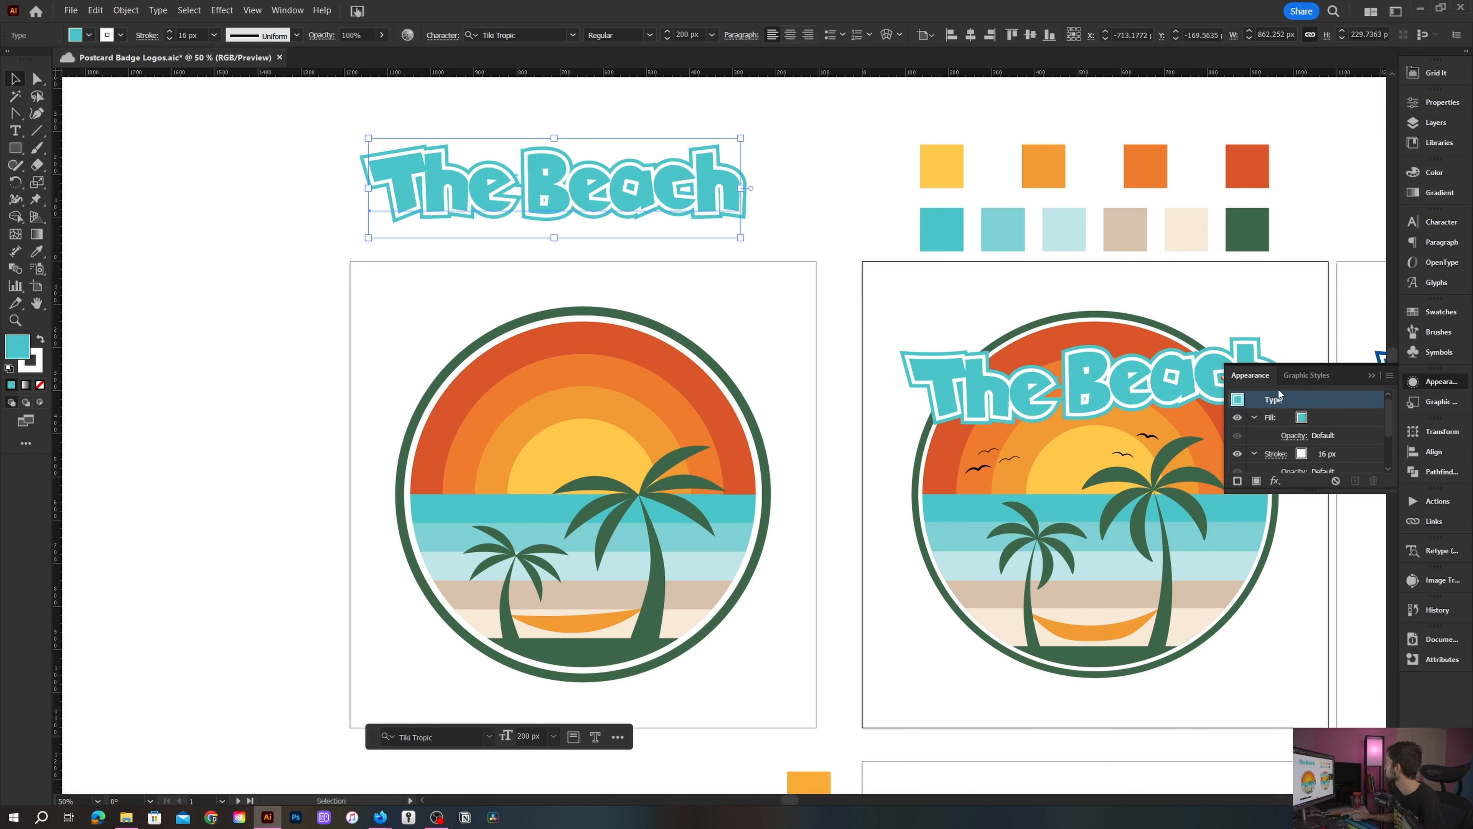
- Apply a horizontal Flag warp effect to the title text
click(1275, 480)
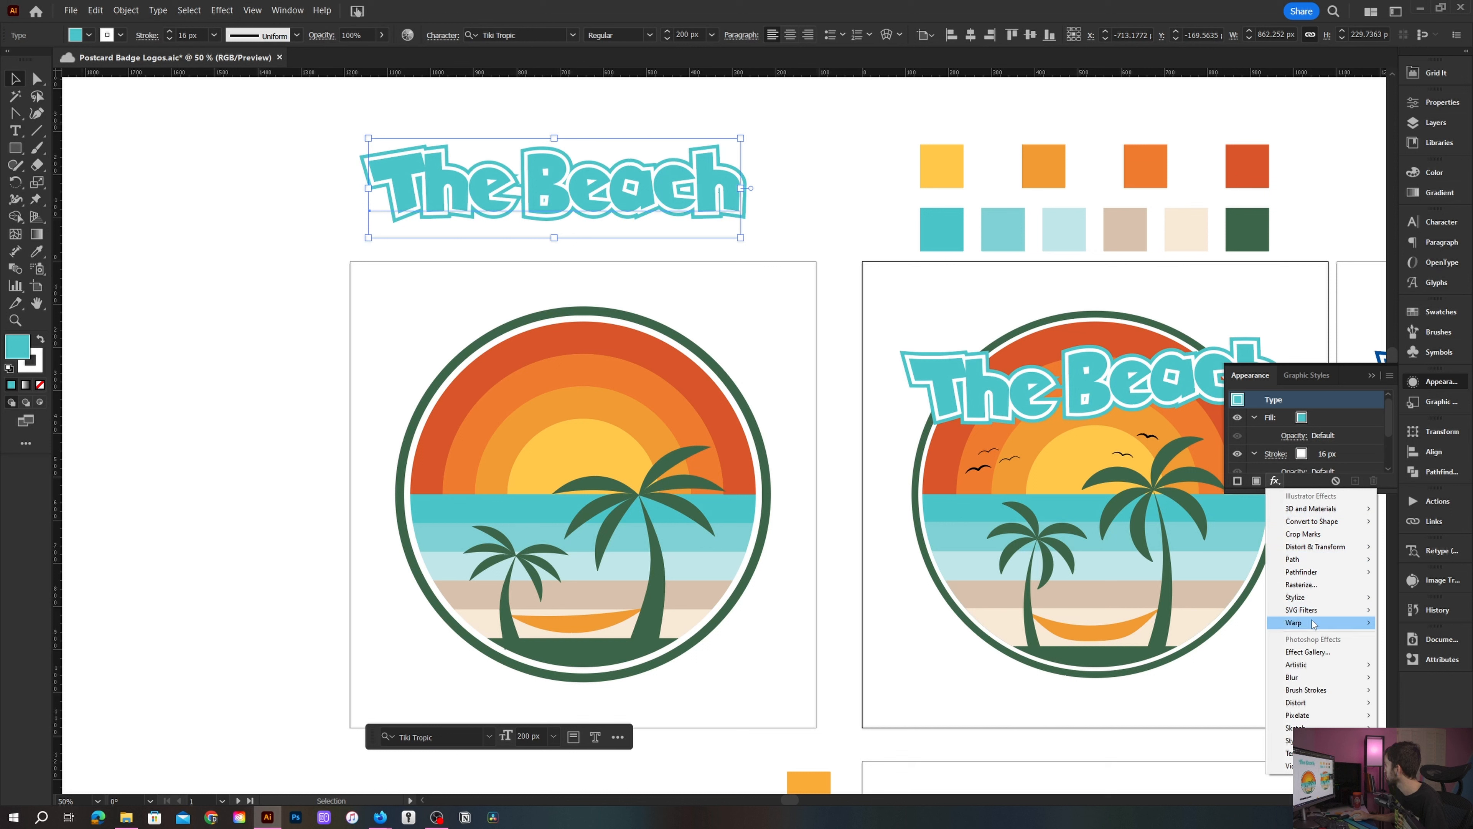
mouse_move(1314, 625)
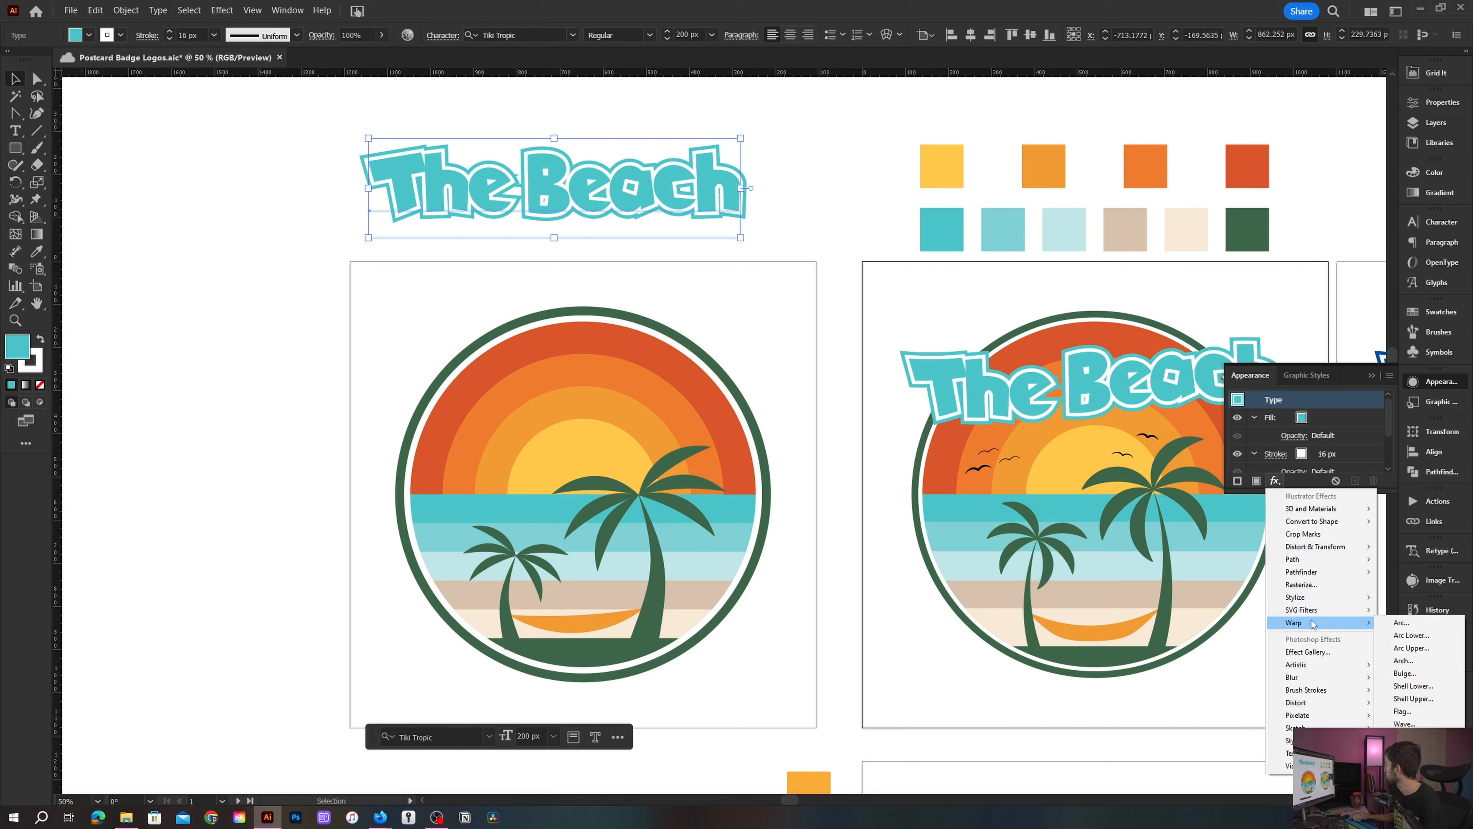
click(1416, 712)
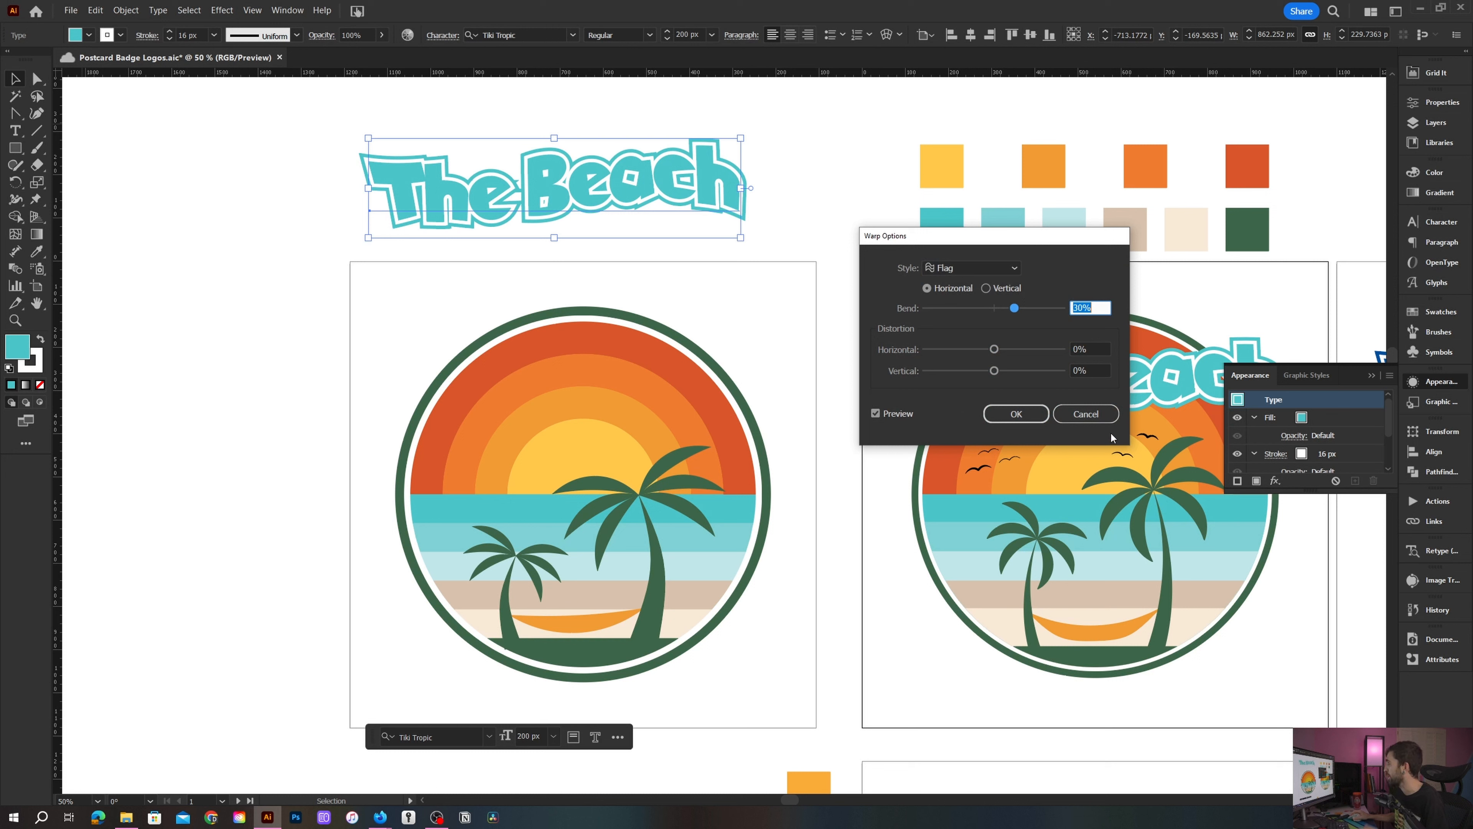
click(1026, 422)
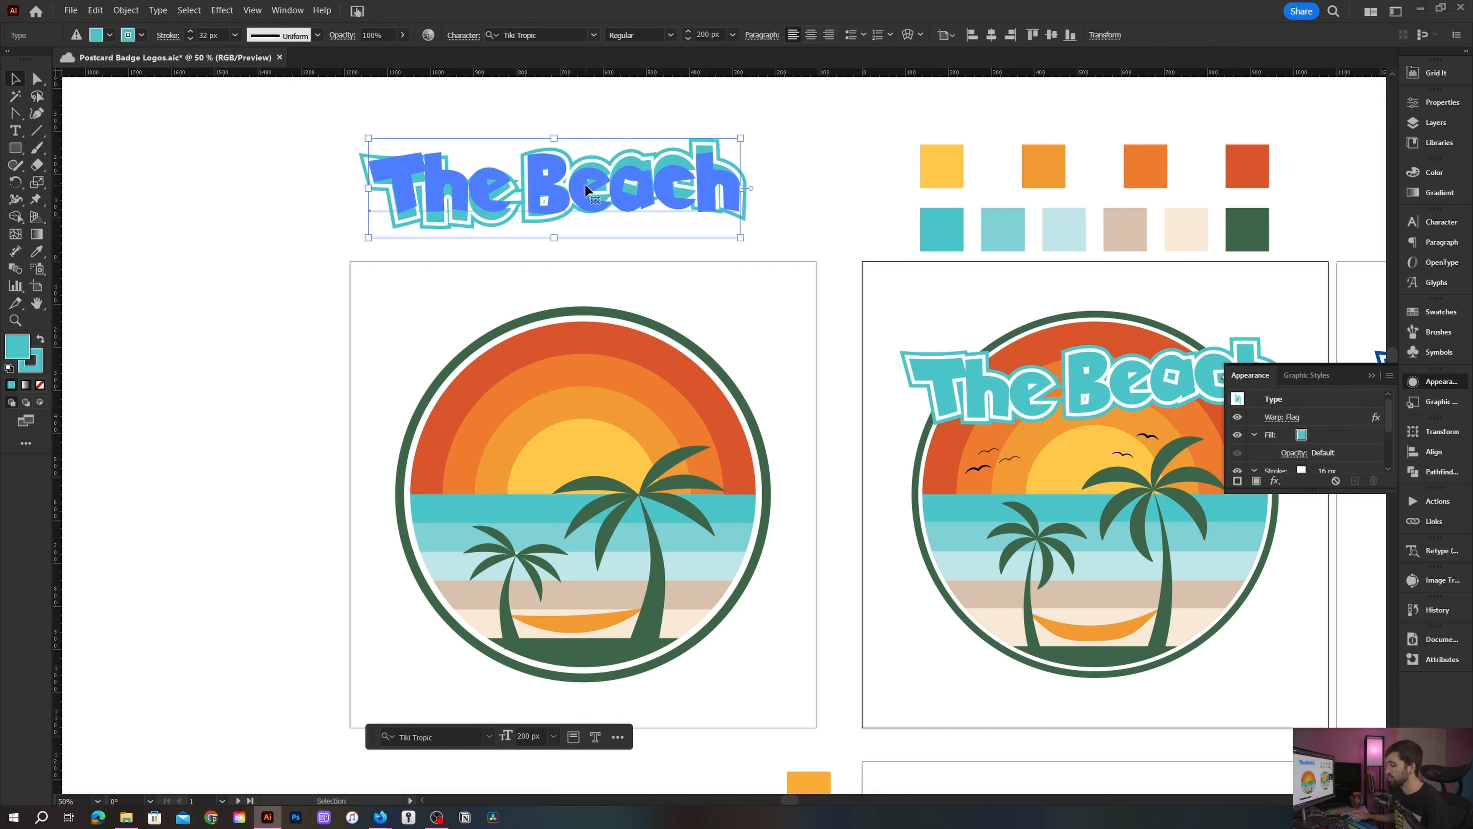
- Move the title text onto the top of the badge and into the Beach - Midday layer so it sits above the artwork
click(587, 250)
drag(588, 190, 596, 392)
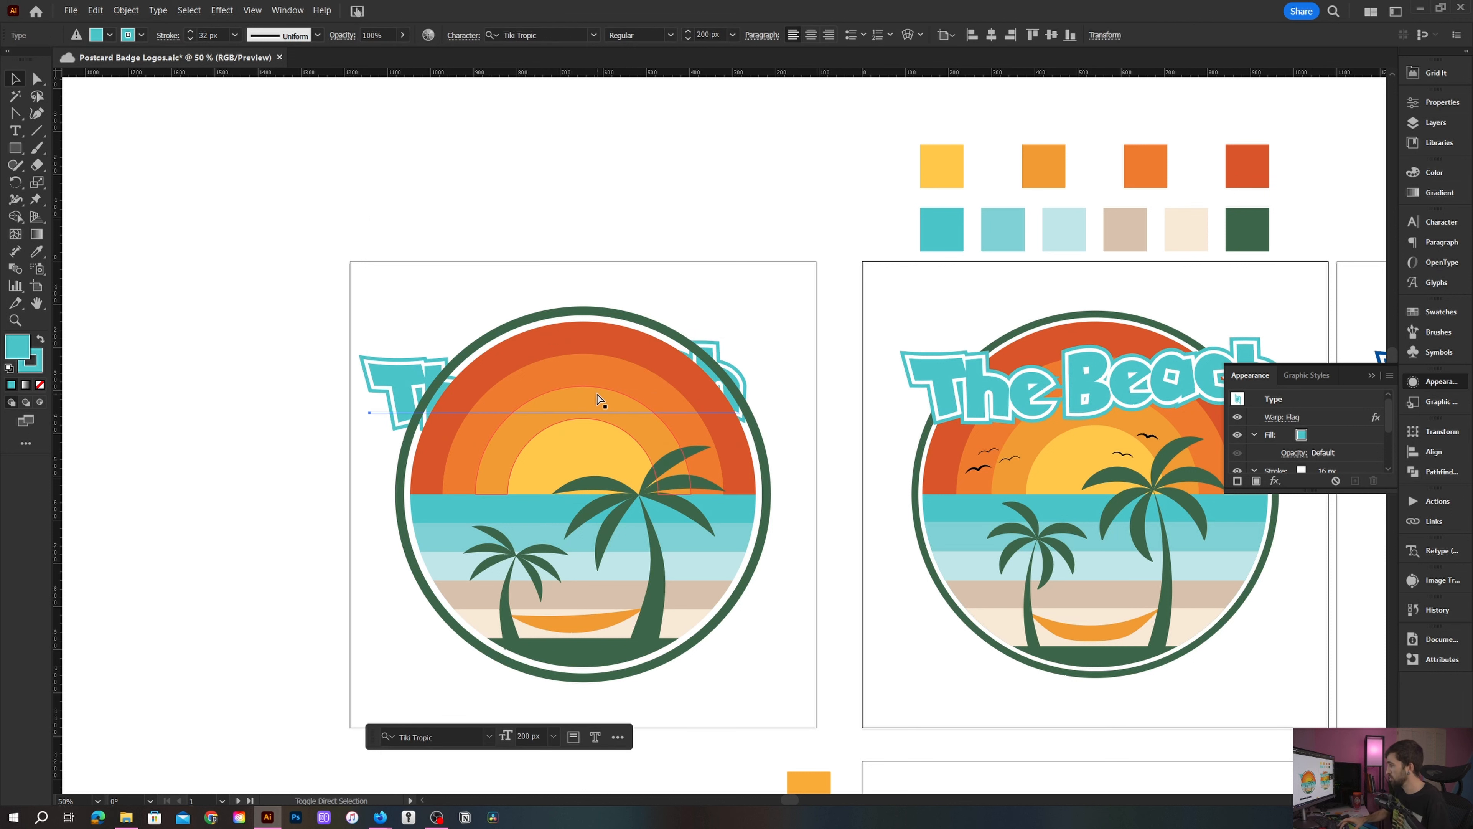
key(F7)
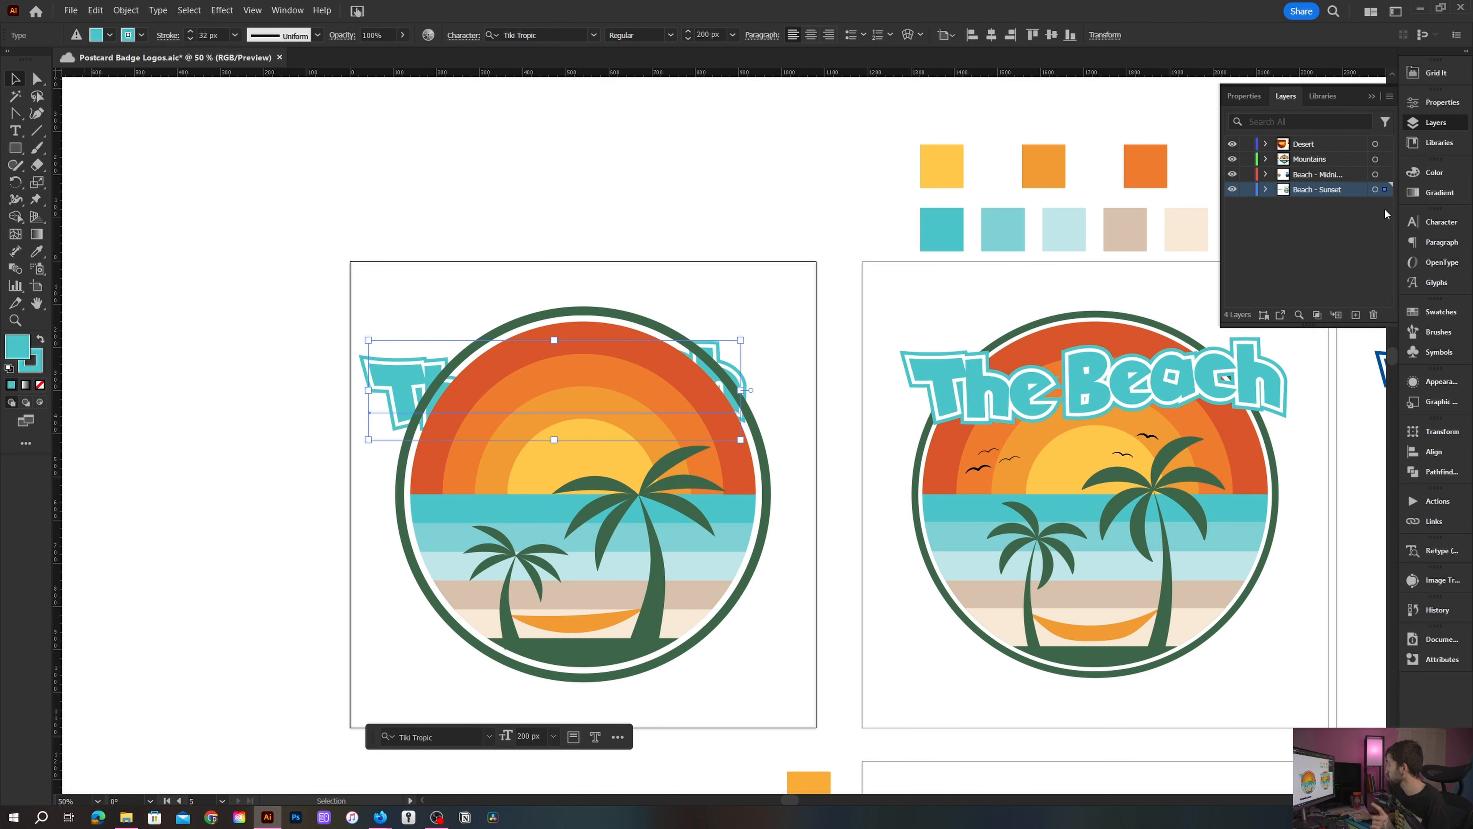
drag(1387, 181, 1387, 176)
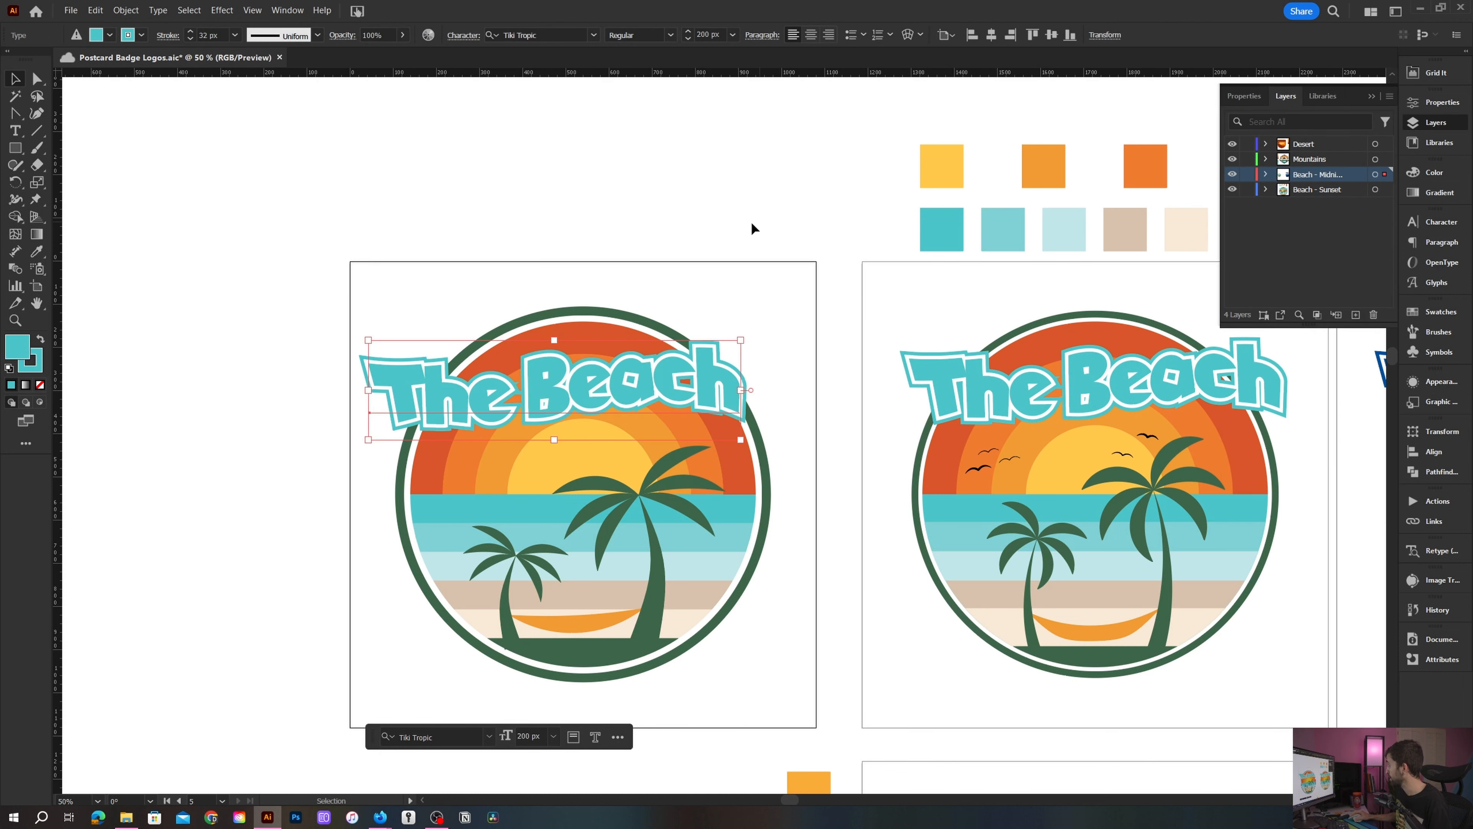
- Scale the title up to about 220 px so it spans the top of the badge
key(ctrl)
click(991, 35)
click(655, 263)
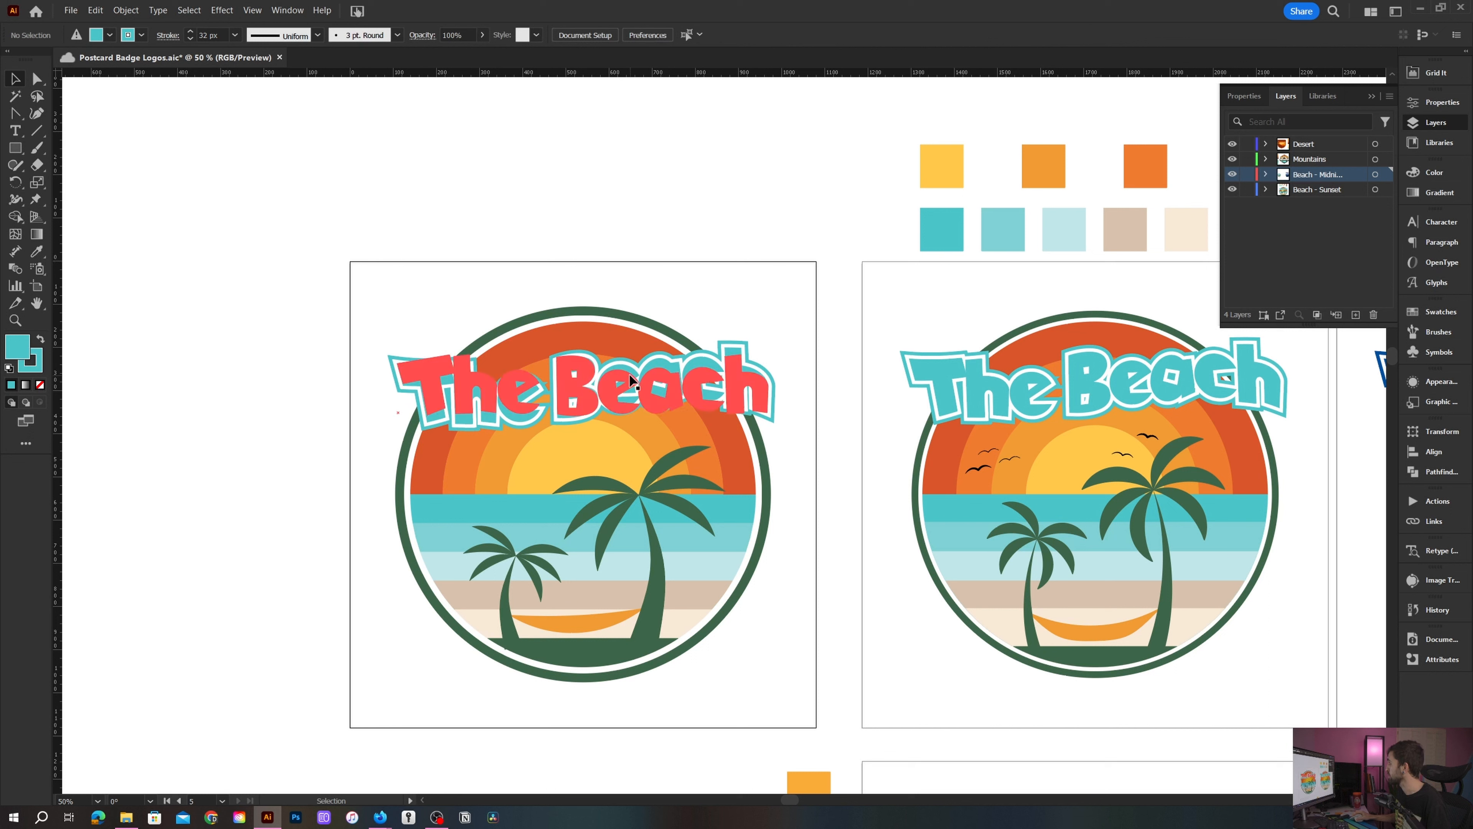
click(582, 349)
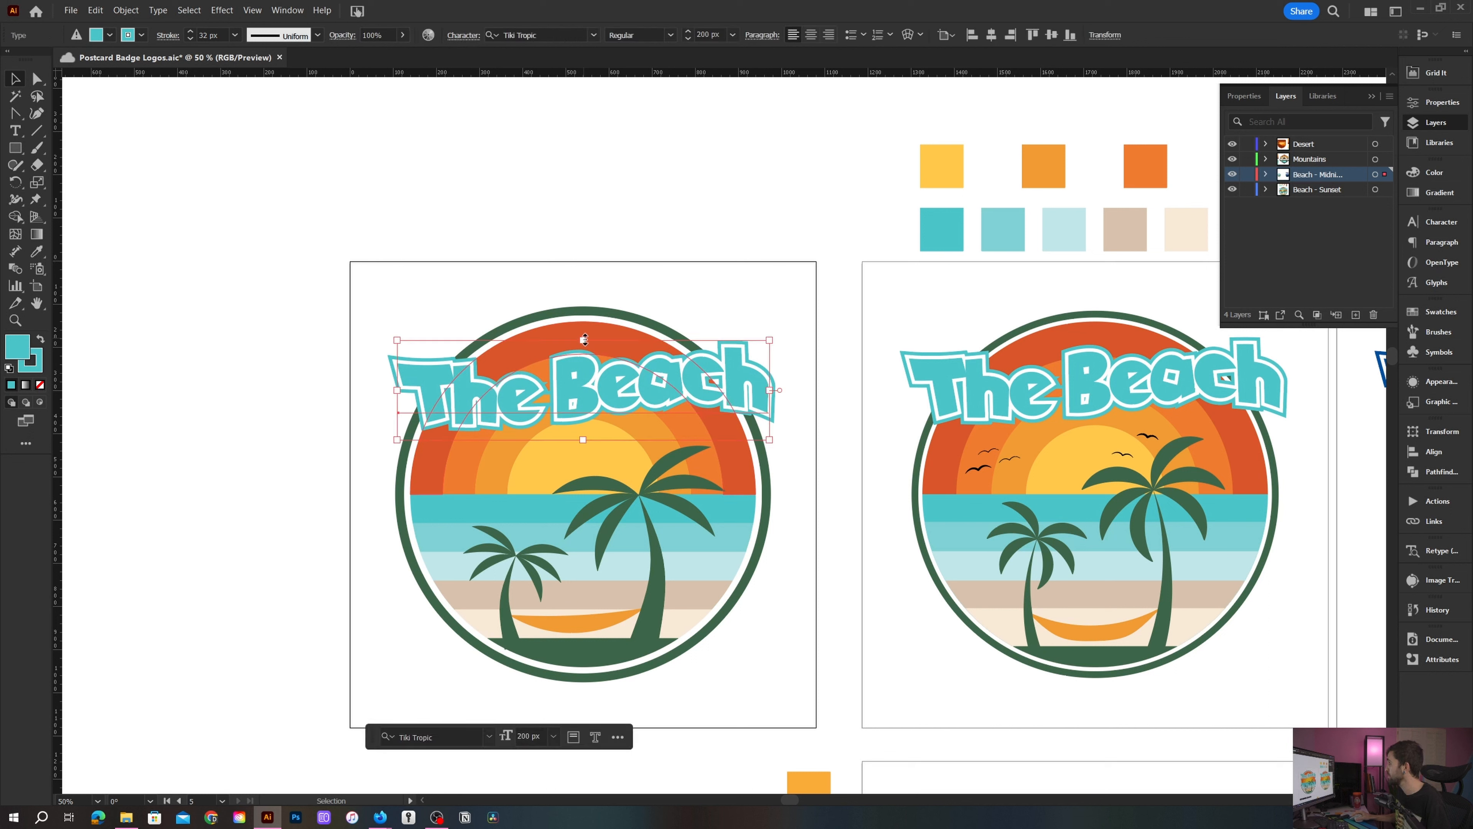
drag(585, 335, 585, 332)
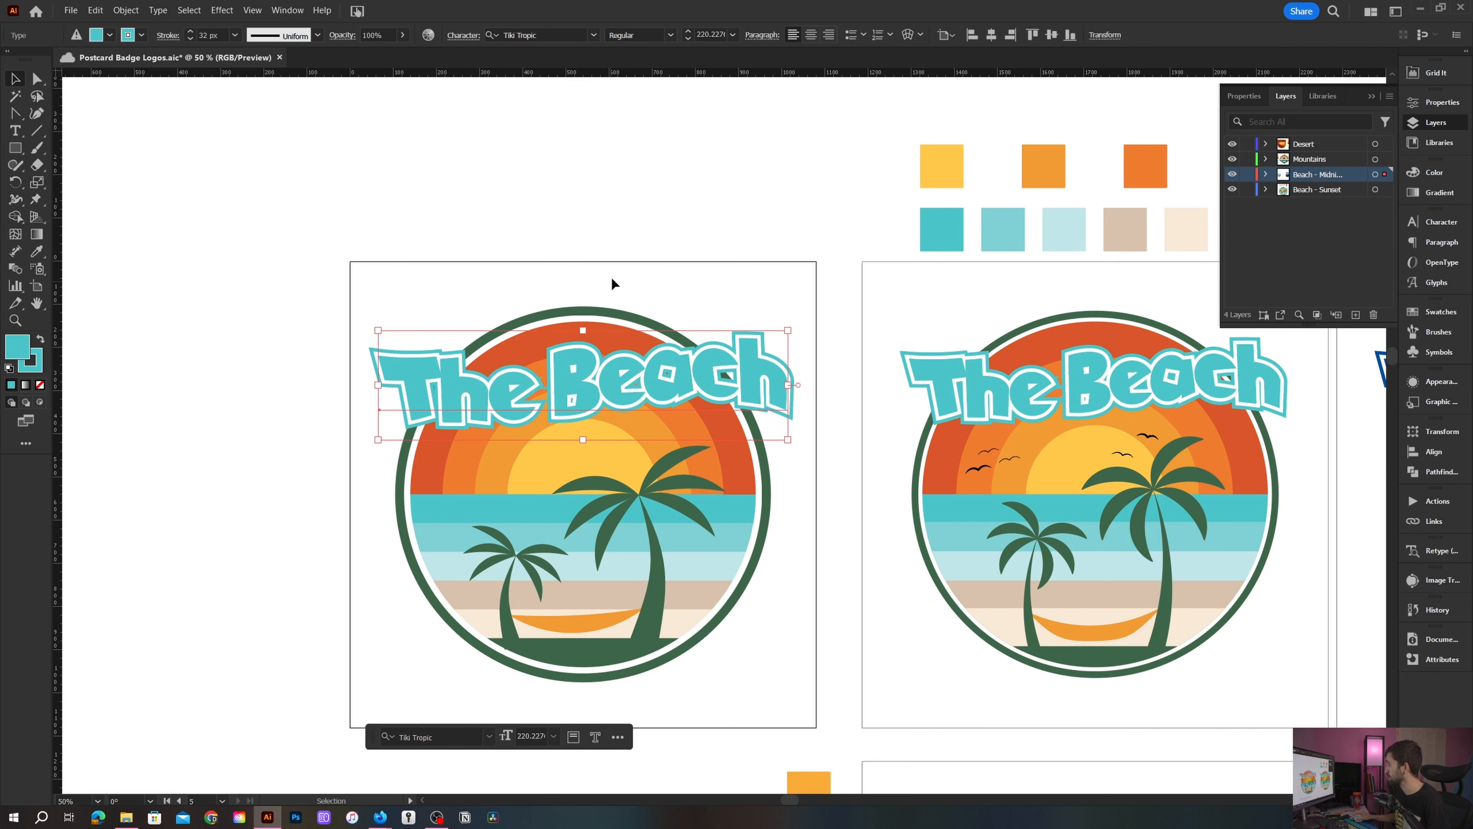
click(612, 279)
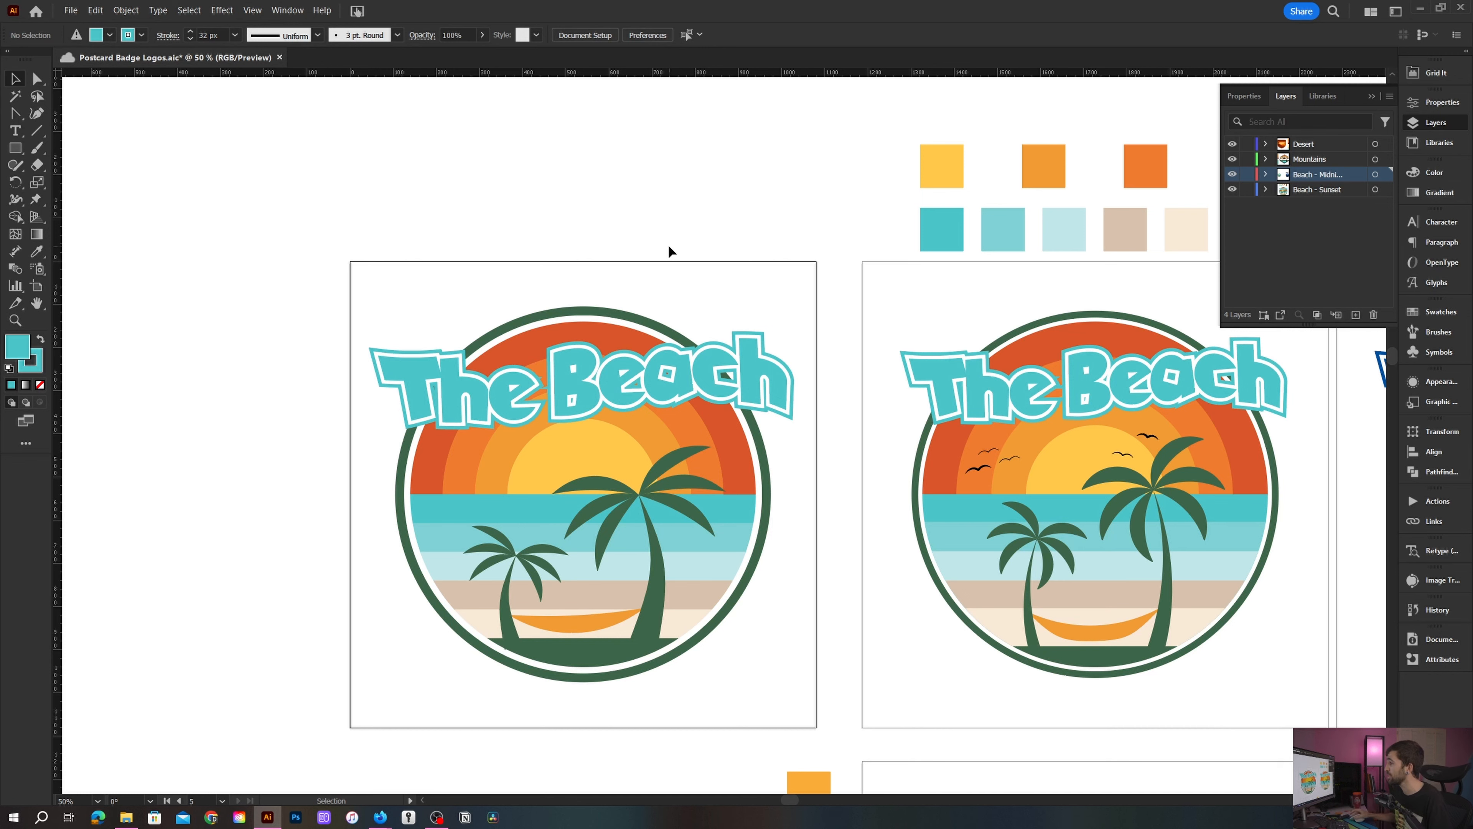
- Draw a short straight path with the Pen tool over the sun, with no fill and a 1 px stroke
scroll(523, 365, up, 2)
drag(498, 528, 589, 353)
scroll(589, 353, up, 1)
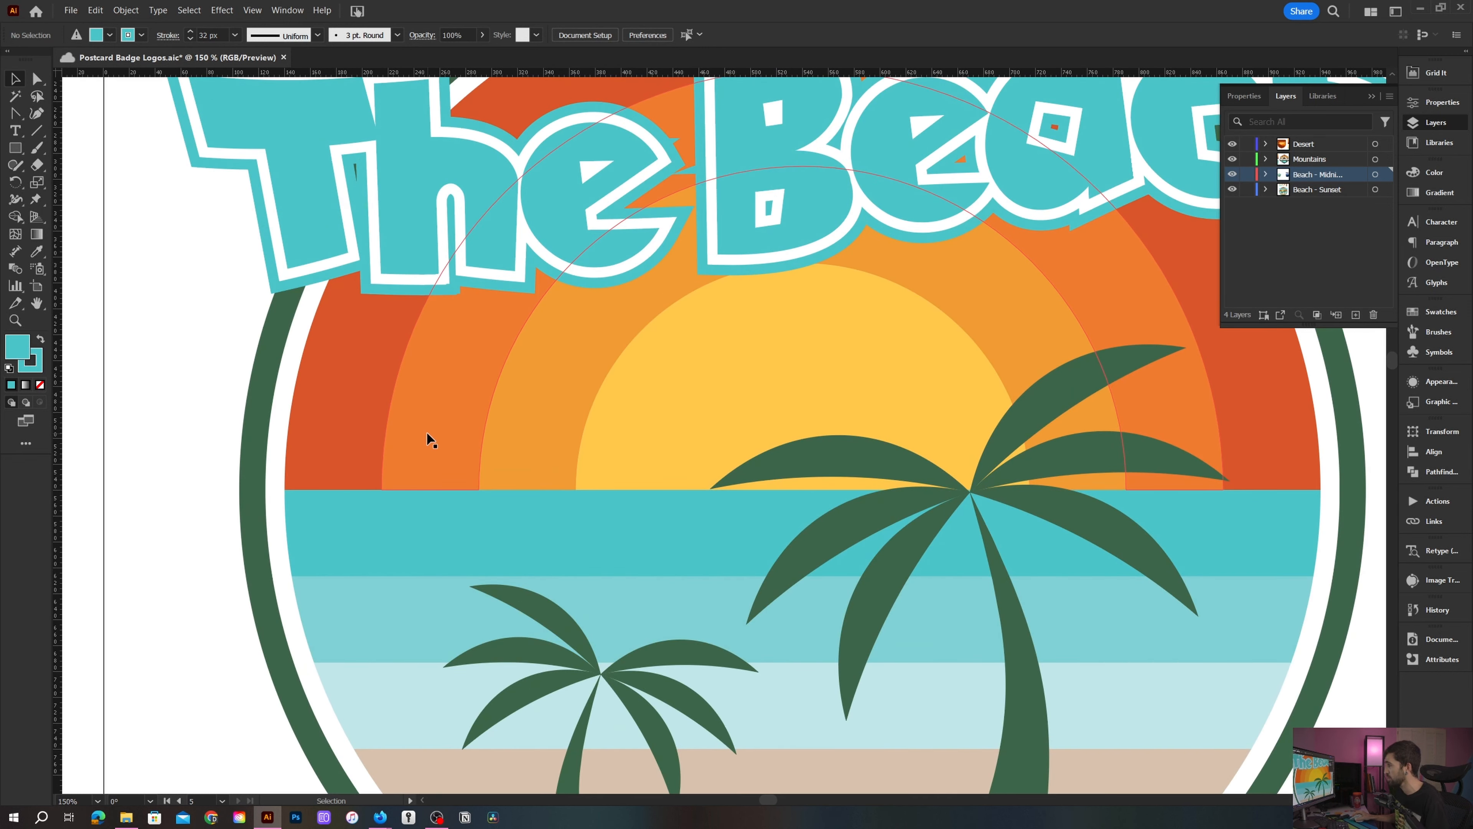
key(p)
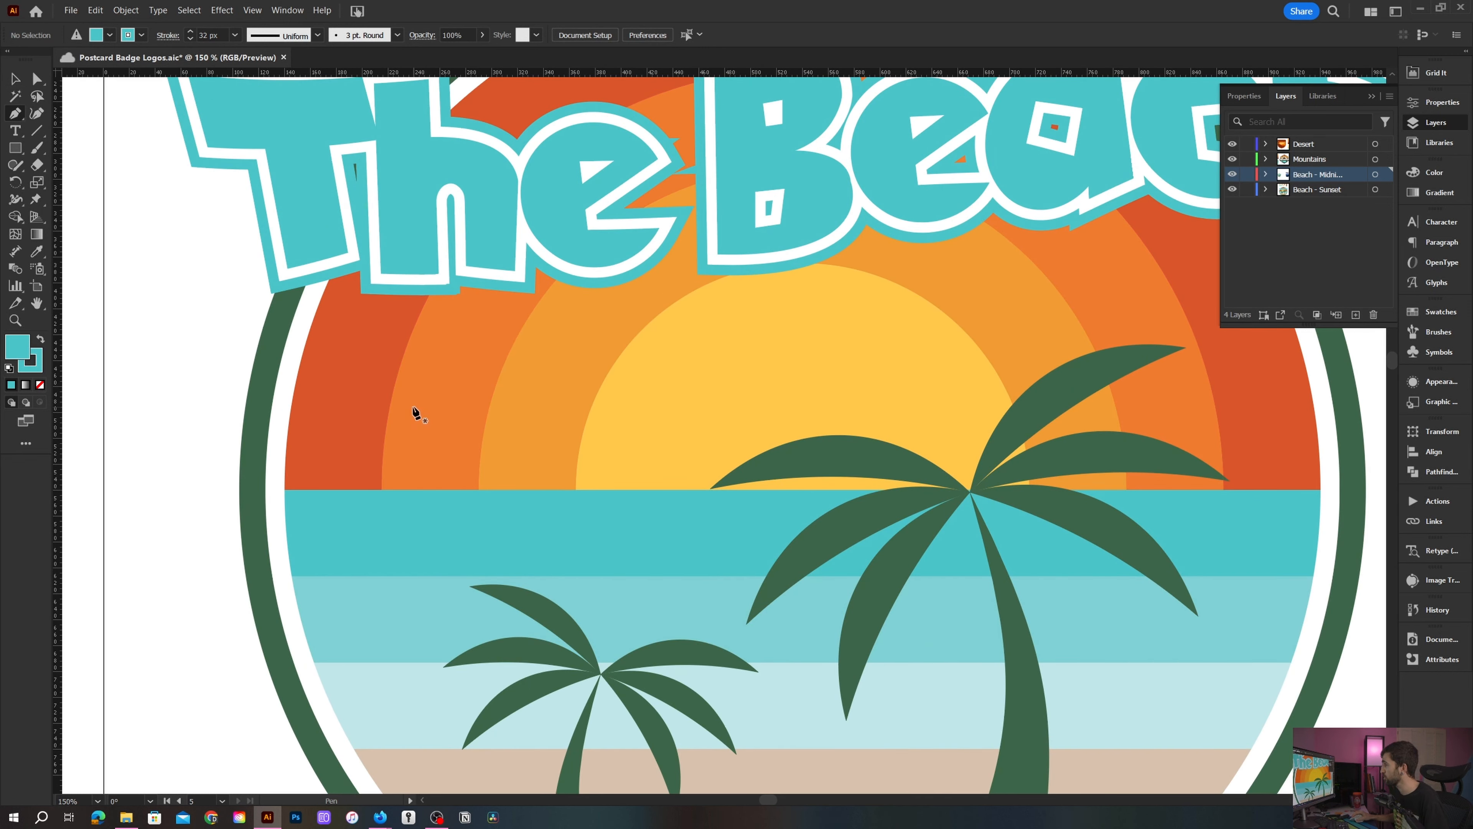
drag(410, 403, 427, 407)
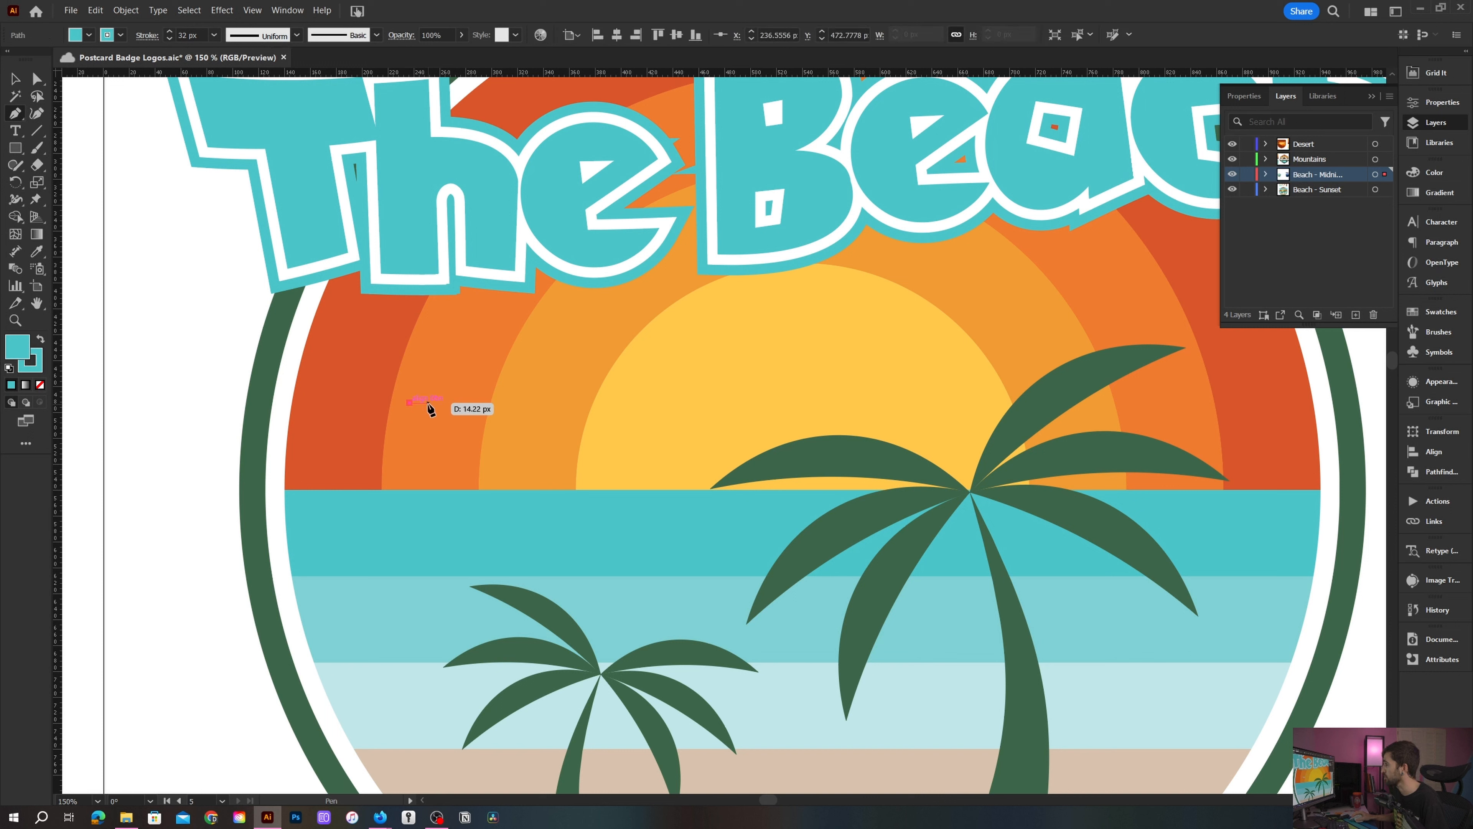
click(428, 403)
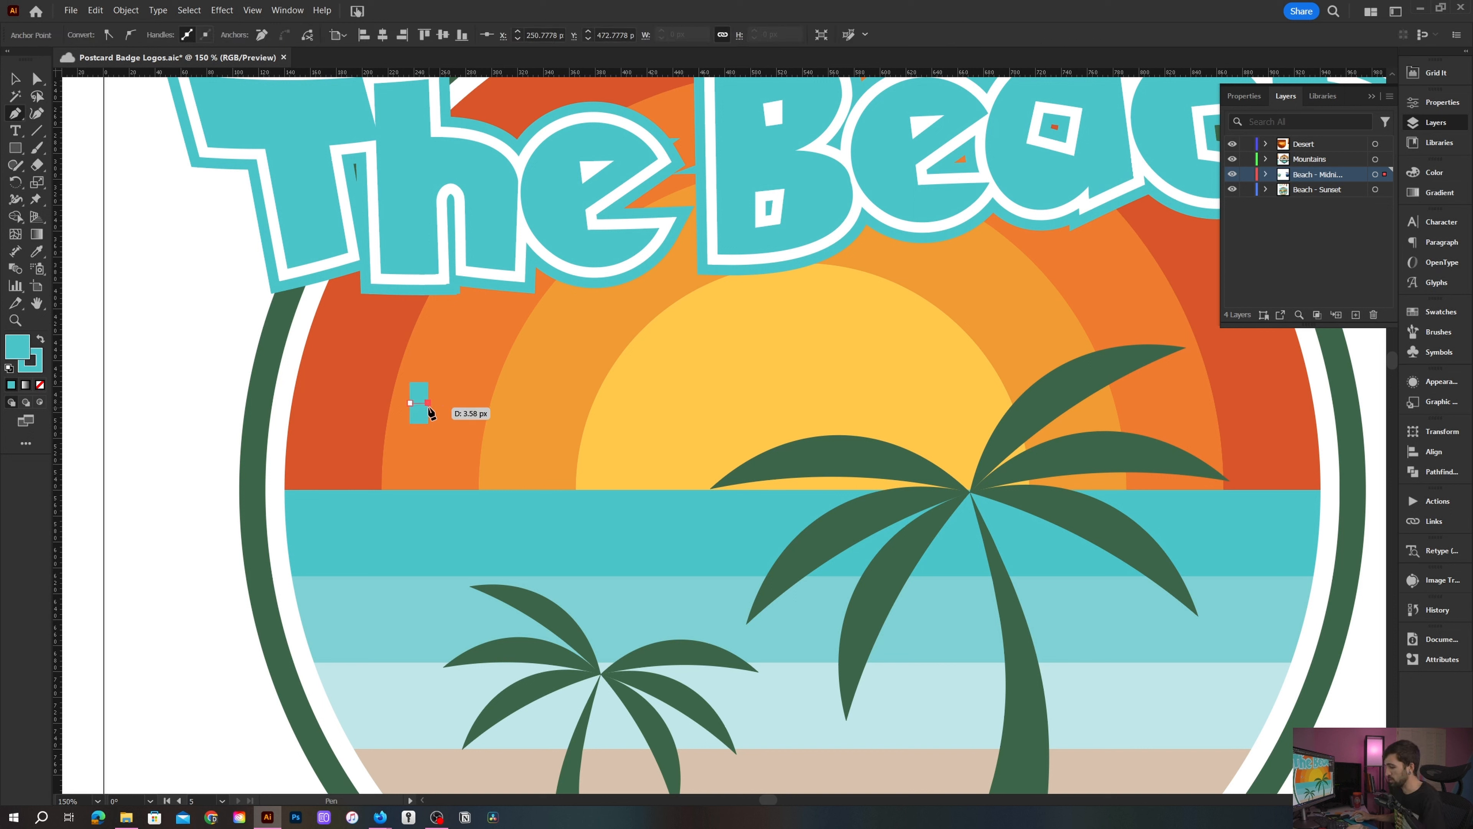
key(slash)
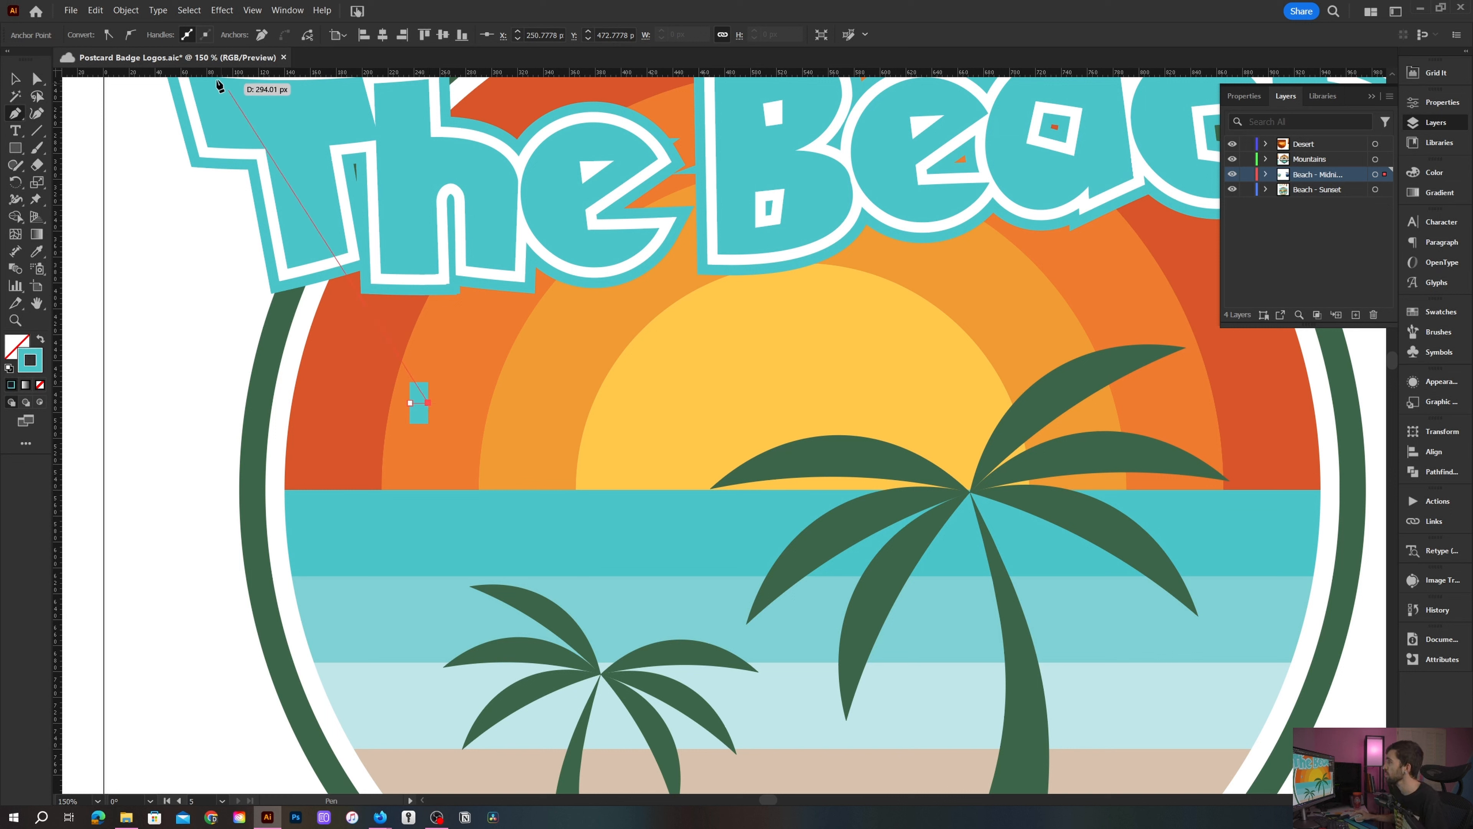
key(v)
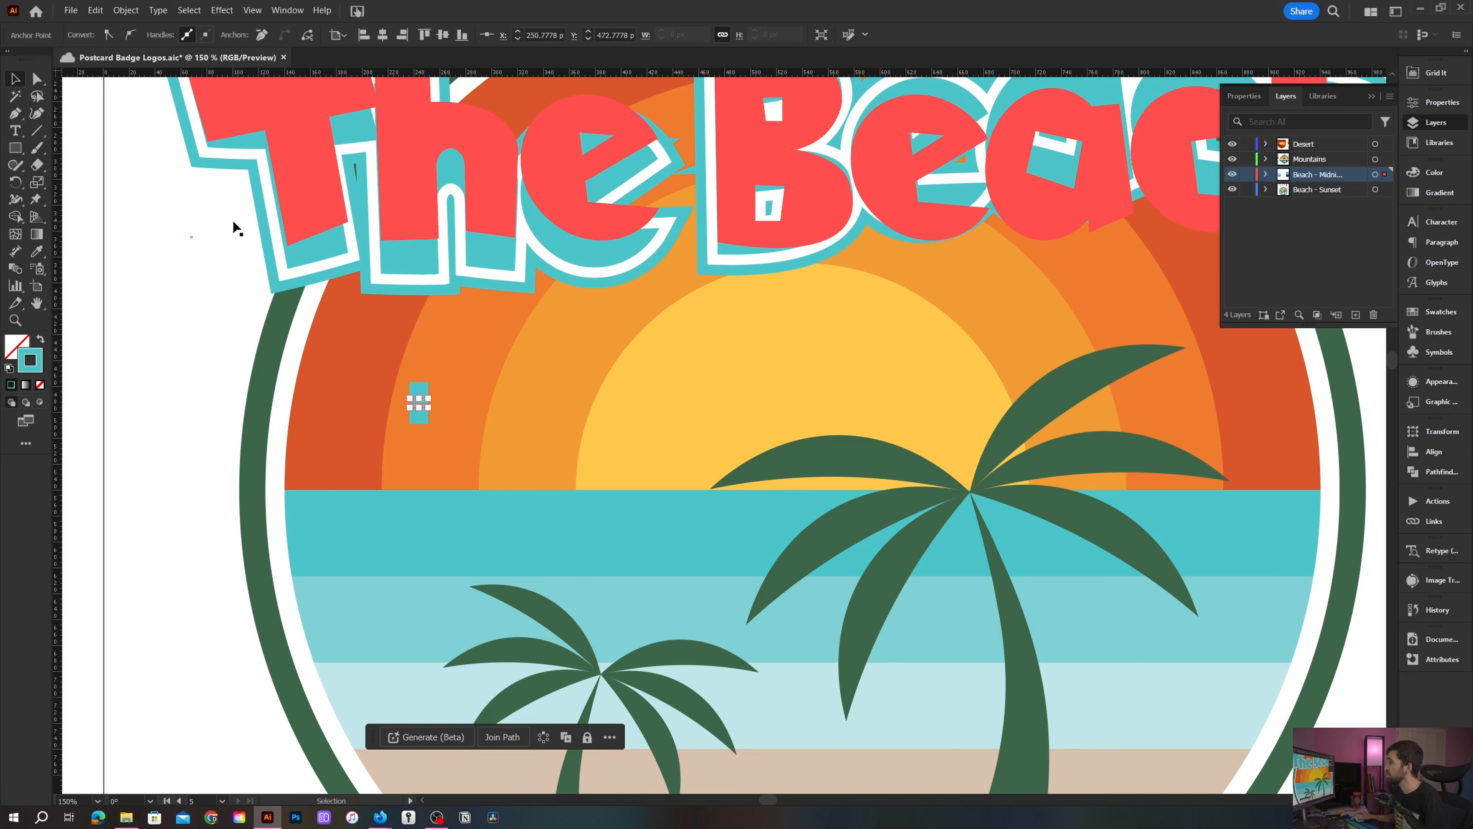
click(417, 405)
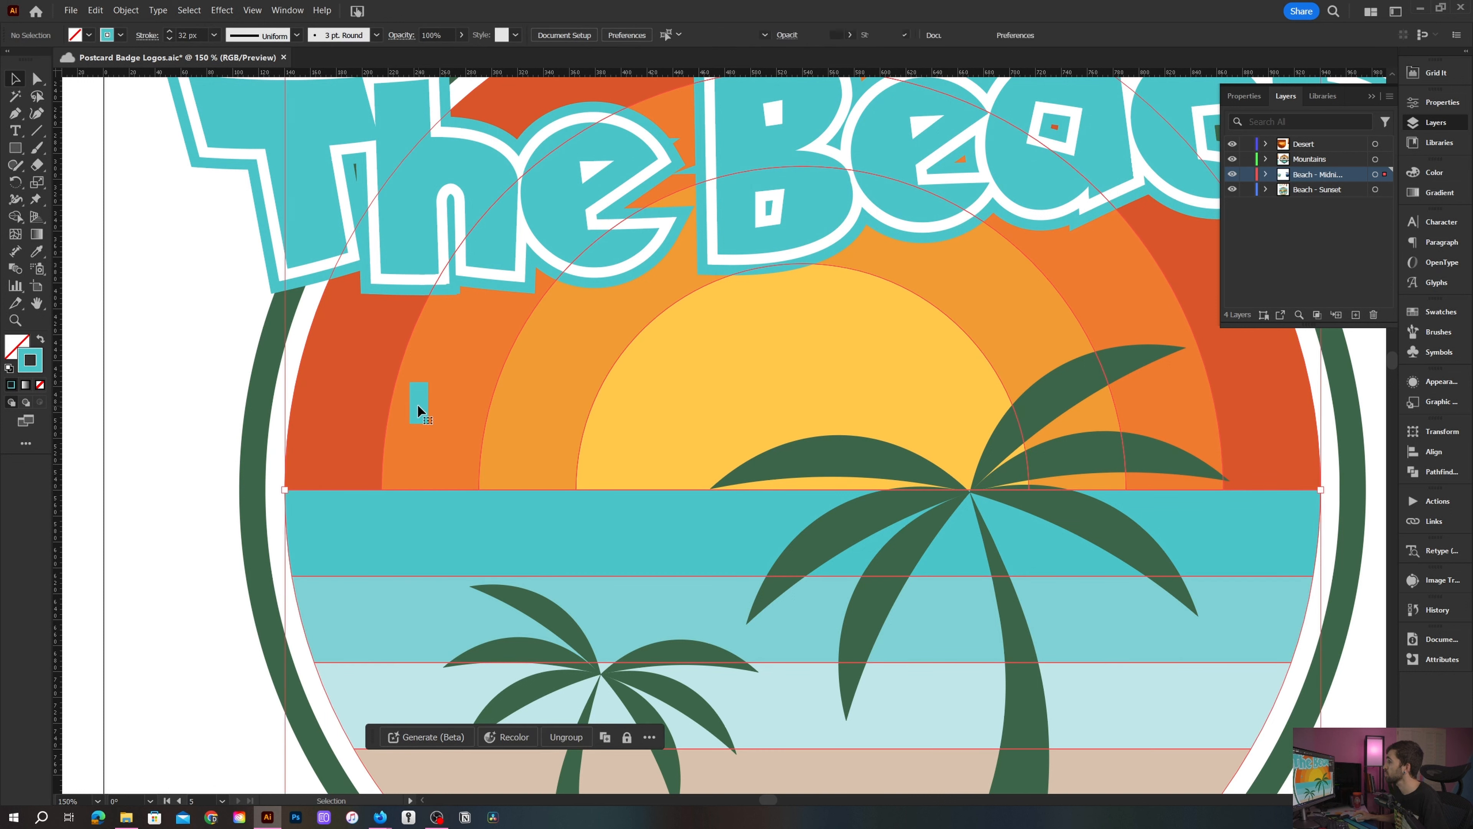
click(419, 402)
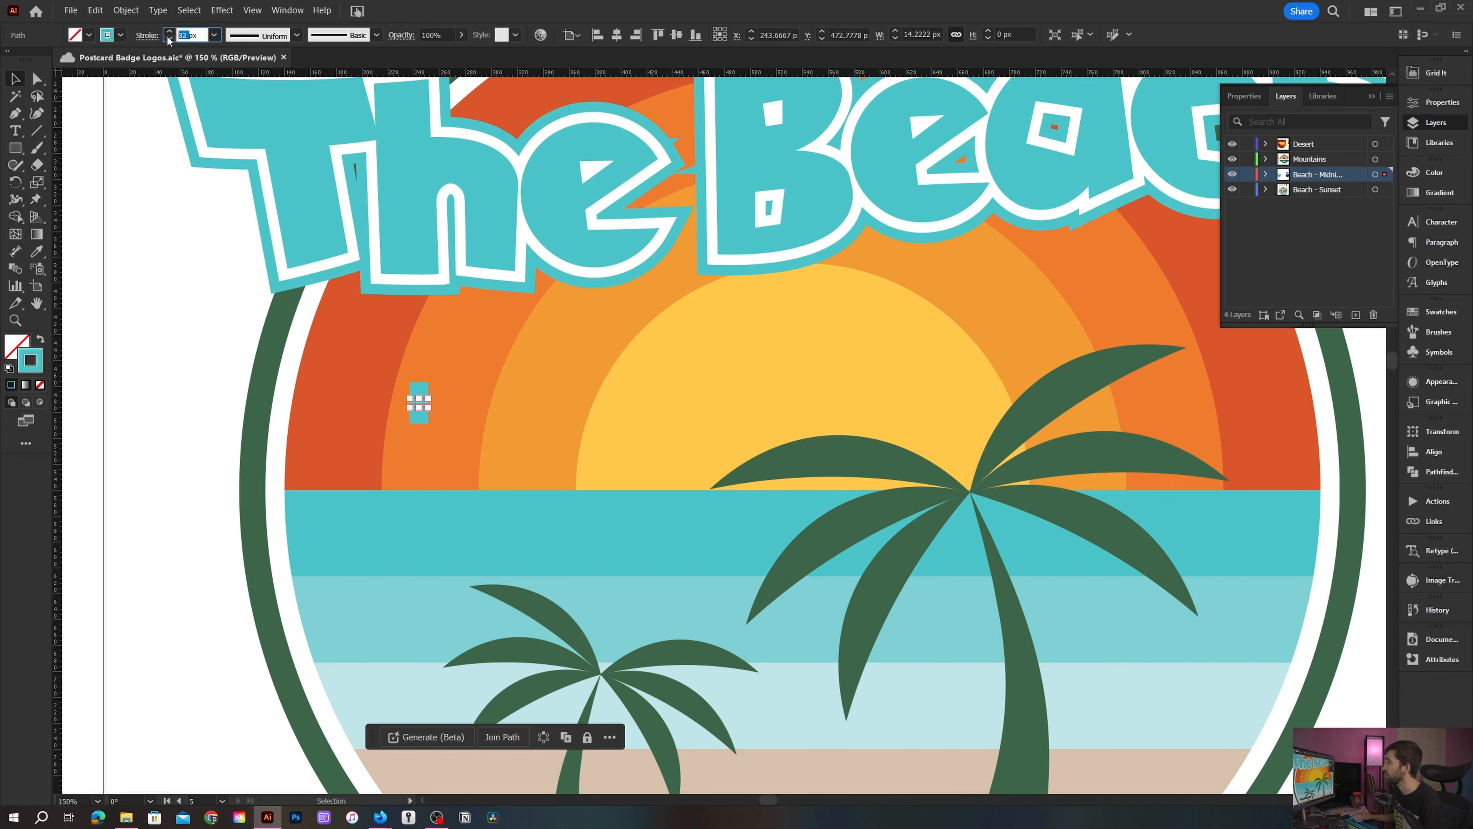
text(1px)
key(Return)
- Bend the path into two joined arcs forming a bird shape with the Anchor Point tool and save
key(ctrl+plus)
key(ctrl+plus)
key(ctrl+plus)
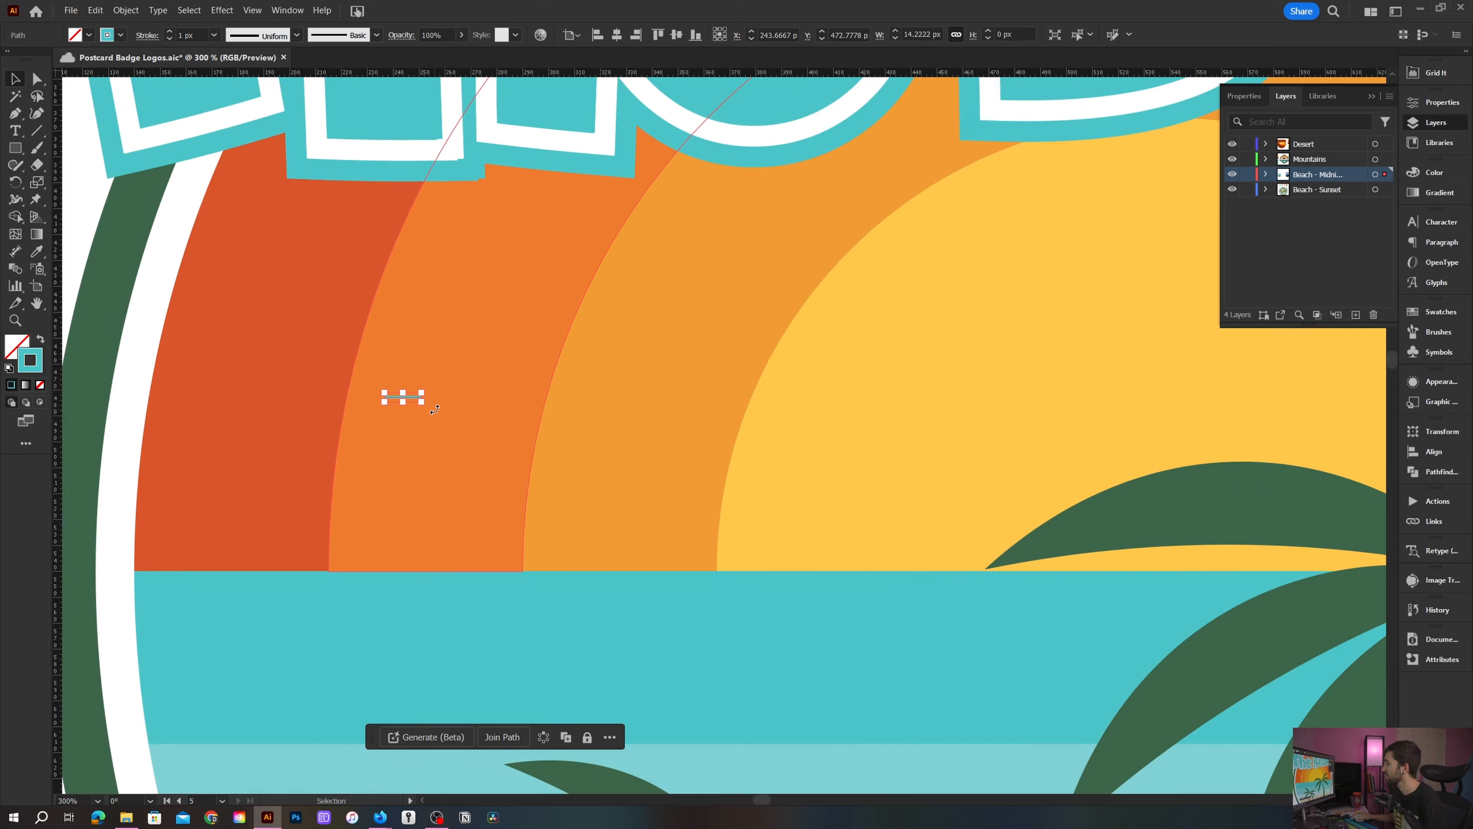
key(ctrl+plus)
key(shift+c)
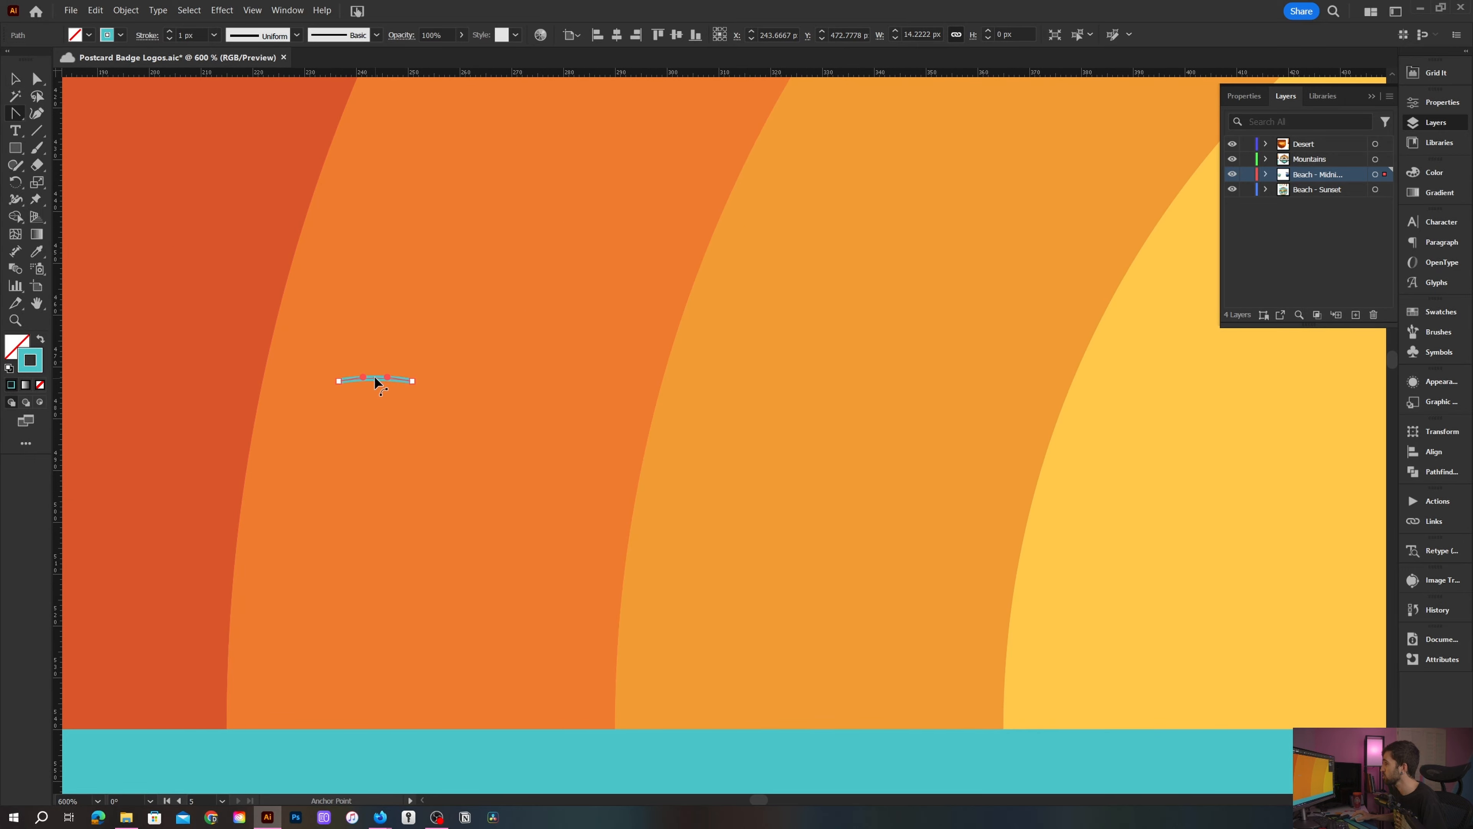
drag(375, 381, 375, 373)
key(ctrl+s)
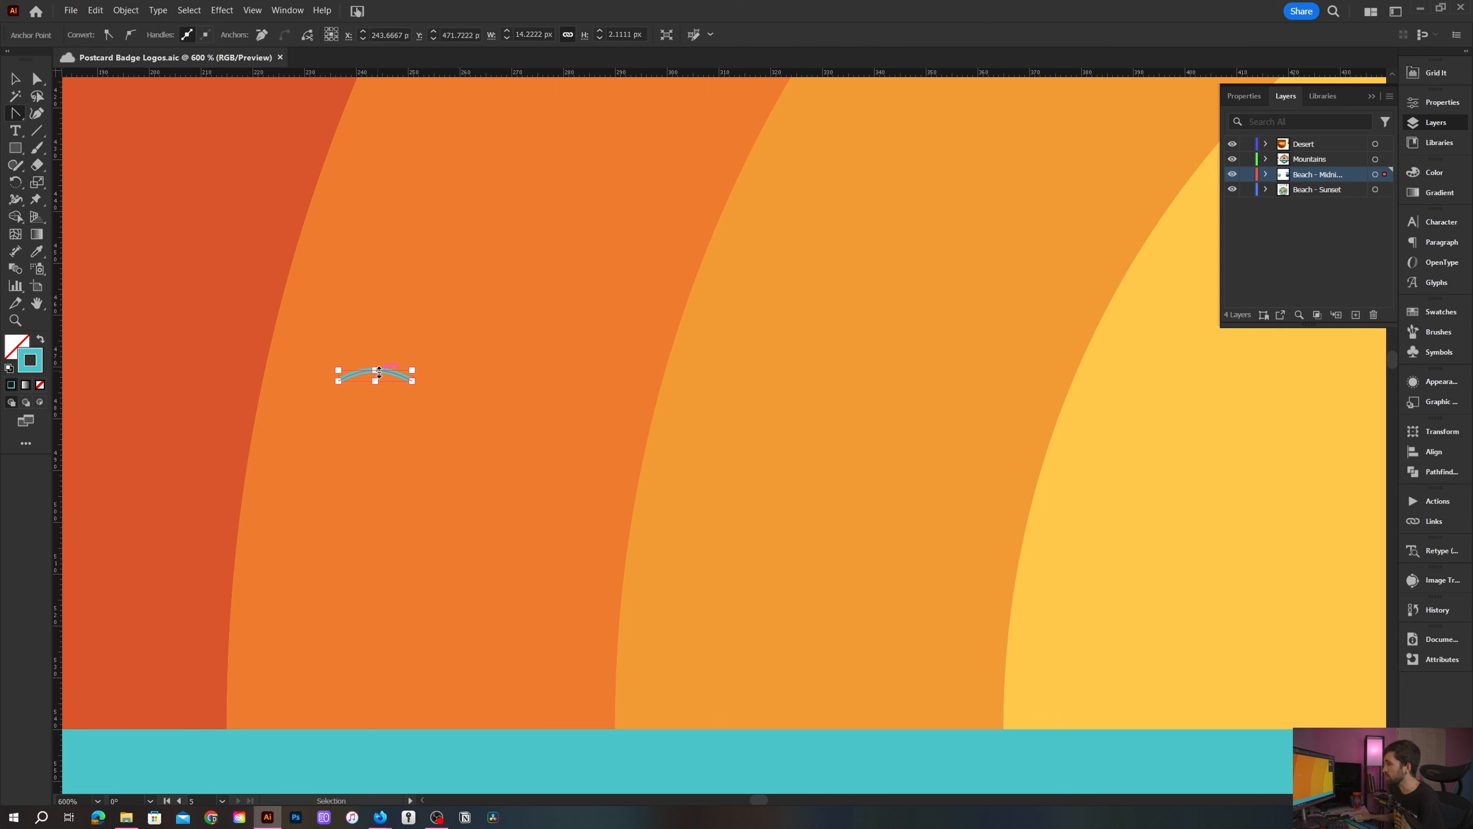
ctrl+click(384, 371)
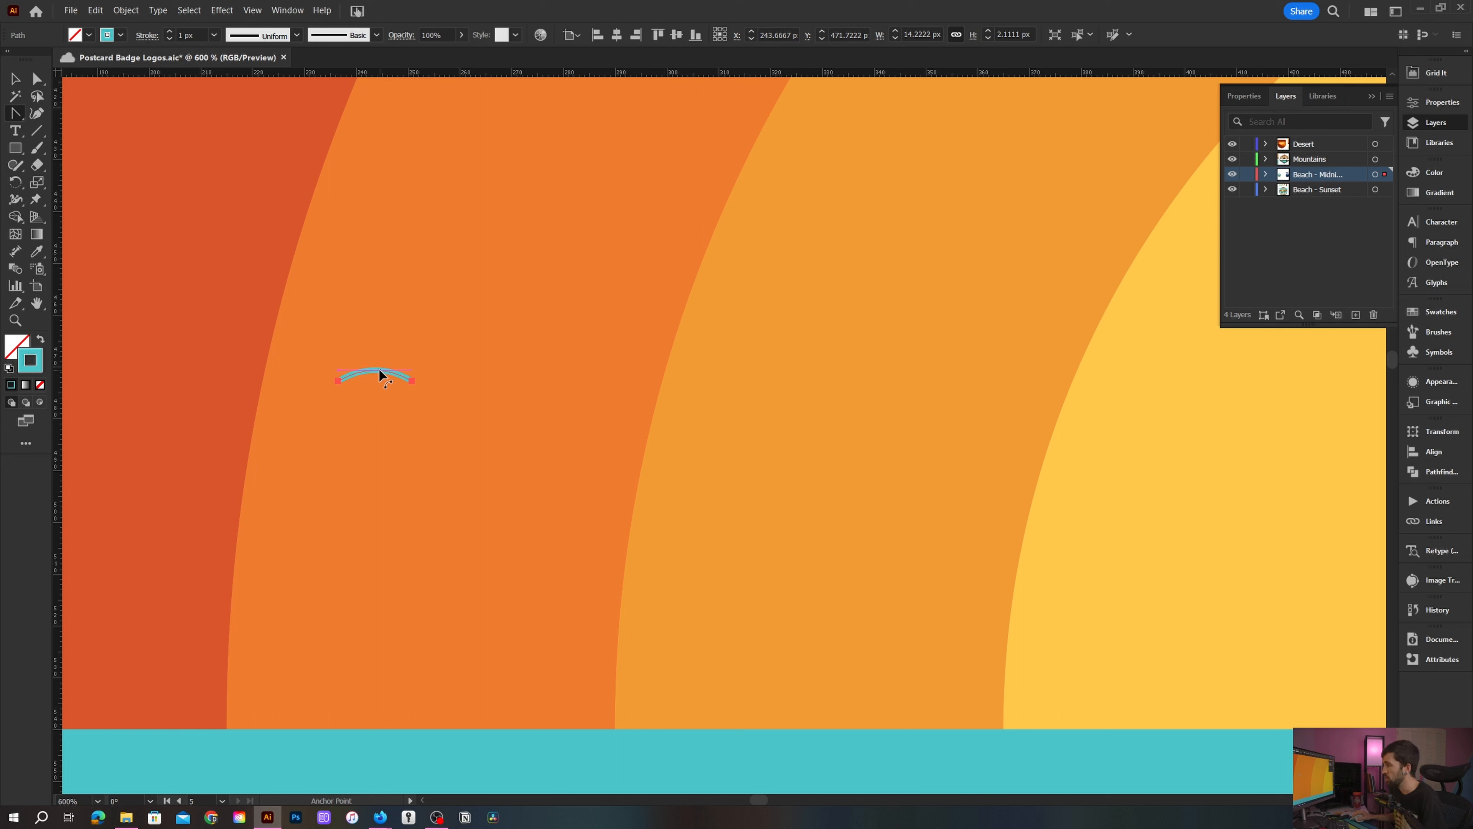
key(ctrl+z)
drag(410, 367, 462, 375)
key(v)
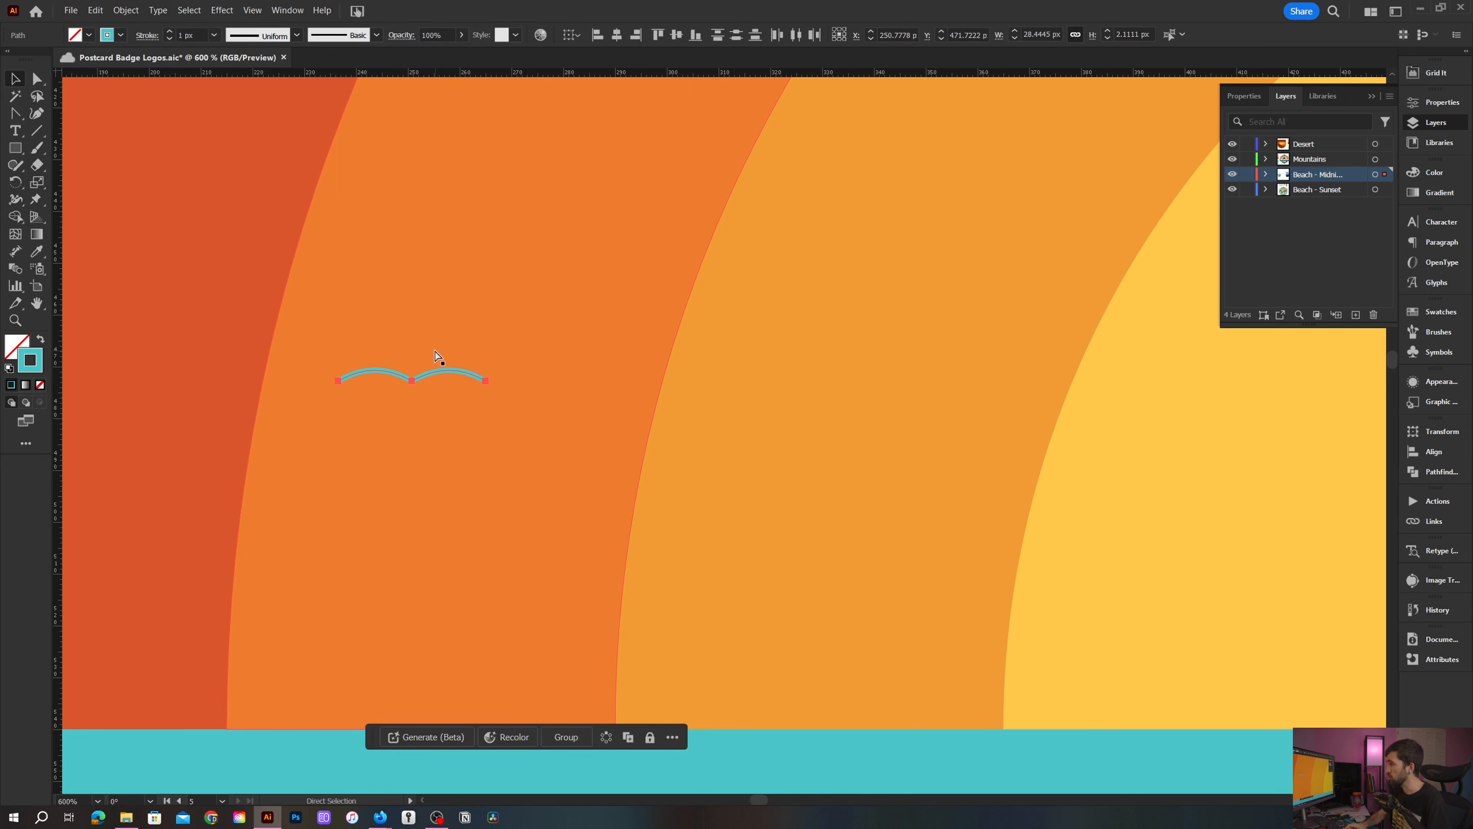
- Taper the bird's ends to points and thicken its middle with the Width tool
scroll(432, 355, up, 2)
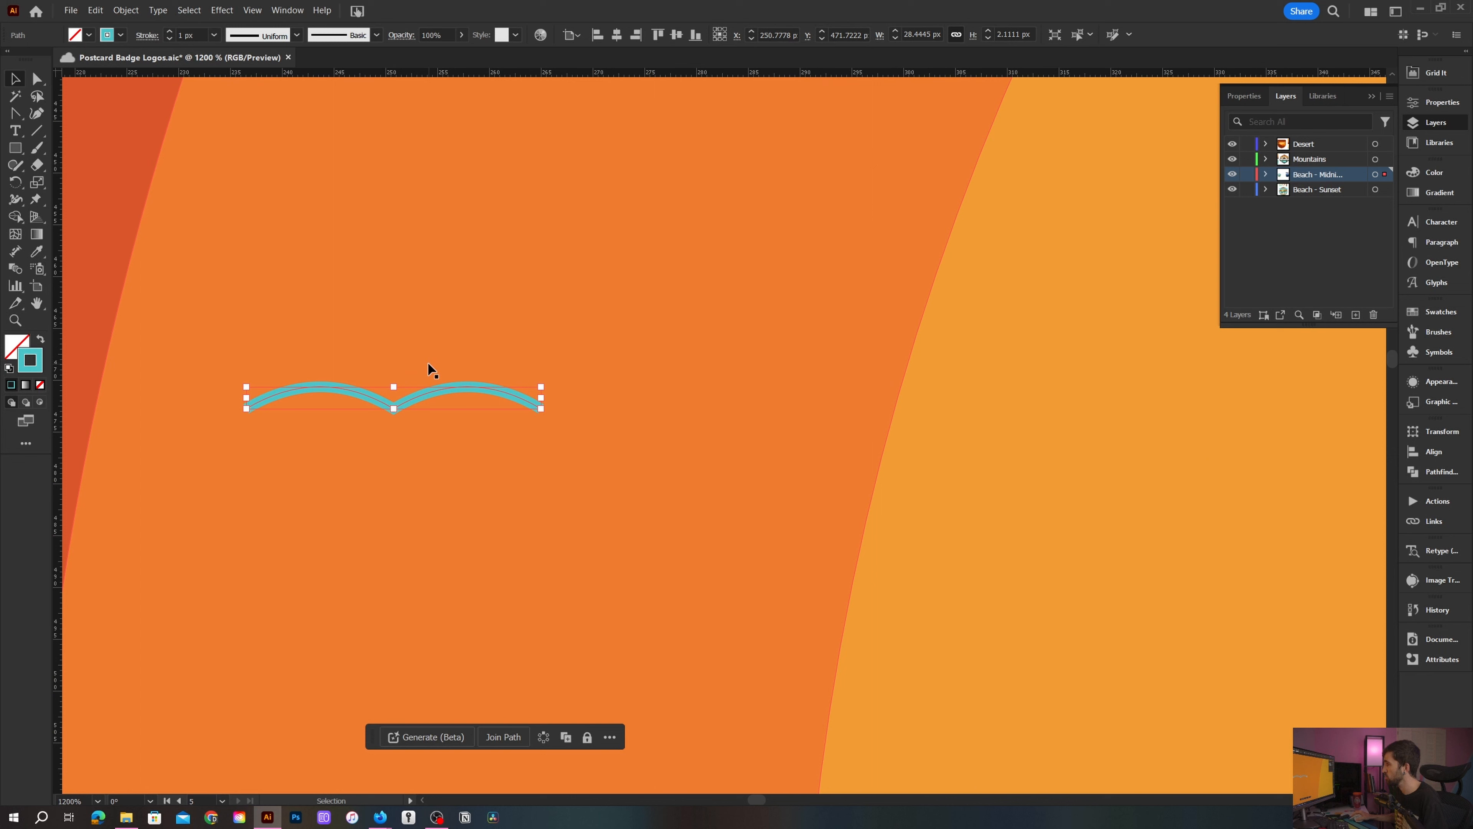
click(148, 36)
scroll(152, 64, up, 1)
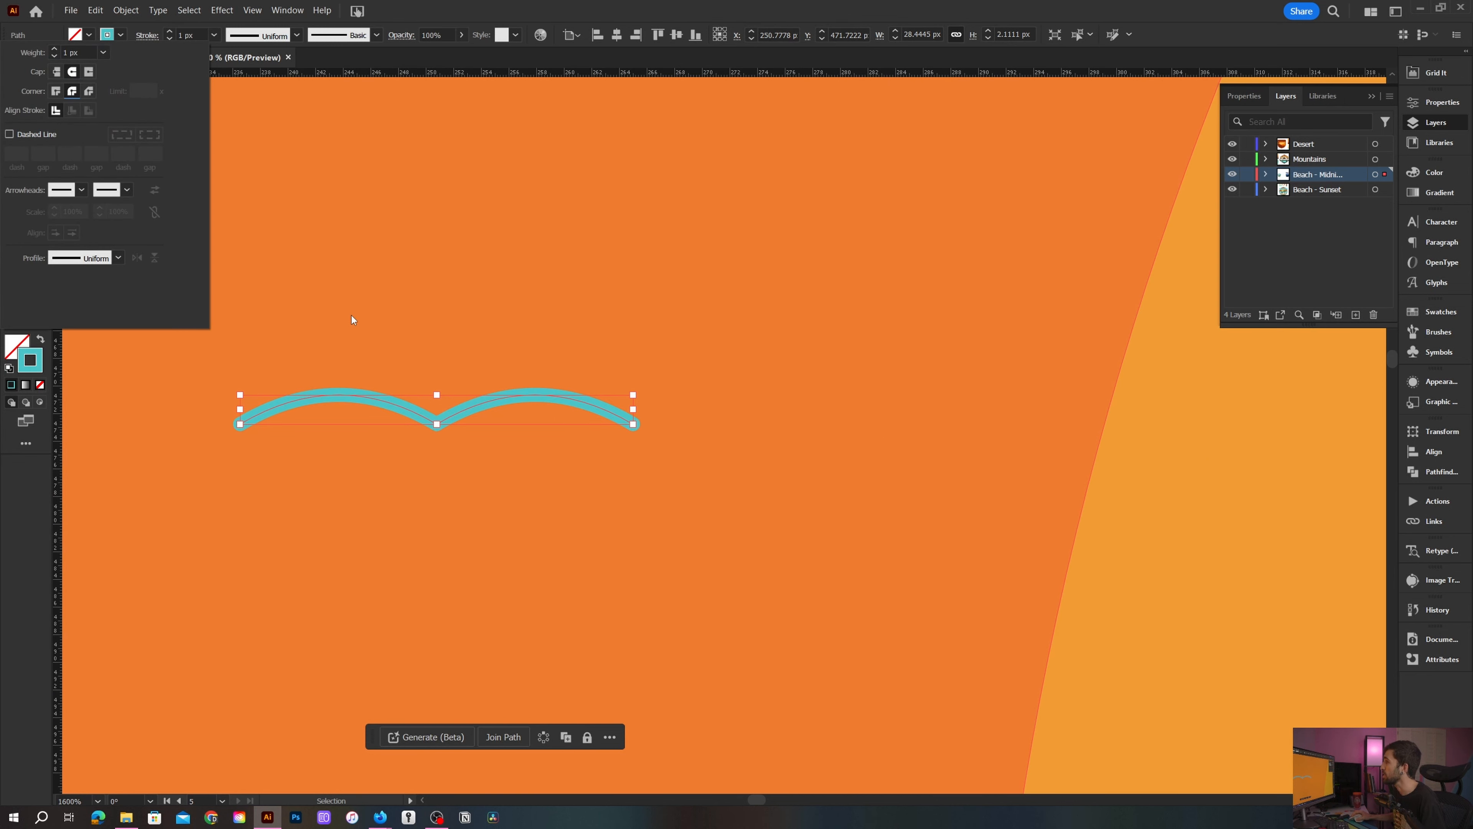
click(350, 334)
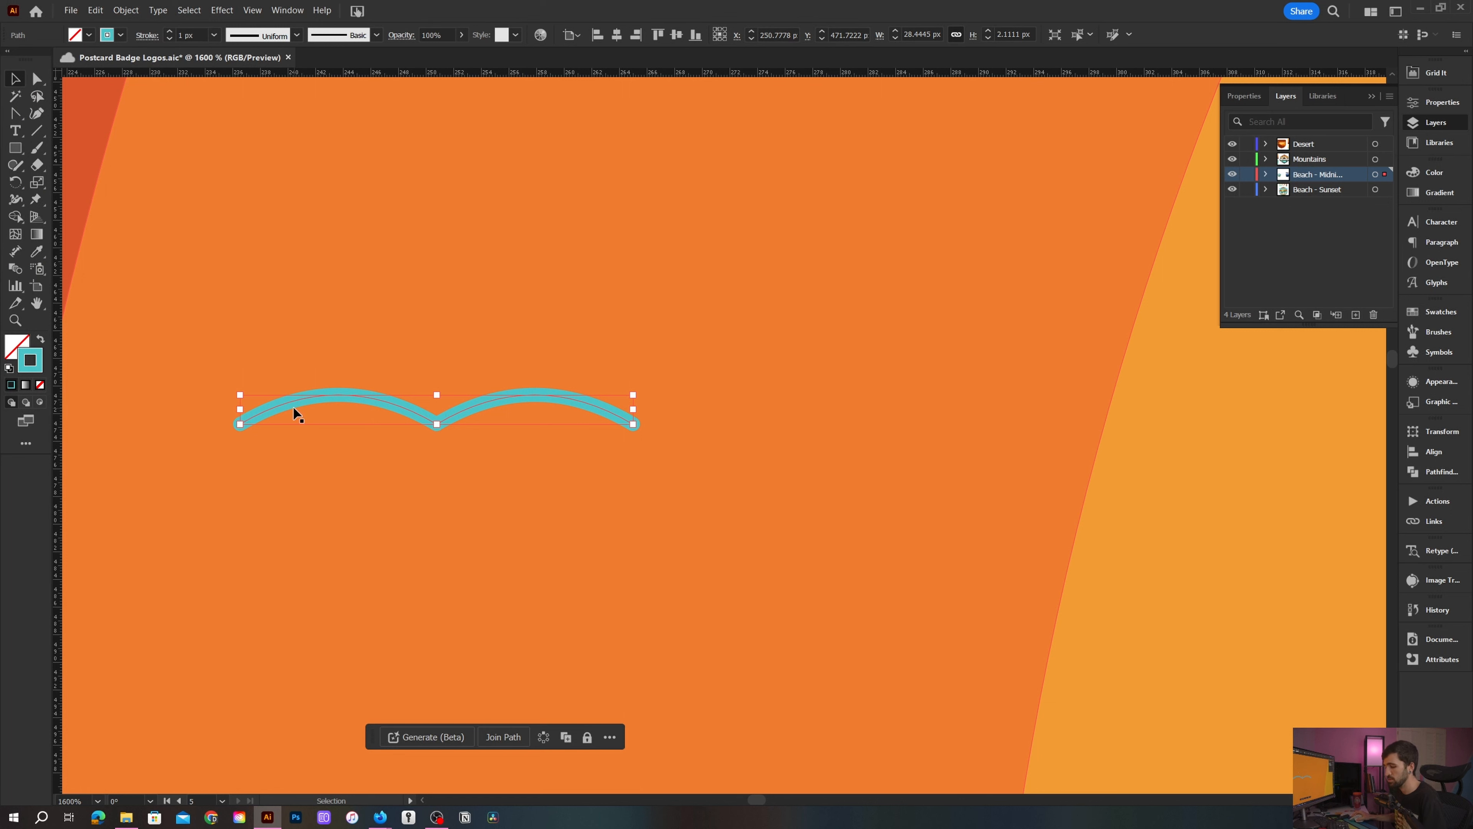
scroll(294, 413, up, 1)
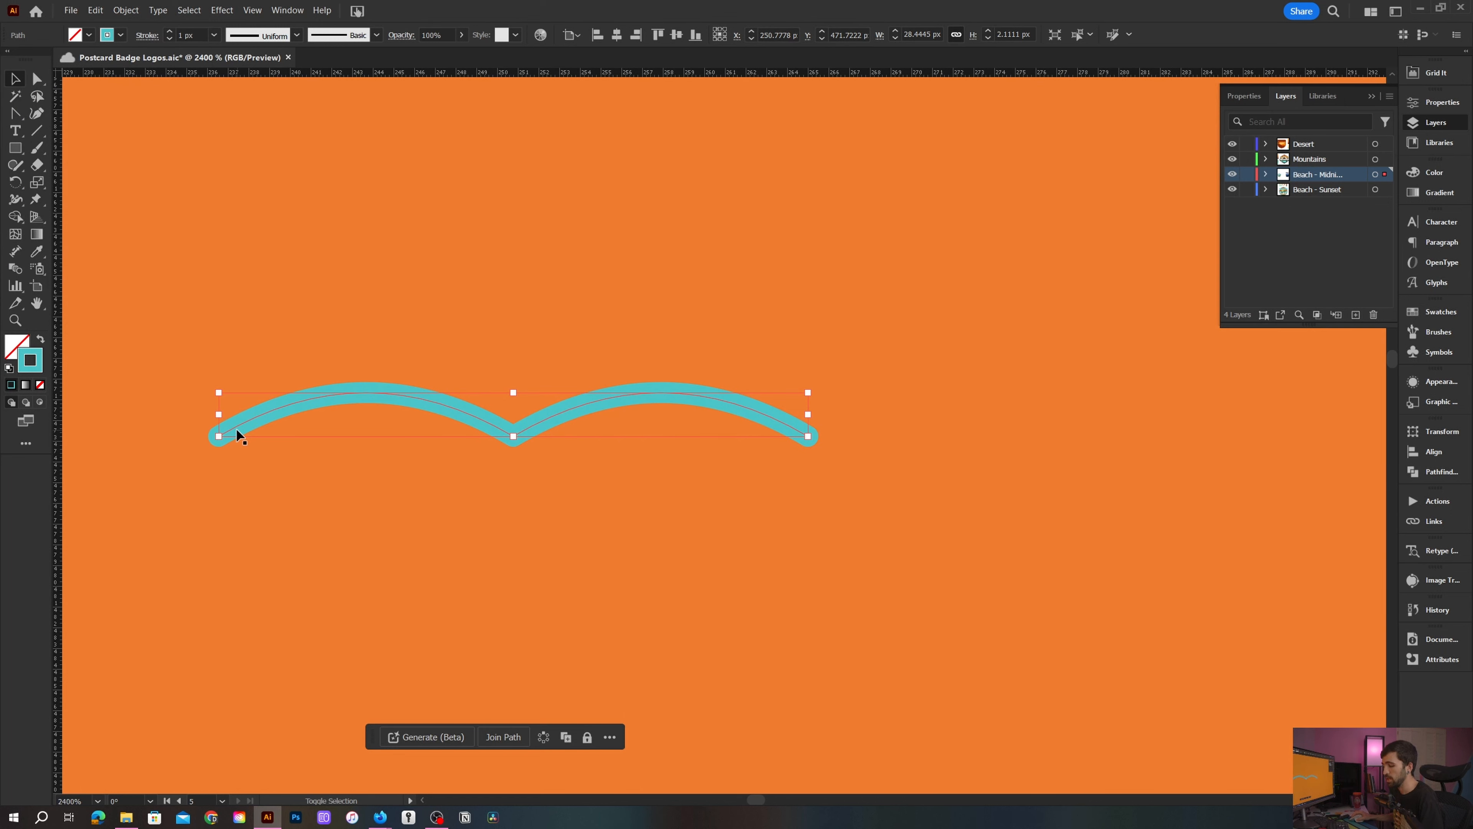
key(shift+w)
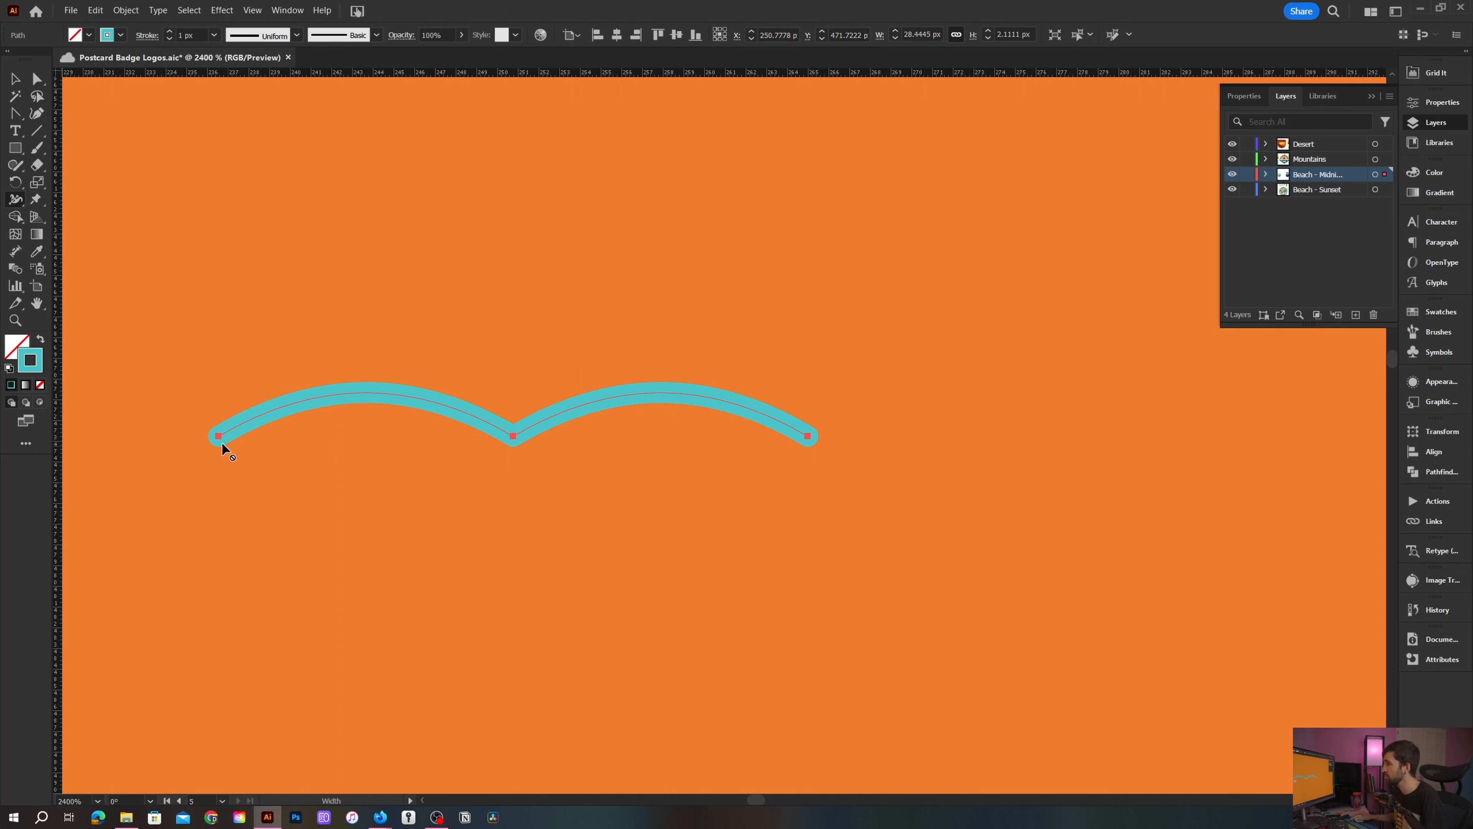
scroll(215, 436, up, 1)
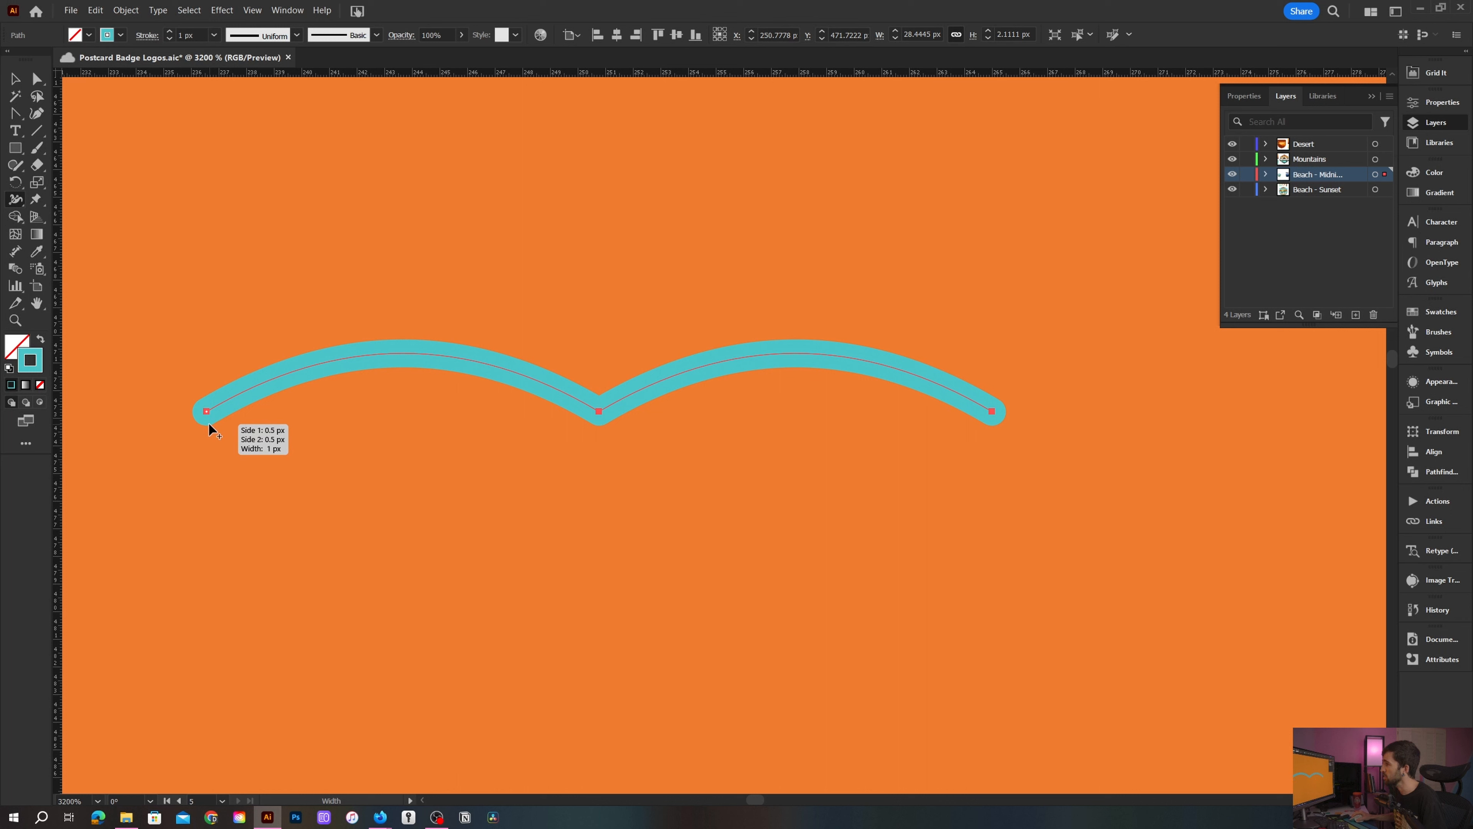
drag(211, 423, 204, 411)
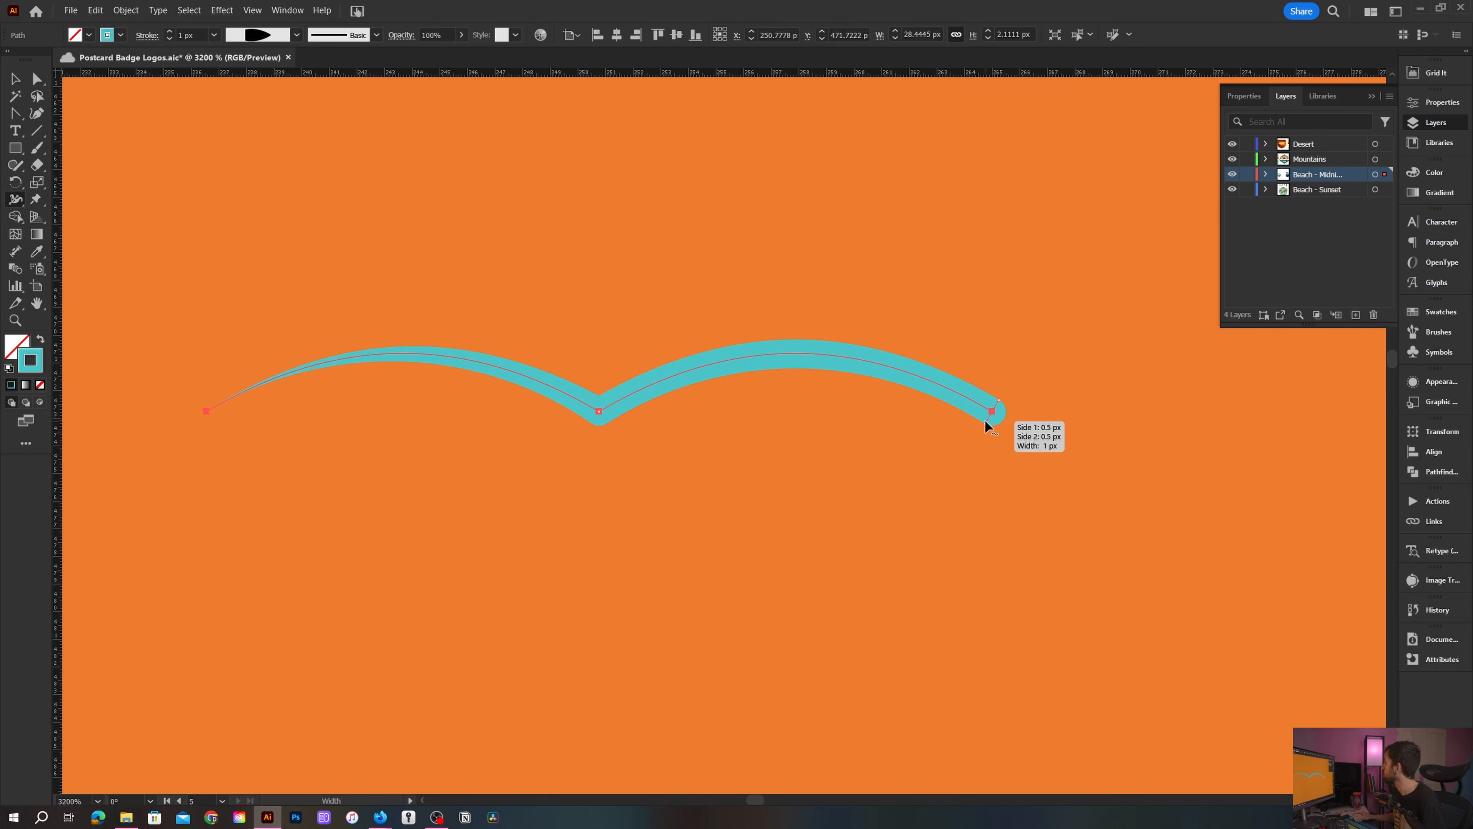
drag(986, 423, 977, 395)
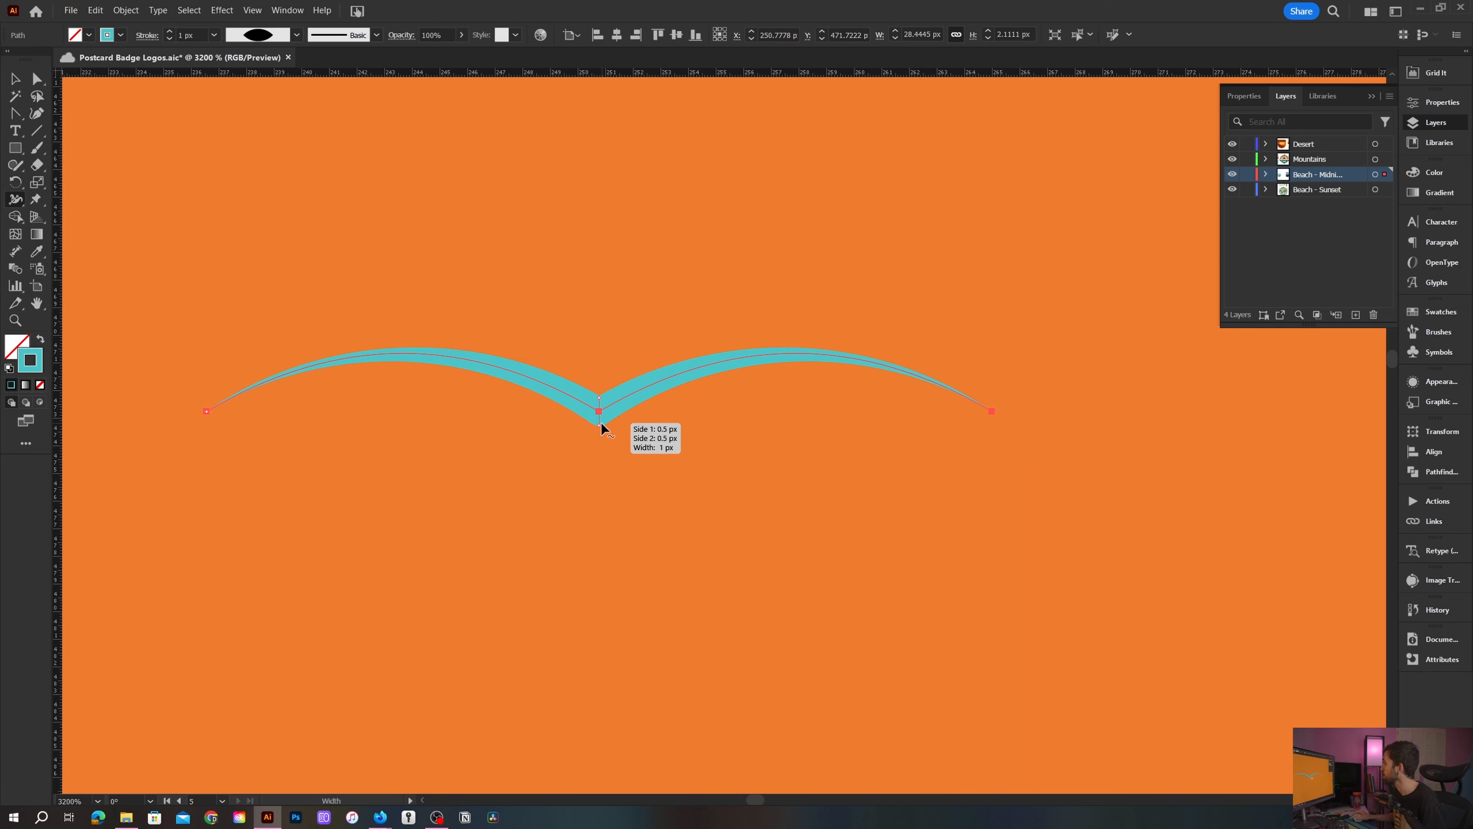
drag(599, 423, 600, 436)
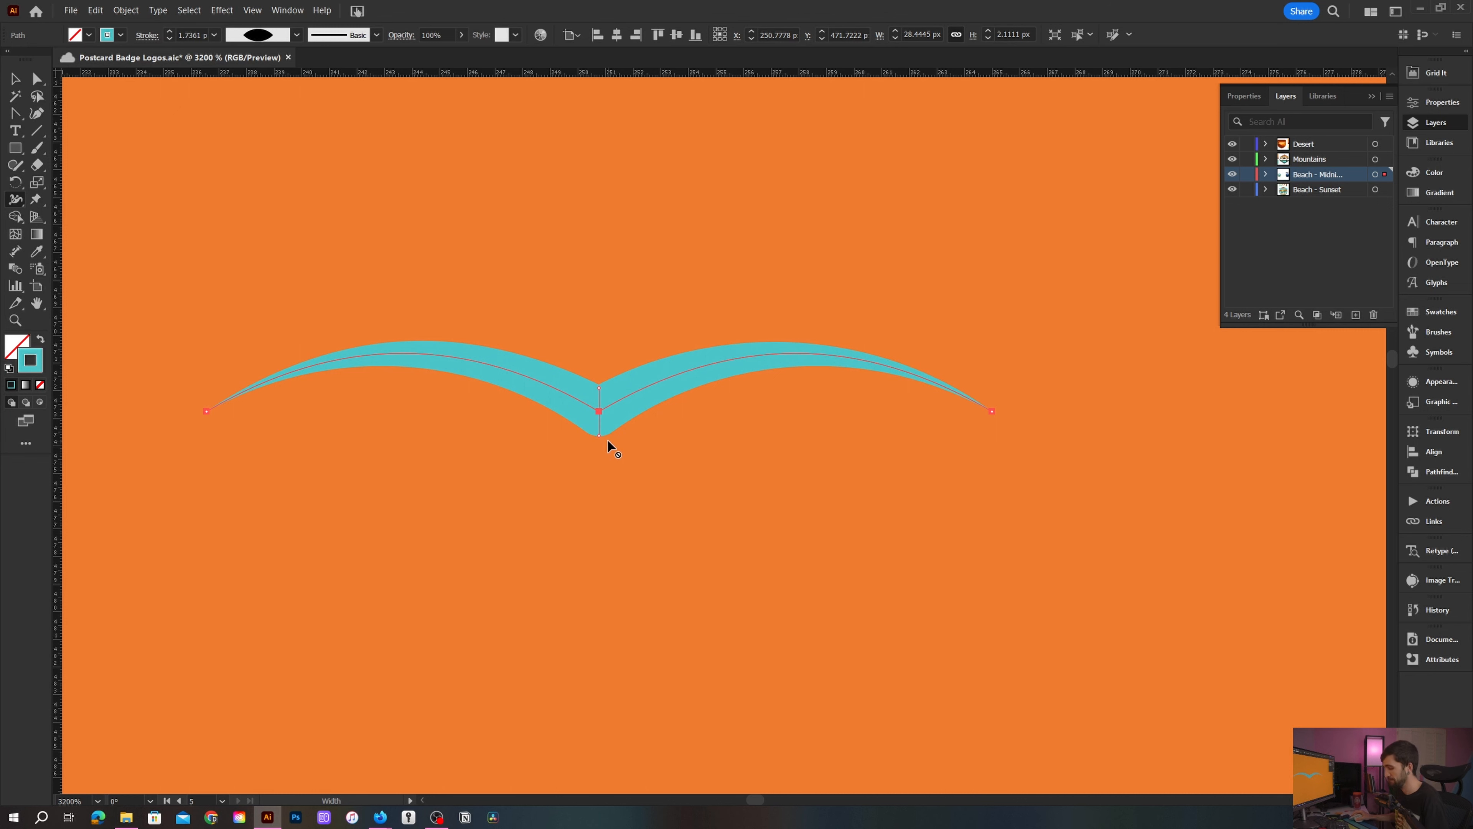
- Set the bird's stroke color to 101414
key(v)
scroll(607, 437, down, 5)
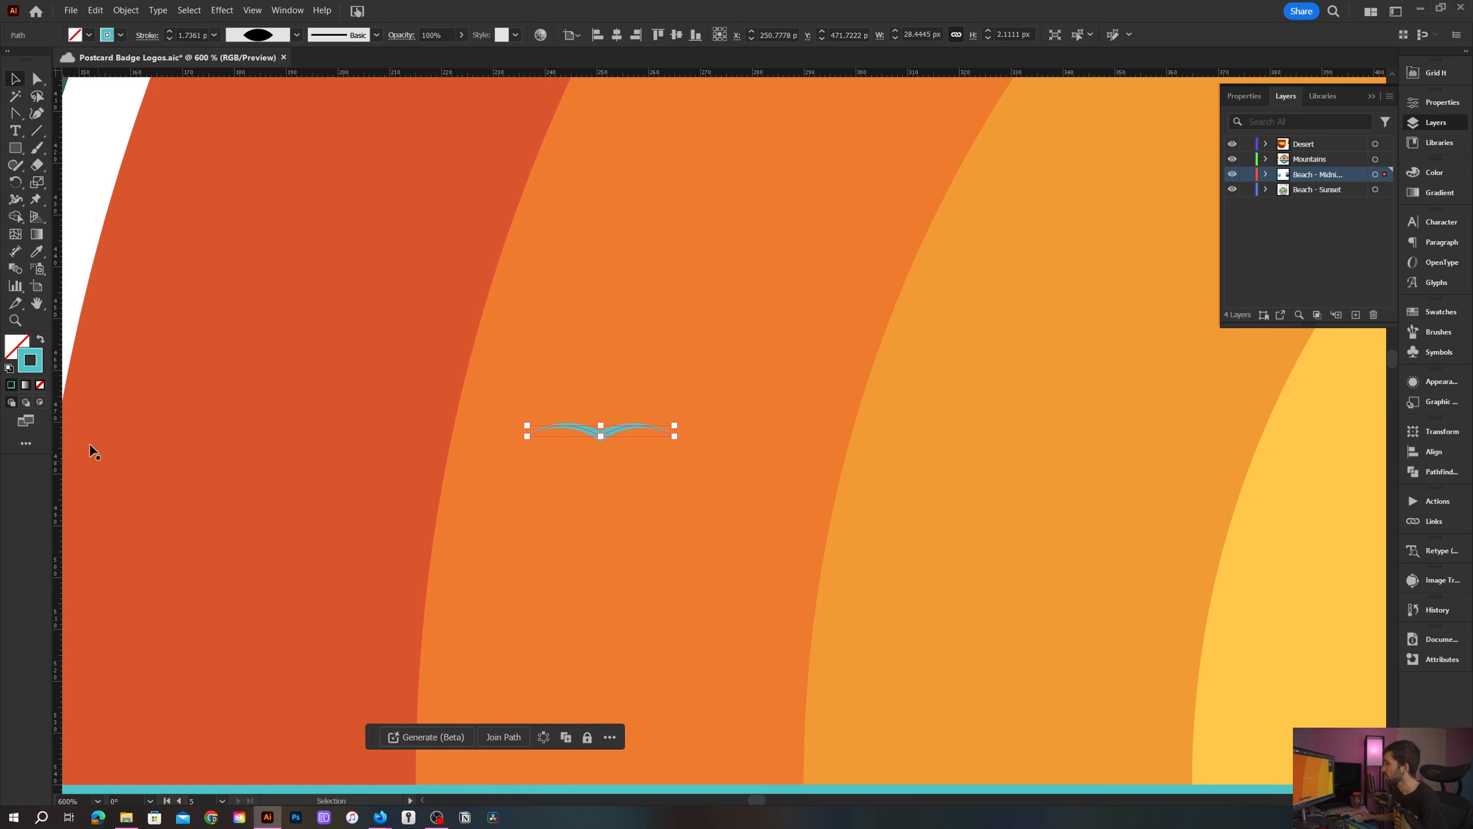
double_click(34, 370)
text(000000)
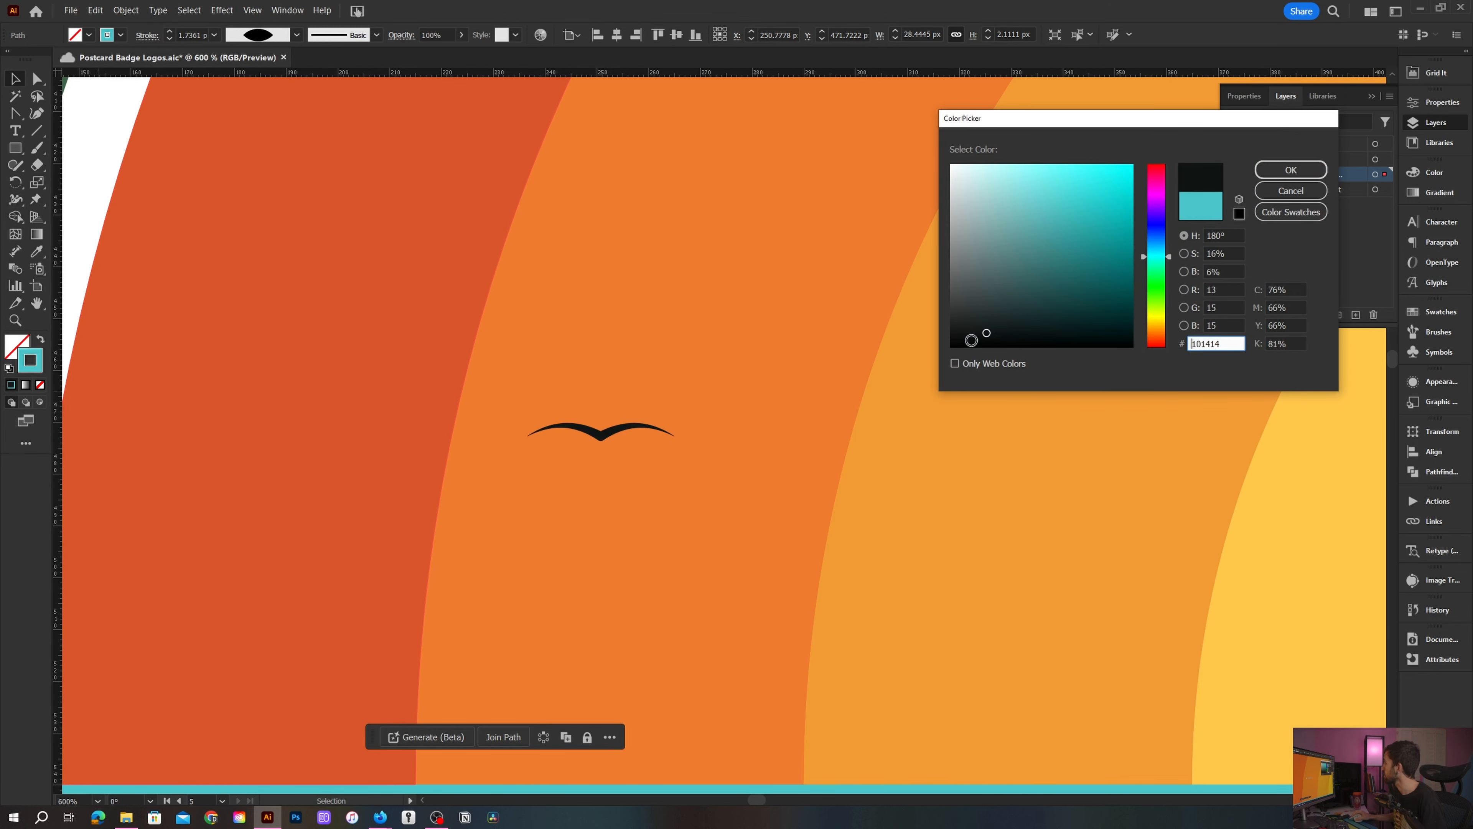
click(1294, 171)
- Enlarge the bird to about 51 px wide and set its stroke weight to 4 px
scroll(657, 375, down, 3)
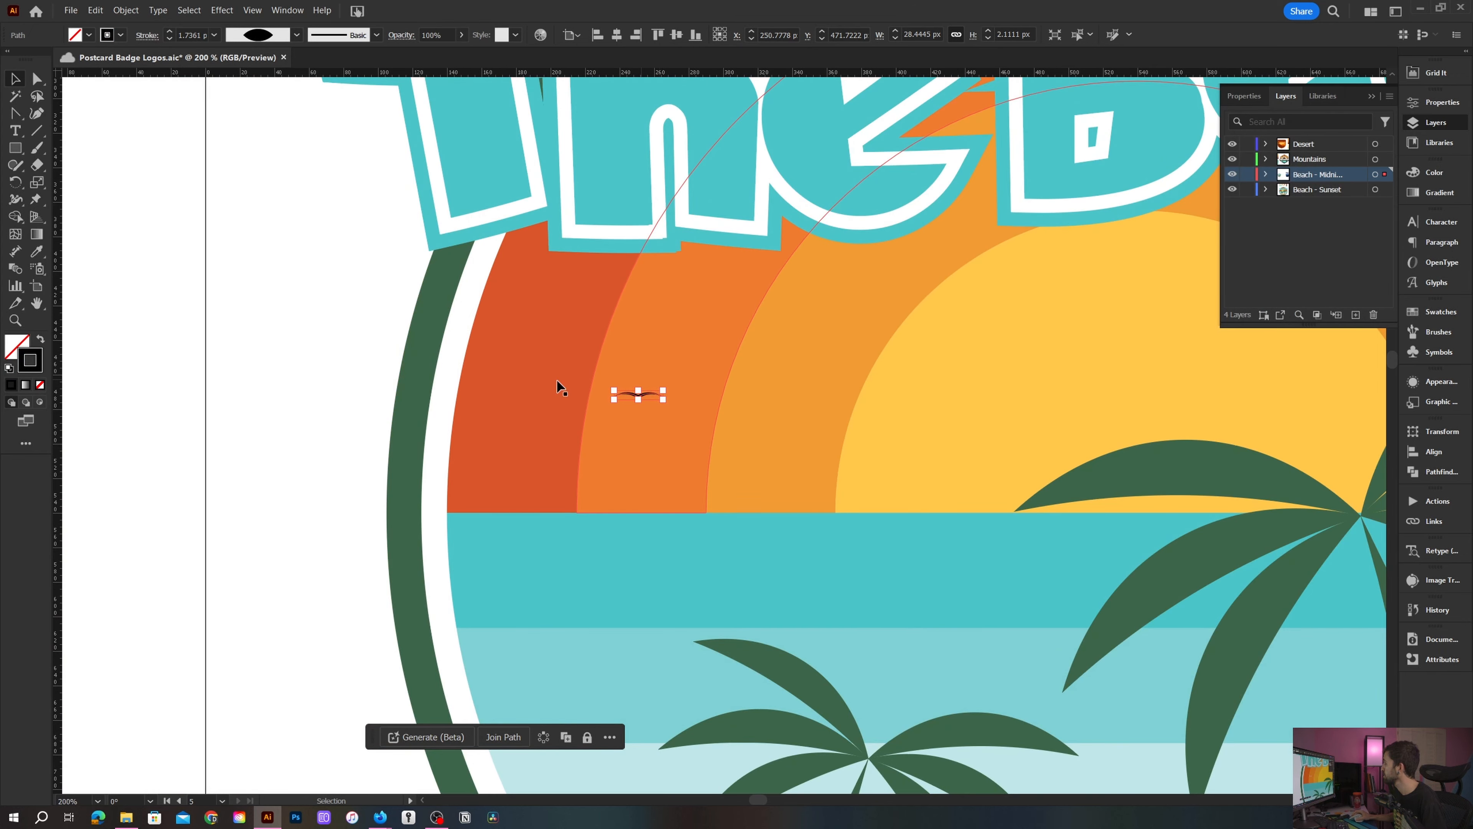
click(466, 374)
click(637, 397)
scroll(633, 399, up, 3)
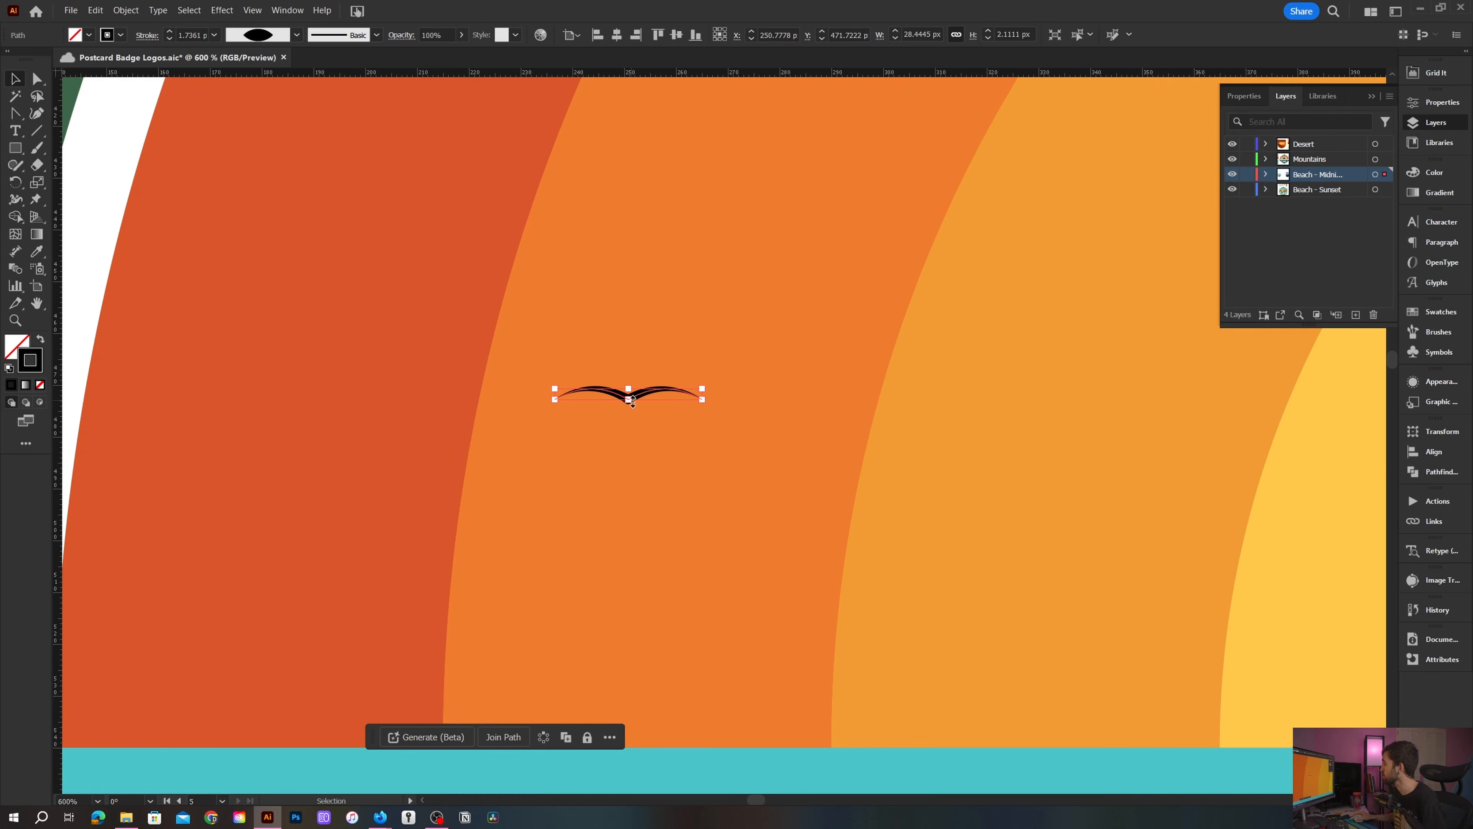
drag(630, 401, 630, 408)
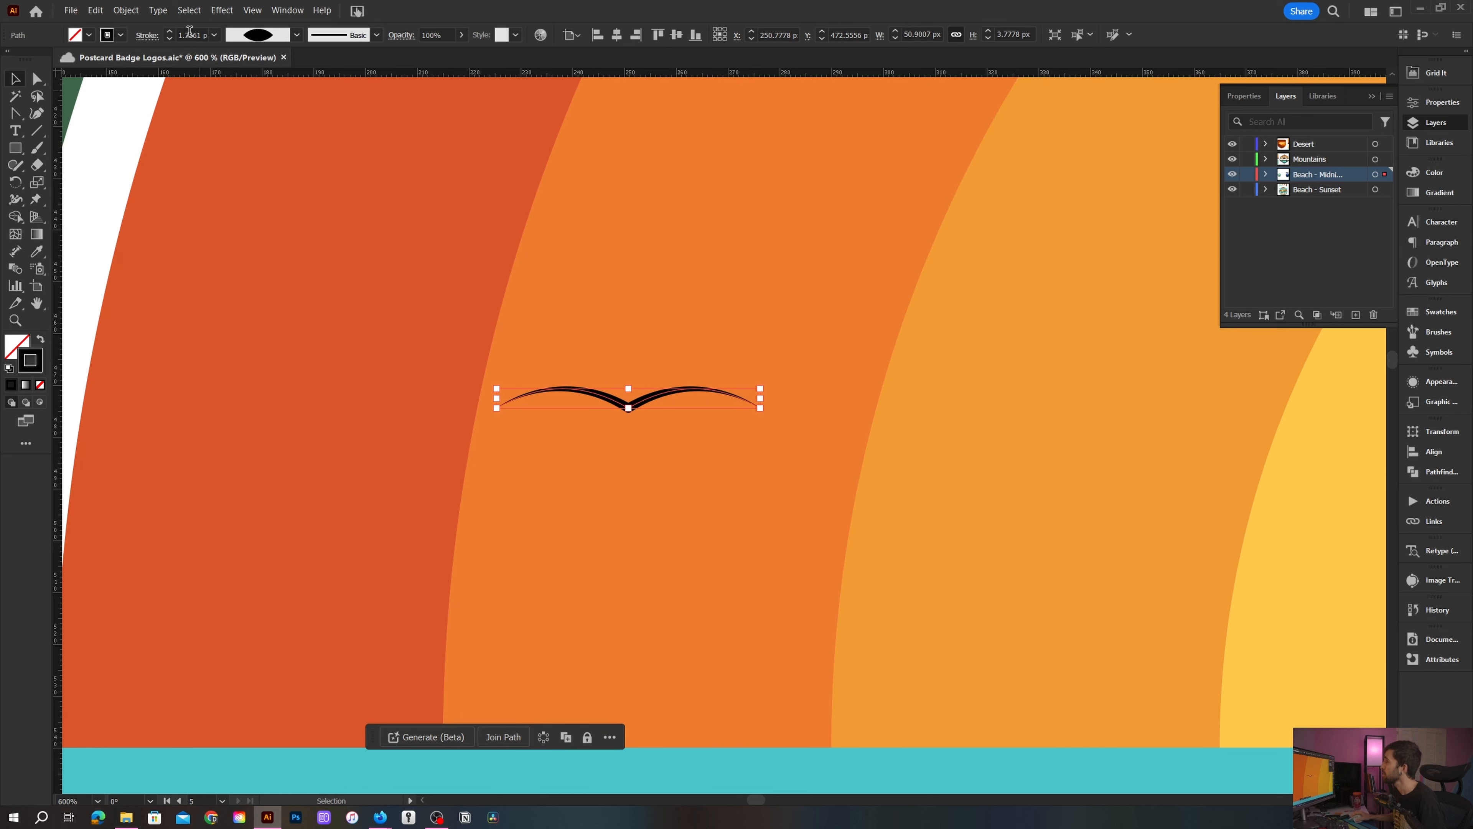
click(175, 30)
click(174, 31)
click(174, 31)
scroll(229, 272, down, 3)
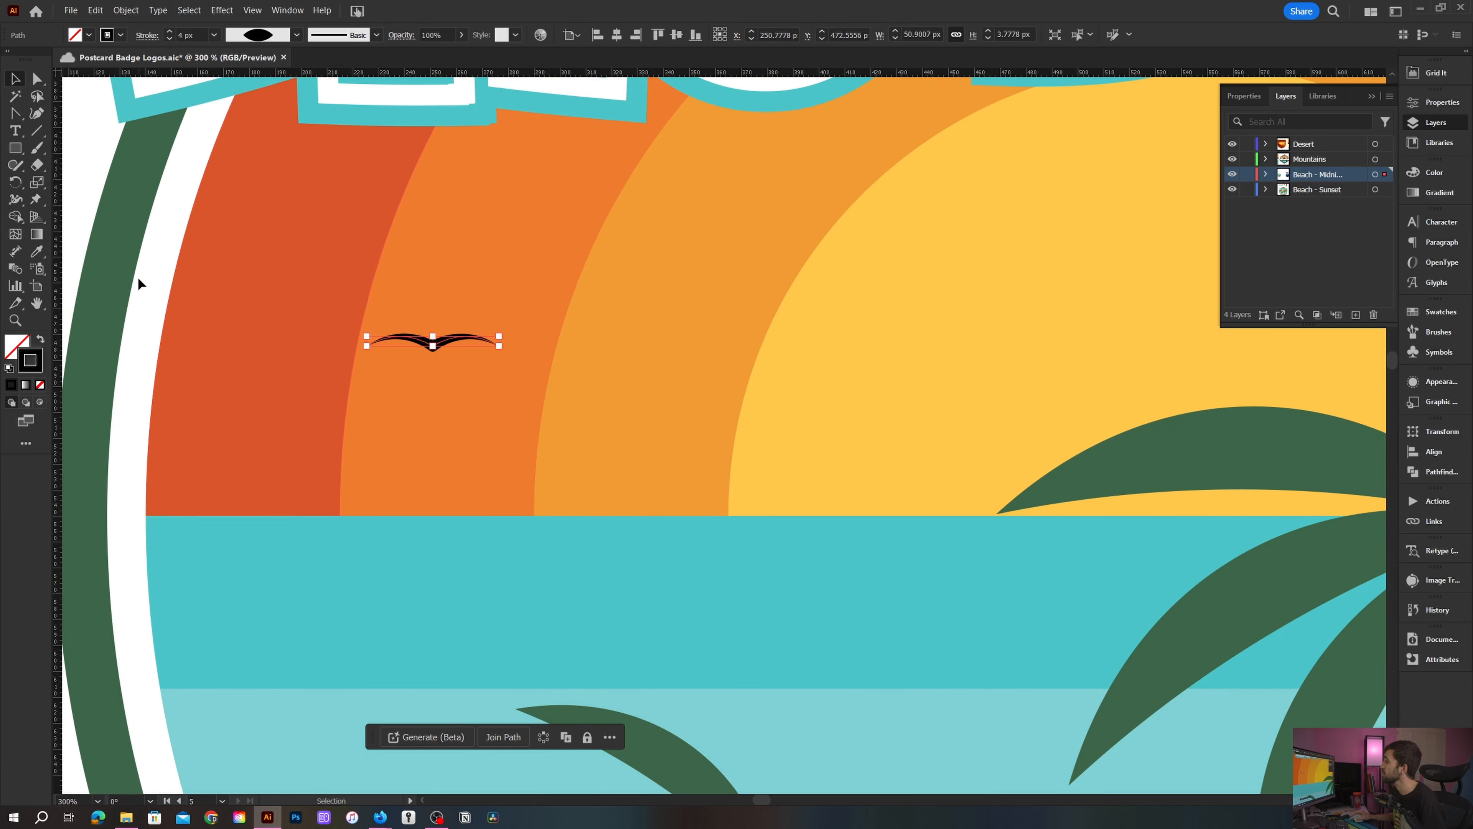
- Raise the bird's stroke weight to 5 px and stretch it to about 8 px tall
click(78, 241)
scroll(344, 329, up, 1)
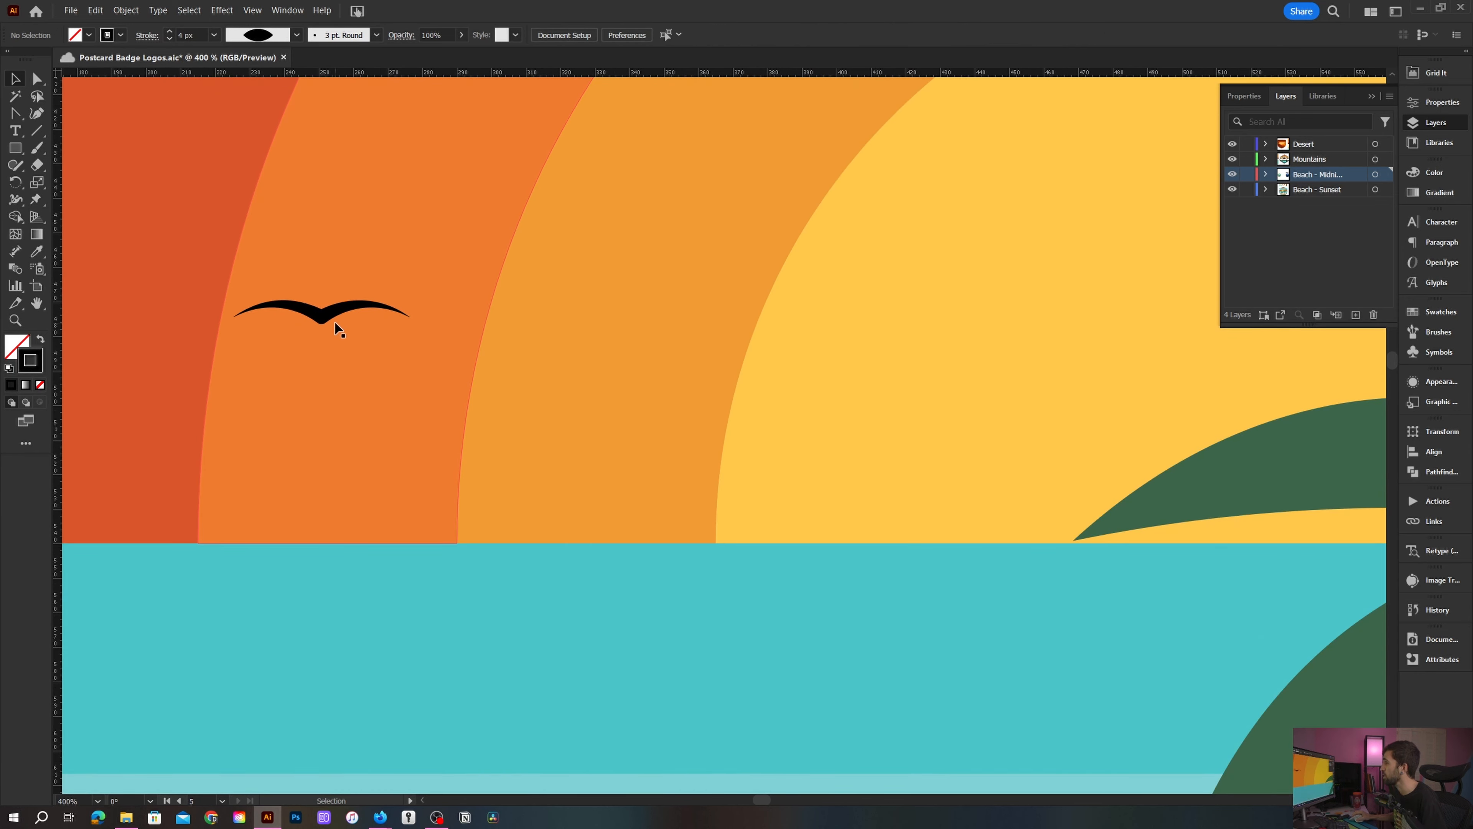
scroll(342, 328, up, 1)
click(404, 356)
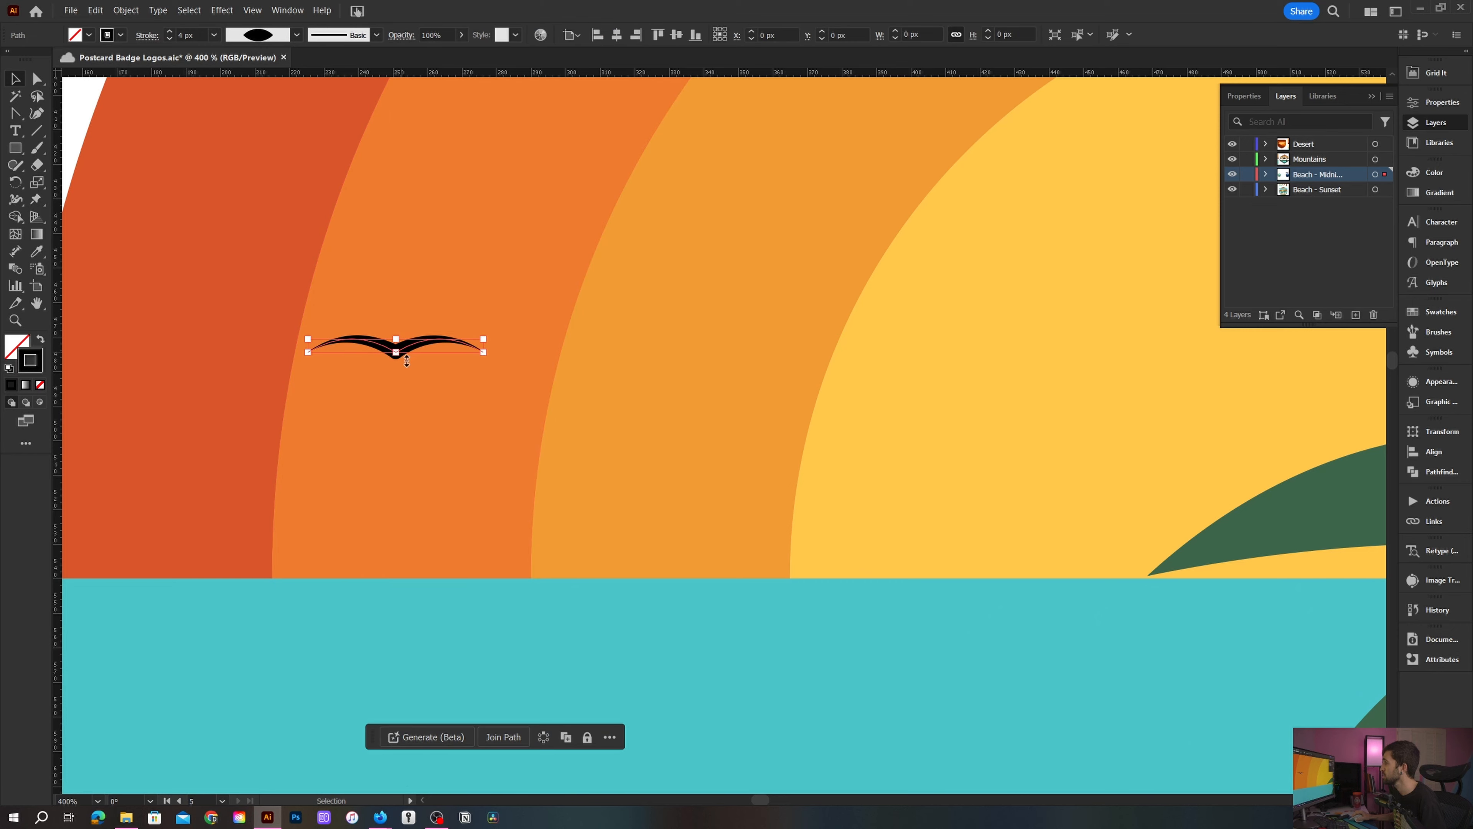
click(169, 32)
drag(491, 355, 490, 342)
scroll(489, 342, down, 2)
scroll(424, 328, down, 1)
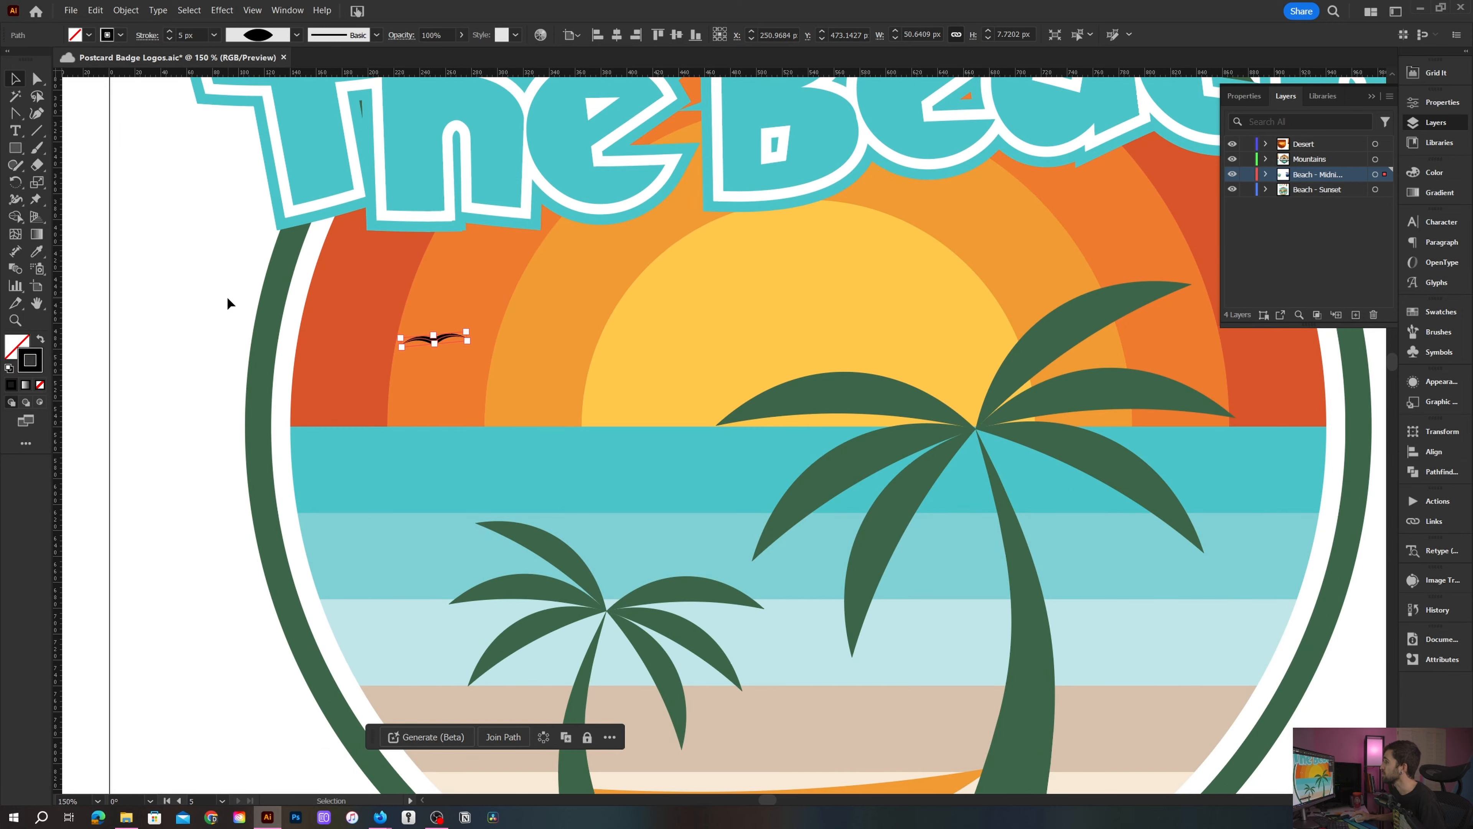
- Duplicate the bird to form a group of three birds over the sunset on the left
click(227, 296)
scroll(227, 296, up, 2)
drag(616, 349, 380, 441)
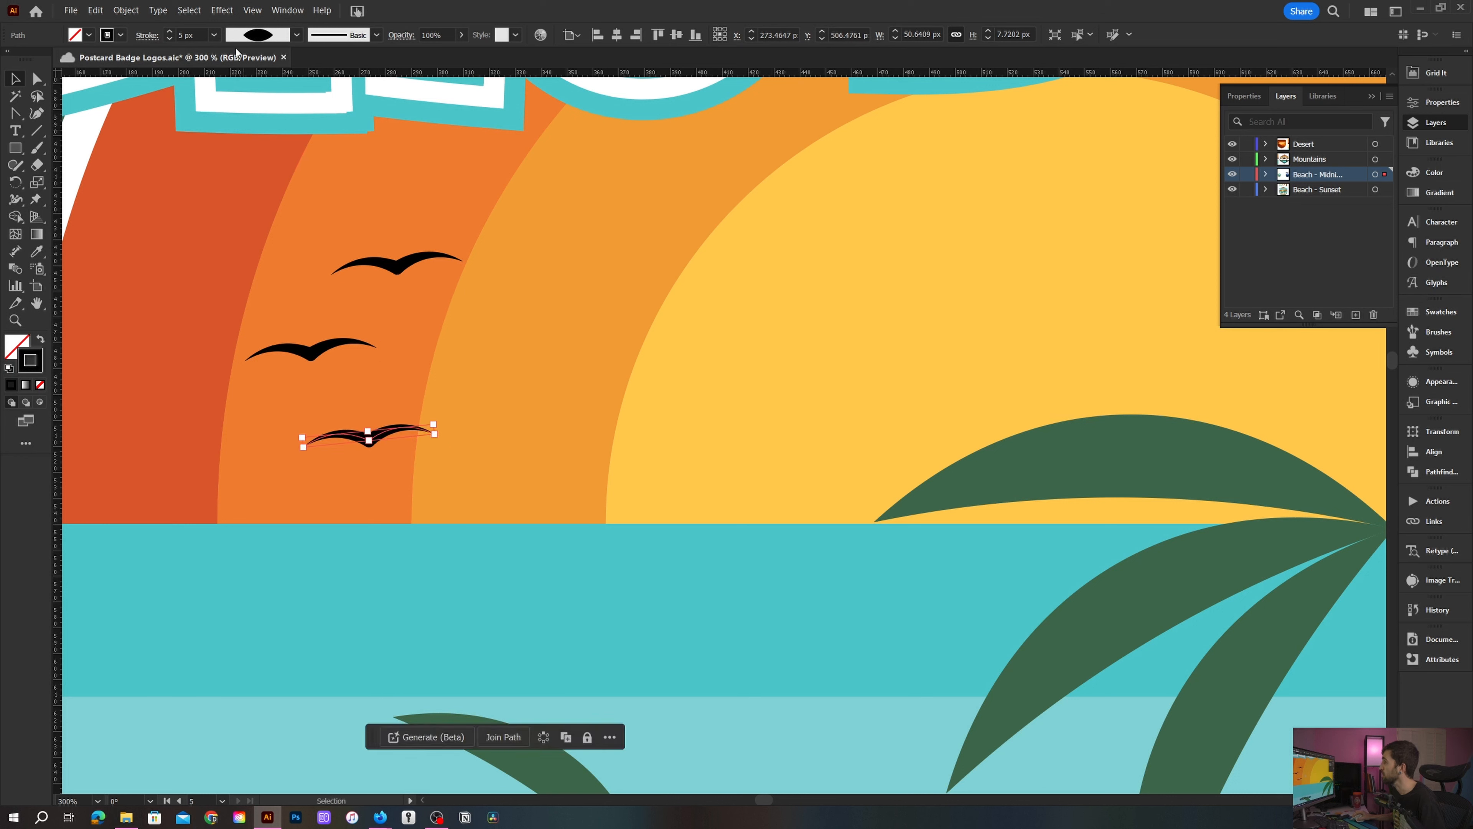
- Lower the copied birds' stroke weight to about 3 px and nudge the top bird's shape
click(173, 38)
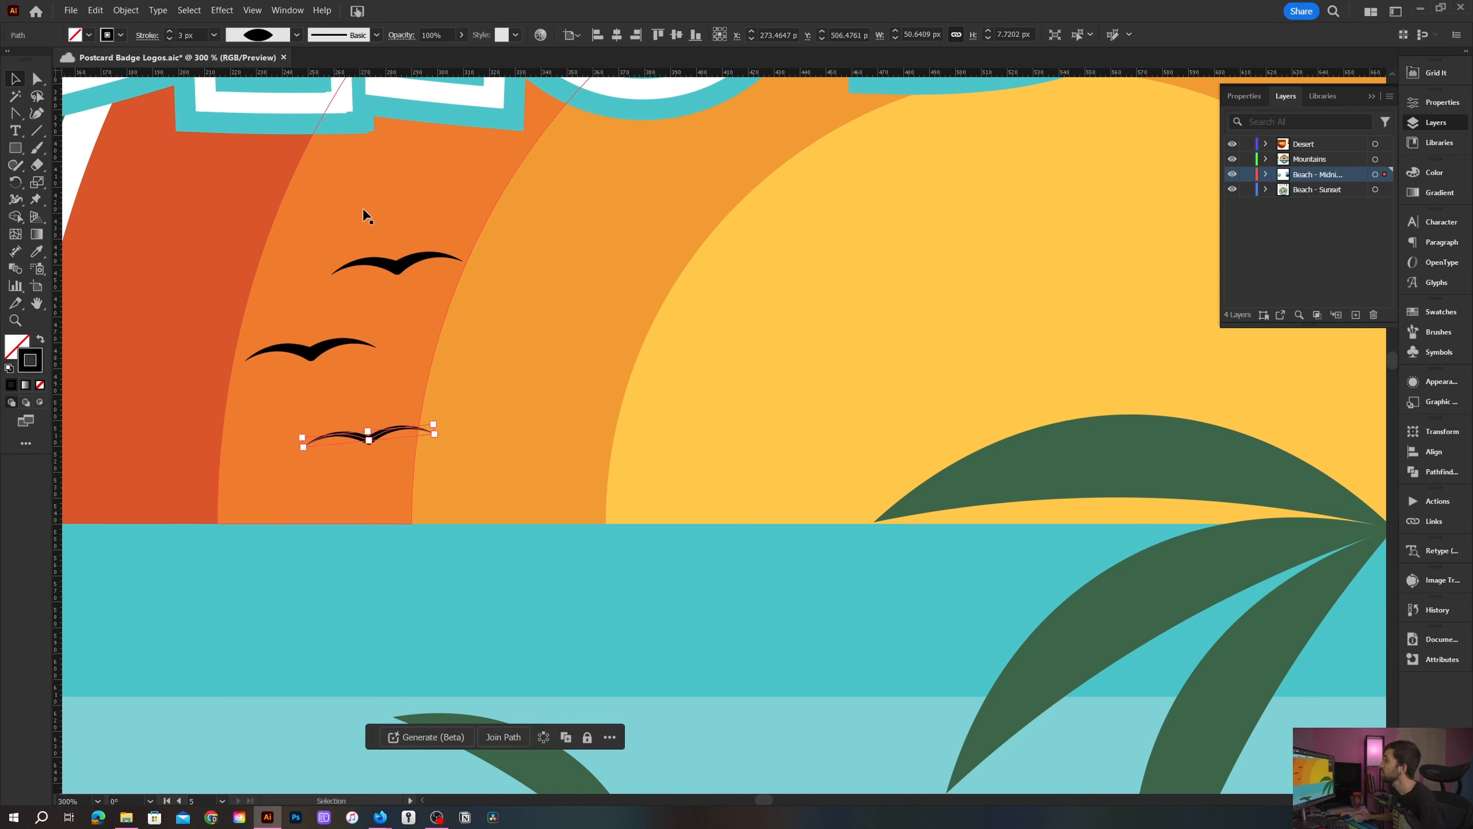
click(397, 263)
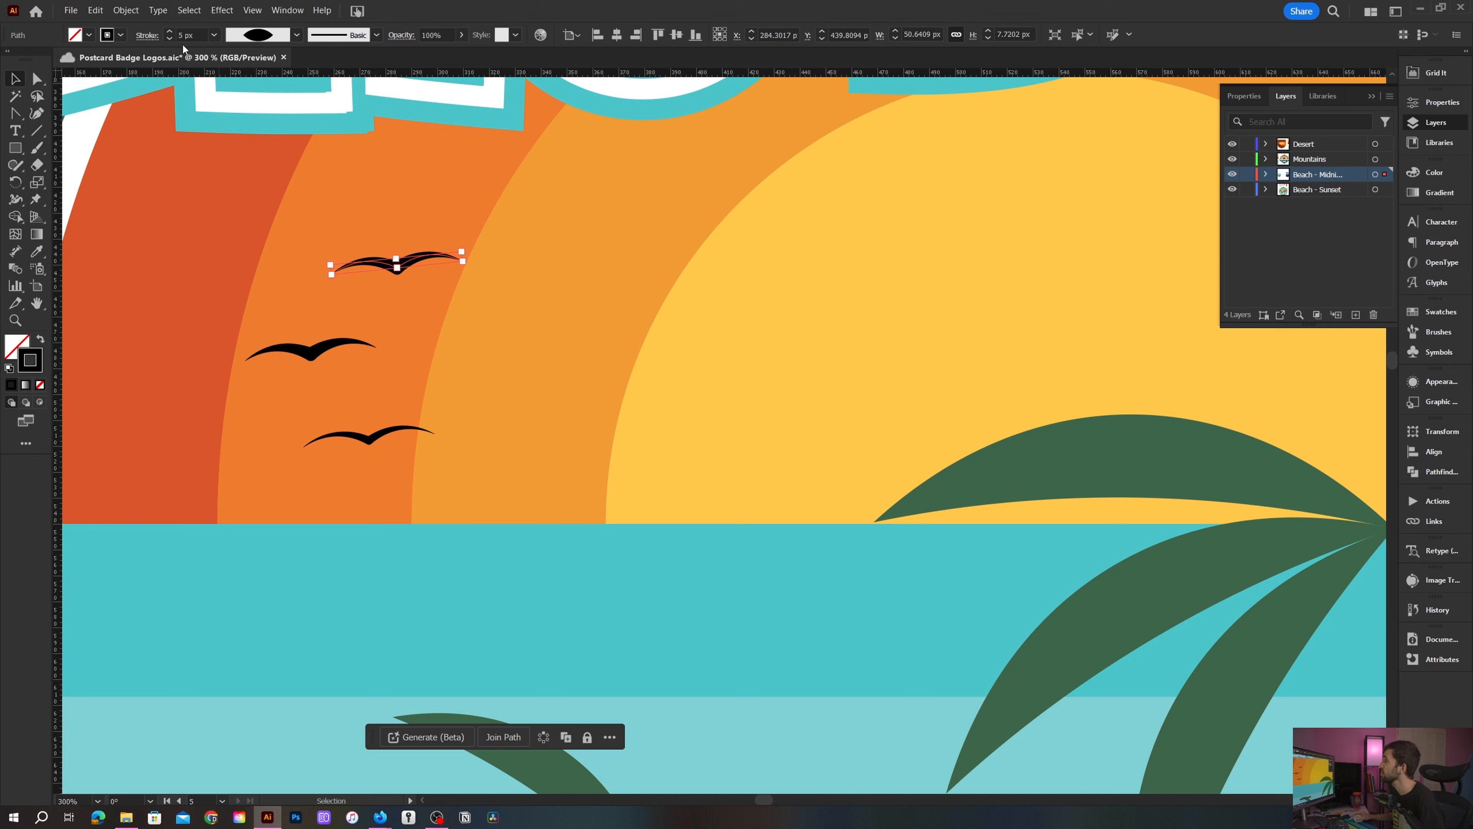
scroll(401, 270, up, 1)
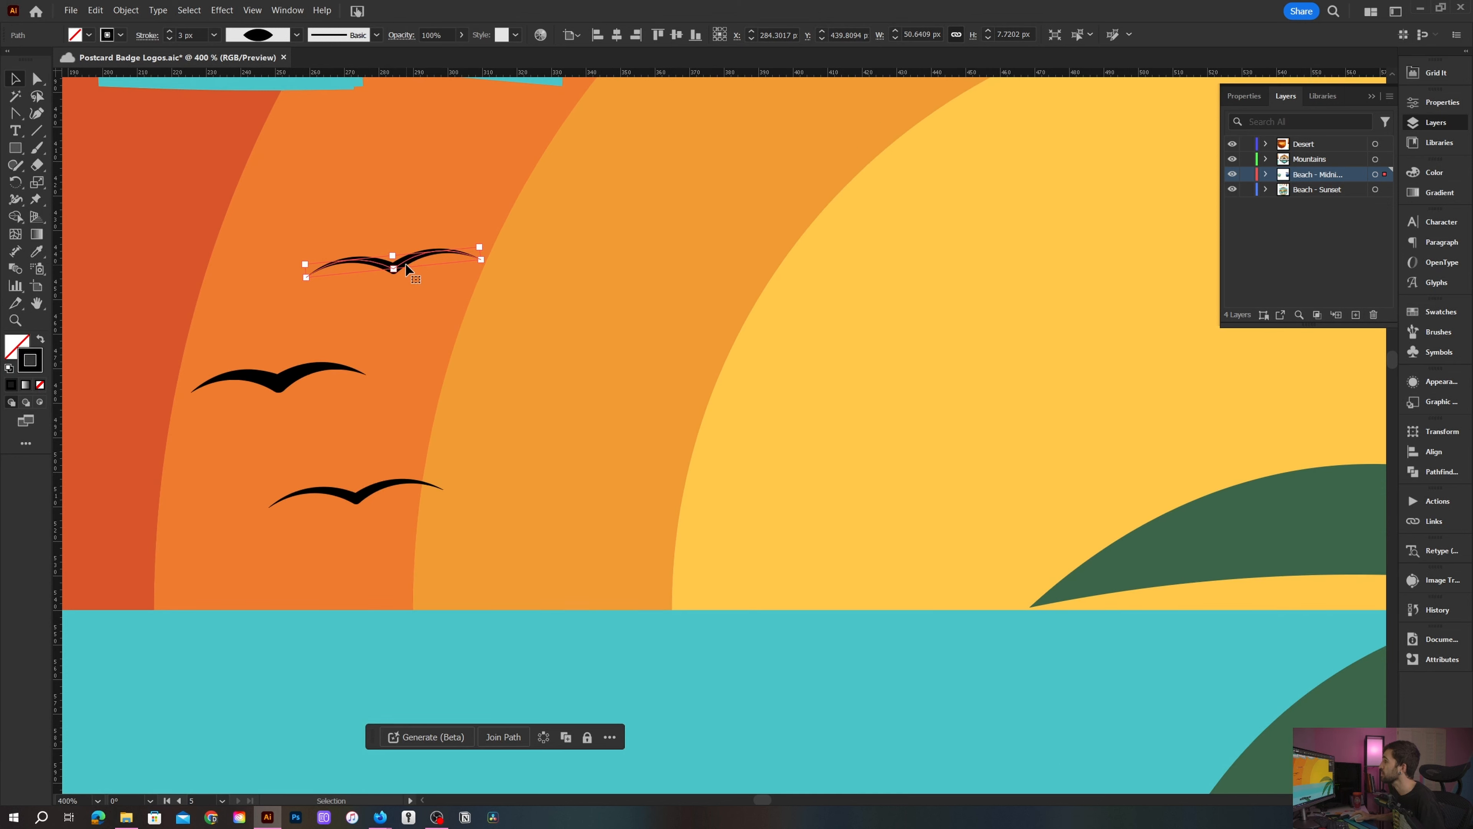
drag(395, 255, 394, 261)
- Shrink the lowest bird to about 17 px wide and set its stroke weight to 1 px
click(361, 485)
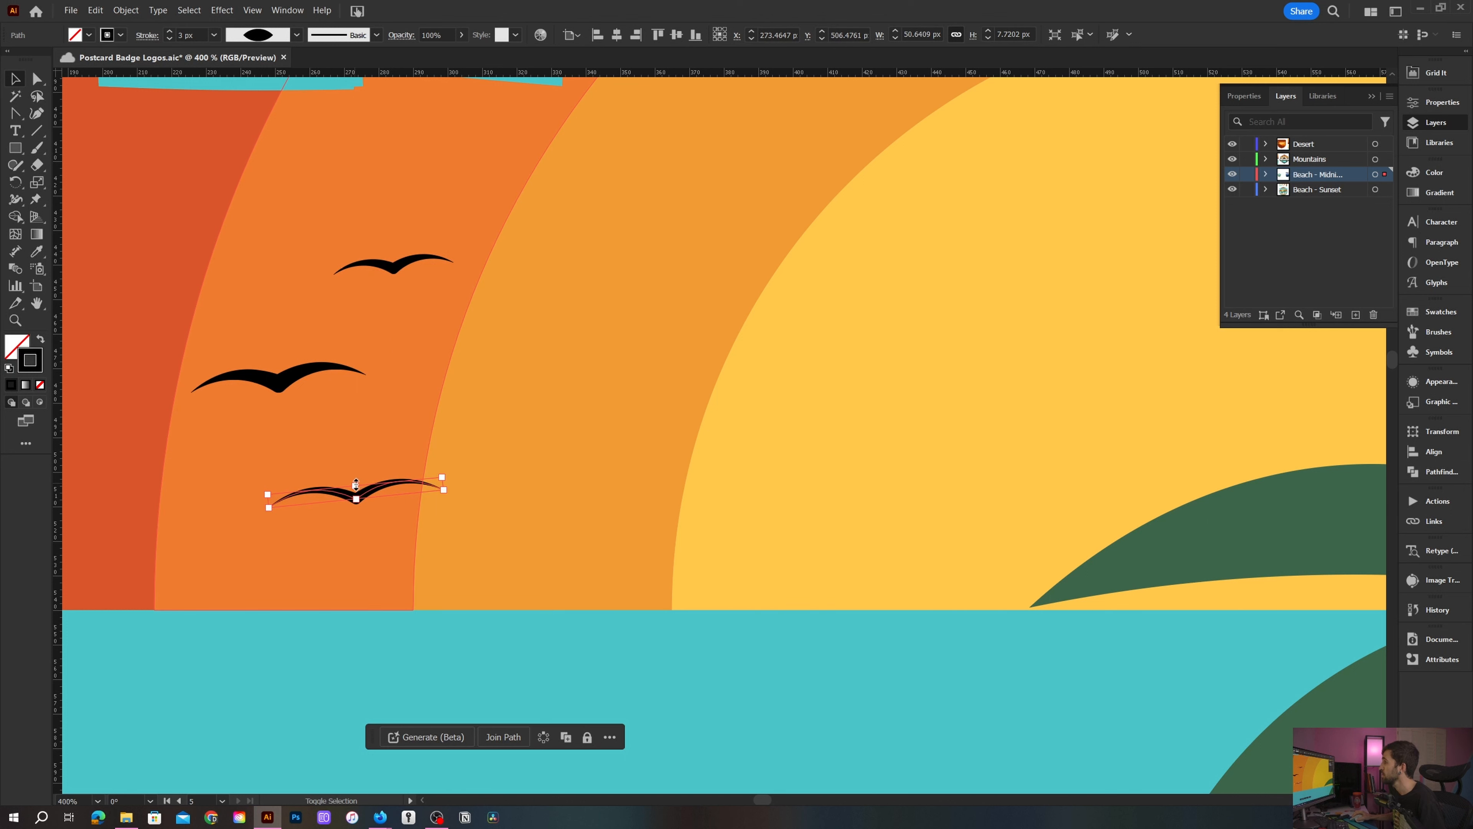
drag(356, 485, 355, 494)
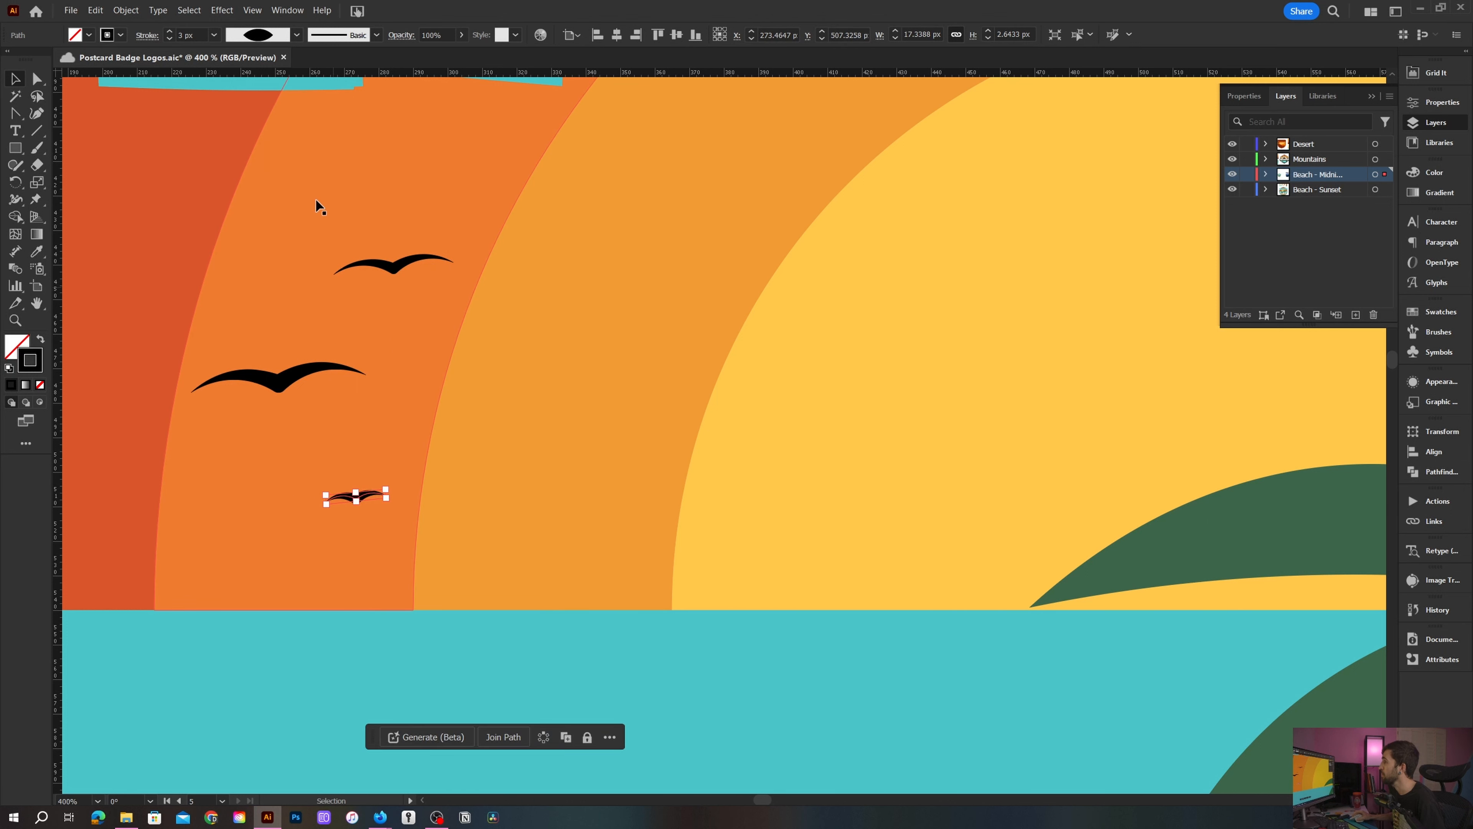
click(169, 39)
click(169, 39)
scroll(230, 259, down, 3)
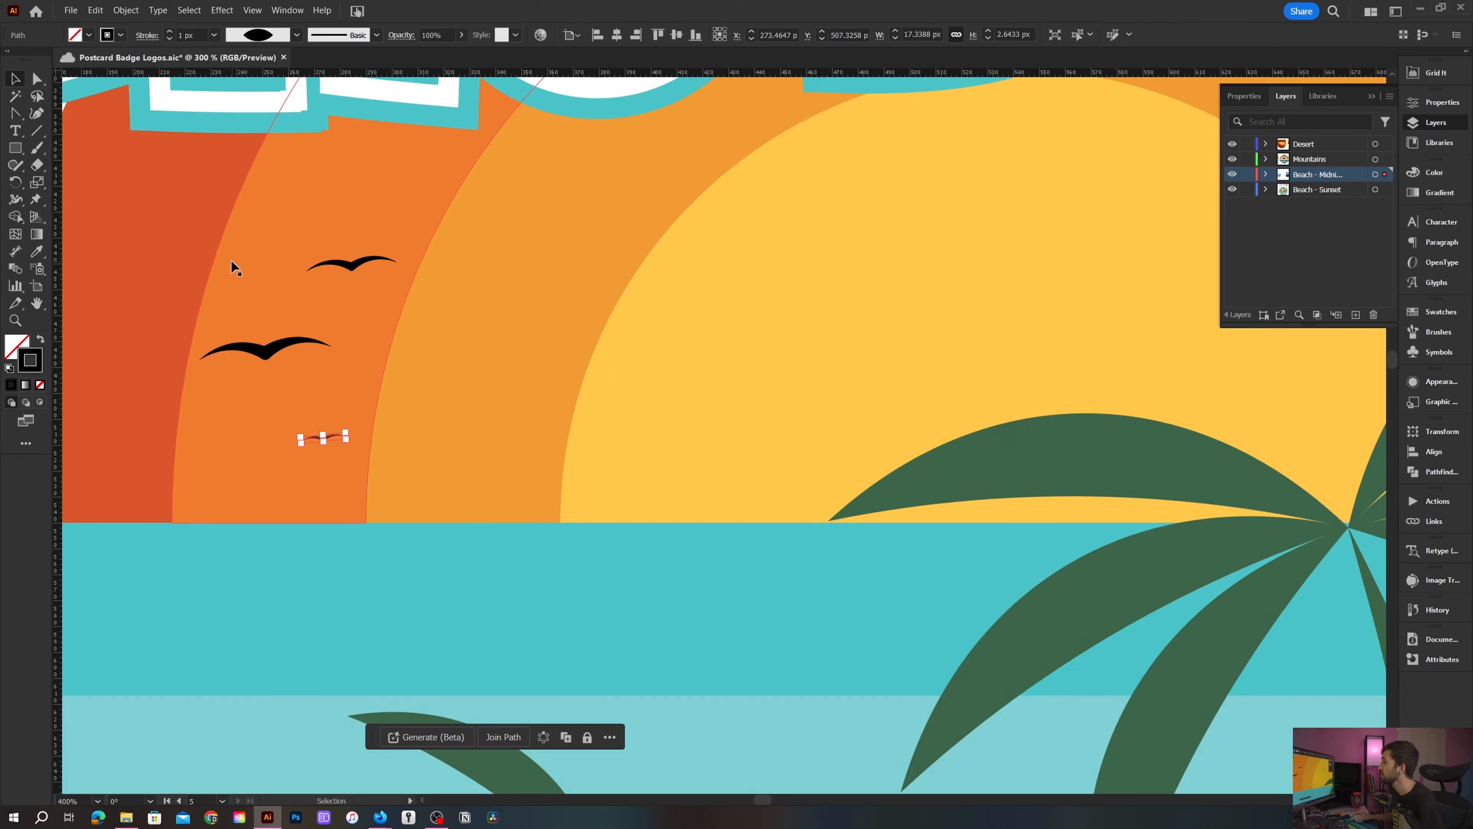
- Select the three birds and duplicate them to the right side of the sun
click(102, 244)
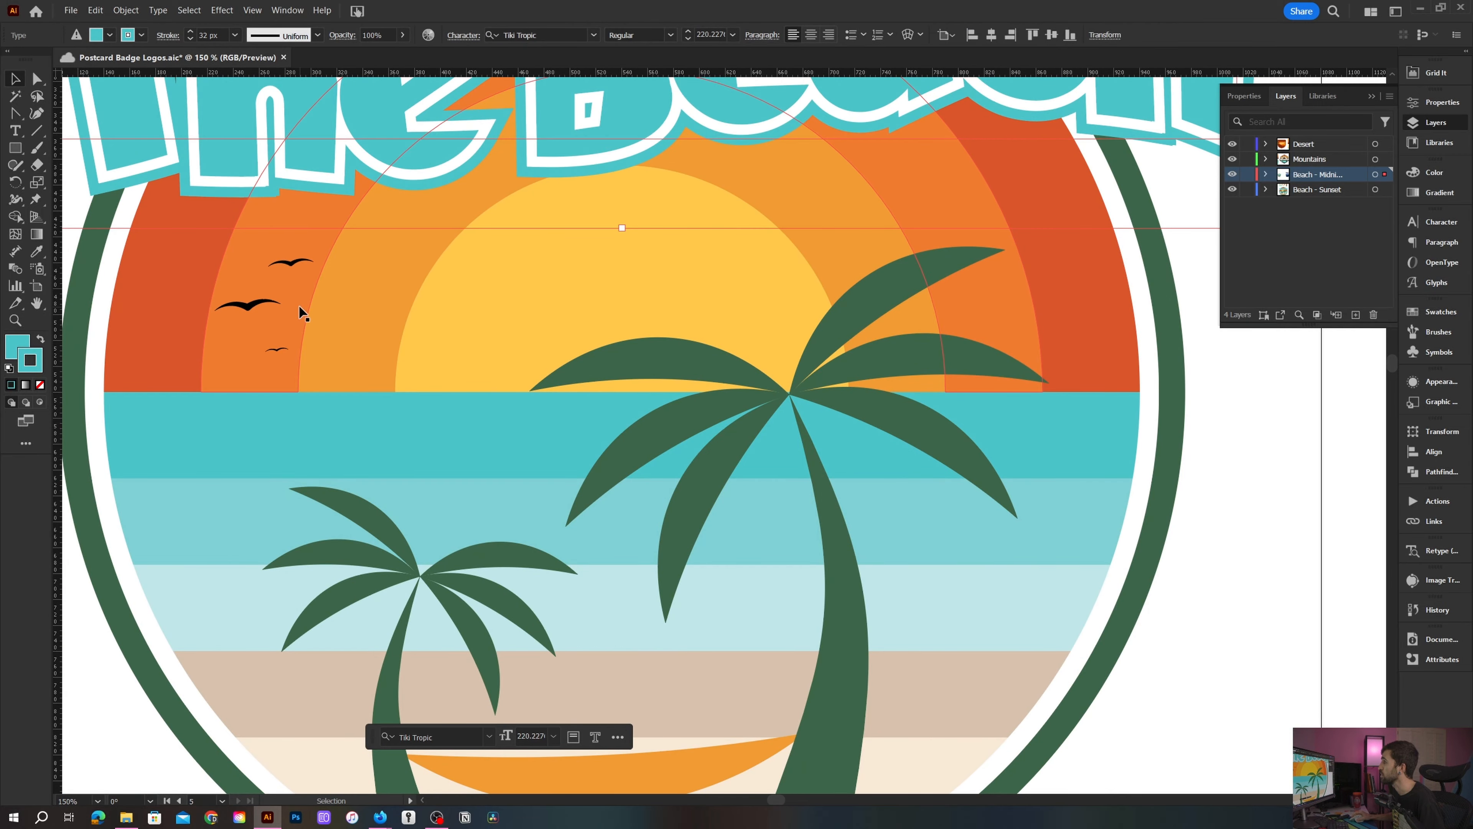
drag(361, 316, 455, 326)
scroll(455, 326, down, 1)
shift+click(409, 291)
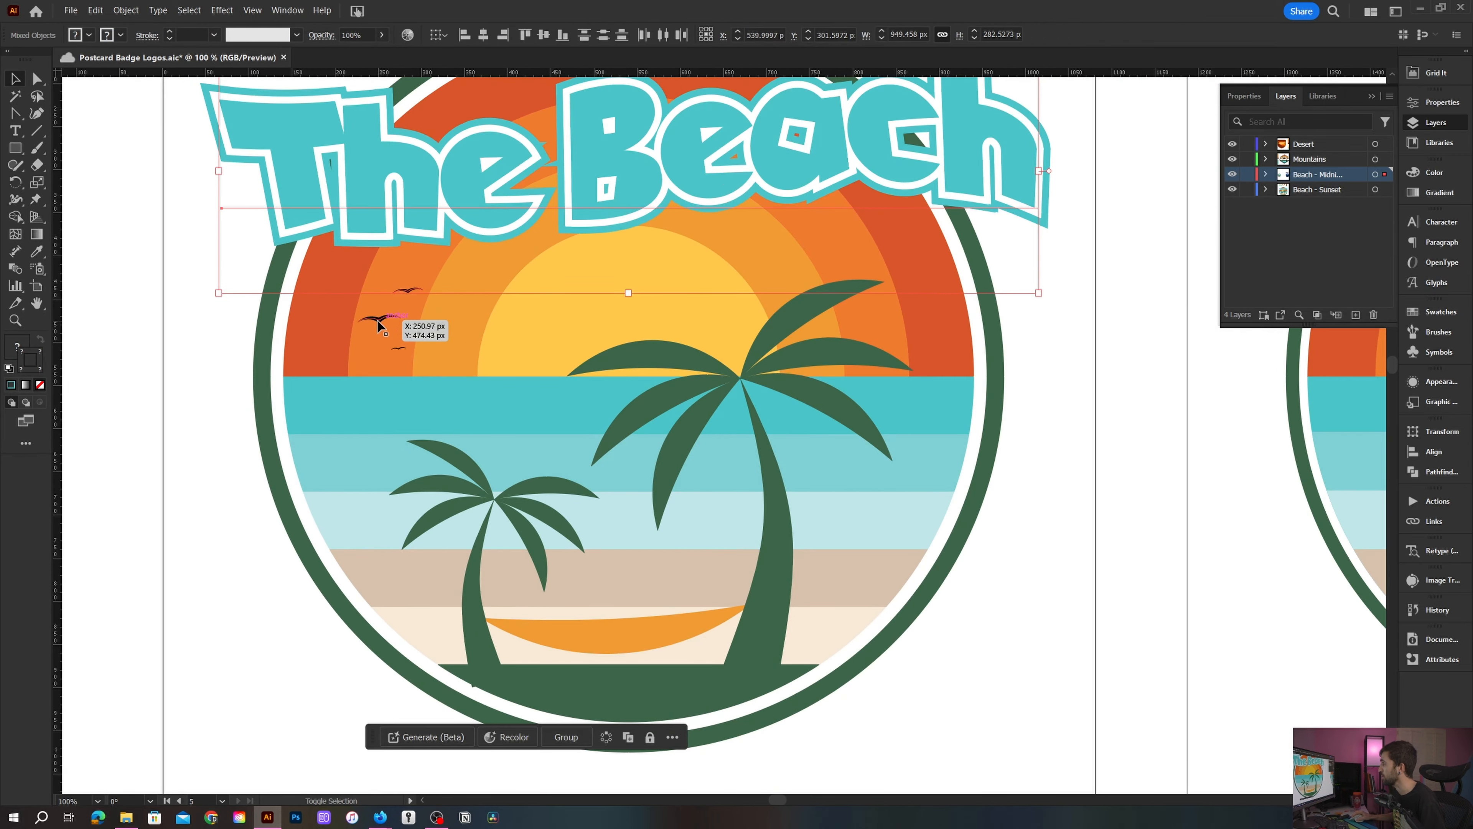
shift+click(380, 319)
click(230, 332)
scroll(423, 290, up, 1)
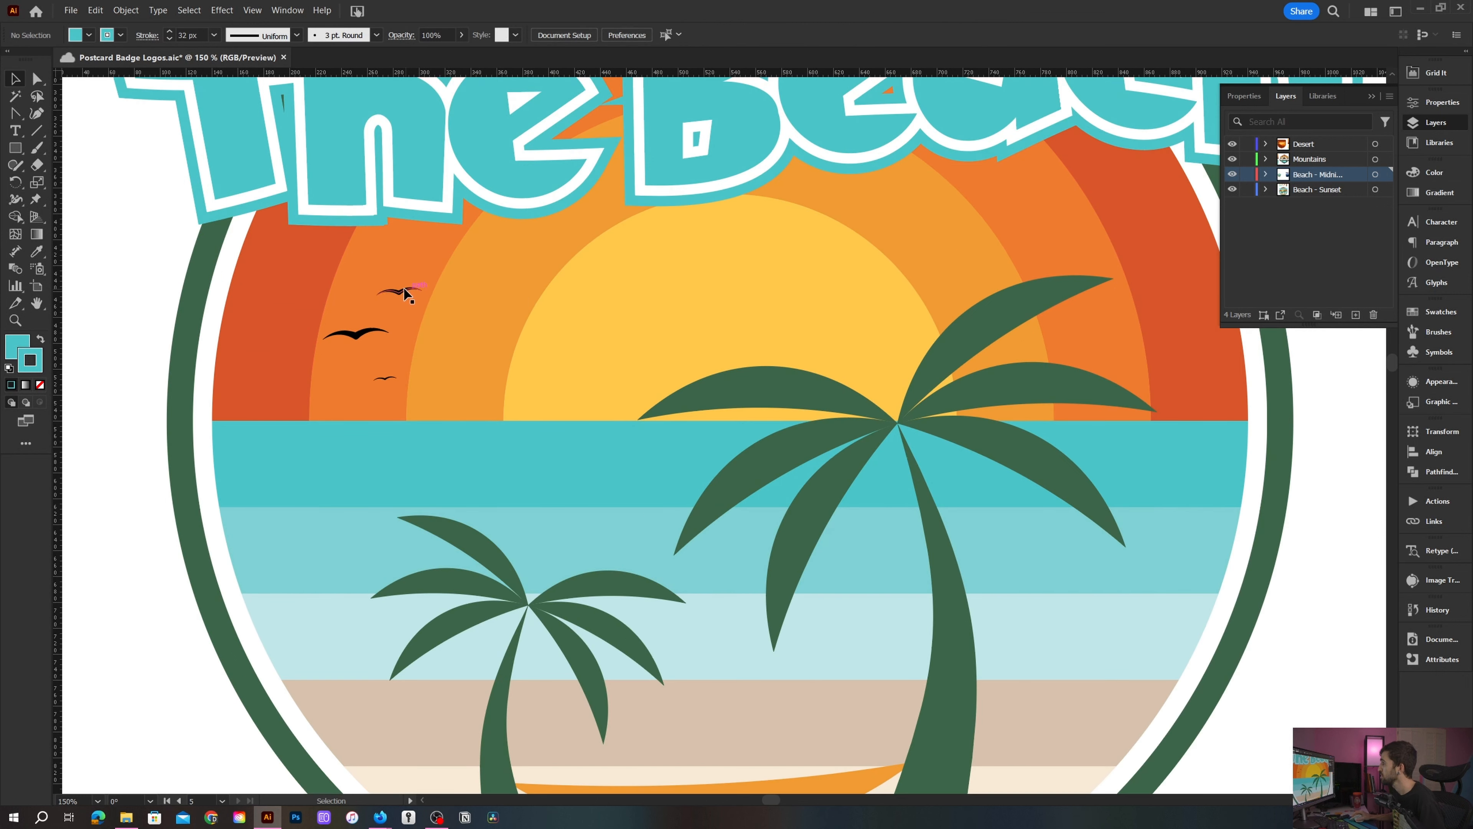
click(402, 294)
shift+click(361, 337)
shift+click(384, 380)
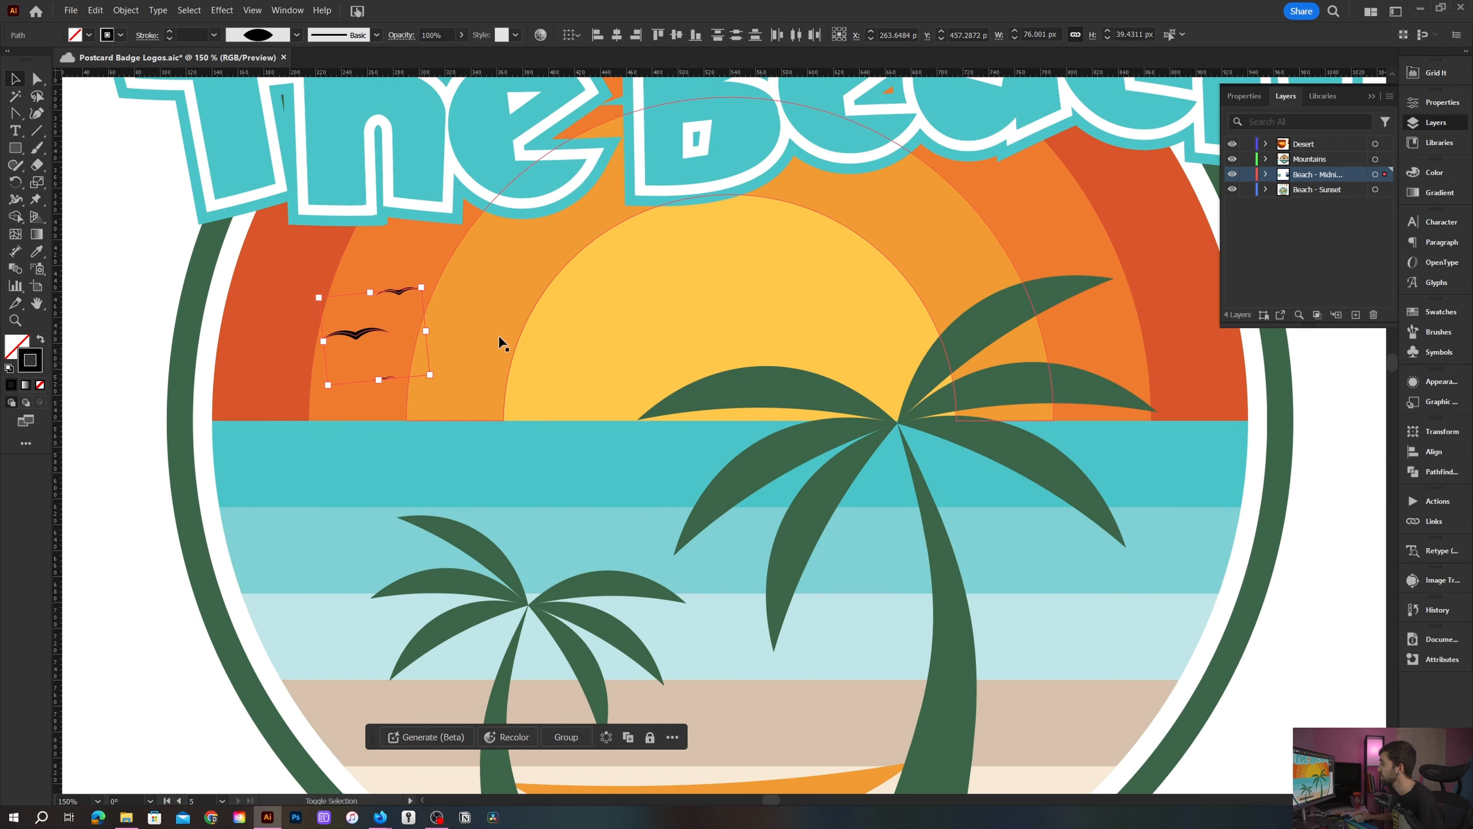
drag(605, 307, 408, 345)
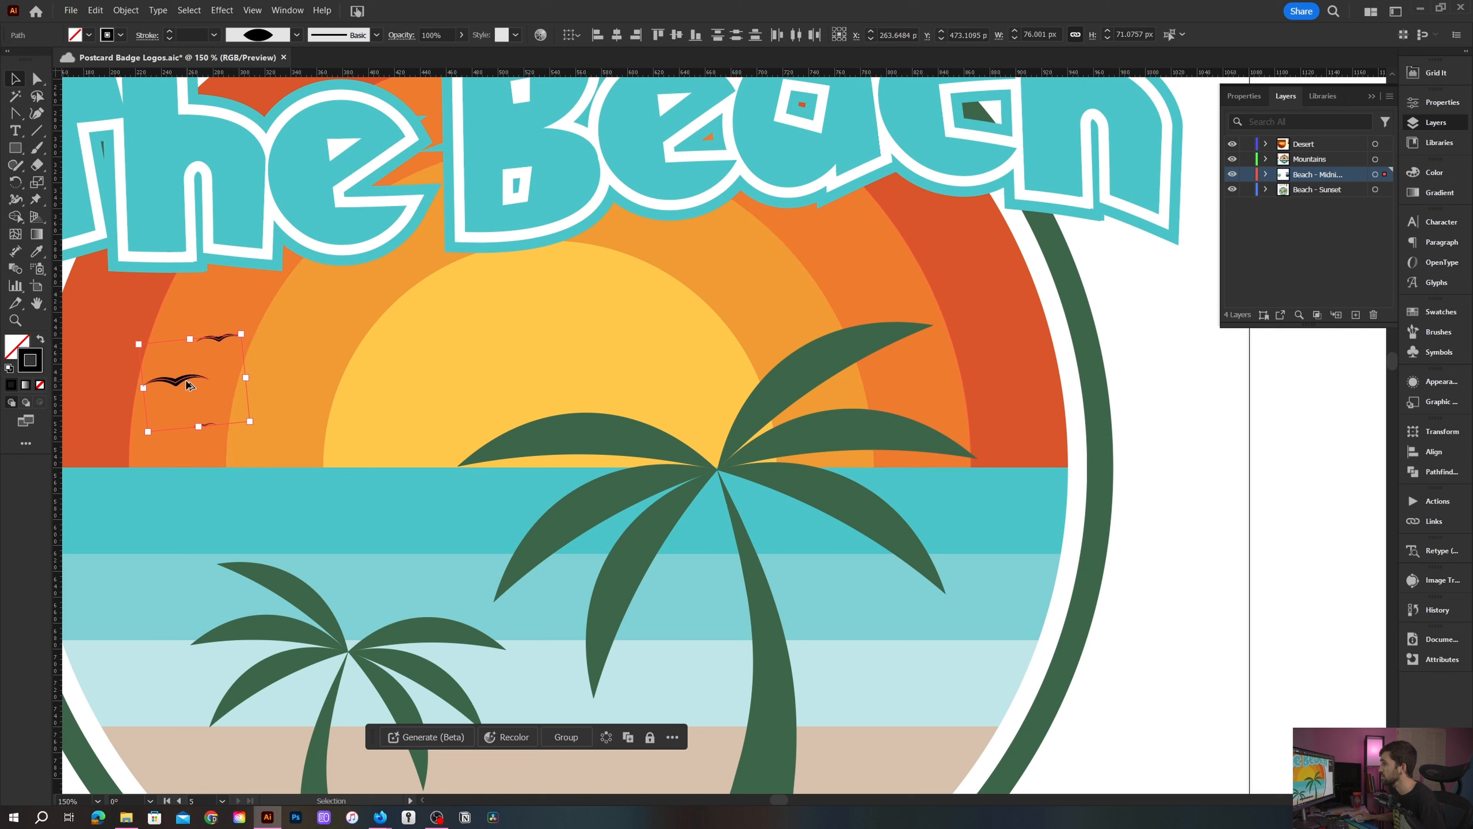
drag(182, 384, 778, 279)
- Flip the copied birds horizontally and move them below the title on the upper right of the sun
click(1414, 102)
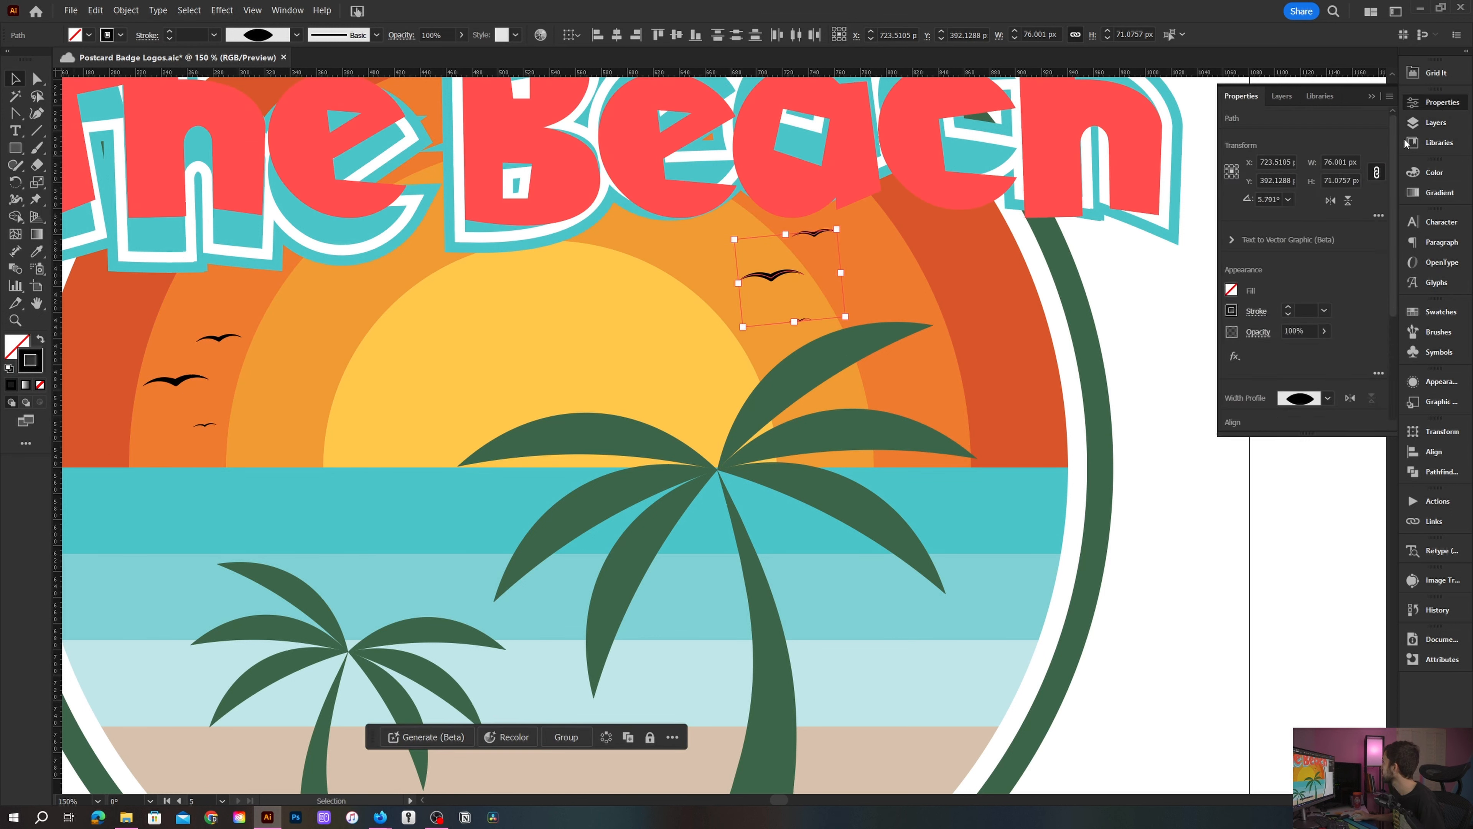
click(1329, 206)
click(1145, 292)
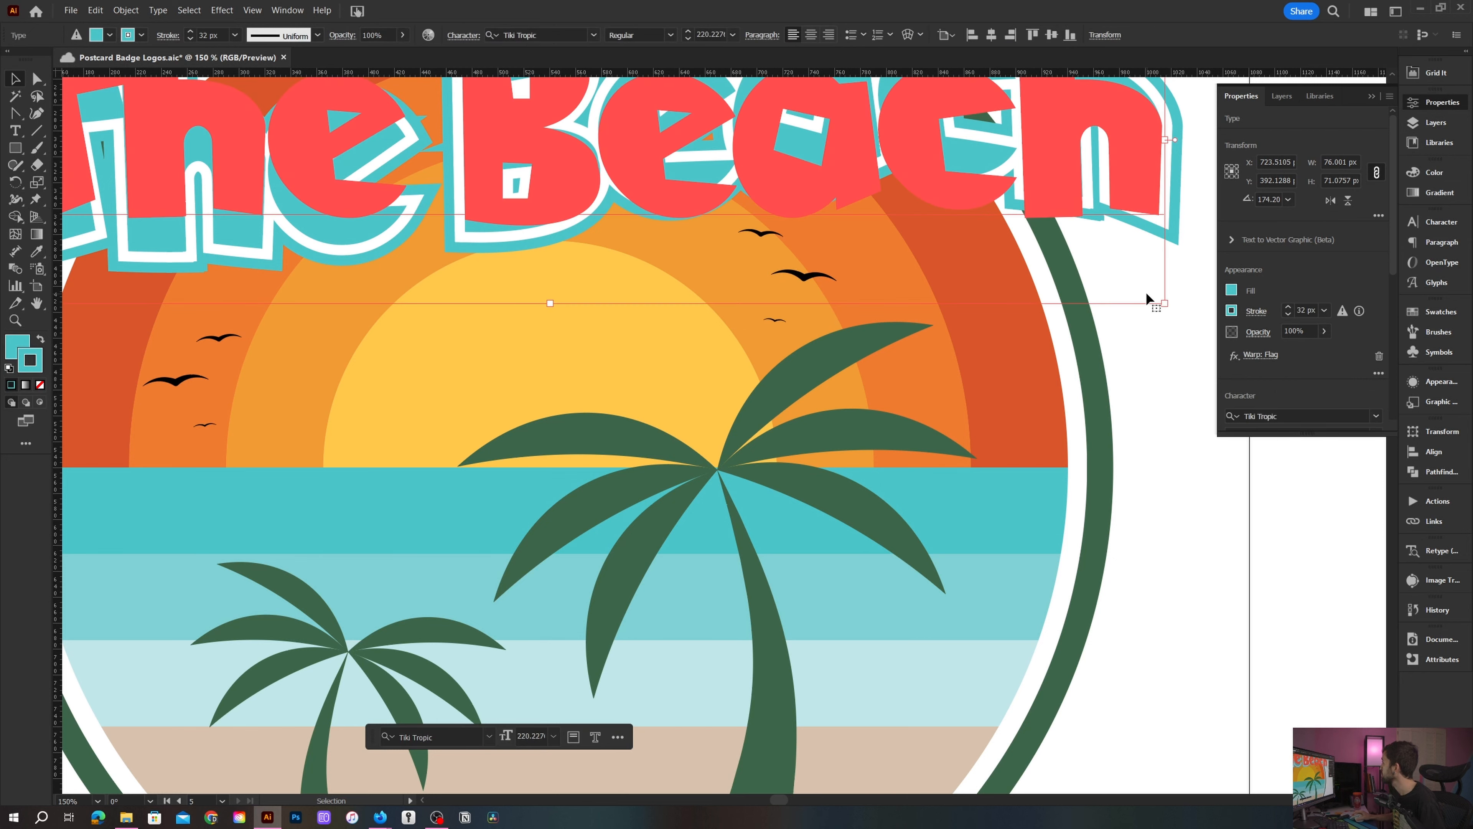
scroll(1145, 291, down, 2)
drag(1151, 400, 741, 431)
click(1020, 414)
scroll(1020, 413, down, 1)
click(1448, 103)
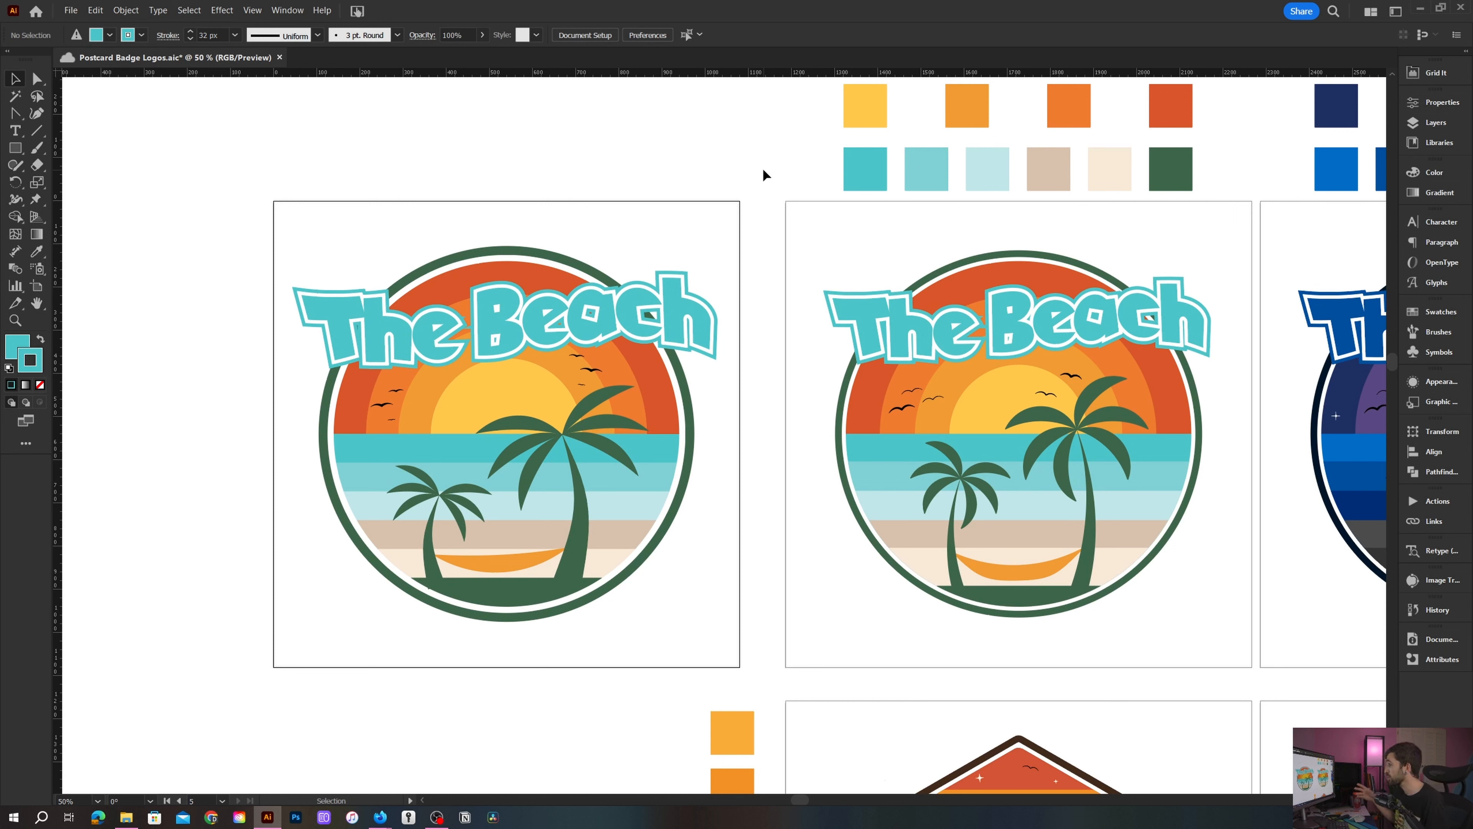
- Select the palm leaf tip anchors with Direct Selection and set their corner radius to 1 px
scroll(637, 337, up, 1)
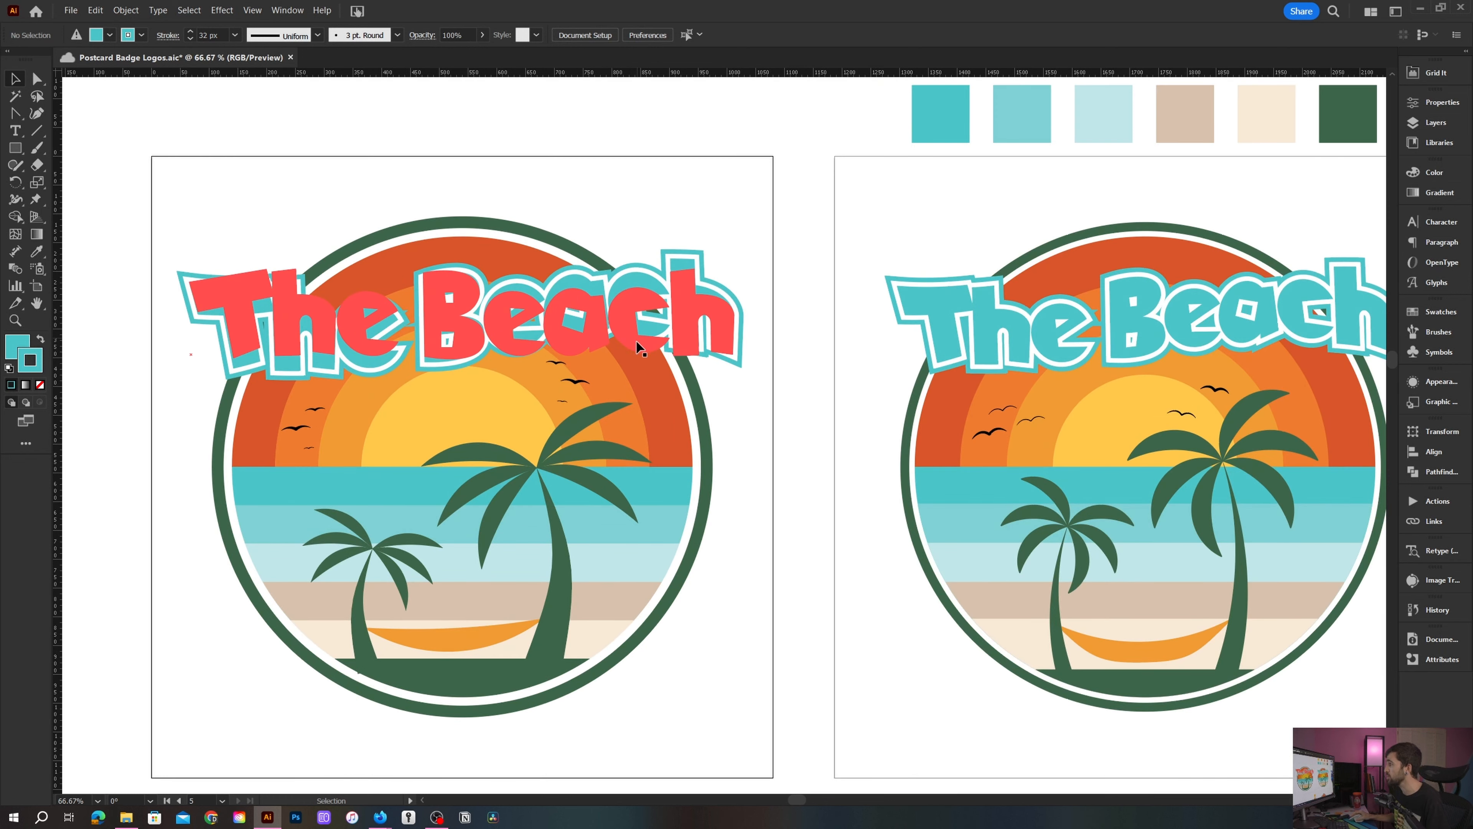
scroll(517, 506, up, 1)
drag(516, 505, 647, 443)
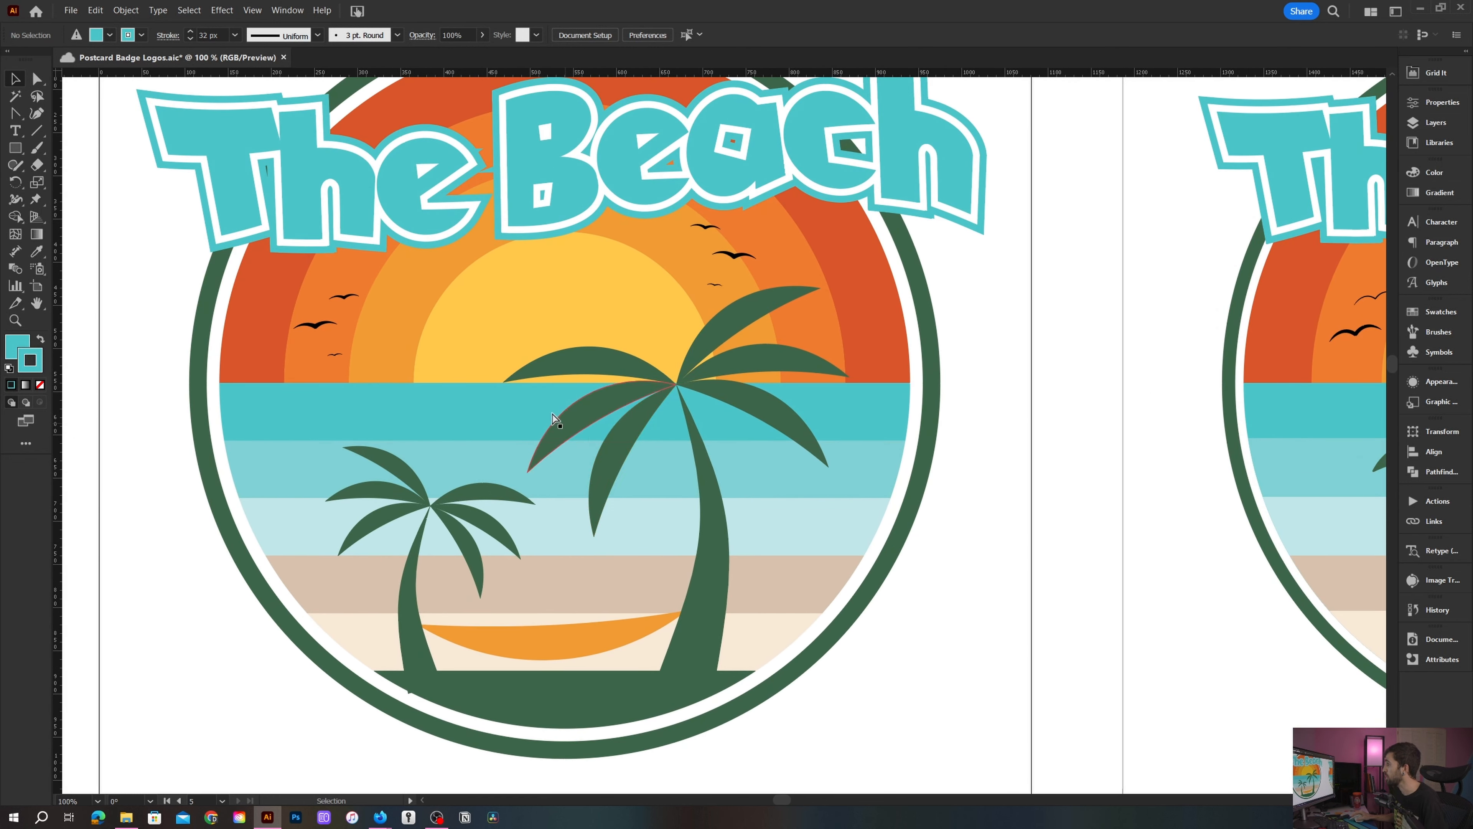
click(502, 381)
shift+click(527, 473)
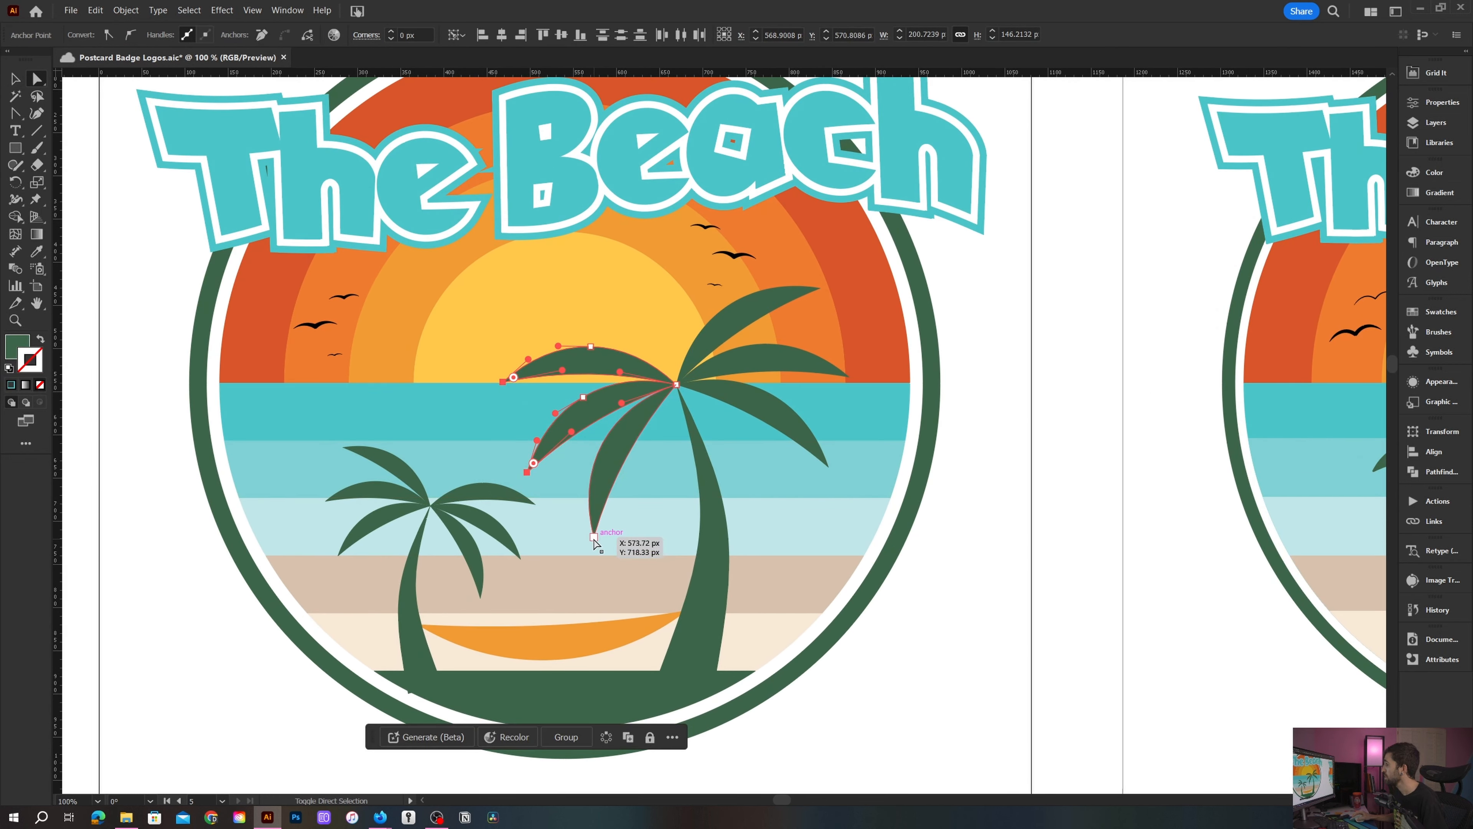
shift+click(826, 468)
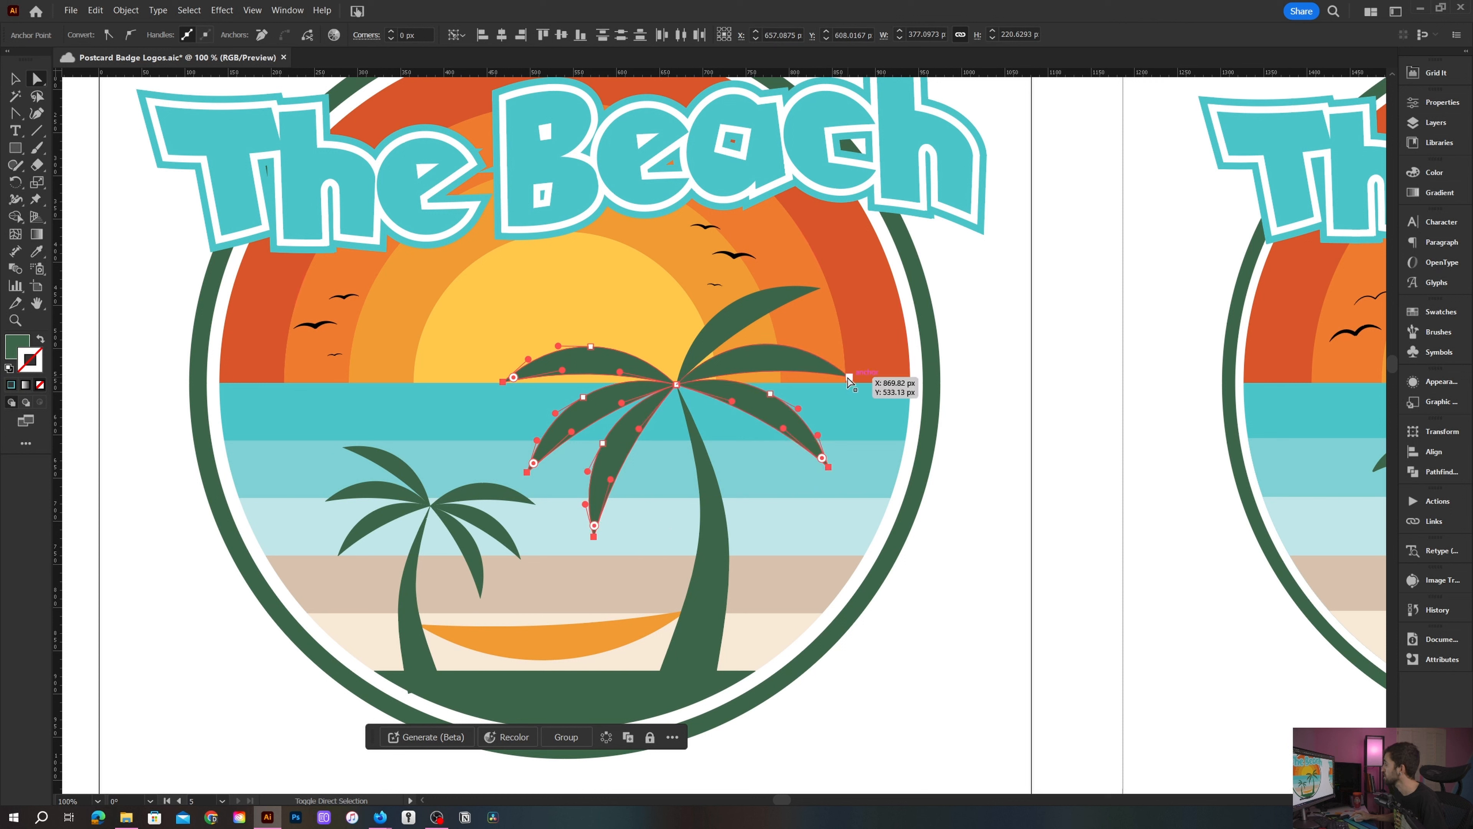
shift+click(818, 288)
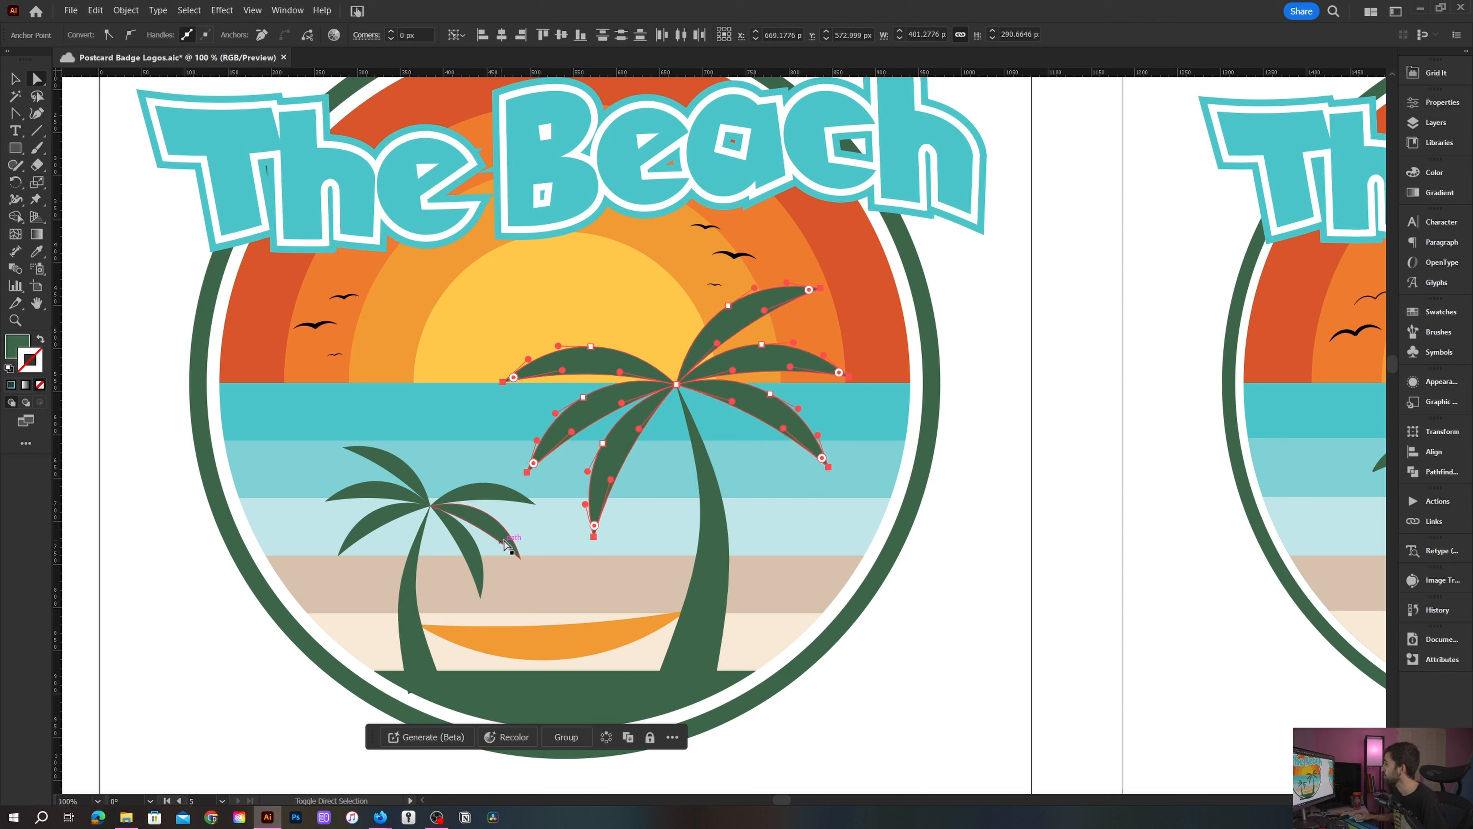
shift+click(481, 599)
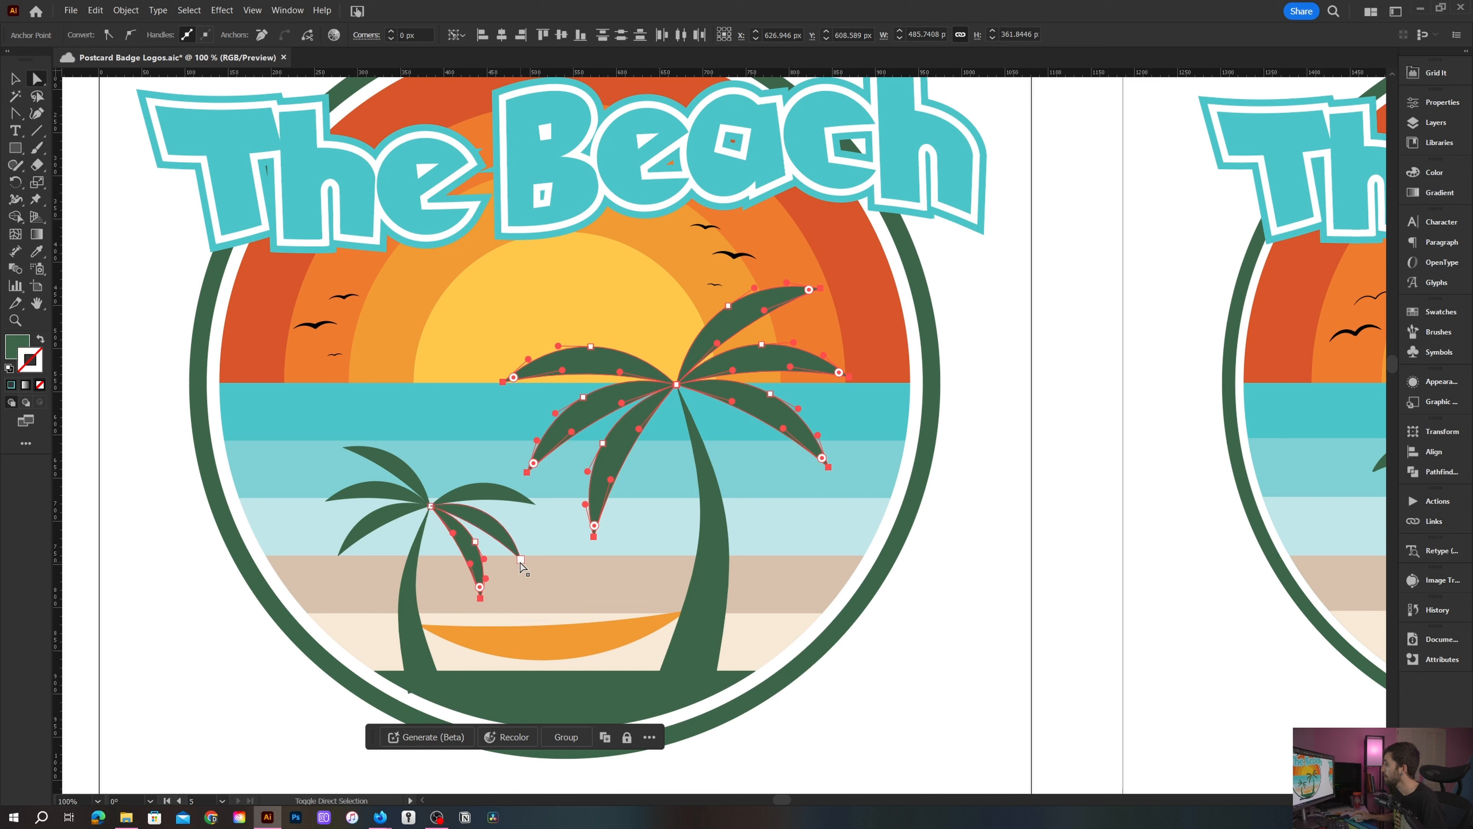
shift+click(535, 504)
shift+click(343, 448)
shift+click(338, 557)
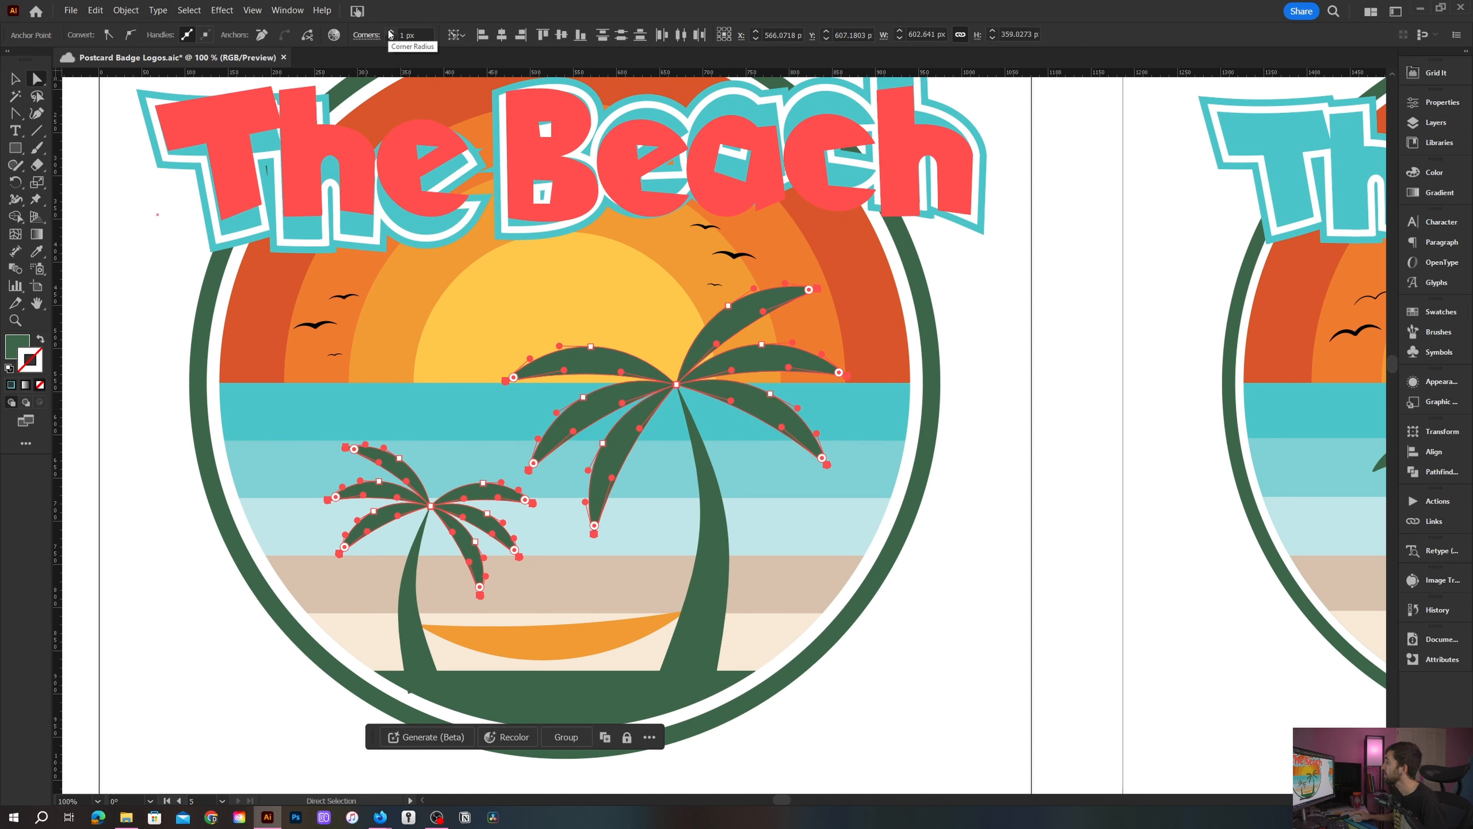
click(161, 356)
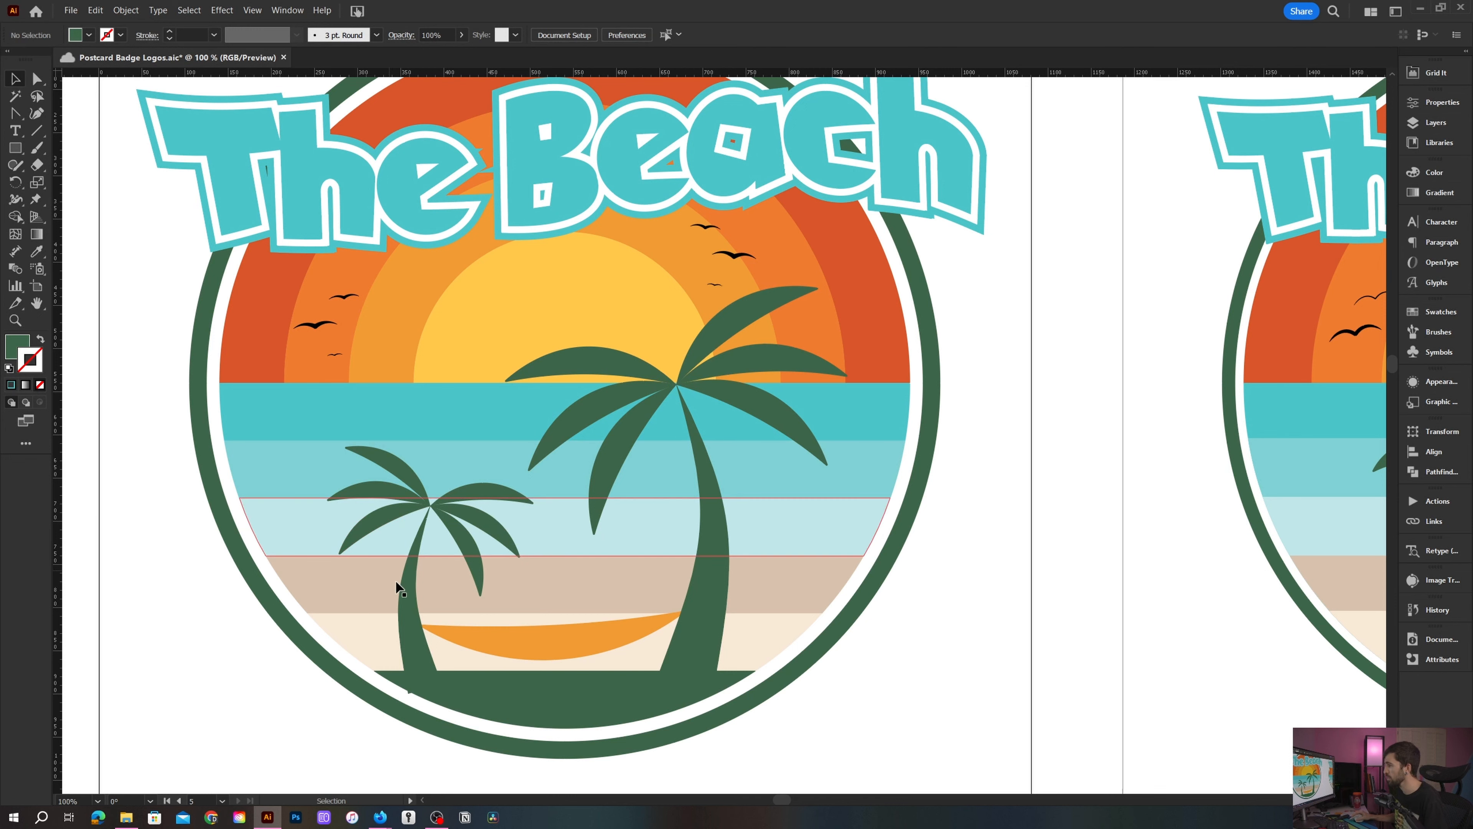
- Nudge the small palm tree slightly to the right and deselect everything
key(v)
drag(407, 601, 413, 602)
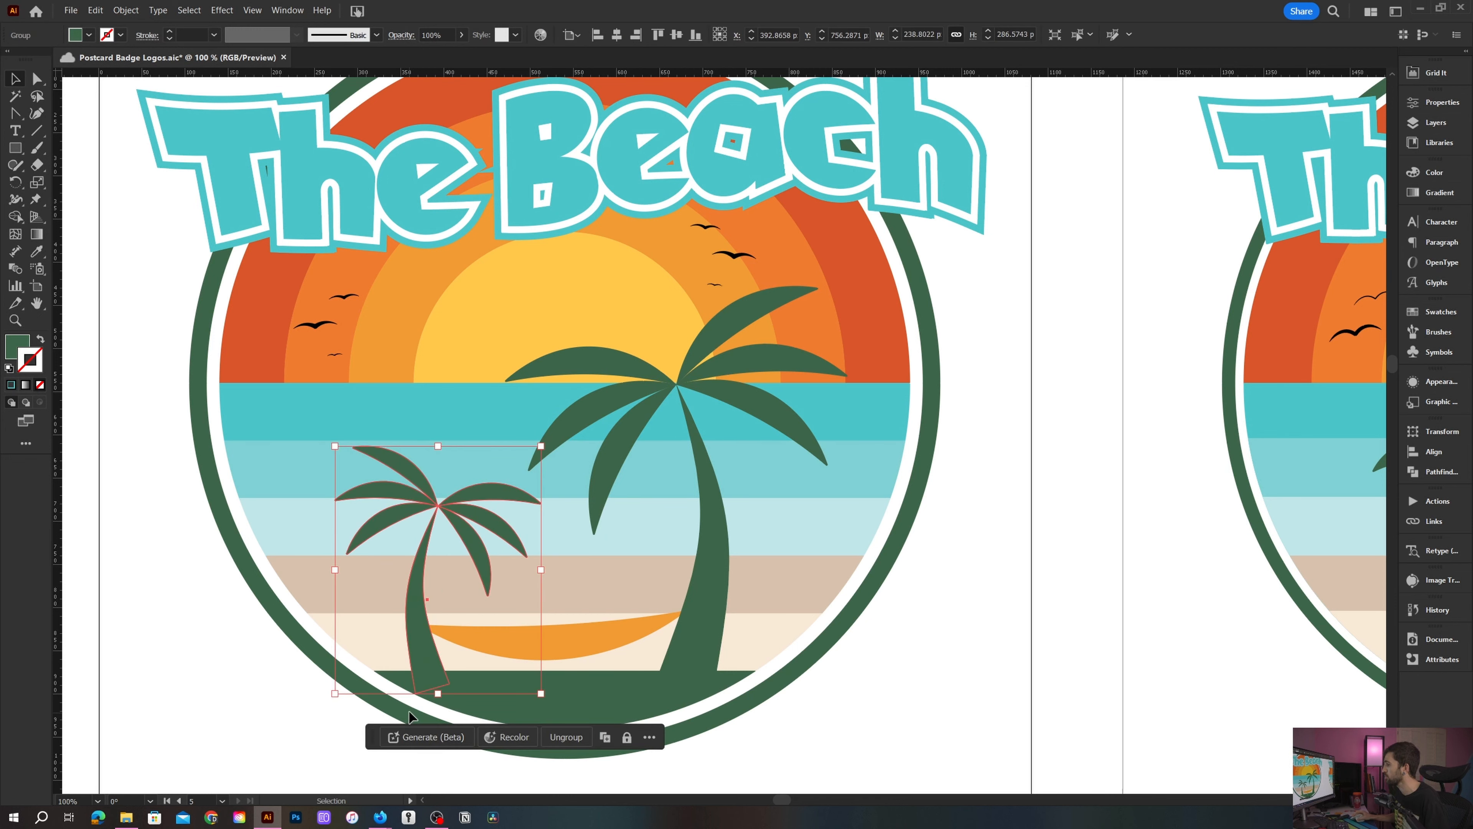
scroll(415, 697, up, 2)
key(ctrl+shift+a)
scroll(415, 698, down, 4)
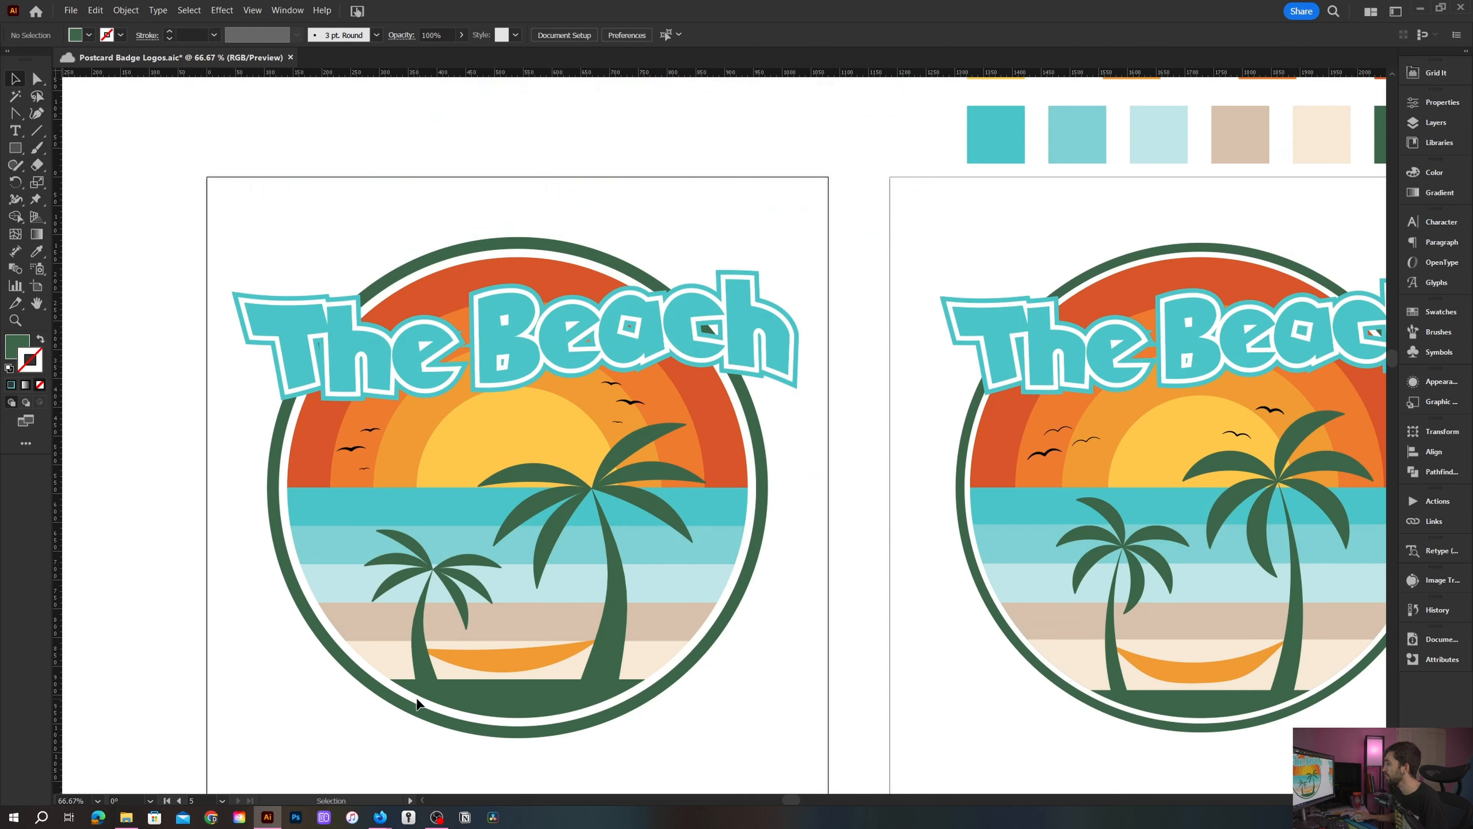